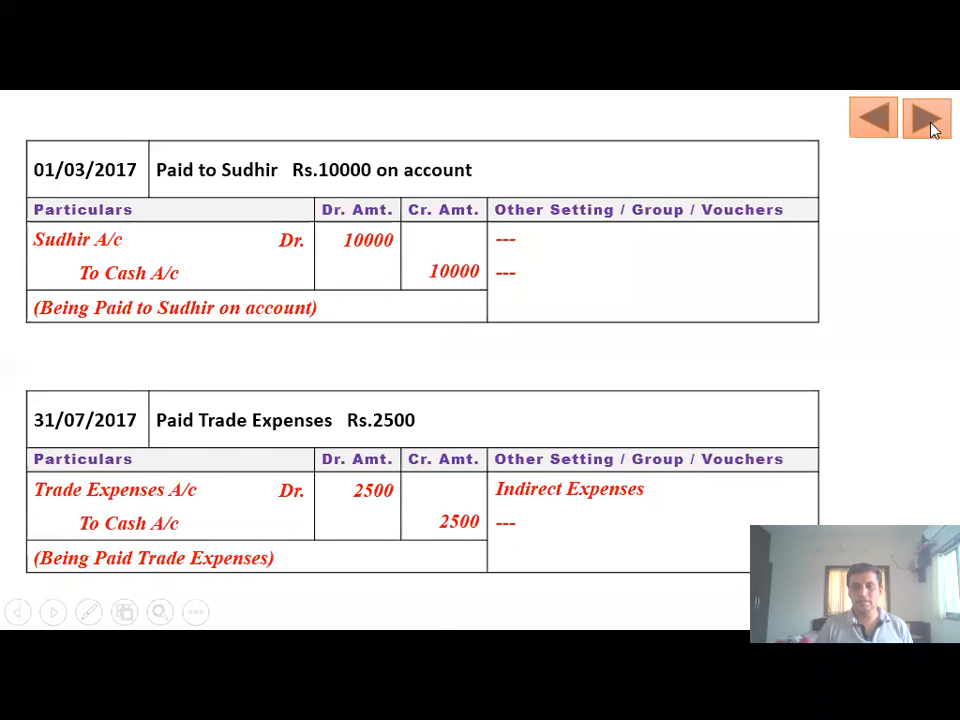
- Advance through the stationery and wages, drawings and Plant & Machinery slides to the blank slide
{"action": "left_click", "coordinate": [497, 507]}
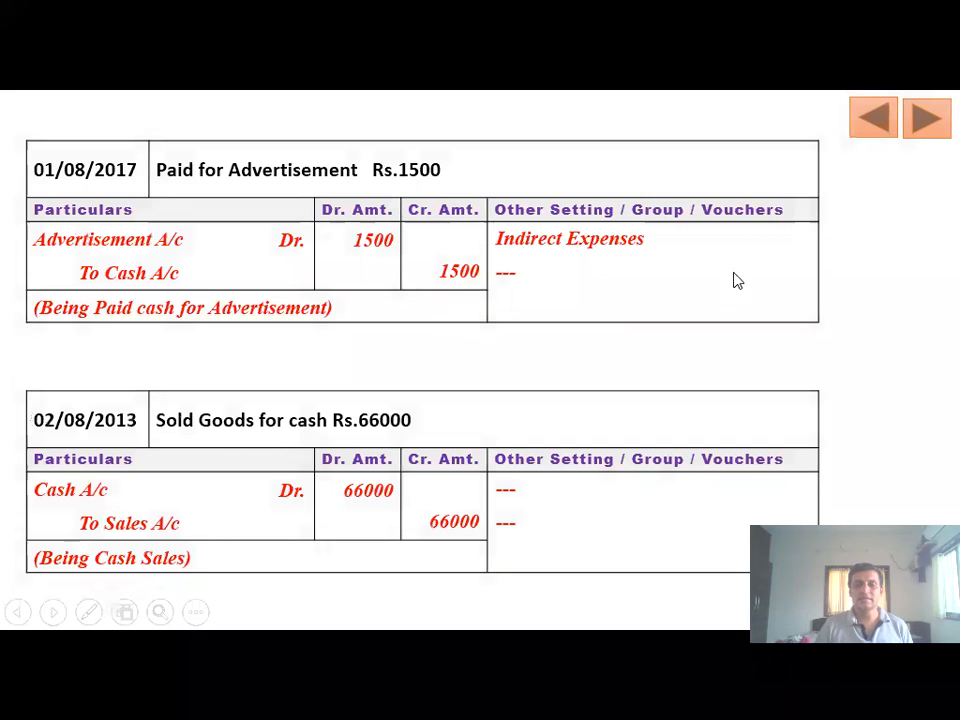
{"action": "left_click", "coordinate": [396, 242]}
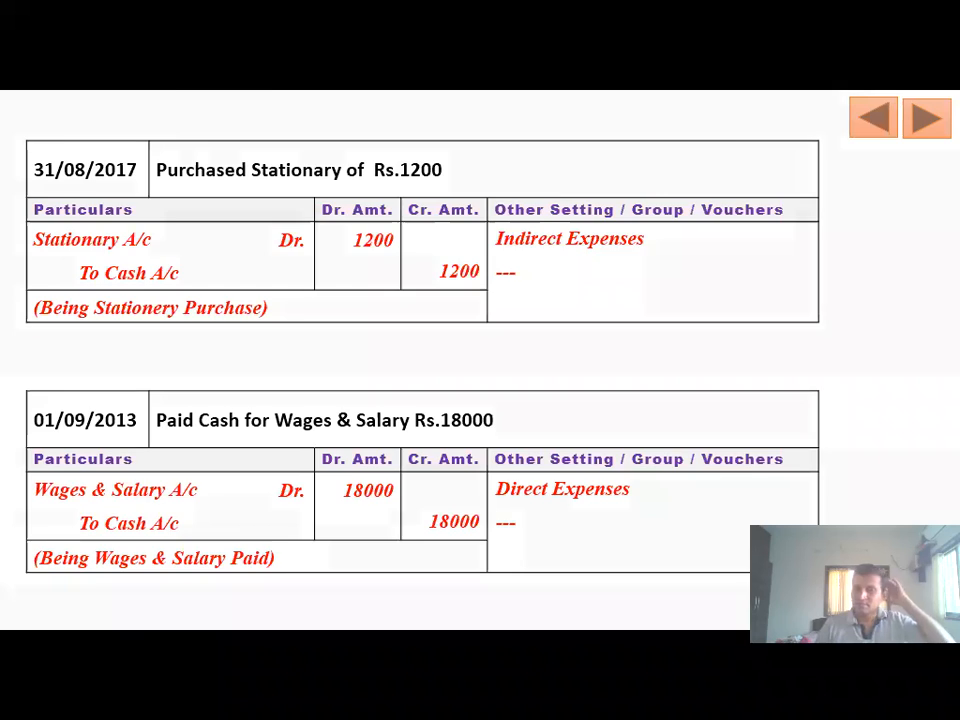
{"action": "left_click", "coordinate": [722, 571]}
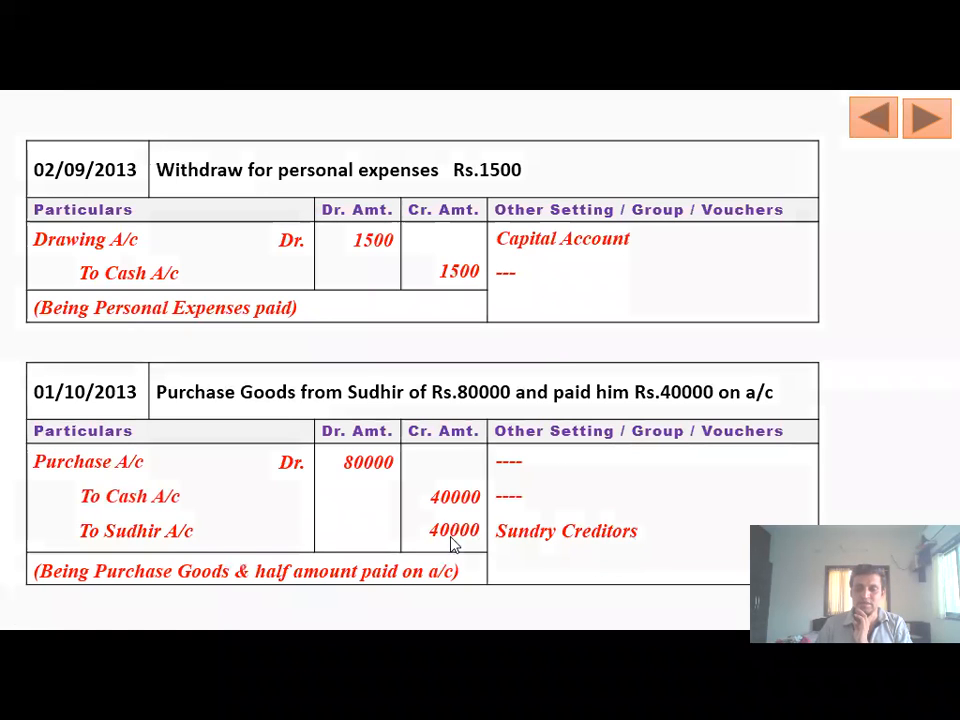
{"action": "left_click", "coordinate": [632, 571]}
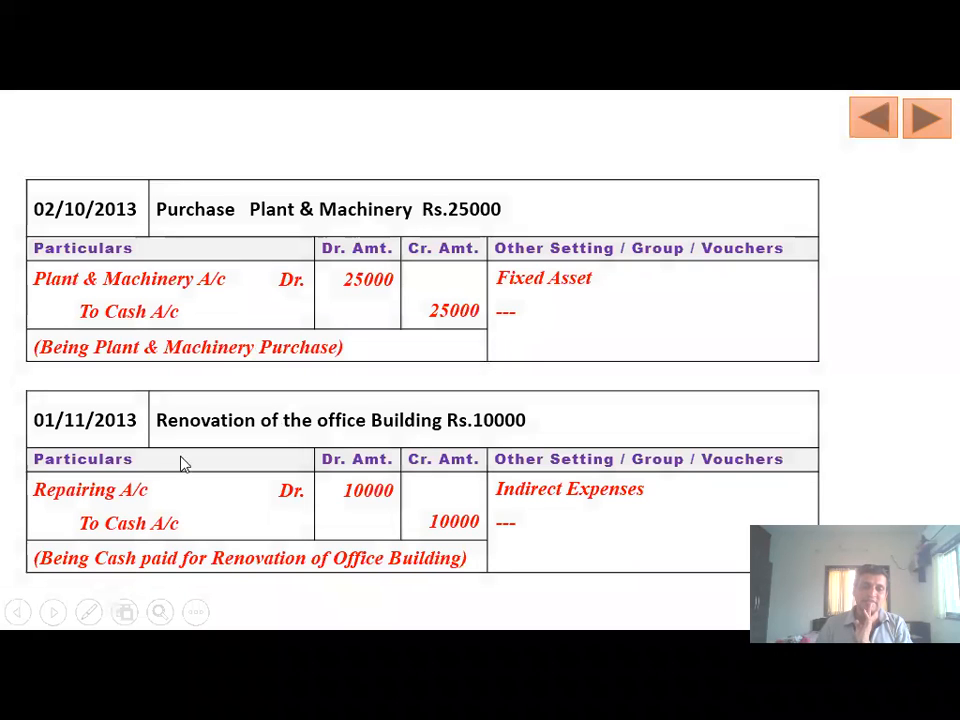
{"action": "left_click", "coordinate": [930, 120]}
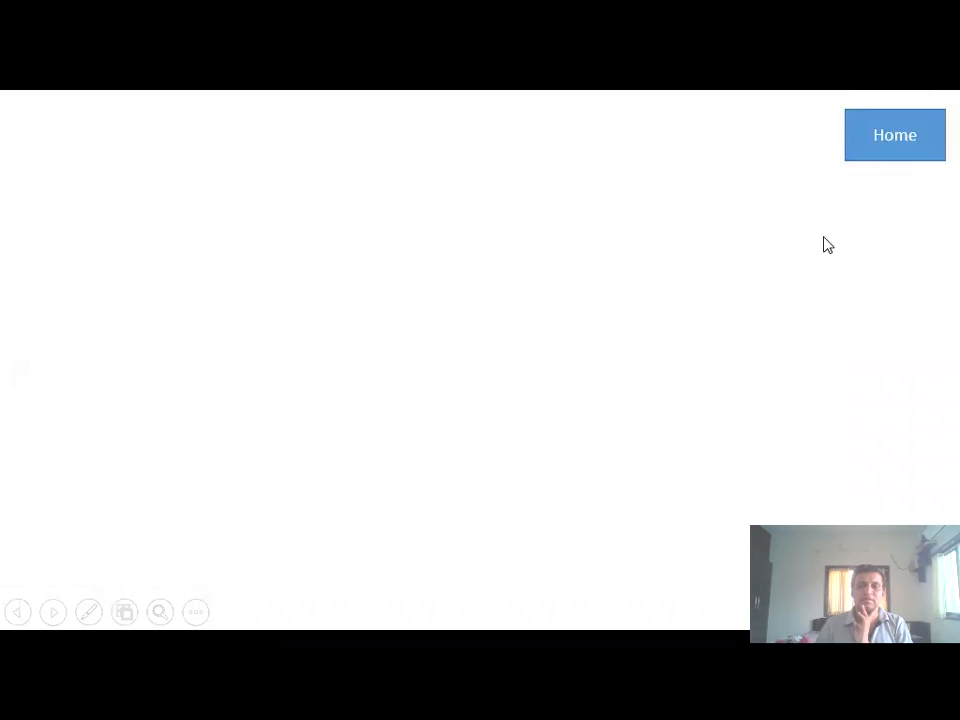
- Show the Account Name / Group table slide, then shut Jindal Company Ltd. in Tally
{"action": "left_click", "coordinate": [571, 327]}
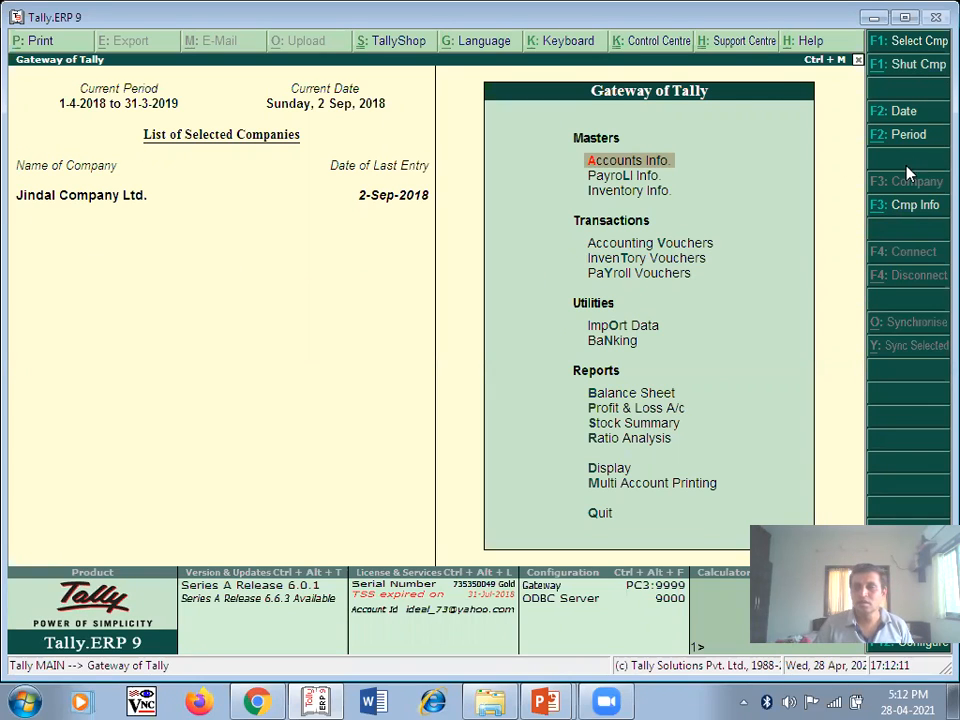
{"action": "left_click", "coordinate": [918, 65]}
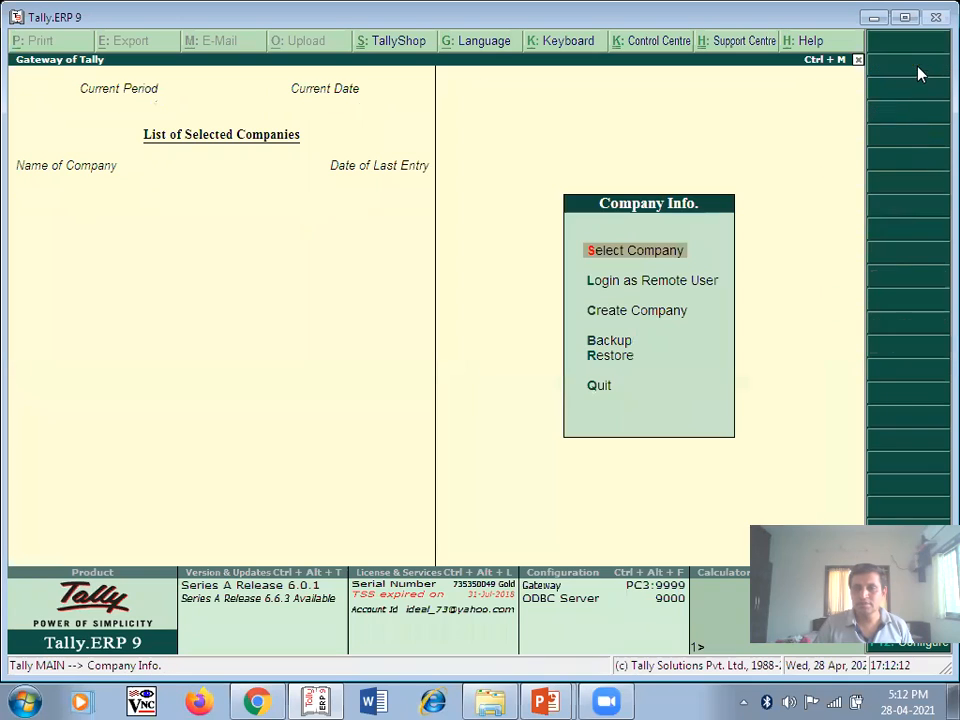
- Start a new company and enter its name, default mailing name and two-line address
{"action": "left_click", "coordinate": [634, 313]}
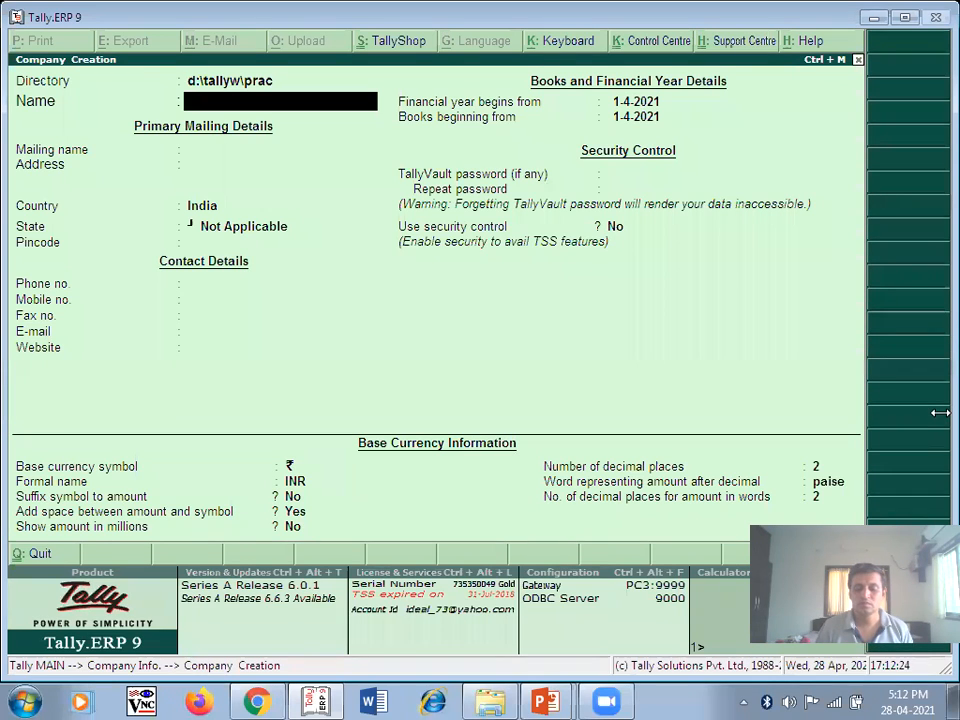
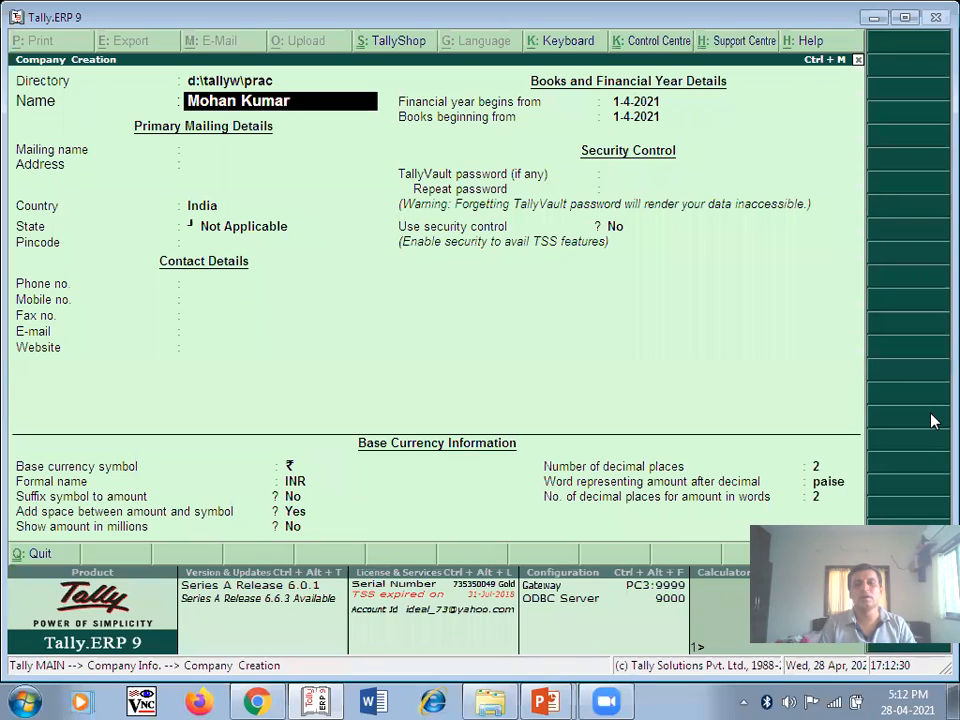
{"action": "key", "text": "Return"}
{"action": "key", "text": "Return"}
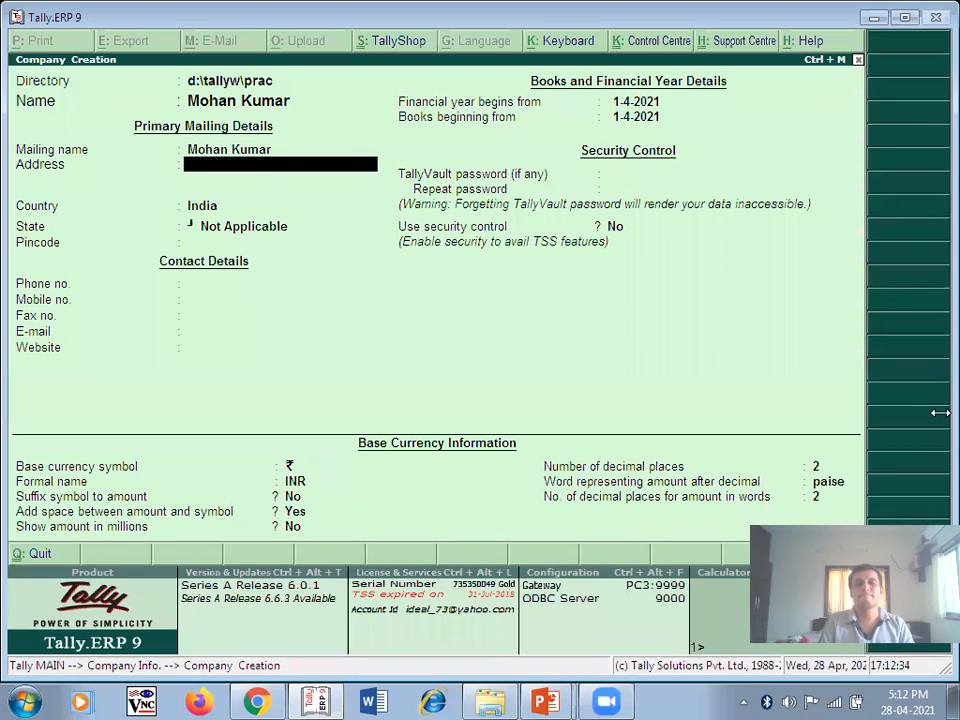
{"action": "type", "text": "Ganjave Nagar"}
{"action": "key", "text": "Return"}
{"action": "type", "text": "Pune"}
{"action": "key", "text": "Return"}
- Keep the country as India and pick Maharashtra from the matching states
{"action": "key", "text": "Return"}
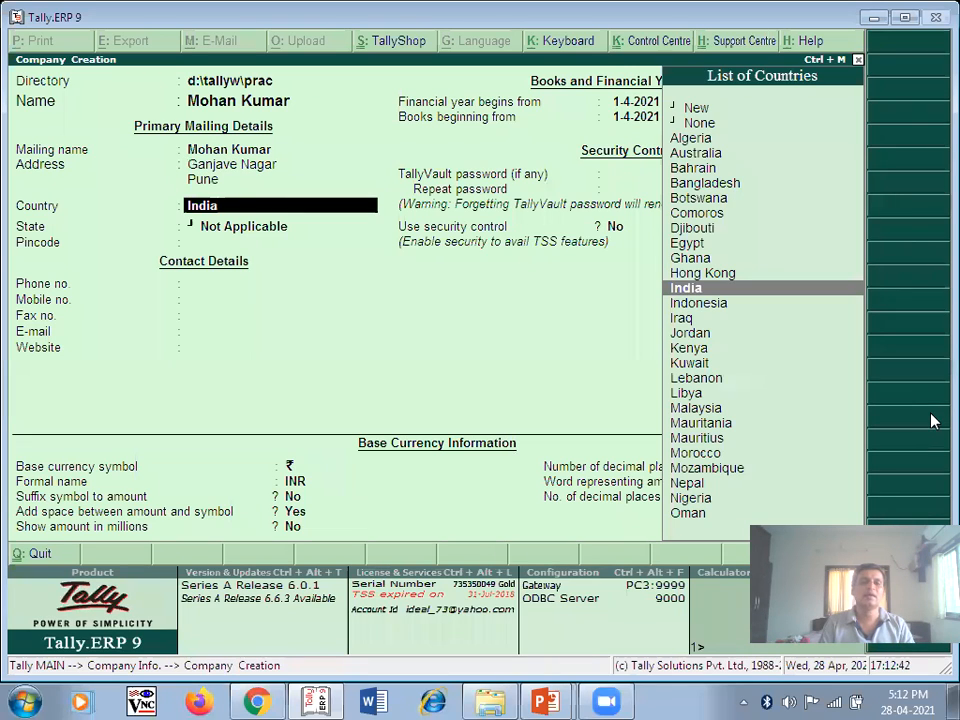
{"action": "key", "text": "Return"}
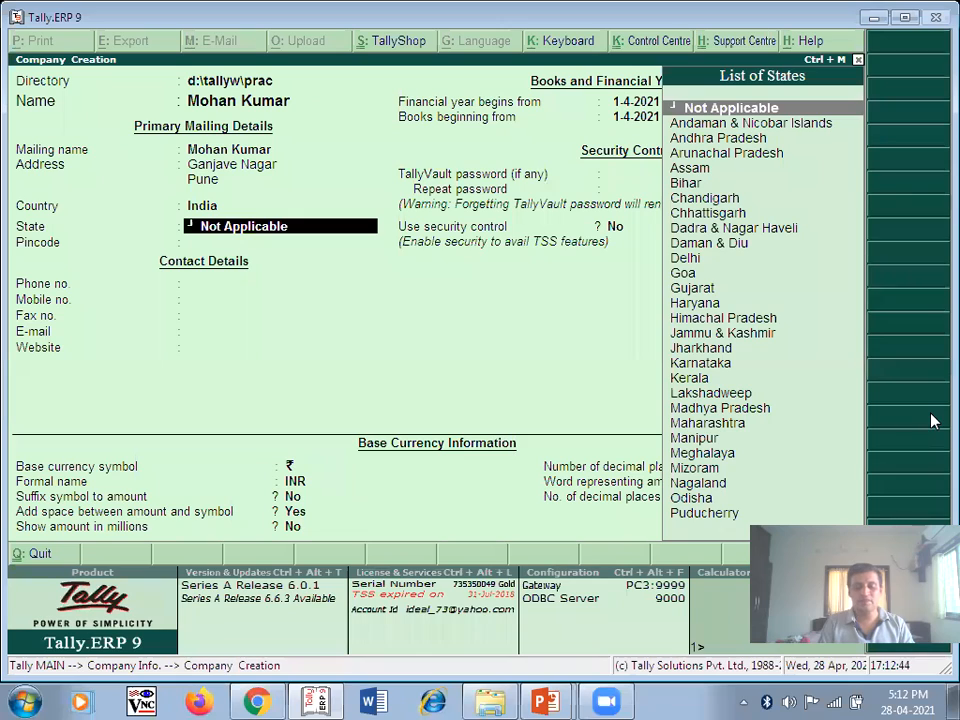
{"action": "type", "text": "M"}
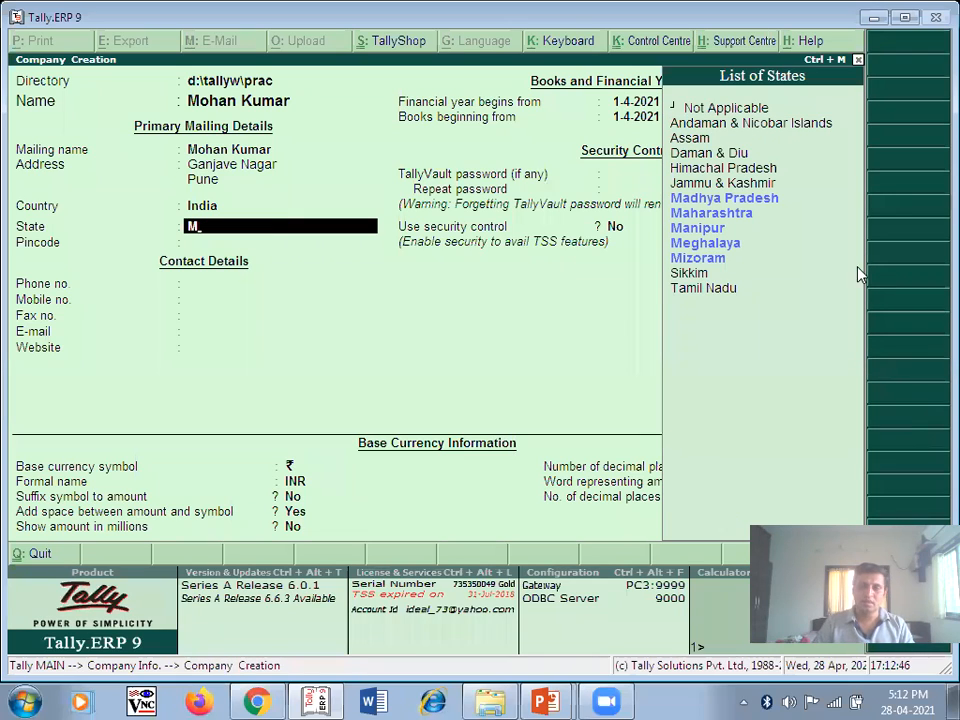
{"action": "key", "text": "Down"}
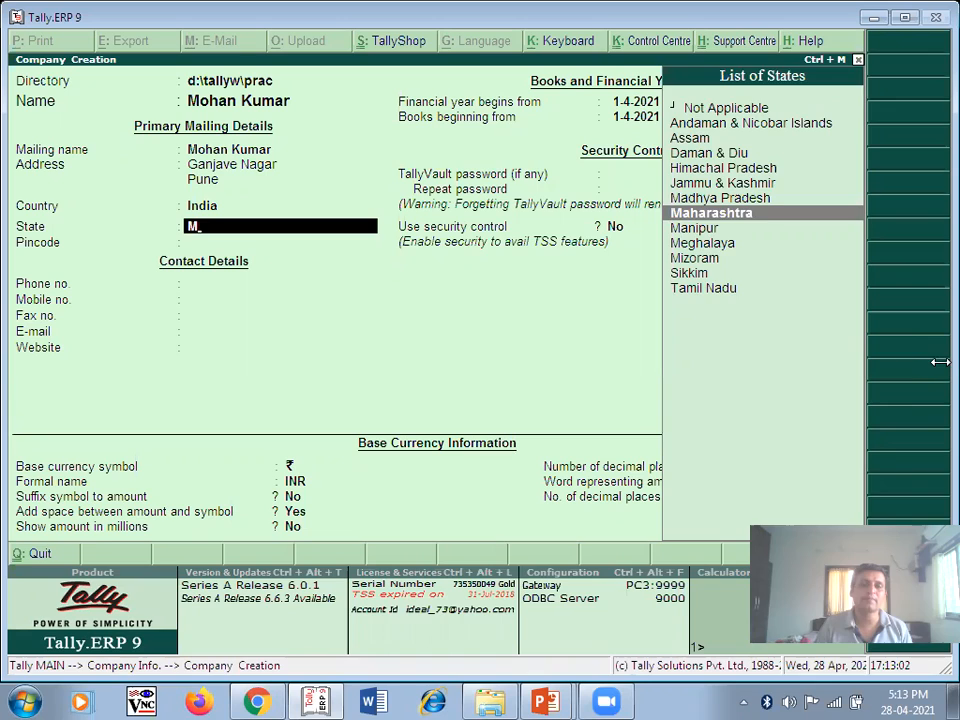
- Confirm state Maharashtra, set financial year and books beginning 1-4-2013, and save the company
{"action": "key", "text": "Return"}
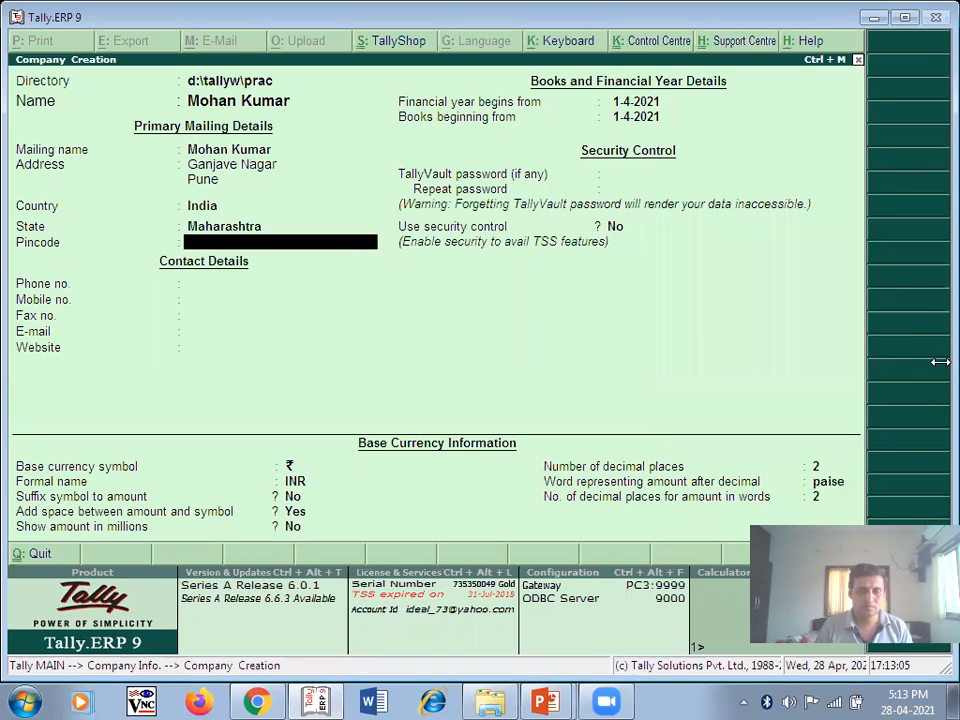
{"action": "key", "text": "Return"}
{"action": "key", "text": "Return"}
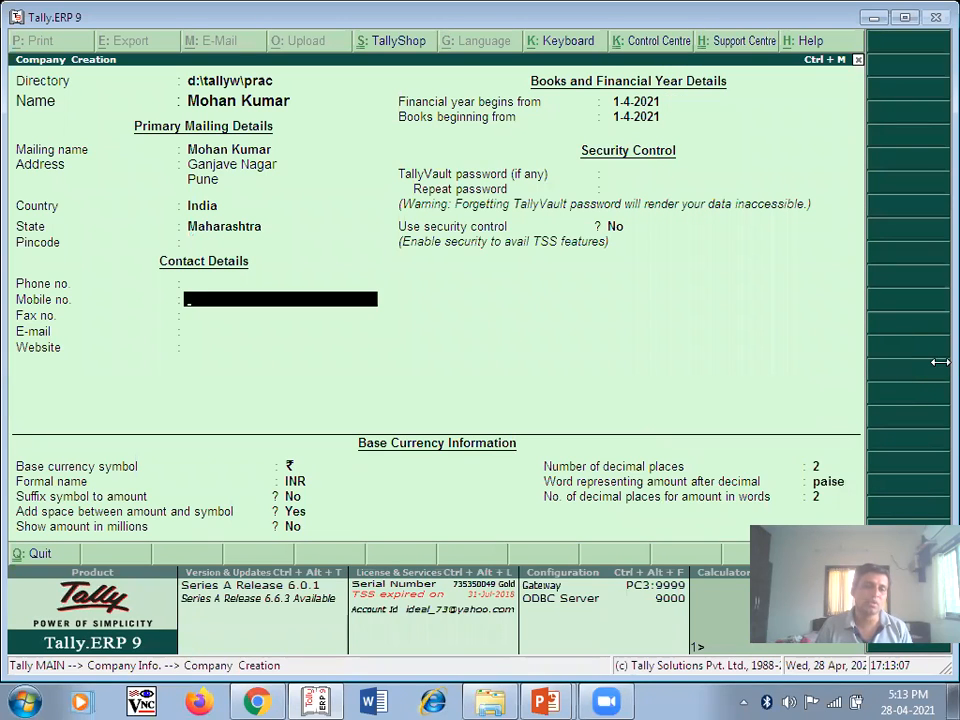
{"action": "key", "text": "Return"}
{"action": "key", "text": "Return"}
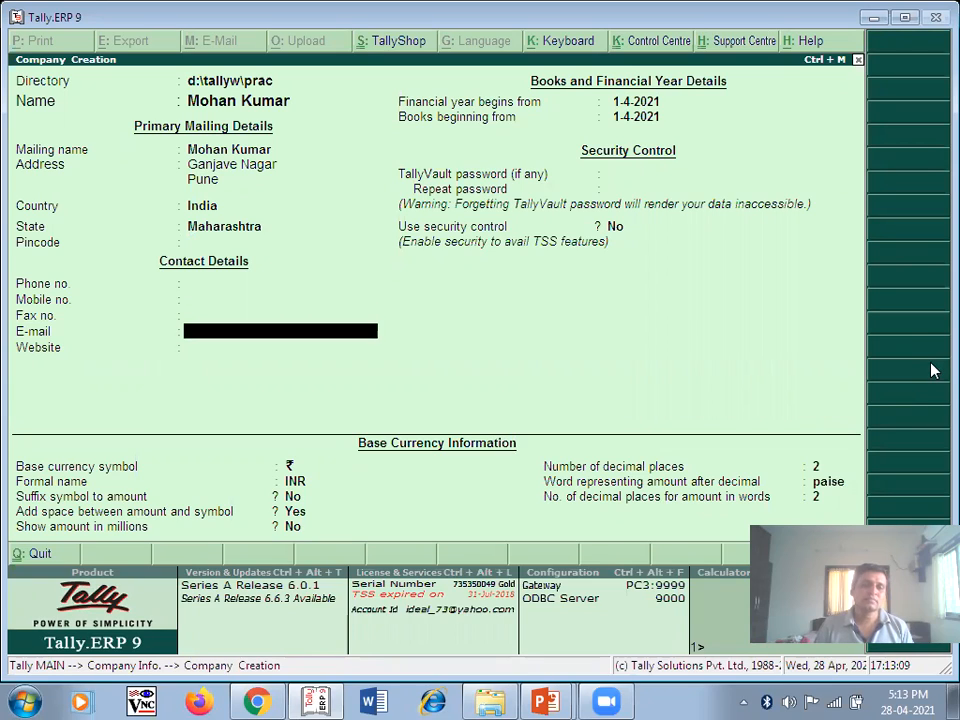
{"action": "key", "text": "Return"}
{"action": "key", "text": "Return"}
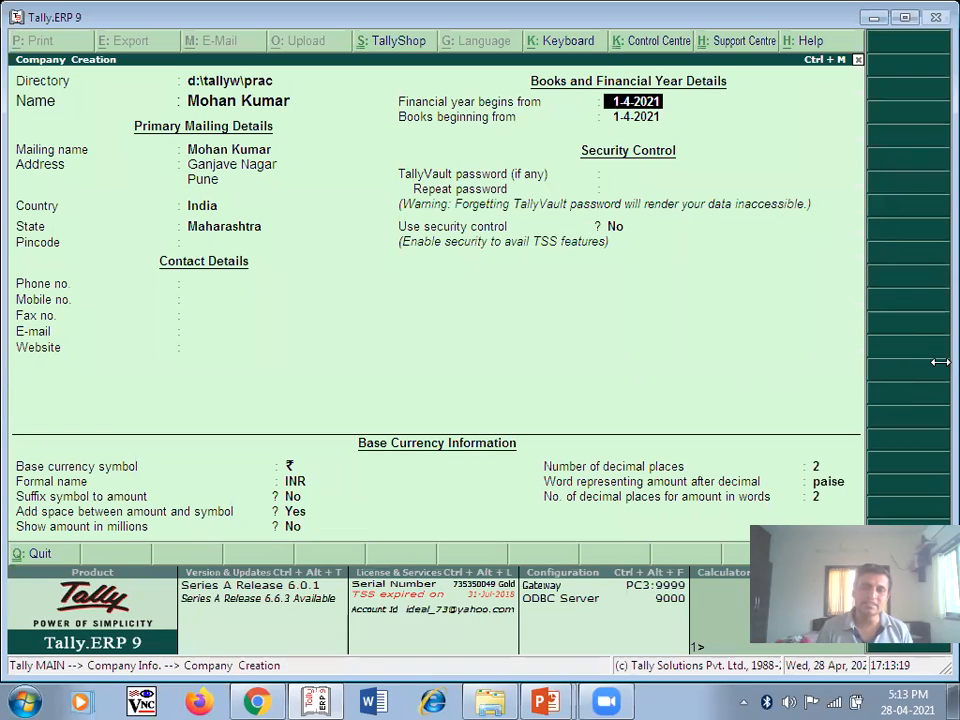
{"action": "type", "text": "1/4"}
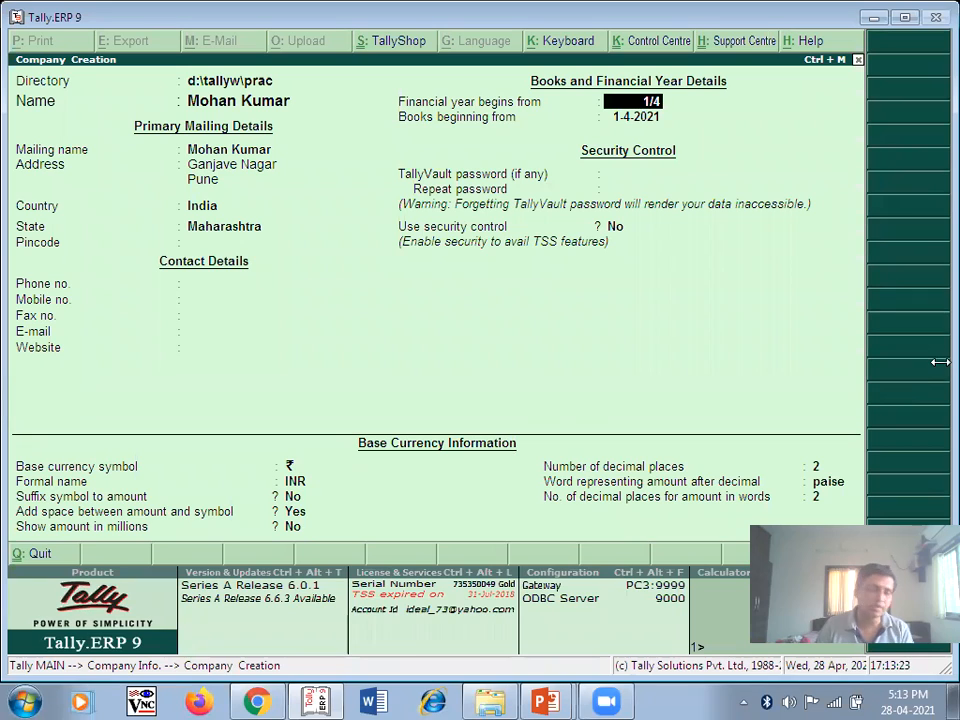
{"action": "type", "text": "/"}
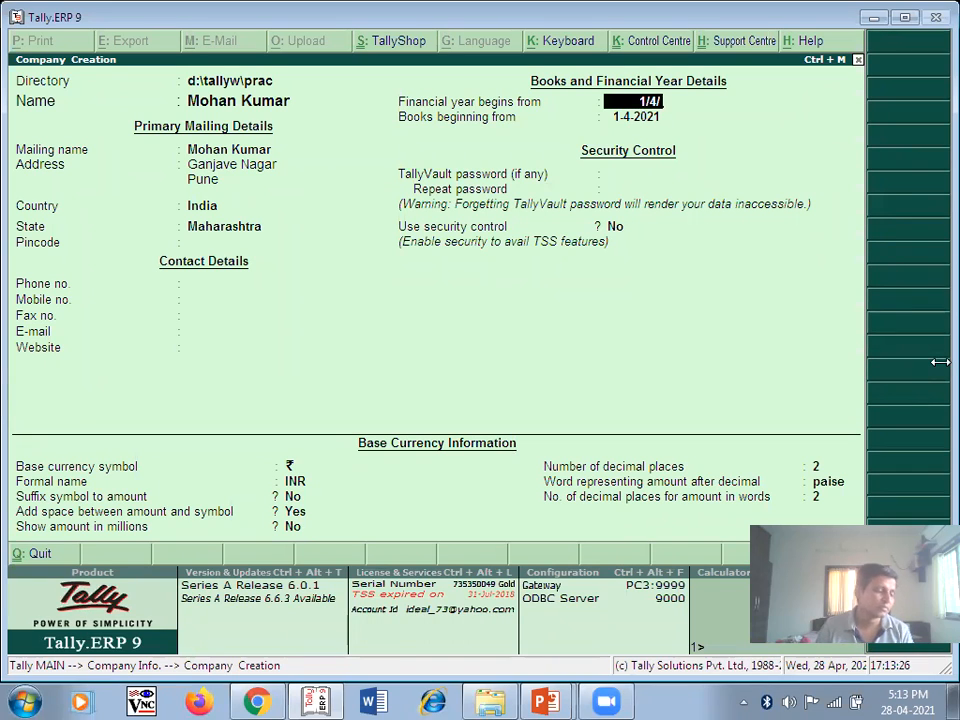
{"action": "type", "text": "2013"}
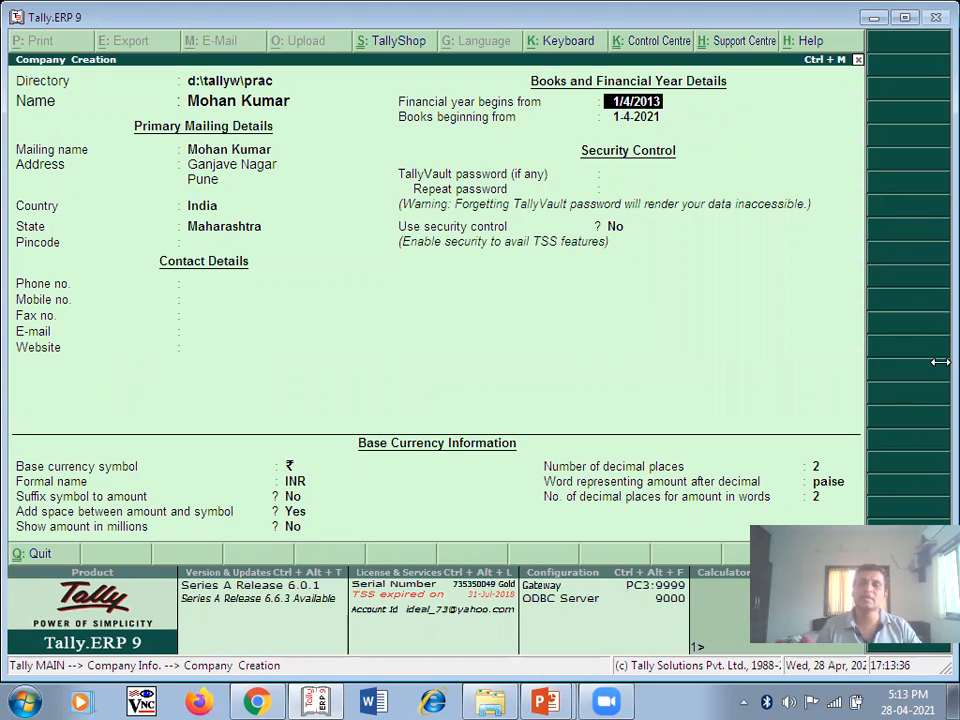
{"action": "key", "text": "Return"}
{"action": "key", "text": "Return"}
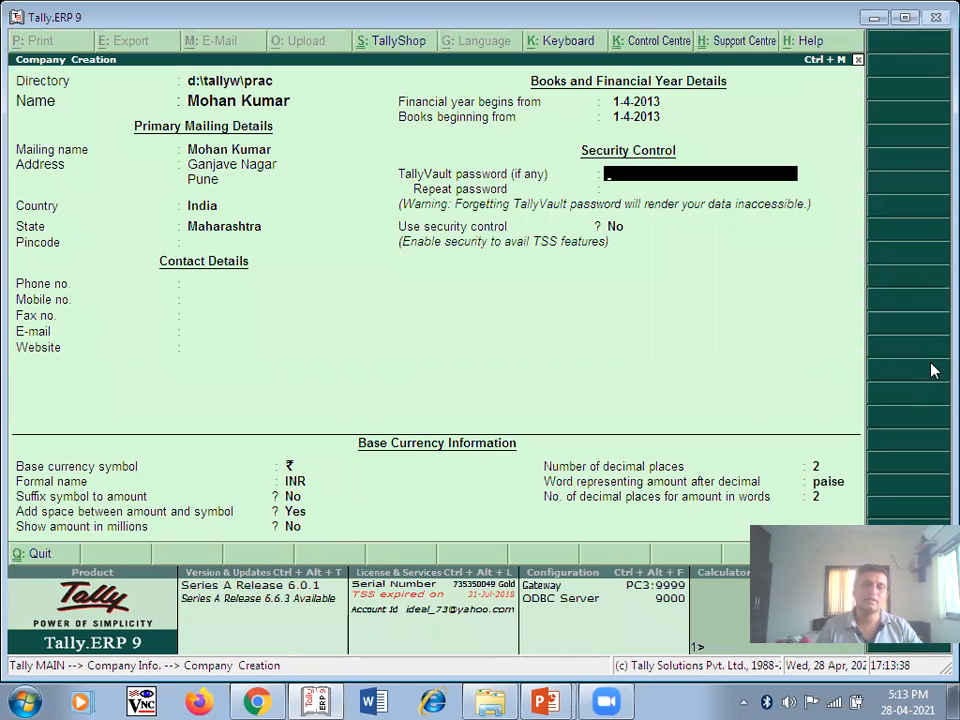
{"action": "key", "text": "Return"}
{"action": "key", "text": "Return"}
{"action": "key", "text": "Return"}
{"action": "key", "text": "Return"}
{"action": "key", "text": "Return"}
{"action": "key", "text": "Return"}
{"action": "key", "text": "Return"}
{"action": "key", "text": "Return"}
{"action": "key", "text": "Return"}
{"action": "key", "text": "Return"}
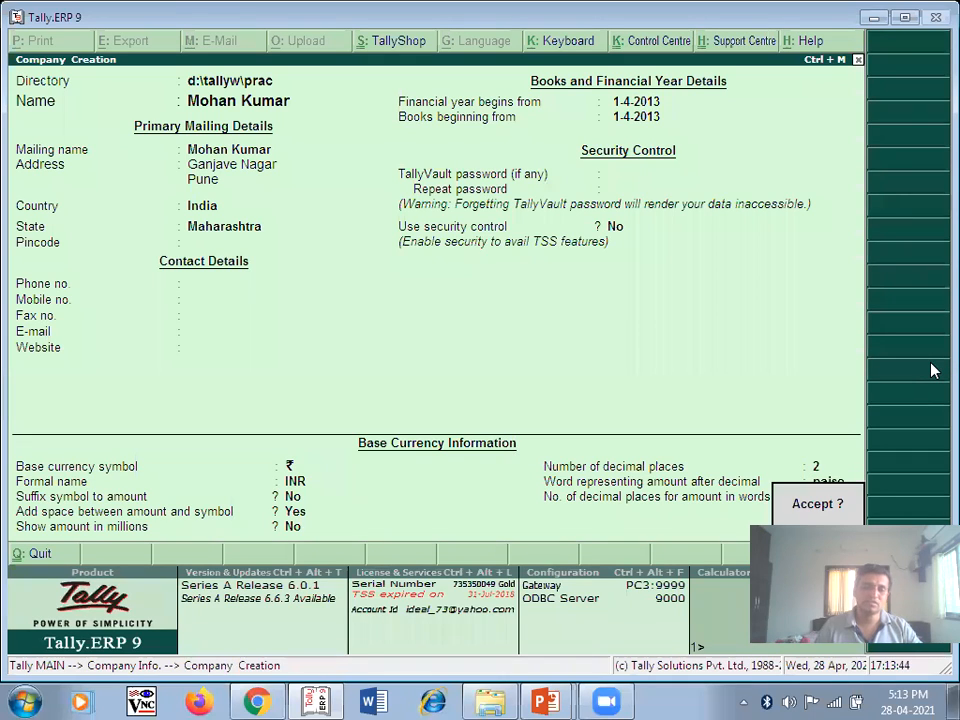
{"action": "key", "text": "Return"}
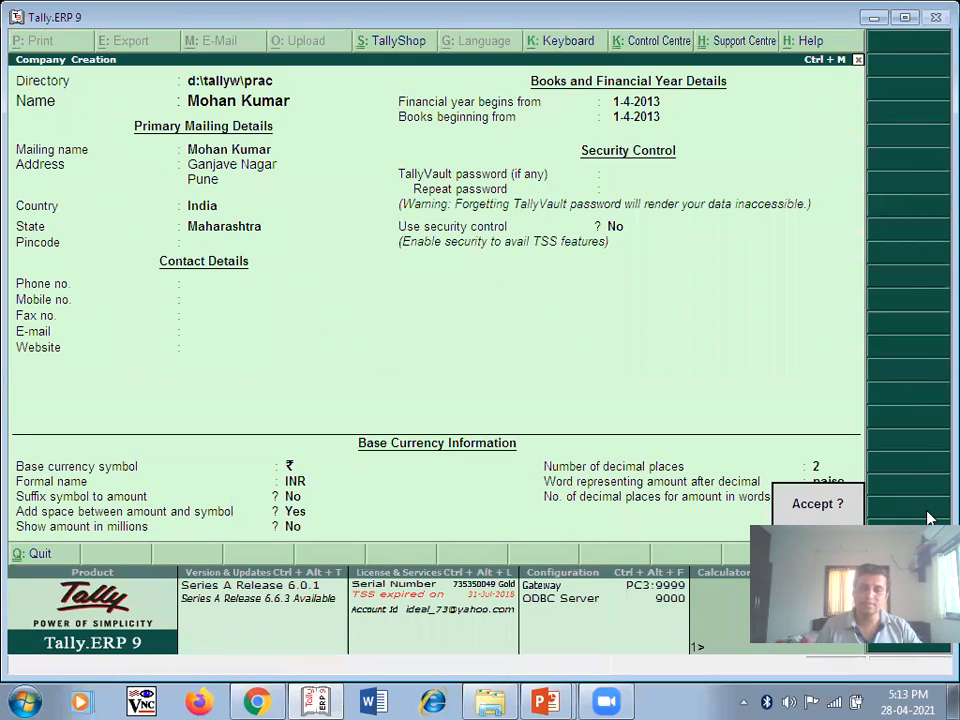
{"action": "key", "text": "Return"}
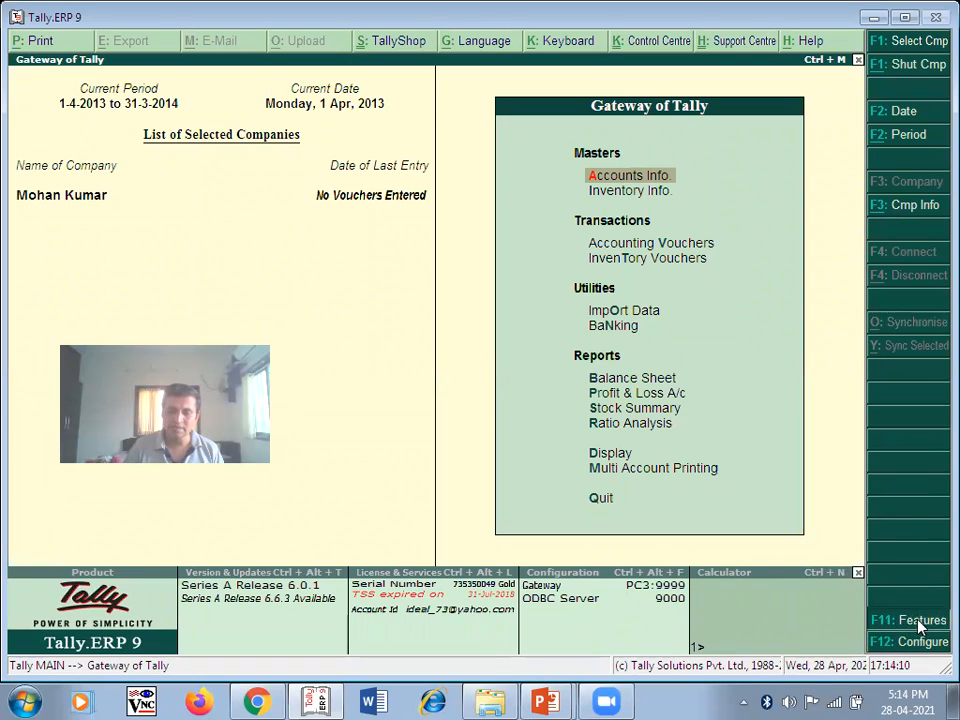
- Set accounting features to maintain accounts only, with bill-wise details set to No, and accept
{"action": "left_click", "coordinate": [921, 626]}
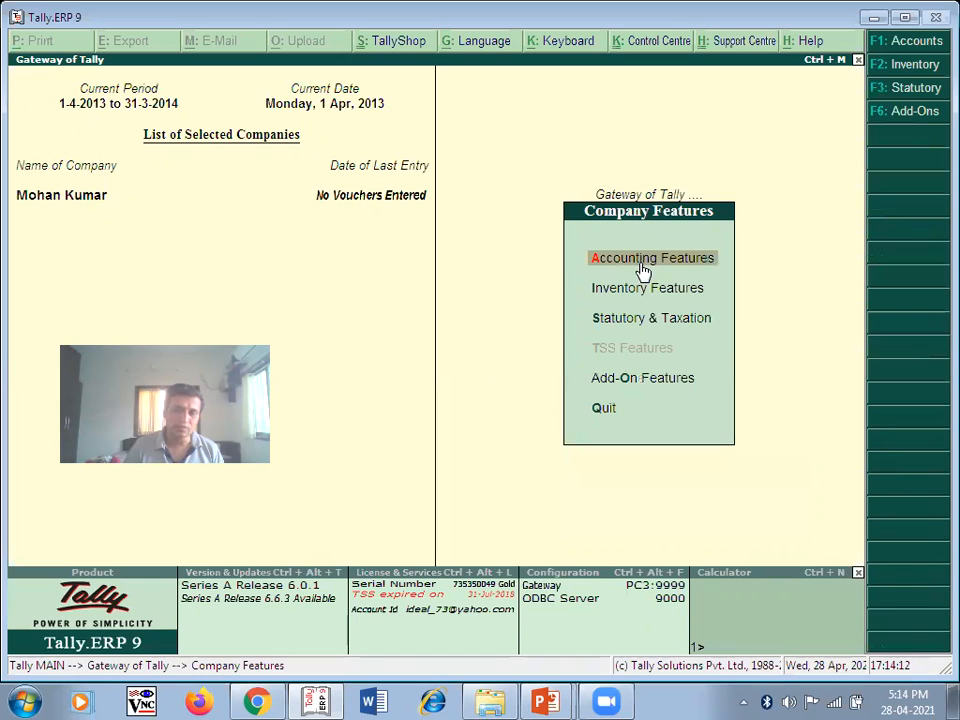
{"action": "key", "text": "Return"}
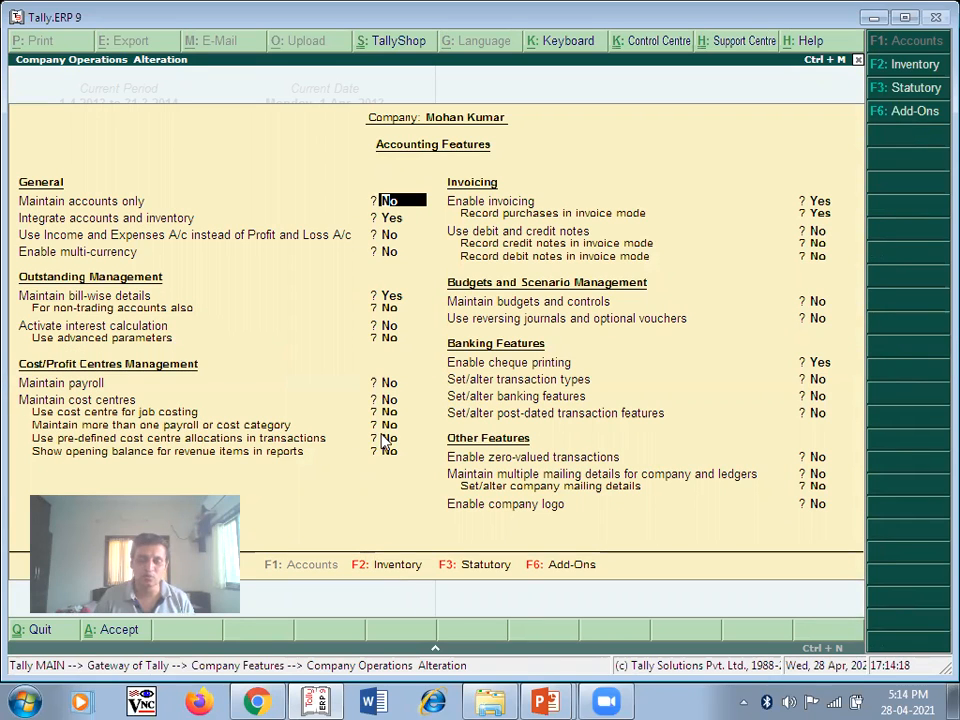
{"action": "type", "text": "y"}
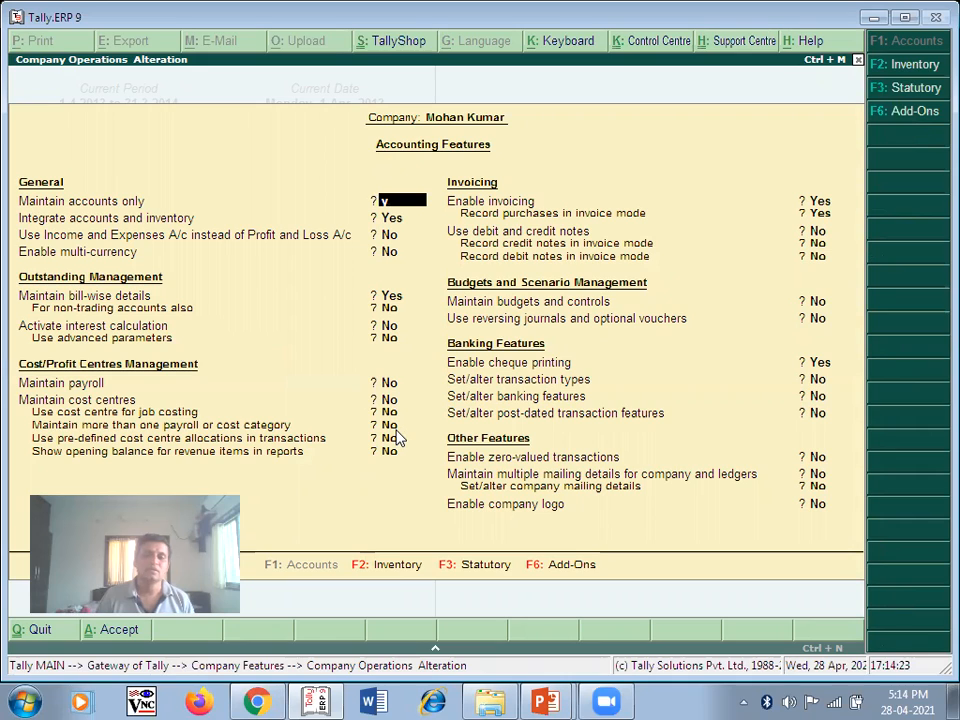
{"action": "key", "text": "Return"}
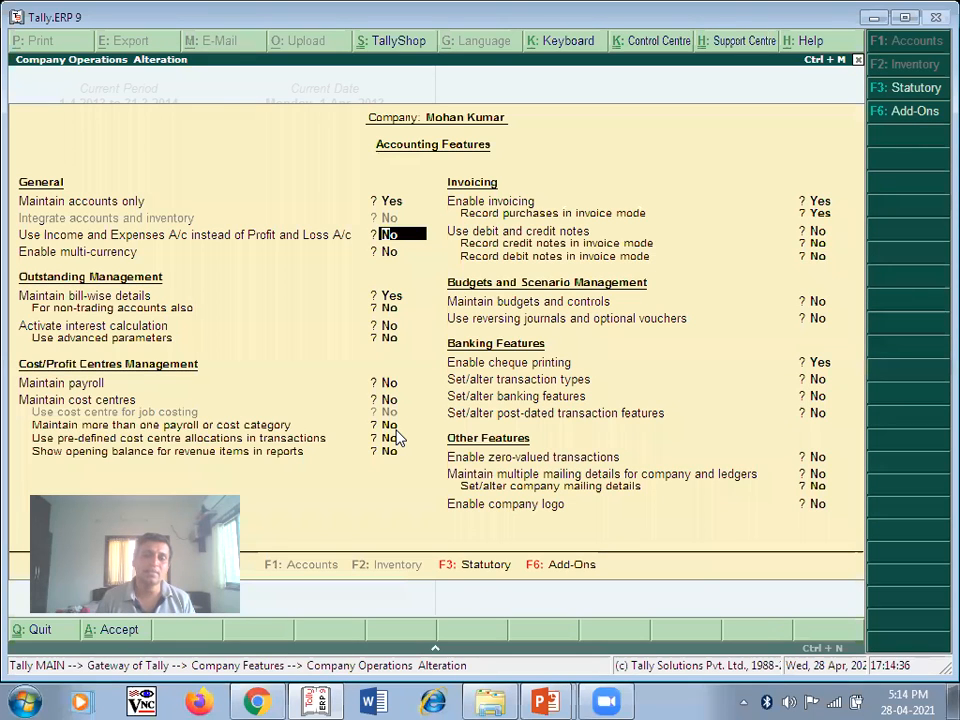
{"action": "key", "text": "Return"}
{"action": "key", "text": "Return"}
{"action": "type", "text": "n"}
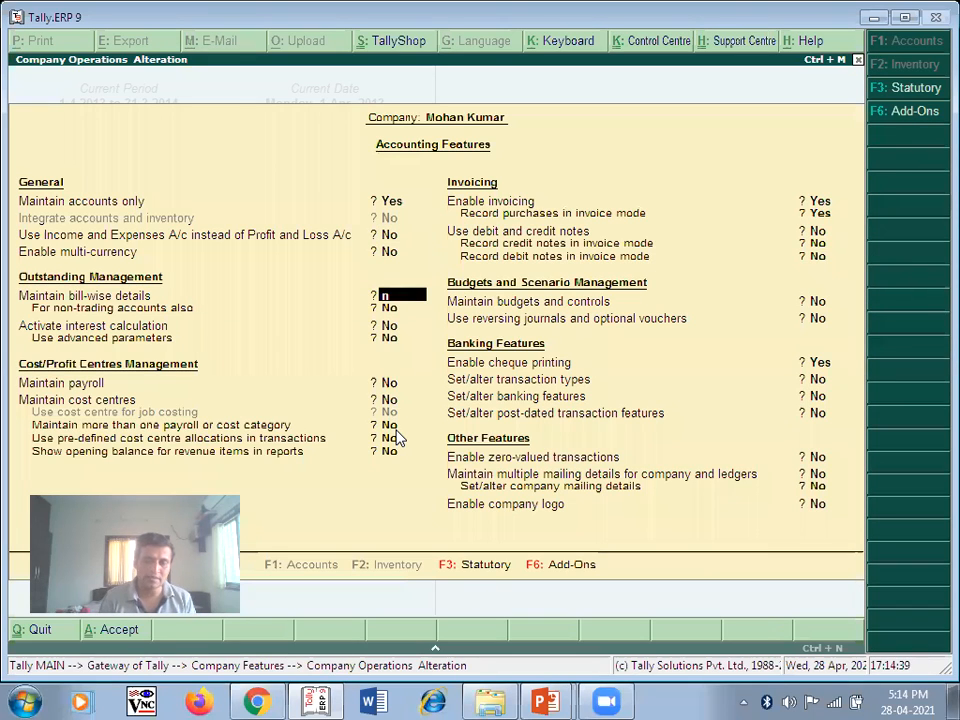
{"action": "key", "text": "Return"}
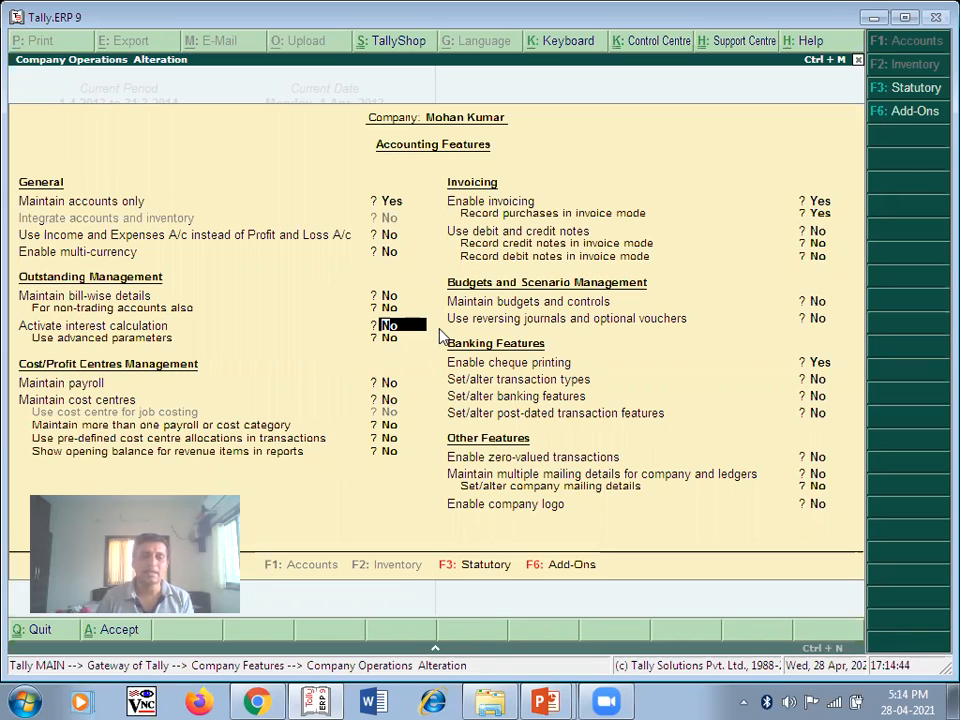
{"action": "key", "text": "Return"}
{"action": "key", "text": "Return"}
{"action": "key", "text": "Return"}
{"action": "key", "text": "Return"}
{"action": "key", "text": "Return"}
{"action": "key", "text": "Return"}
{"action": "key", "text": "Return"}
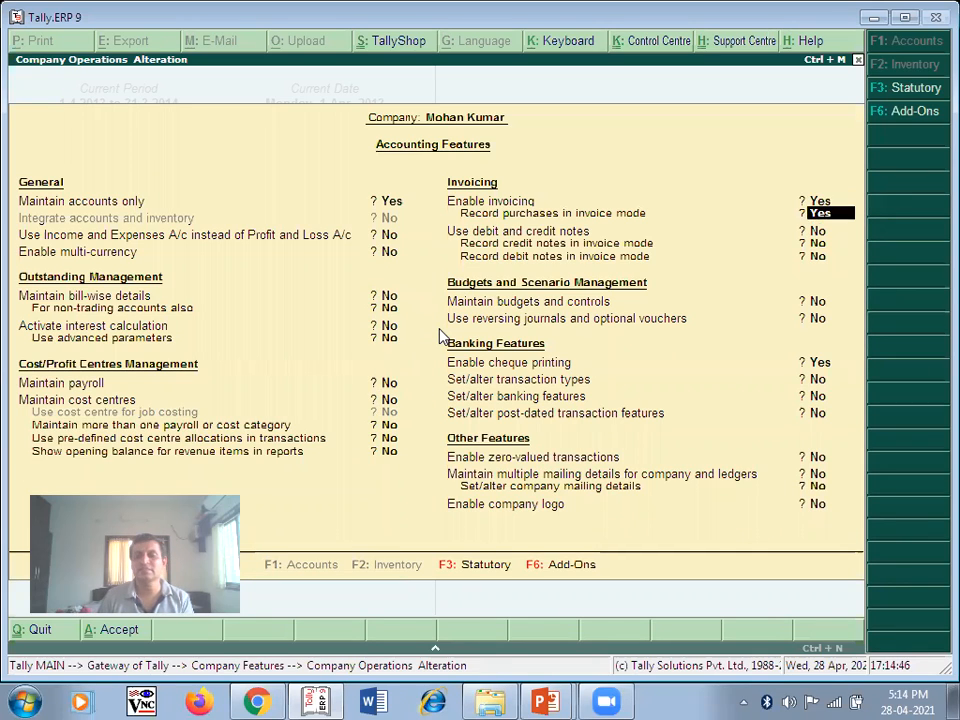
{"action": "key", "text": "Return"}
{"action": "key", "text": "Return"}
{"action": "key", "text": "Return"}
{"action": "key", "text": "Return"}
{"action": "key", "text": "Return"}
{"action": "key", "text": "Return"}
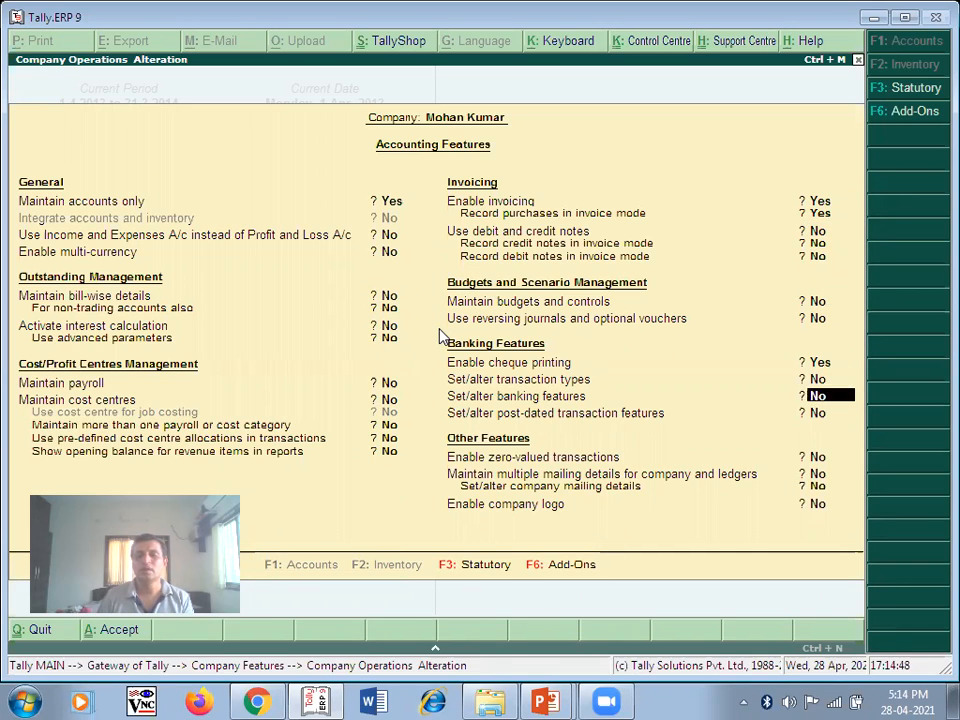
{"action": "key", "text": "Return"}
{"action": "key", "text": "Return"}
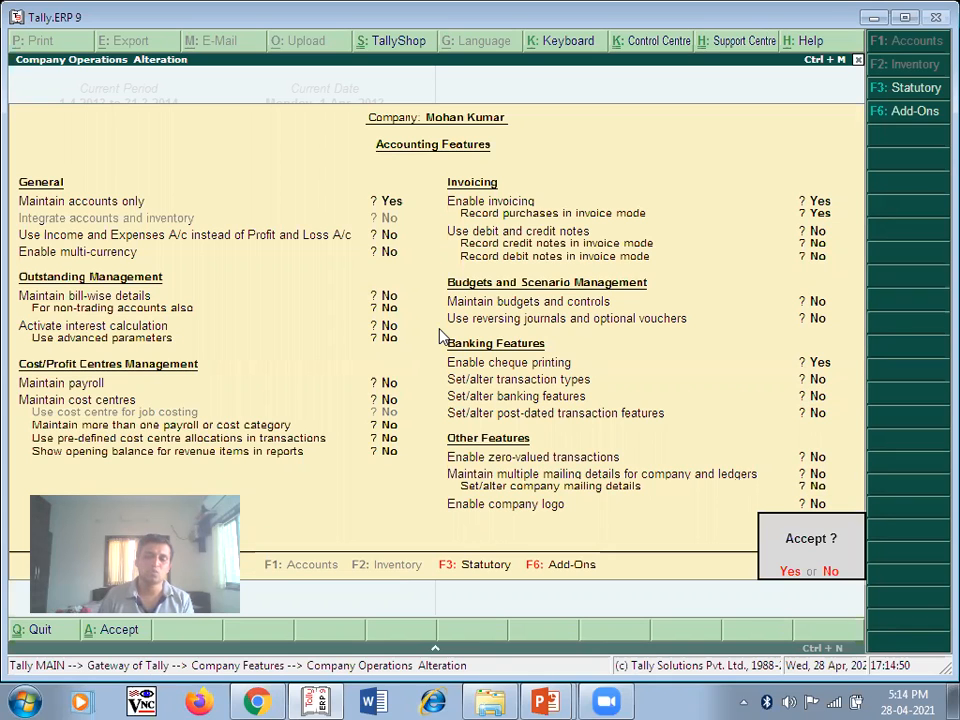
{"action": "left_click", "coordinate": [790, 571]}
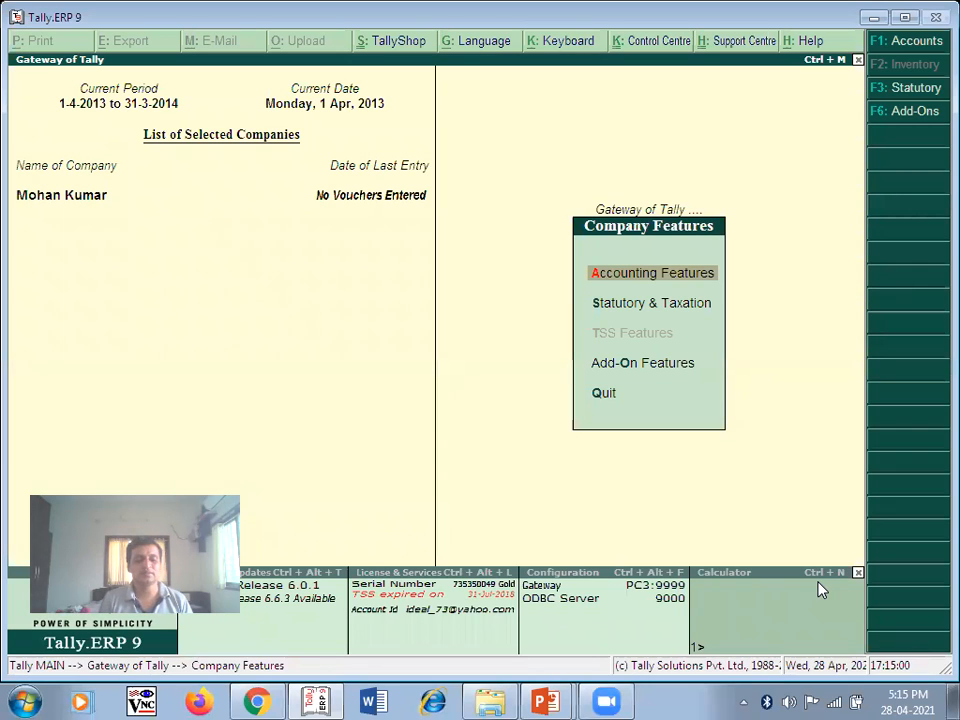
- Go from Gateway of Tally to Accounts Info > Ledgers > Create, glancing at the account list slide
{"action": "key", "text": "Escape"}
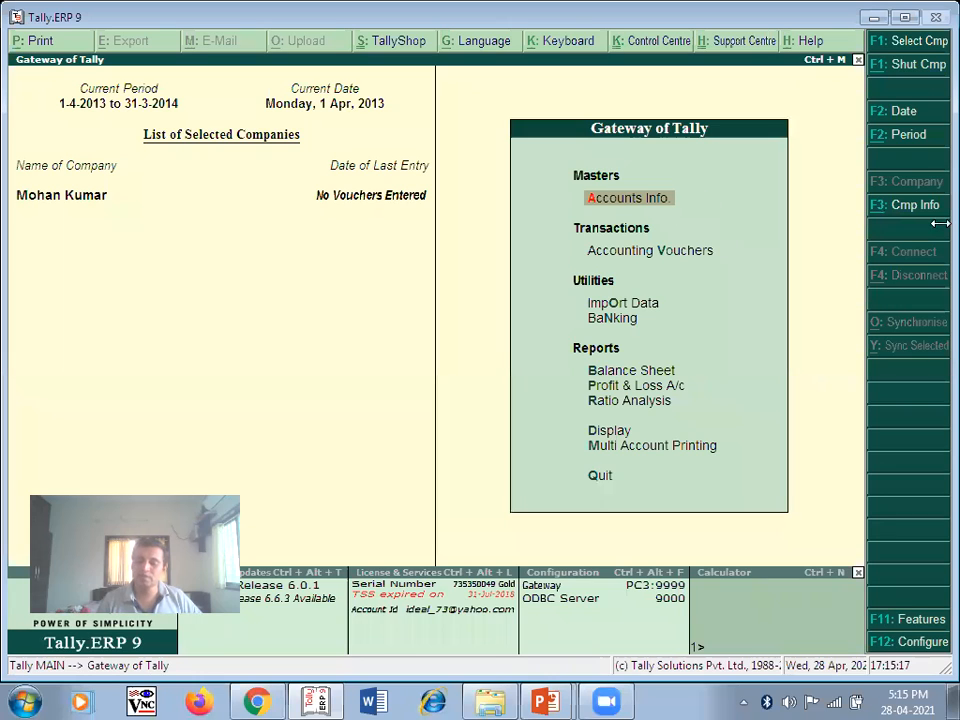
{"action": "key", "text": "Return"}
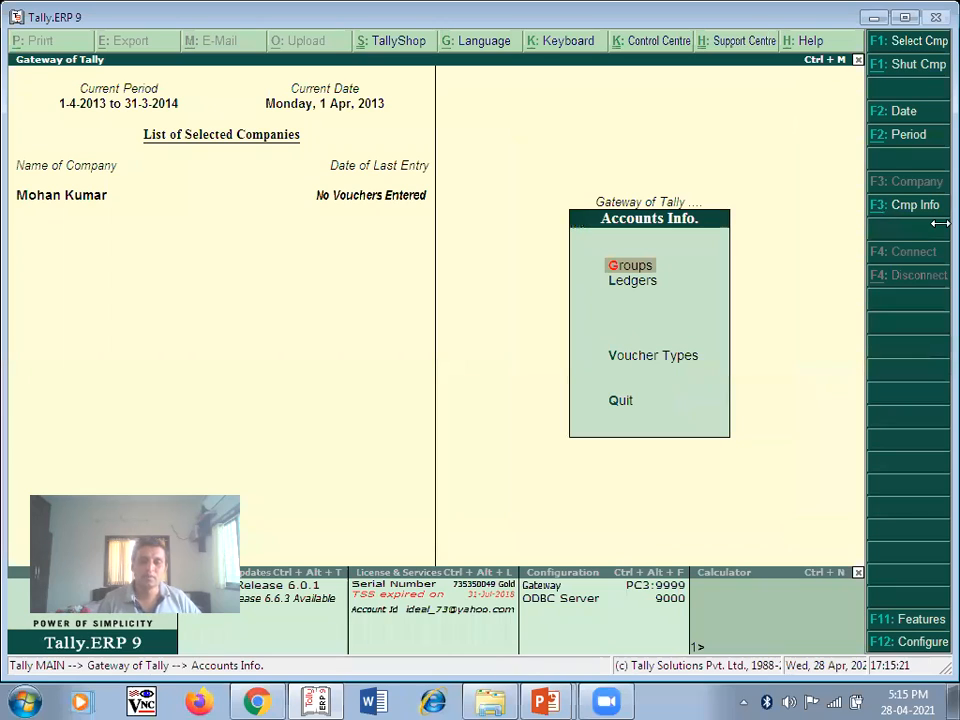
{"action": "key", "text": "Down"}
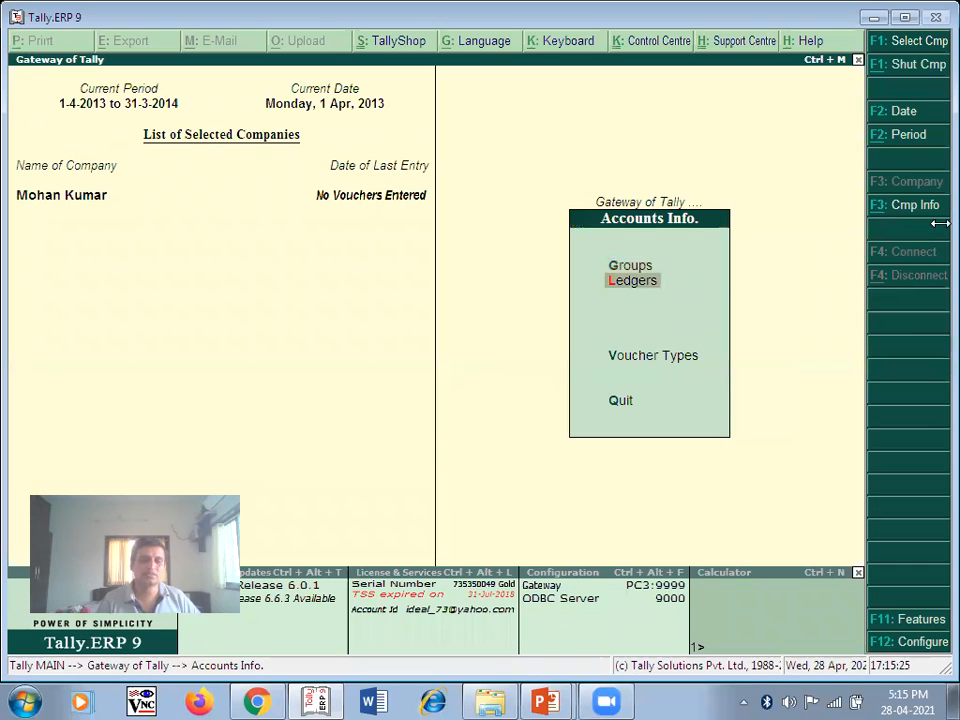
{"action": "key", "text": "Return"}
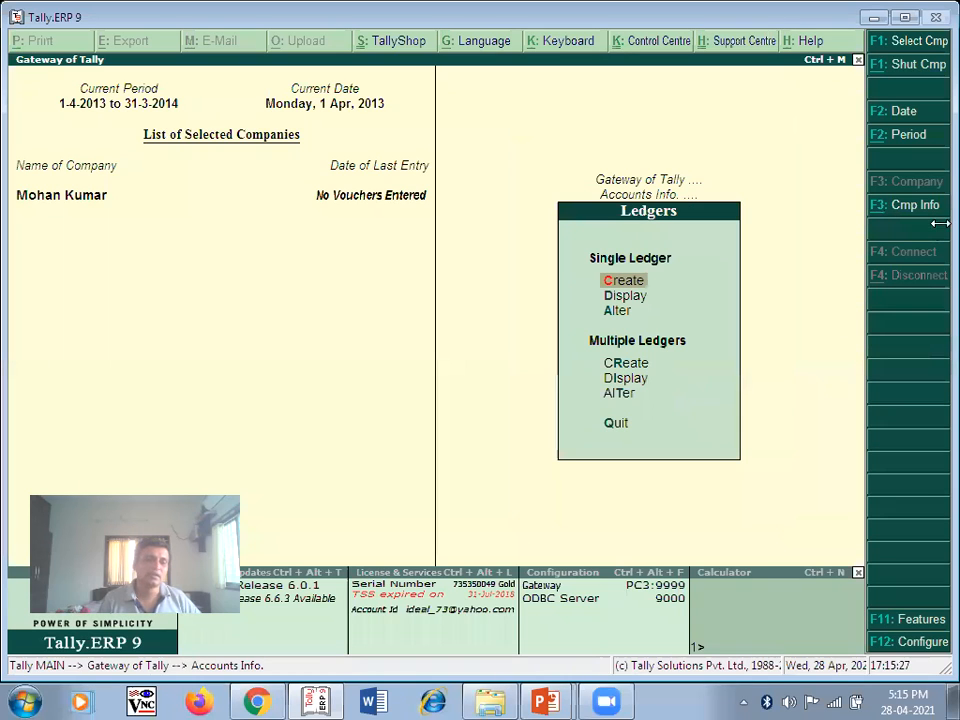
{"action": "key", "text": "Down"}
{"action": "key", "text": "Down"}
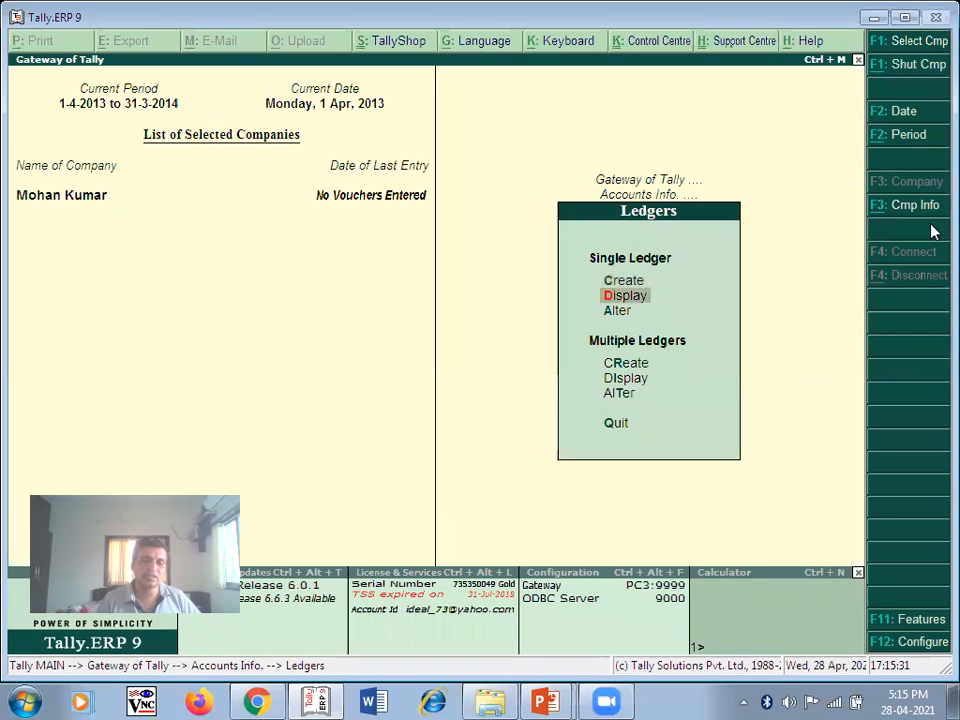
{"action": "key", "text": "Up"}
{"action": "key", "text": "Up"}
{"action": "key", "text": "Down"}
{"action": "key", "text": "Down"}
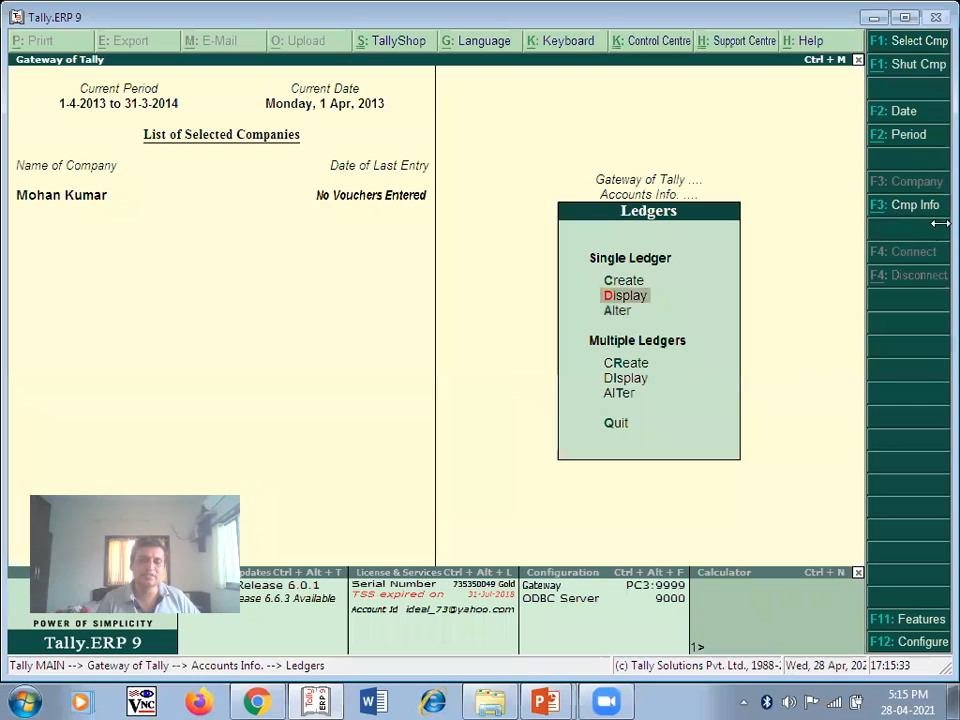
{"action": "key", "text": "Up"}
{"action": "key", "text": "Up"}
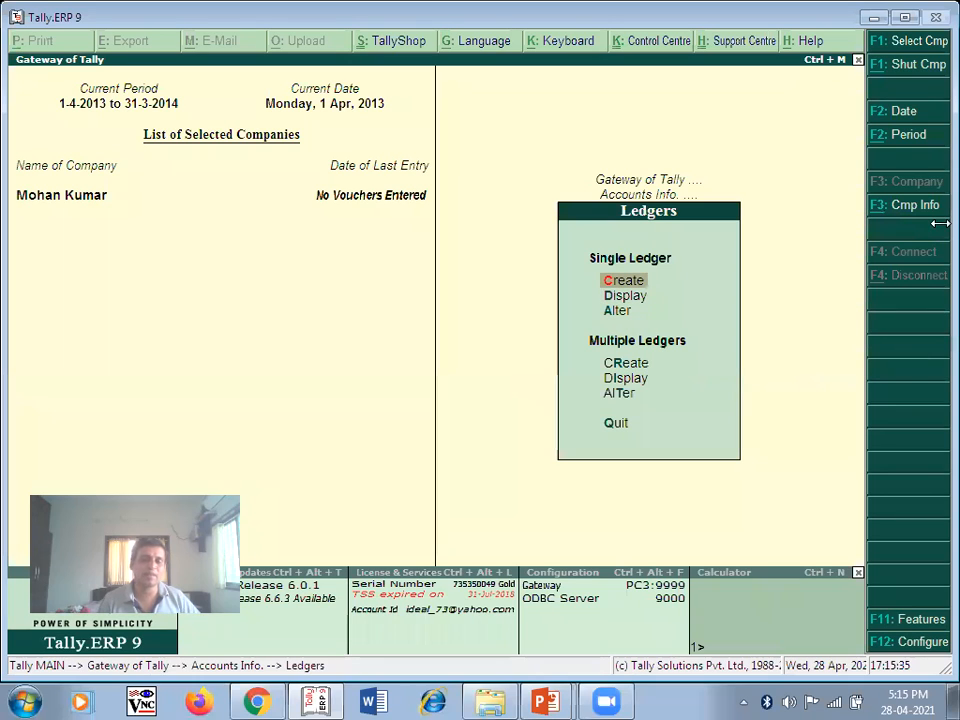
{"action": "key", "text": "Return"}
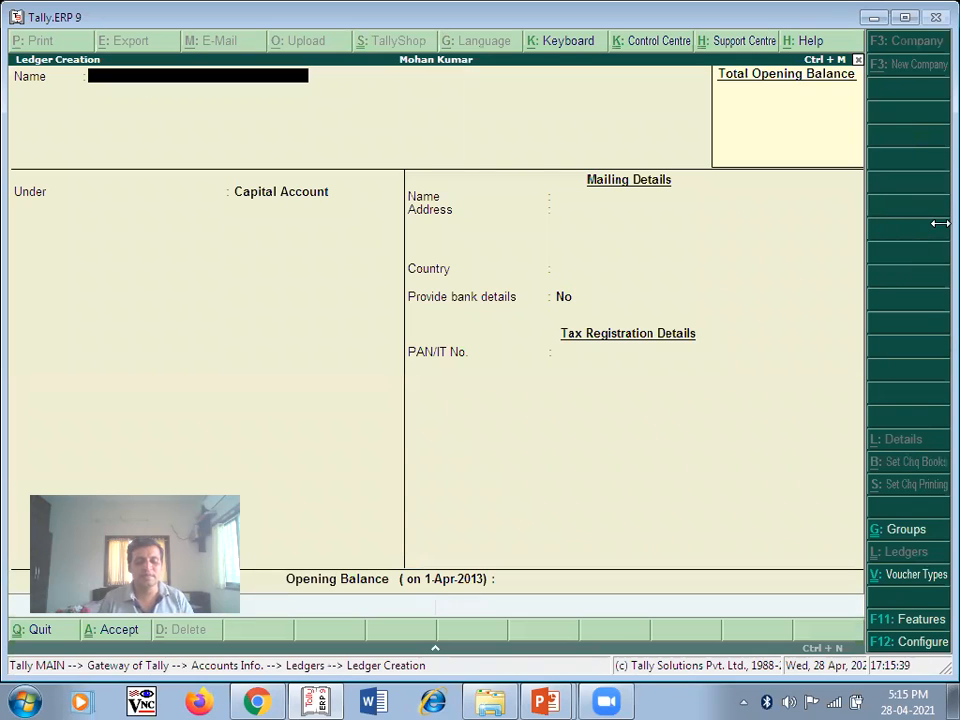
{"action": "key", "text": "alt+Tab"}
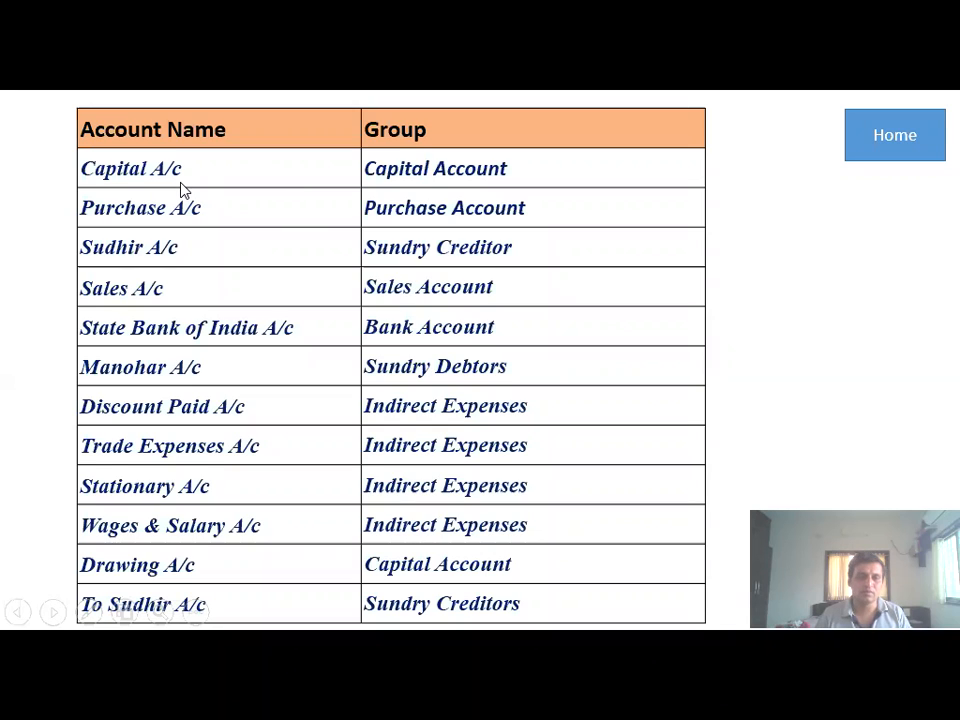
{"action": "key", "text": "alt+Tab"}
- Save ledger 'Capital A/c' under Capital Account with no opening balance
{"action": "type", "text": "Capital A/c"}
{"action": "key", "text": "Return"}
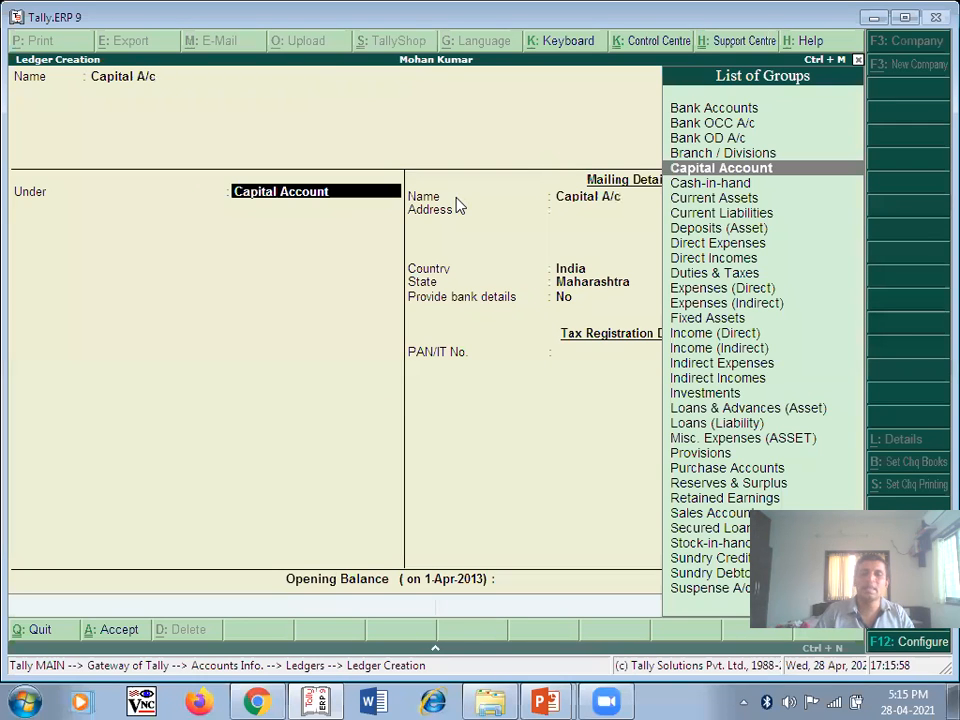
{"action": "key", "text": "Return"}
{"action": "key", "text": "Return"}
{"action": "key", "text": "Return"}
{"action": "key", "text": "Return"}
{"action": "key", "text": "Return"}
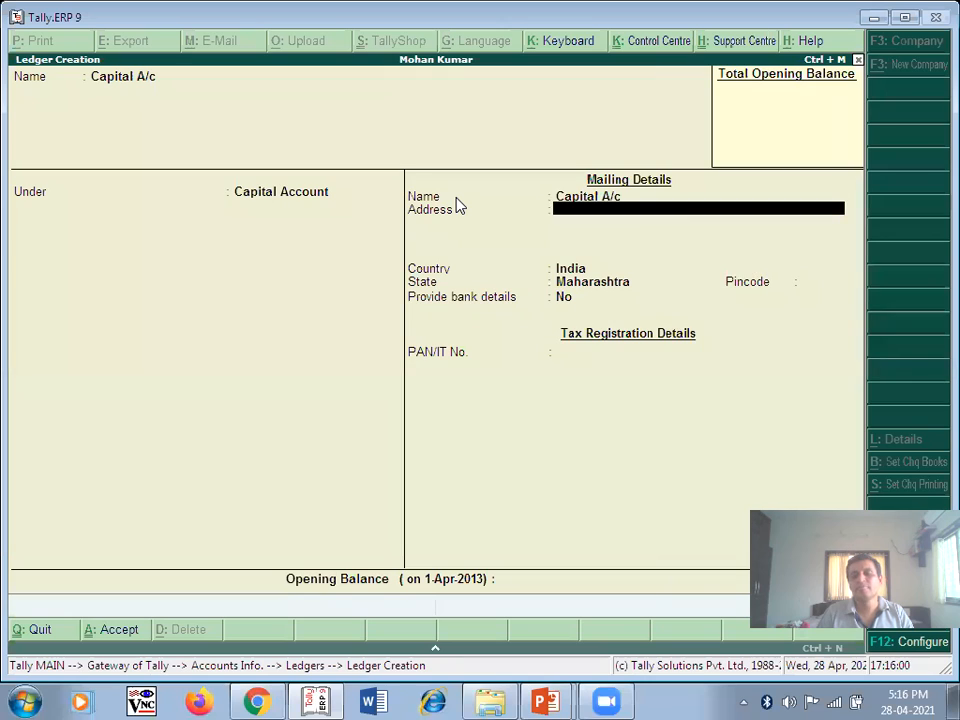
{"action": "key", "text": "Return"}
{"action": "key", "text": "Return"}
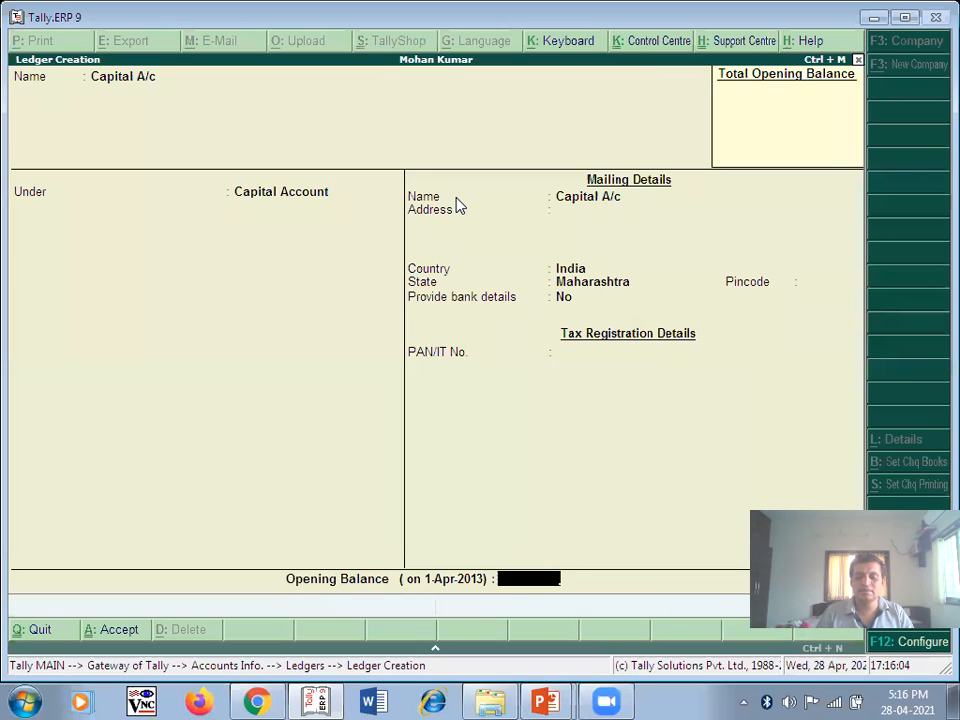
{"action": "key", "text": "Return"}
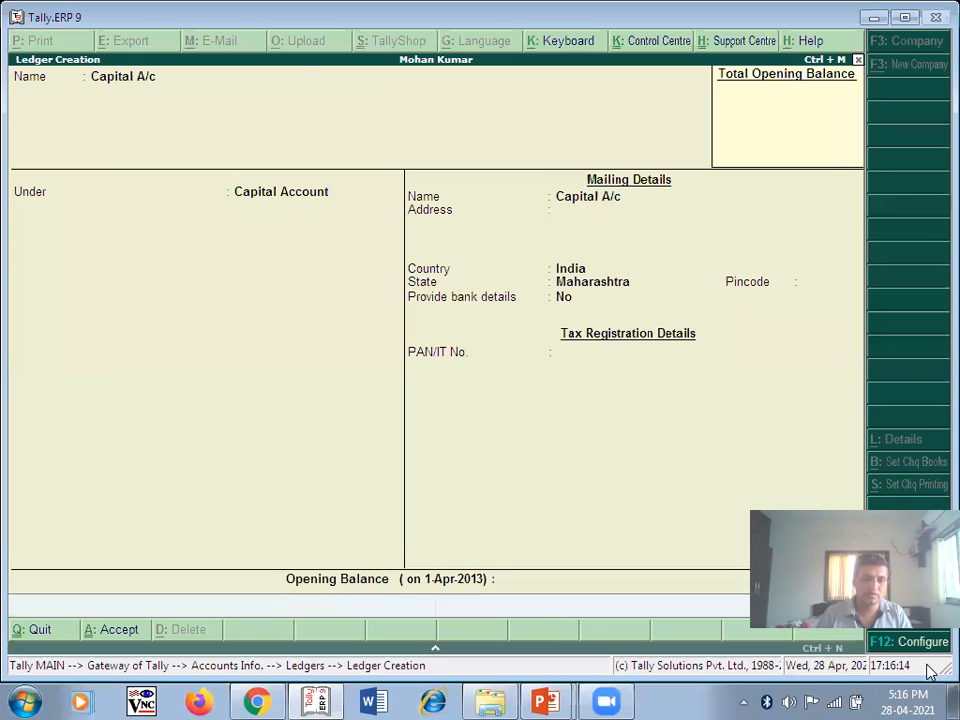
{"action": "key", "text": "ctrl+a"}
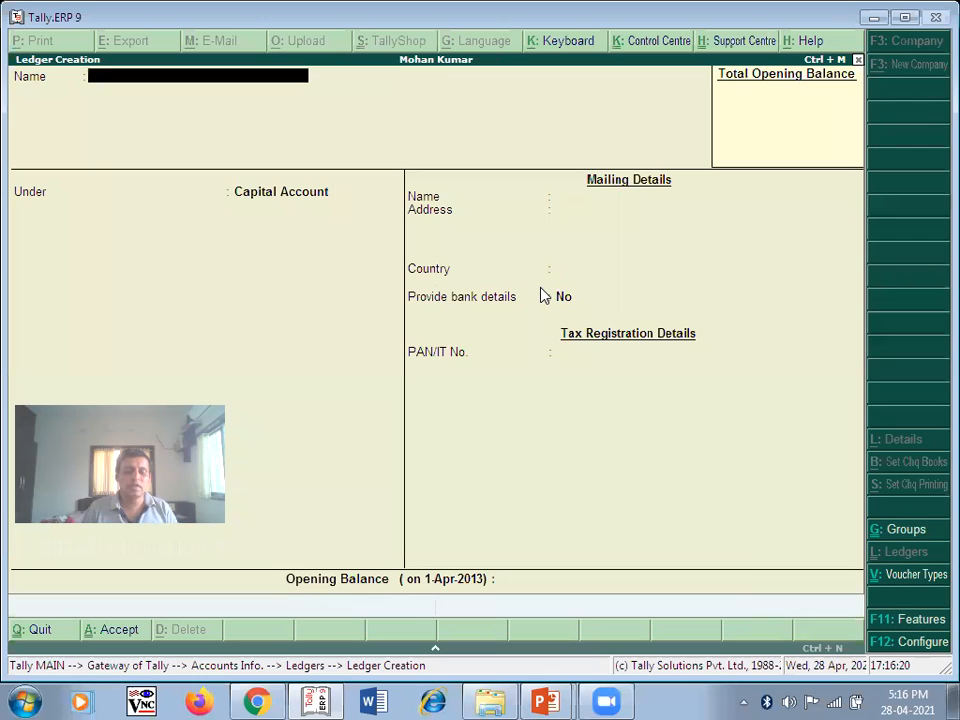
{"action": "key", "text": "alt+Tab"}
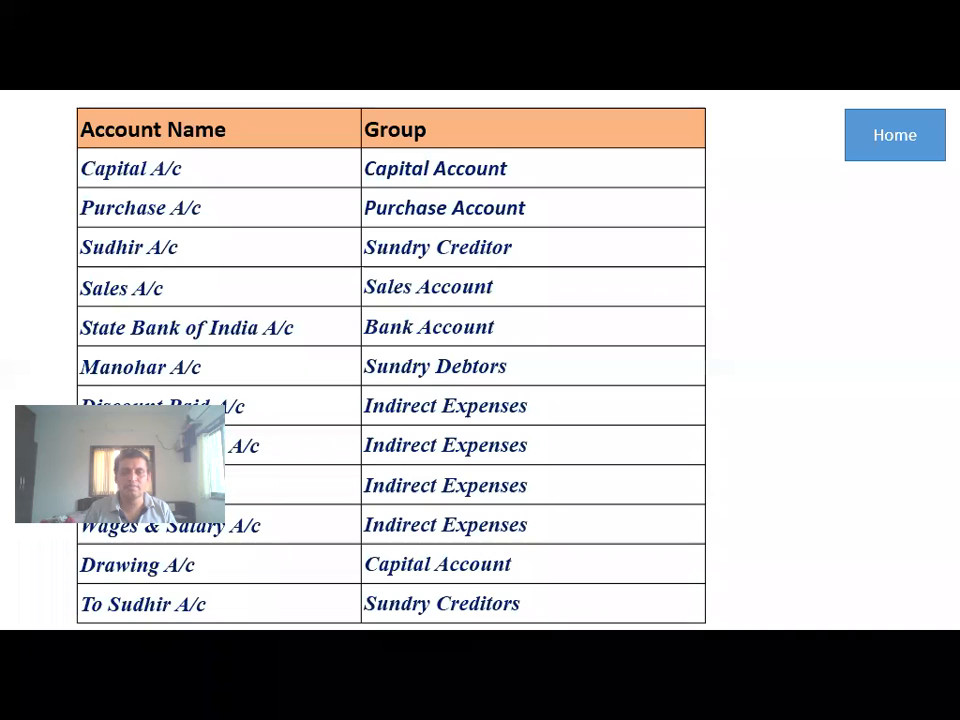
- Save ledger 'Purchase A/c' under the Purchase Accounts group with a blank opening balance
{"action": "key", "text": "alt+Tab"}
{"action": "type", "text": "Purchase"}
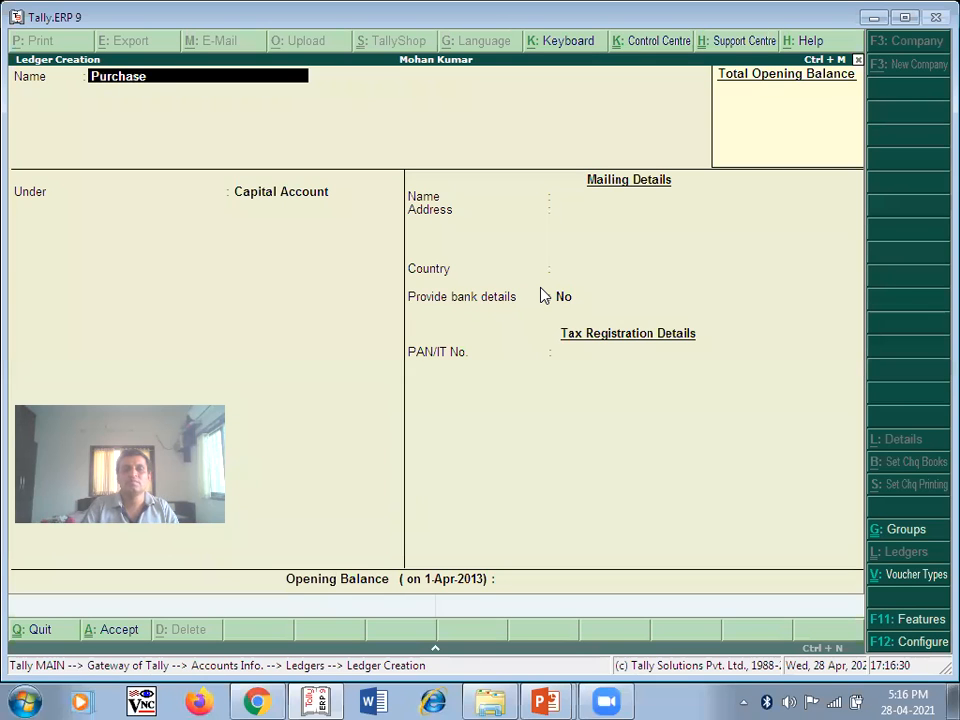
{"action": "type", "text": " A/c"}
{"action": "key", "text": "Return"}
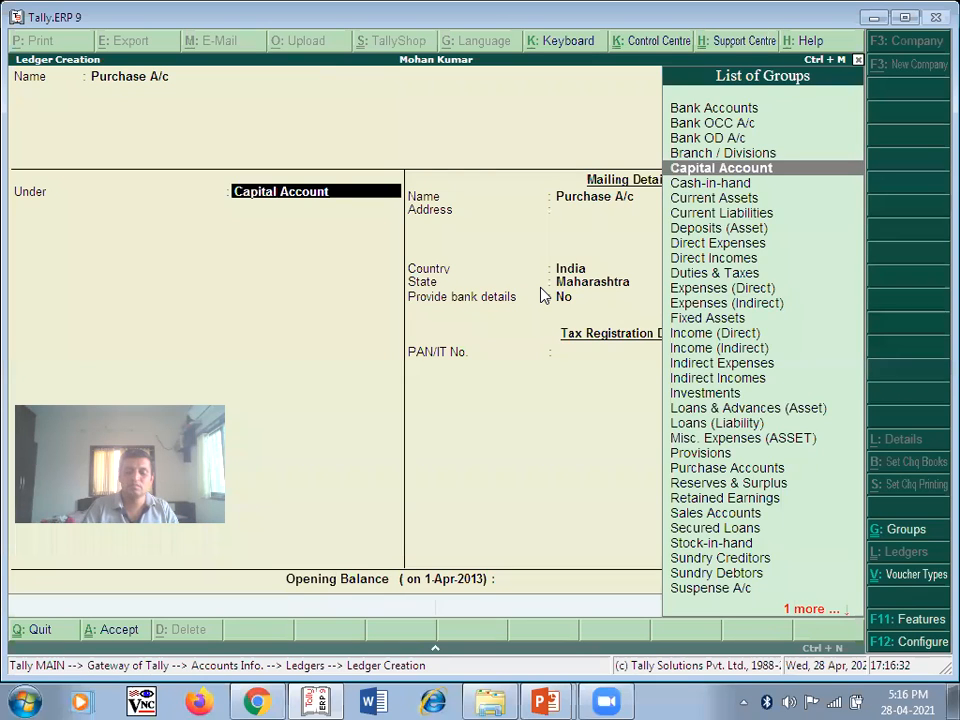
{"action": "type", "text": "Pu"}
{"action": "key", "text": "BackSpace"}
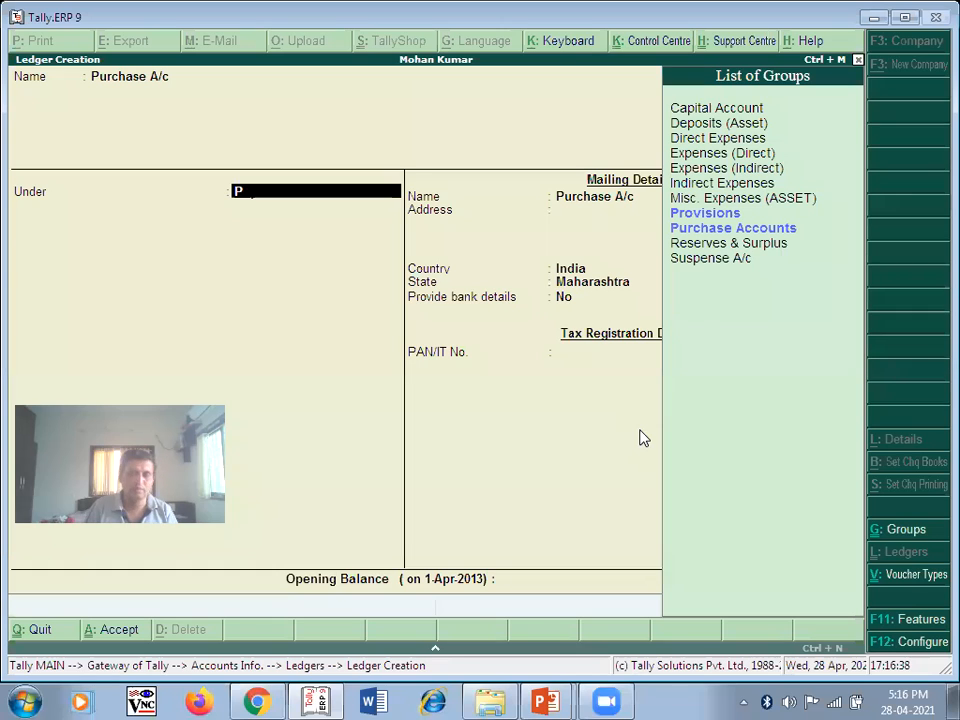
{"action": "left_click", "coordinate": [712, 231]}
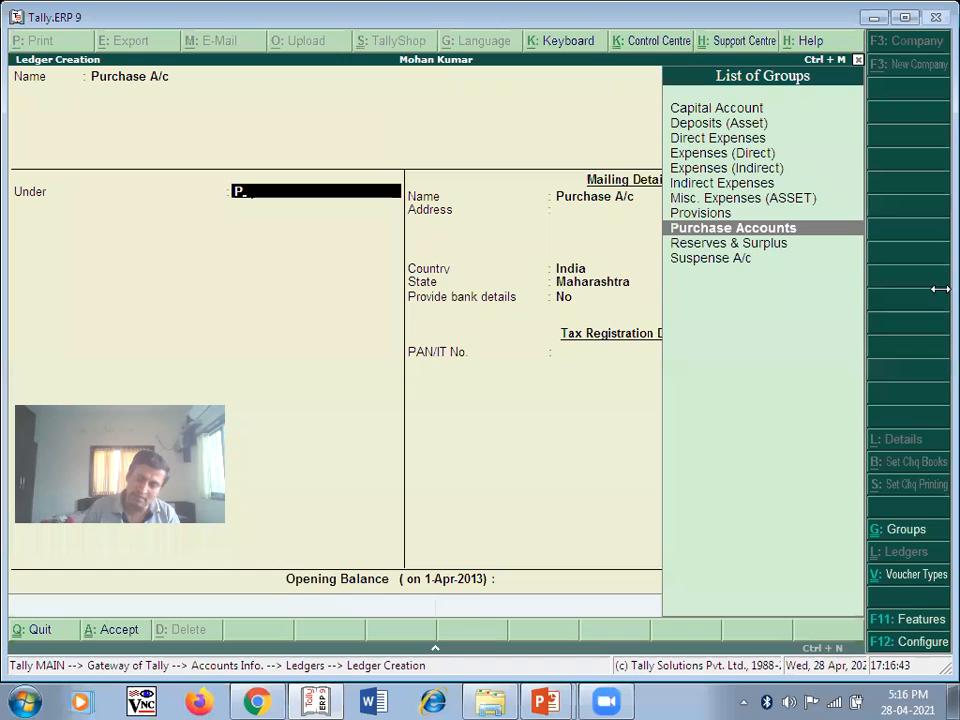
{"action": "key", "text": "Return"}
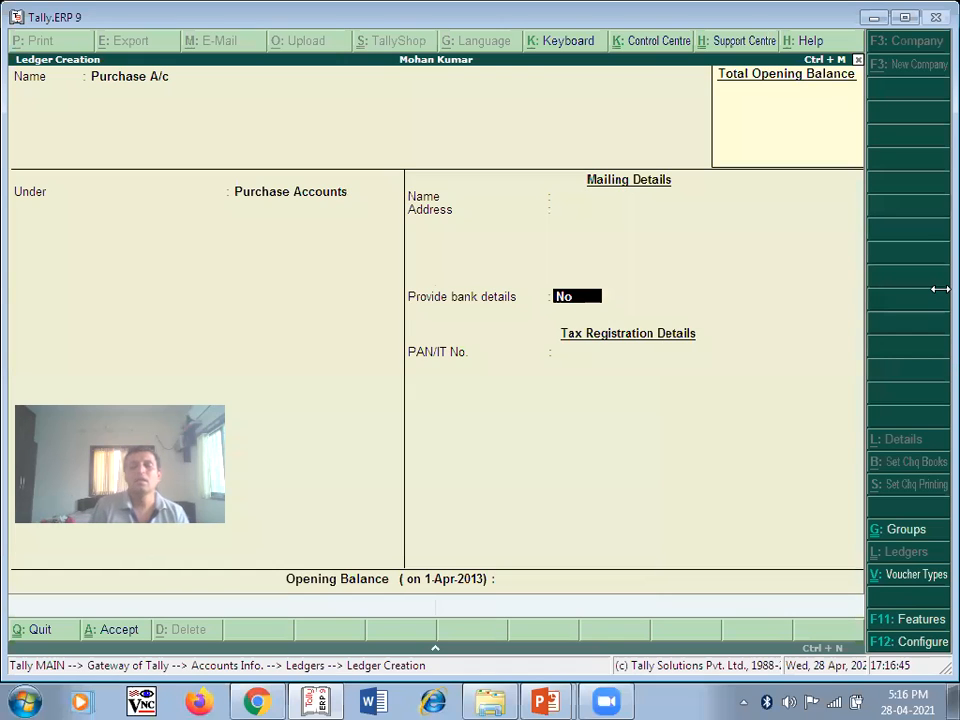
{"action": "key", "text": "Return"}
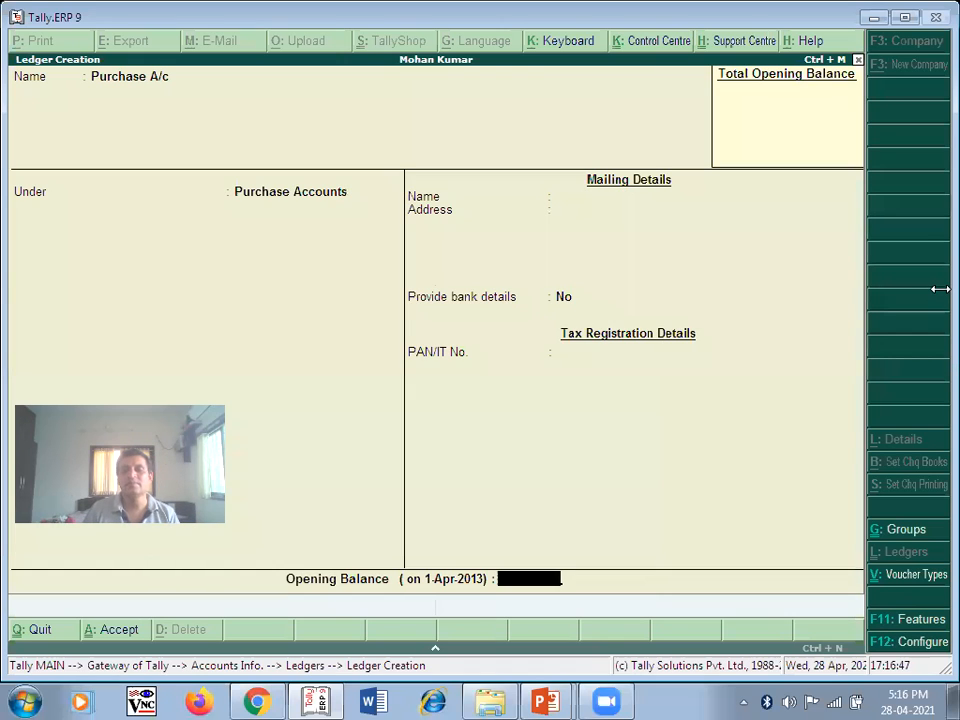
{"action": "key", "text": "Return"}
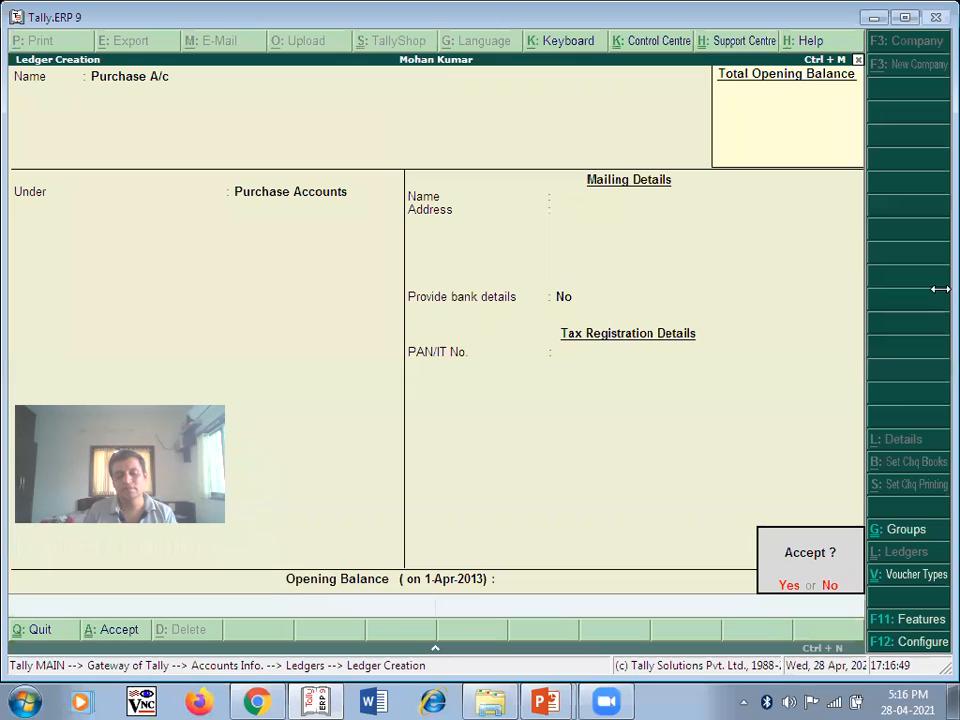
{"action": "key", "text": "Return"}
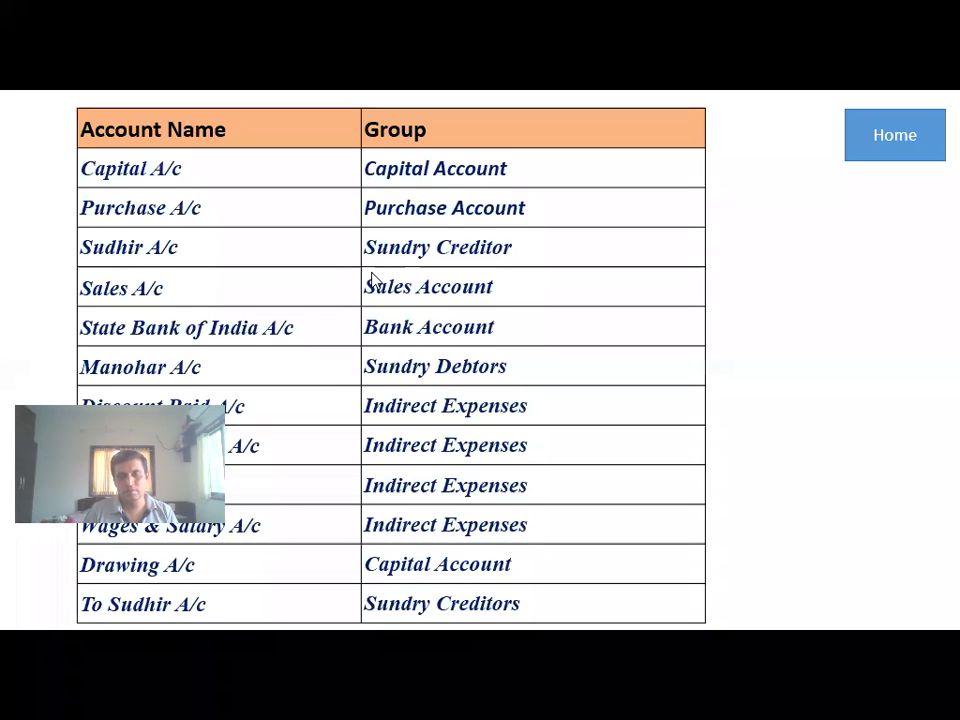
- Create the creditor's personal account ledger under Sundry Creditors, state Maharashtra, and save it
{"action": "key", "text": "alt+Tab"}
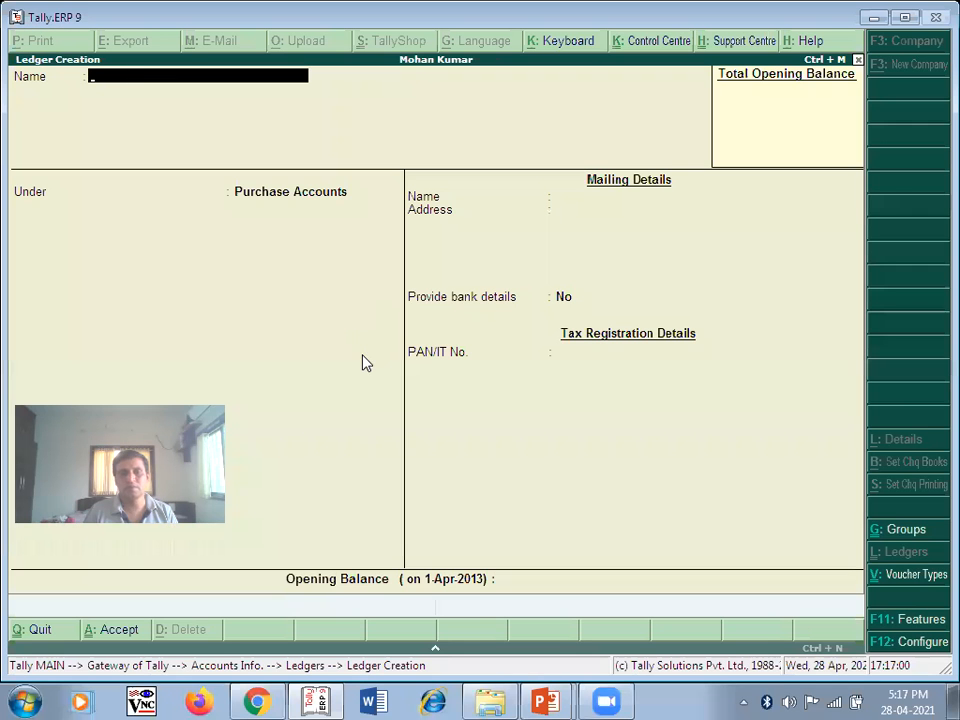
{"action": "type", "text": "Su"}
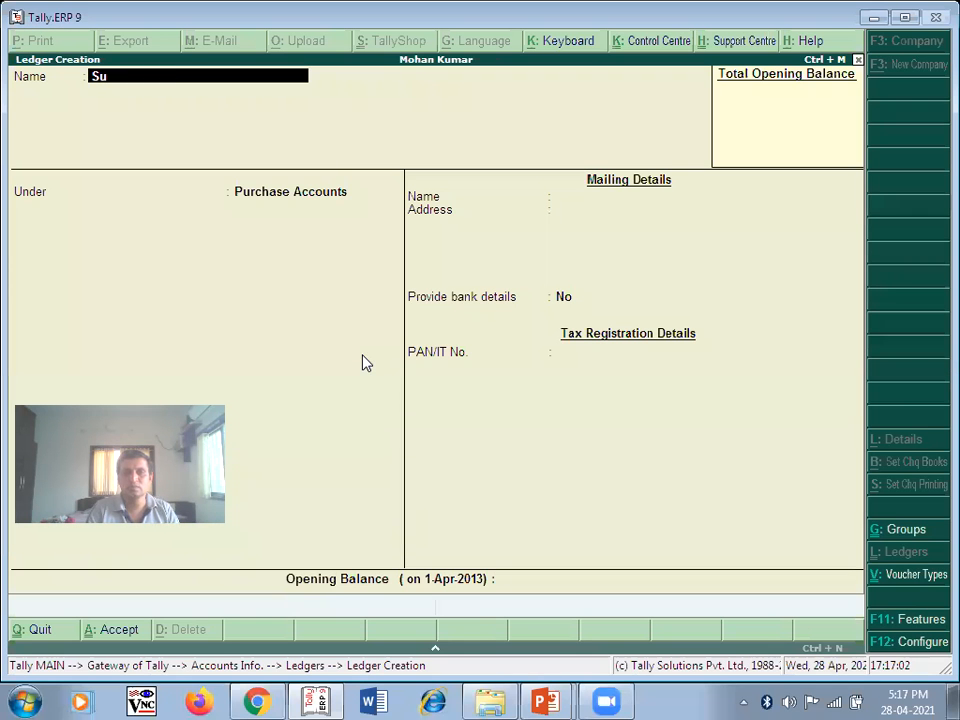
{"action": "type", "text": "dhir A"}
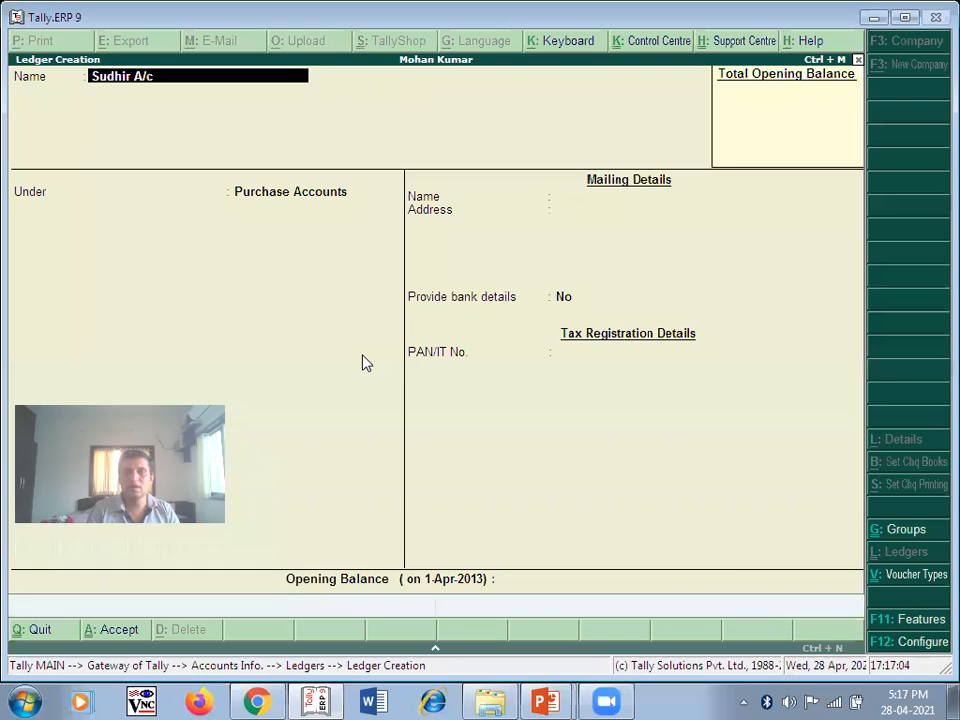
{"action": "type", "text": "/c"}
{"action": "key", "text": "Return"}
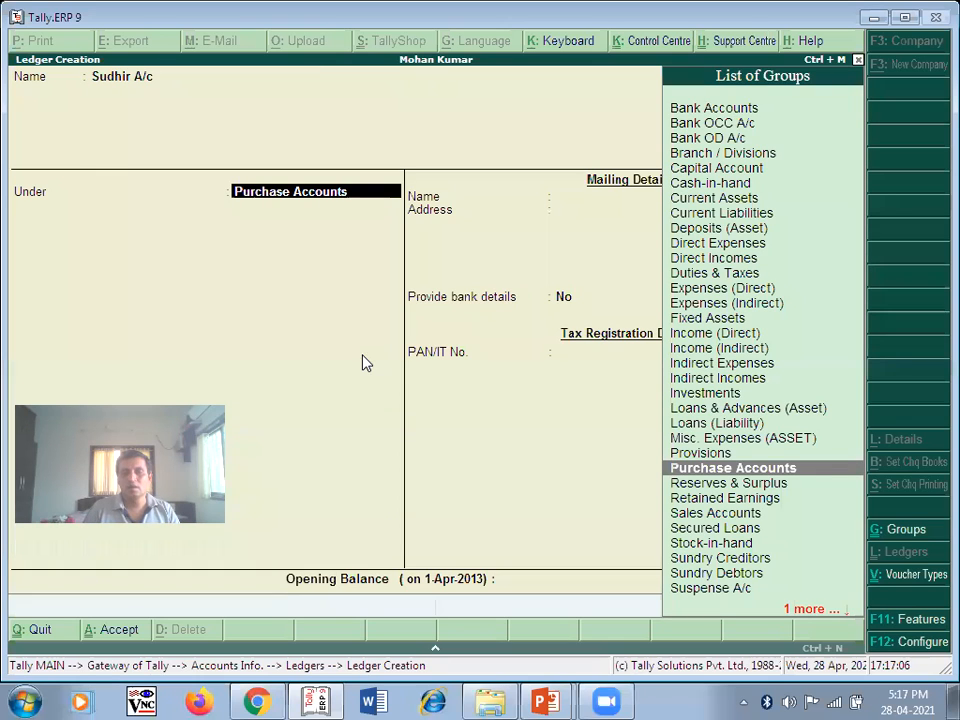
{"action": "key", "text": "alt+Tab"}
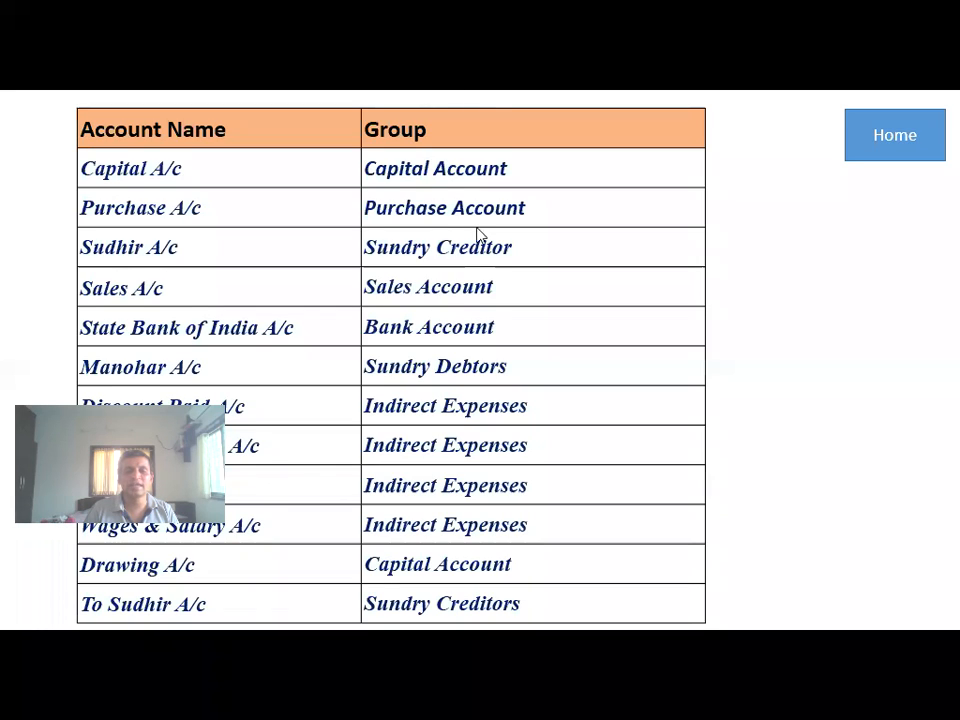
{"action": "key", "text": "alt+Tab"}
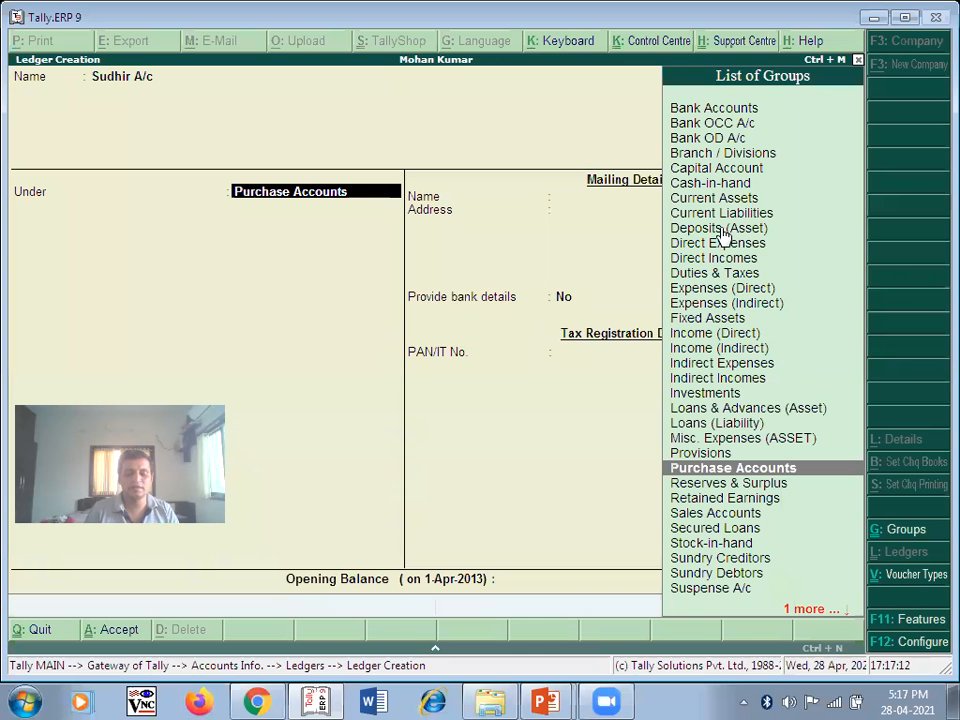
{"action": "type", "text": "S"}
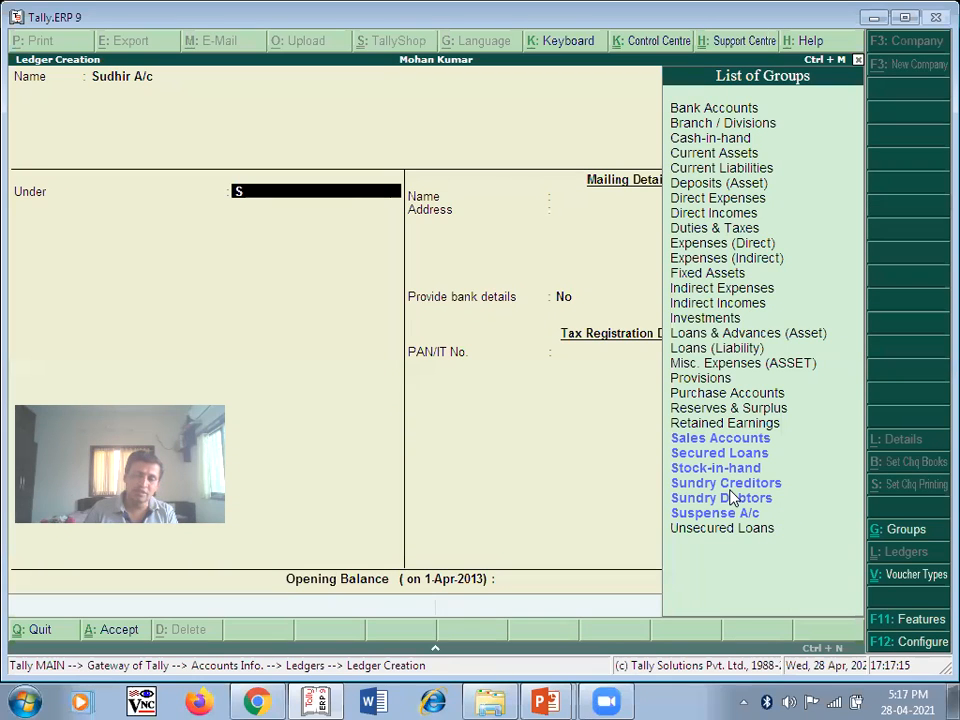
{"action": "left_click", "coordinate": [706, 485]}
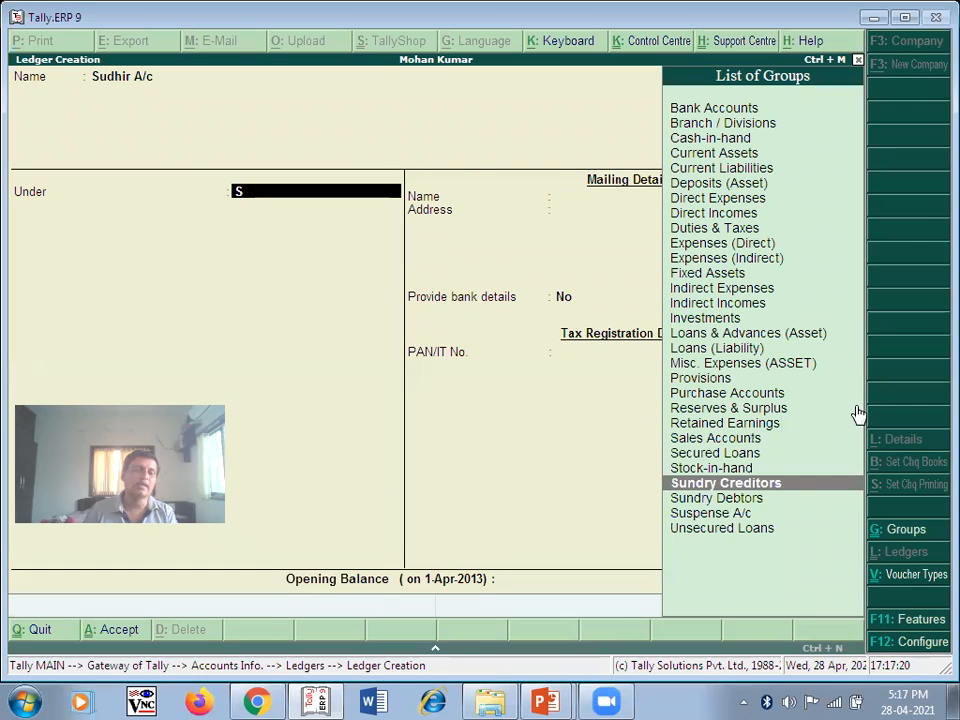
{"action": "key", "text": "Return"}
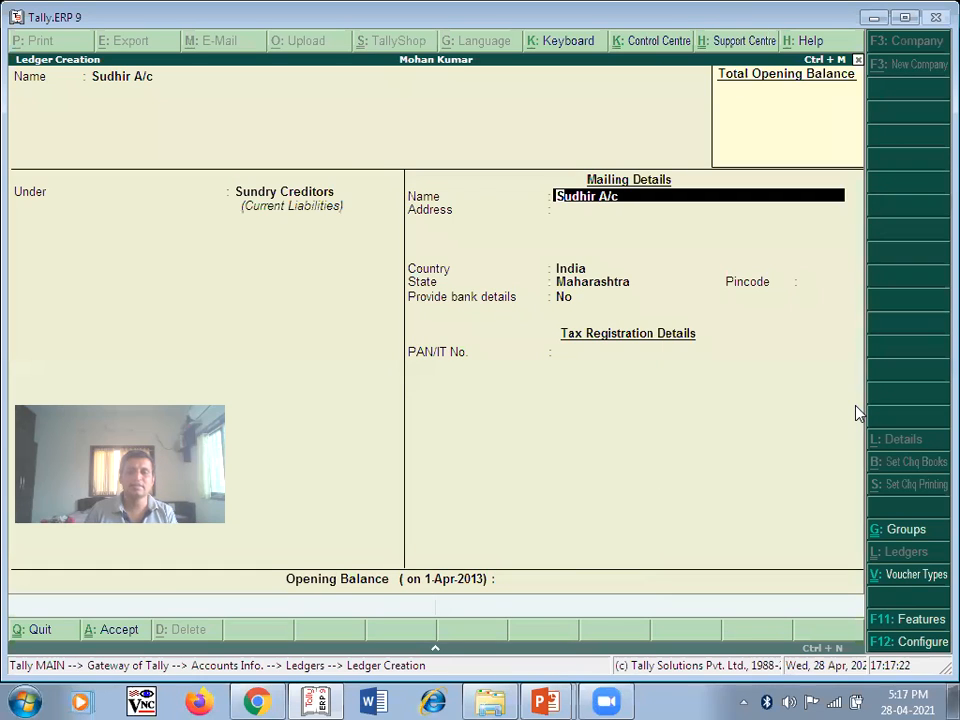
{"action": "key", "text": "Return"}
{"action": "key", "text": "Return"}
{"action": "key", "text": "Return"}
{"action": "key", "text": "Return"}
{"action": "key", "text": "Return"}
{"action": "key", "text": "Return"}
{"action": "key", "text": "Return"}
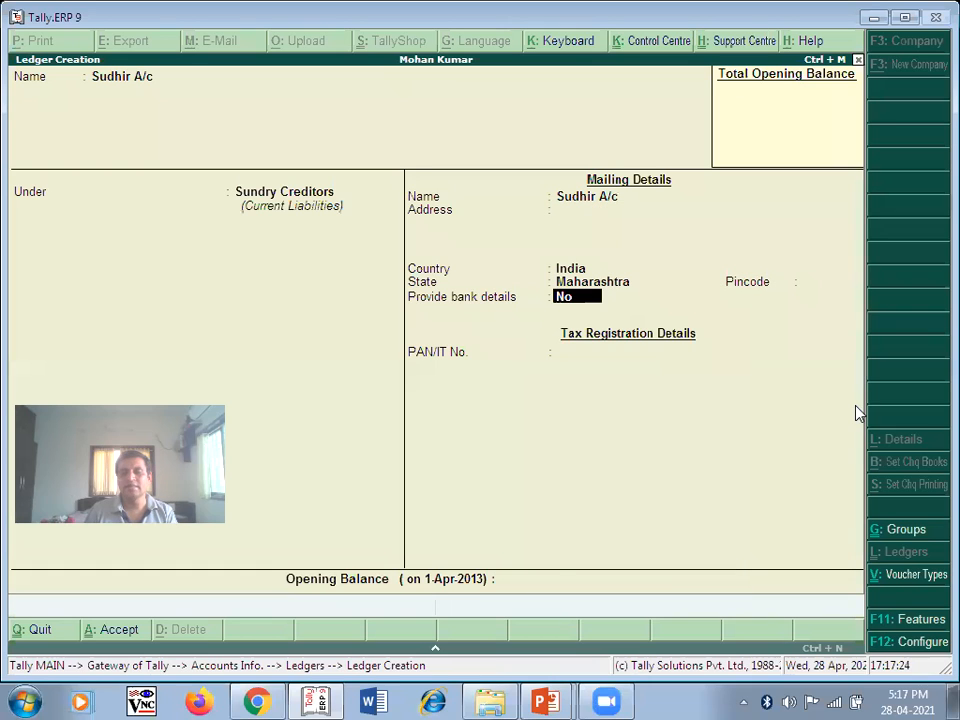
{"action": "key", "text": "Return"}
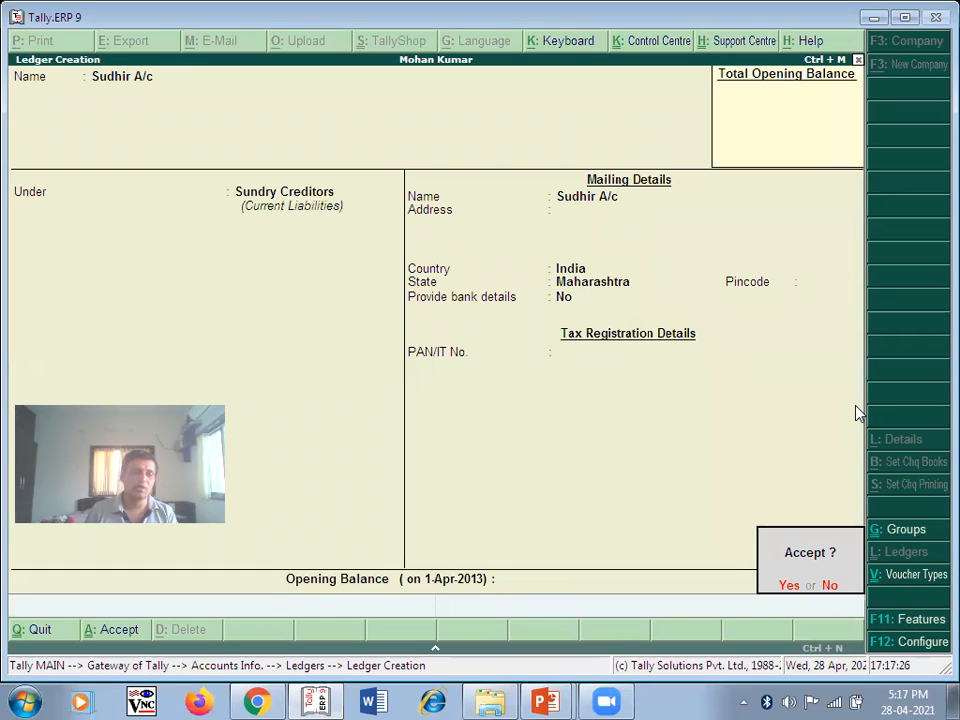
{"action": "left_click", "coordinate": [790, 586]}
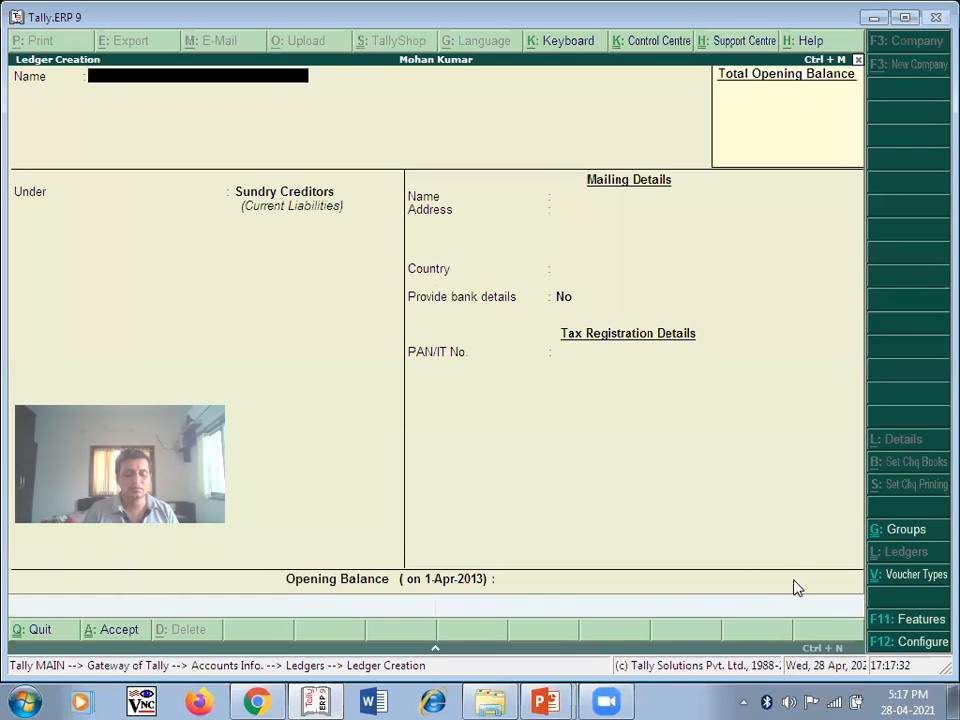
{"action": "key", "text": "alt+Tab"}
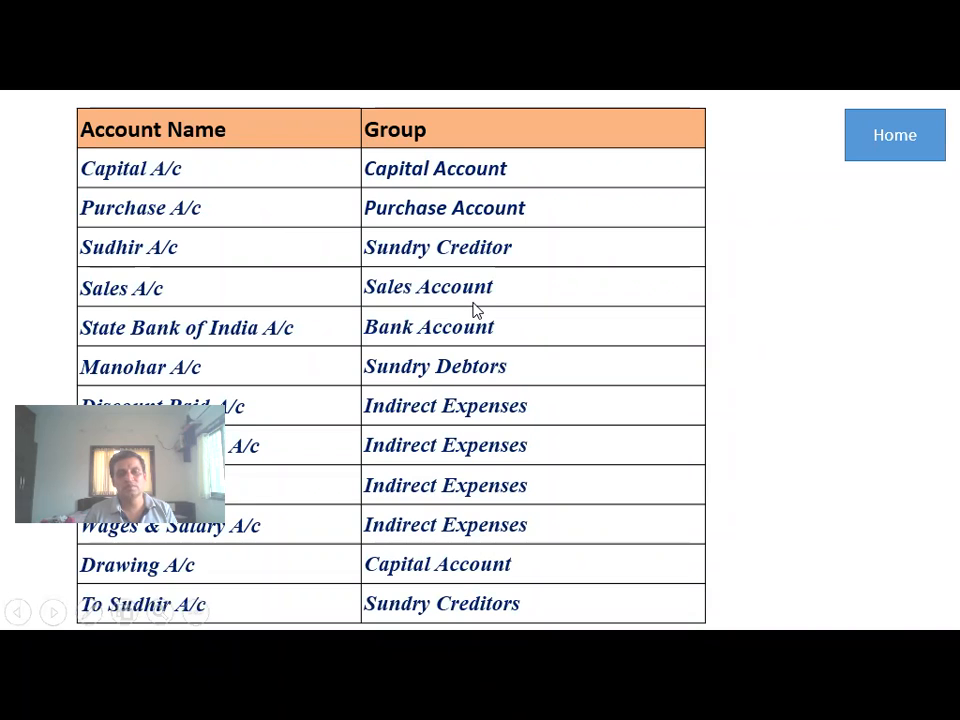
- Save ledger 'Sales A/c' under the Sales Accounts group, then view the account table slide
{"action": "key", "text": "alt+Tab"}
{"action": "type", "text": "S"}
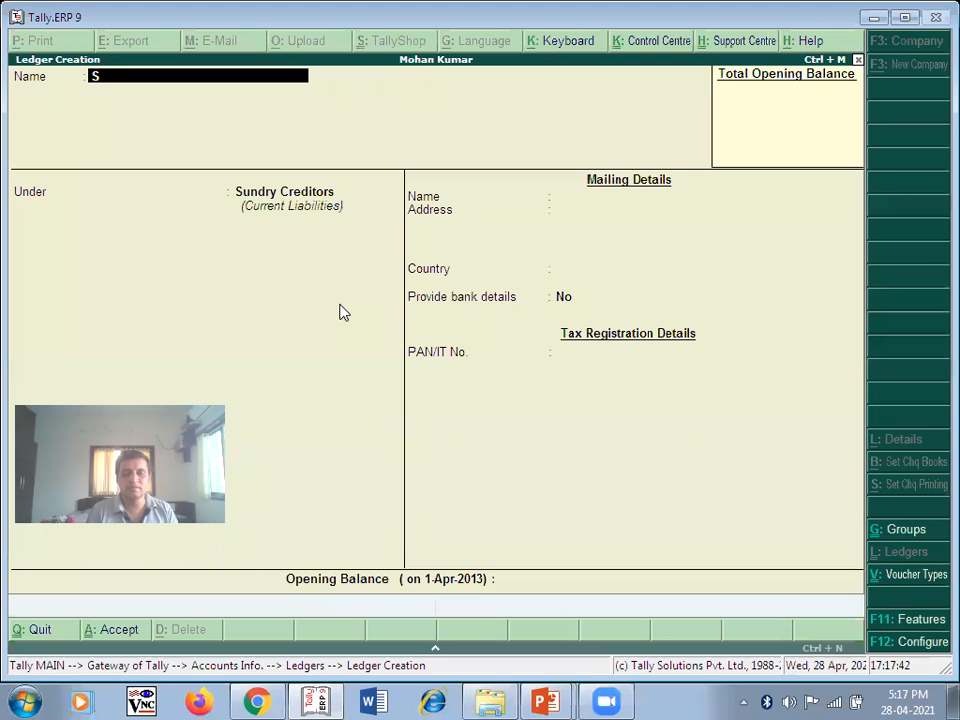
{"action": "type", "text": "ales A"}
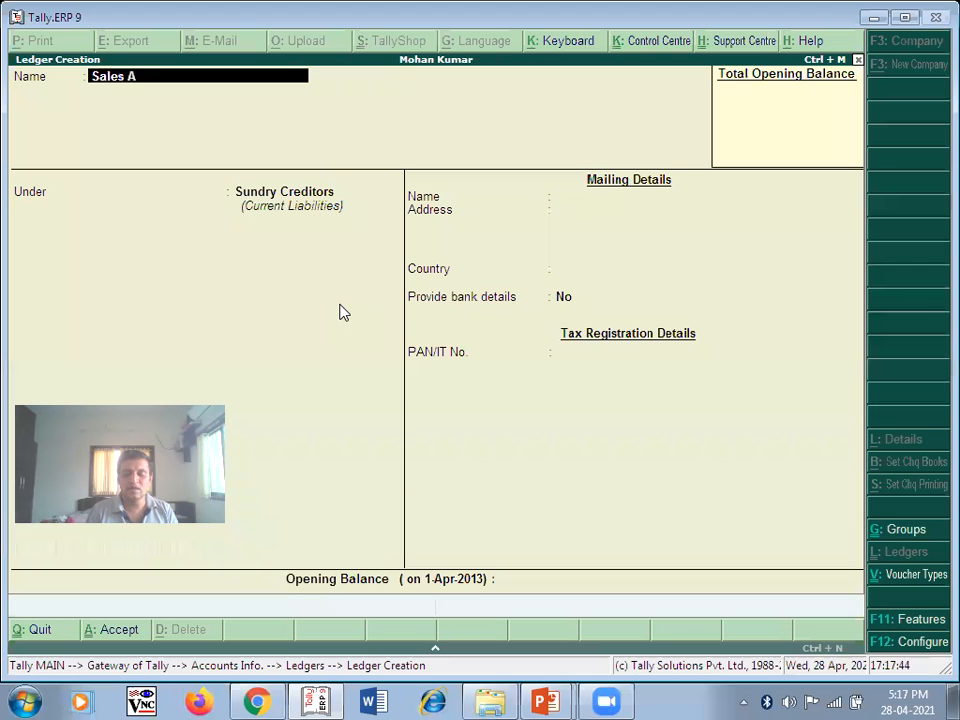
{"action": "type", "text": "/c"}
{"action": "key", "text": "Return"}
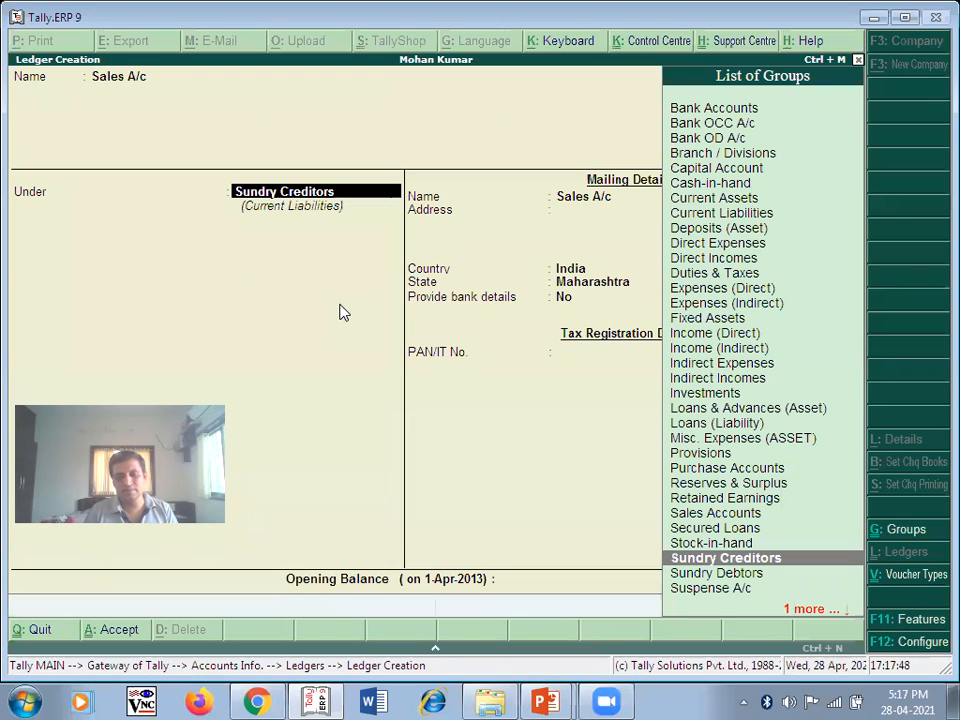
{"action": "type", "text": "S"}
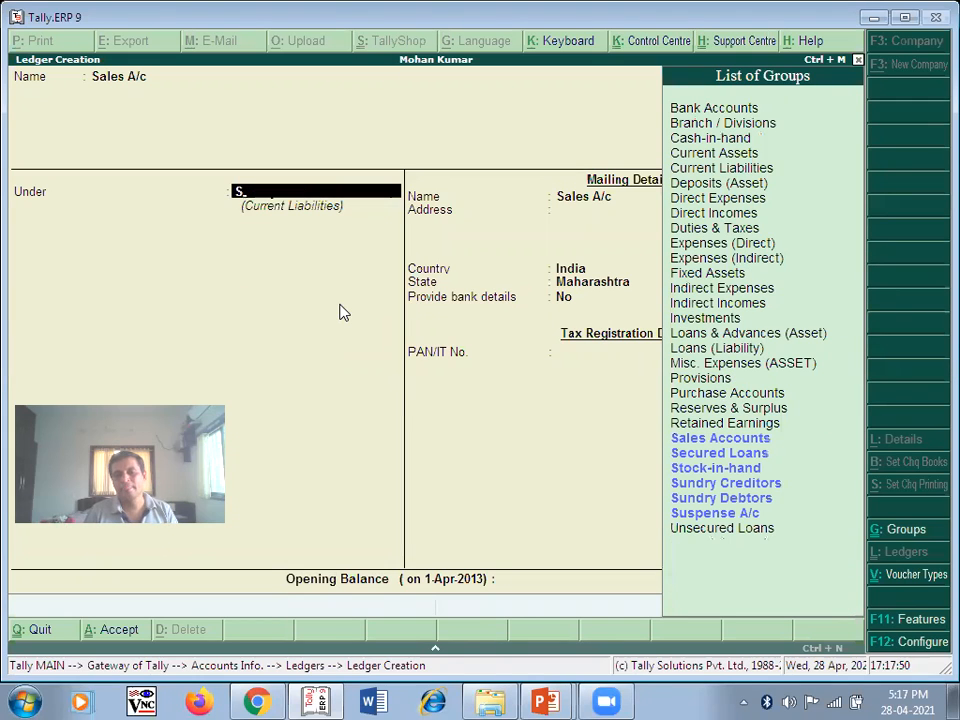
{"action": "left_click", "coordinate": [741, 443]}
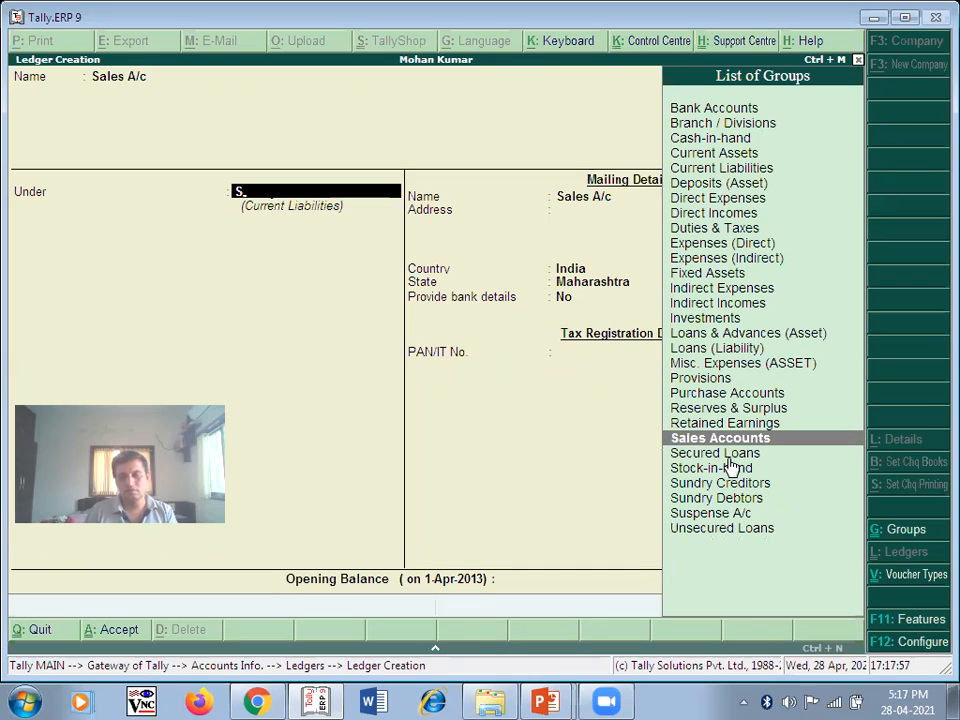
{"action": "key", "text": "Return"}
{"action": "key", "text": "Return"}
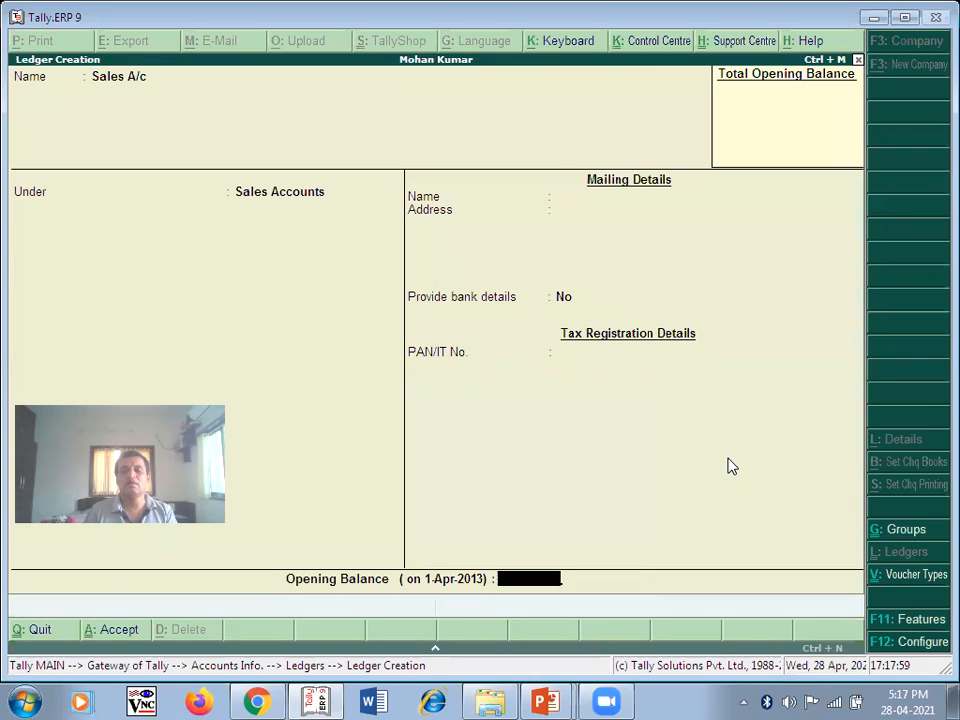
{"action": "key", "text": "Return"}
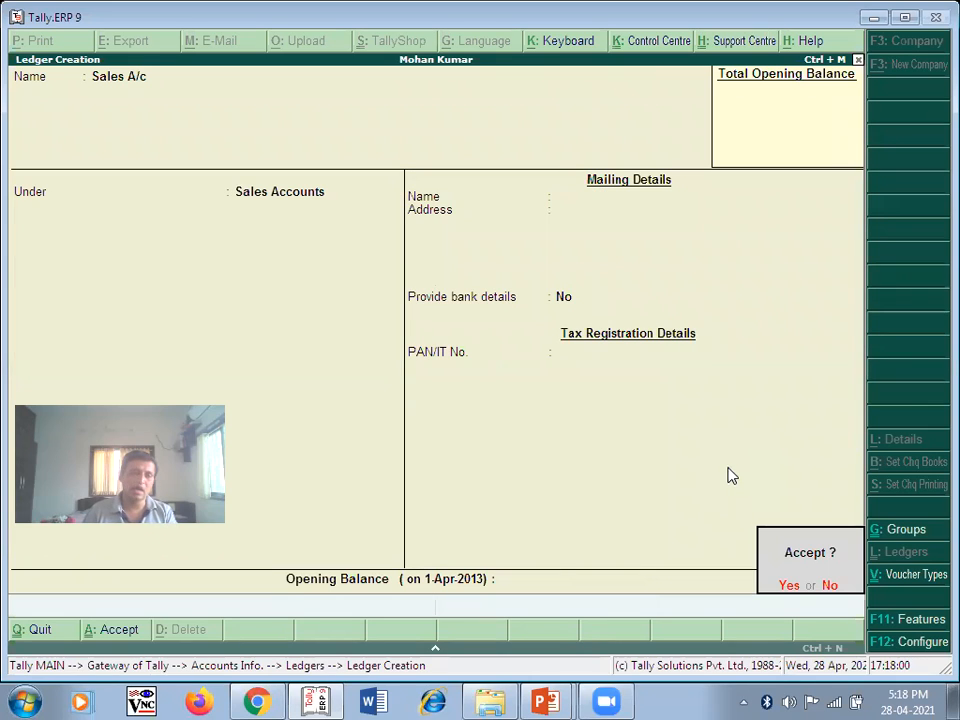
{"action": "left_click", "coordinate": [799, 593]}
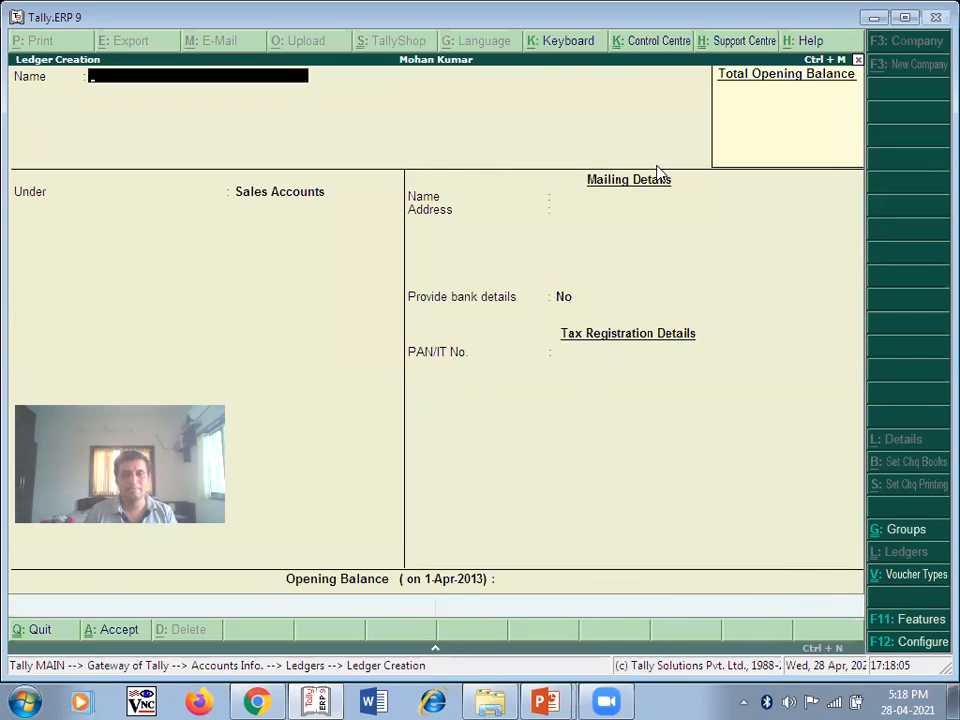
{"action": "key", "text": "alt+Tab"}
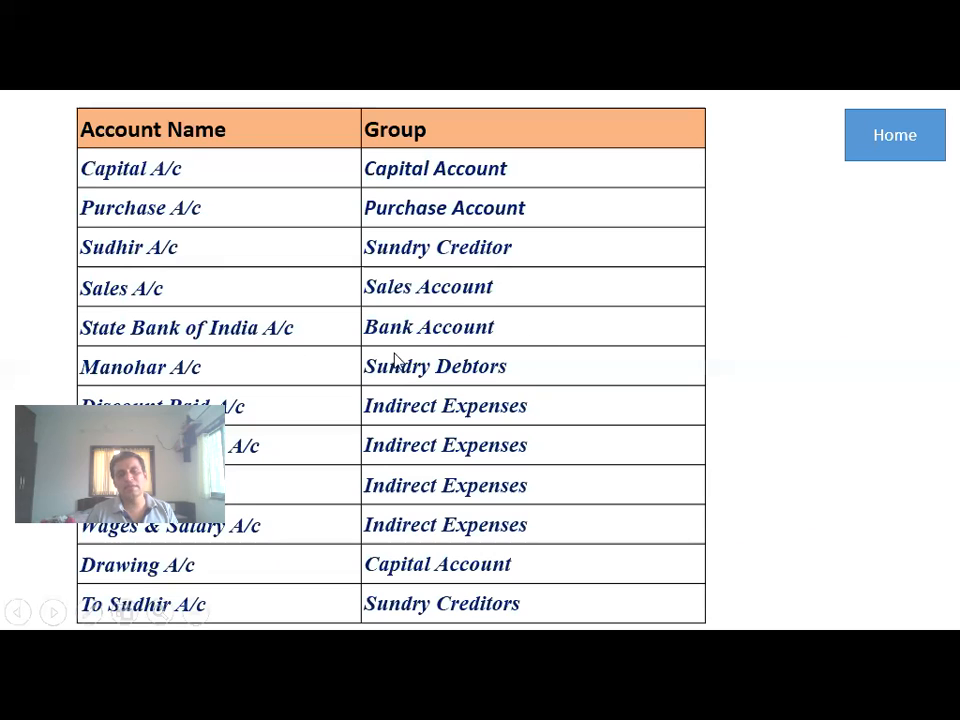
- Create and save the State Bank of India A/c ledger under Bank Accounts with no opening balance
{"action": "key", "text": "alt+Tab"}
{"action": "type", "text": "State Bank of india A/c"}
{"action": "key", "text": "Return"}
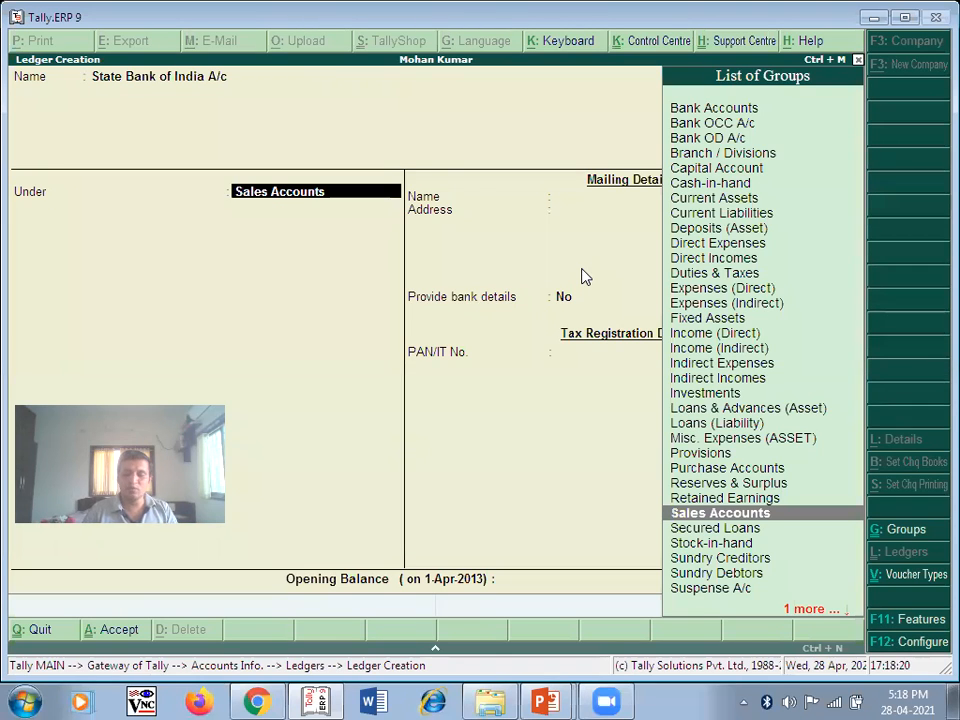
{"action": "type", "text": "B"}
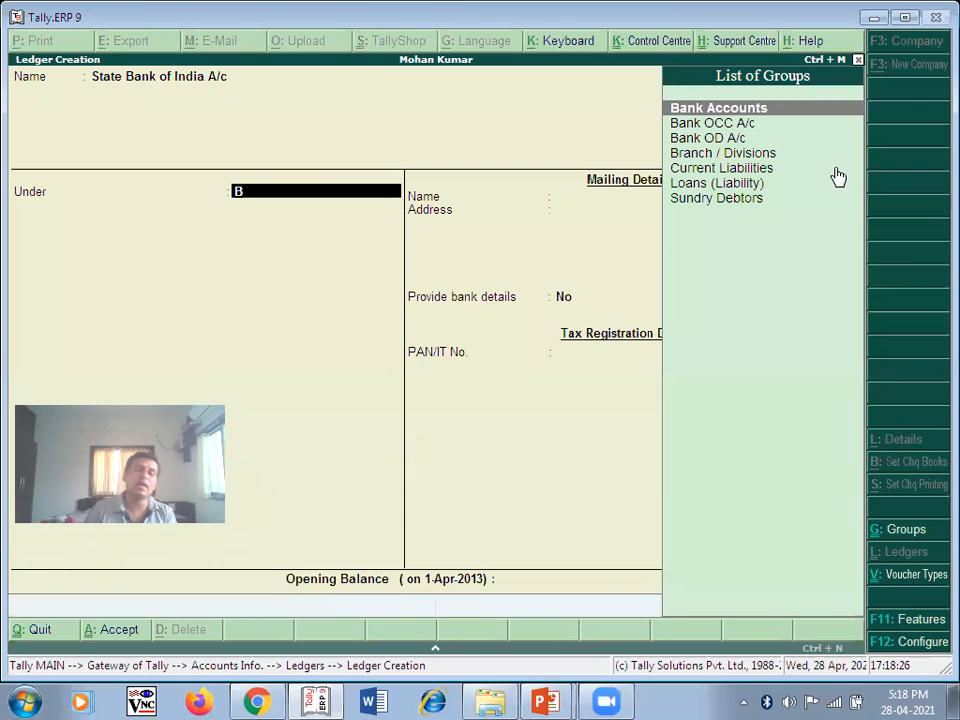
{"action": "key", "text": "Return"}
{"action": "key", "text": "Return"}
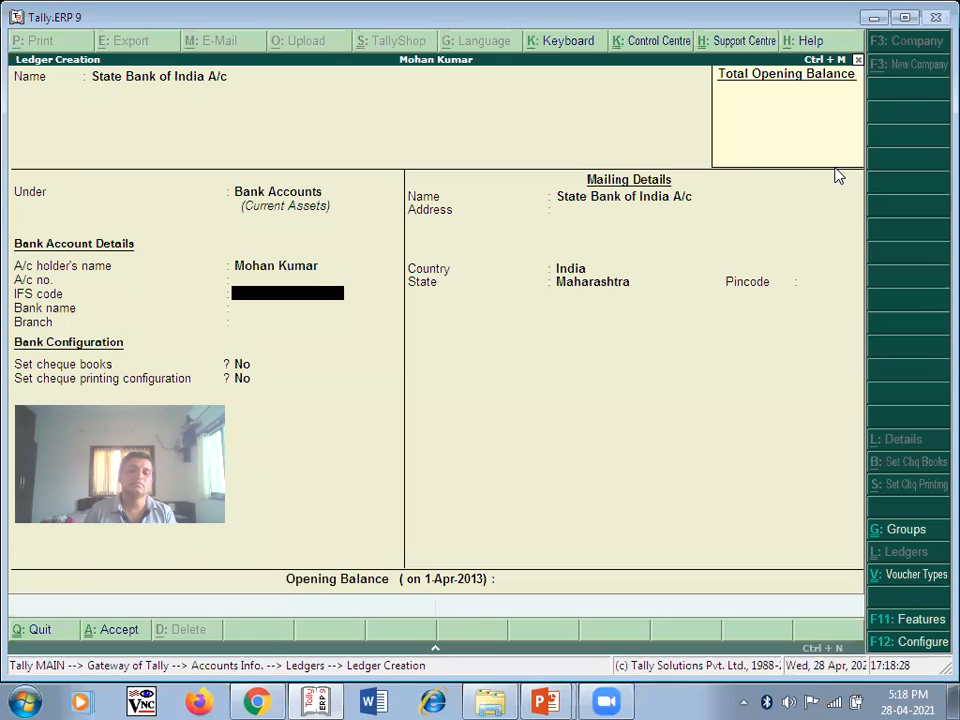
{"action": "key", "text": "Return"}
{"action": "key", "text": "Return"}
{"action": "key", "text": "Return"}
{"action": "key", "text": "Return"}
{"action": "key", "text": "Return"}
{"action": "key", "text": "Return"}
{"action": "key", "text": "Return"}
{"action": "key", "text": "Return"}
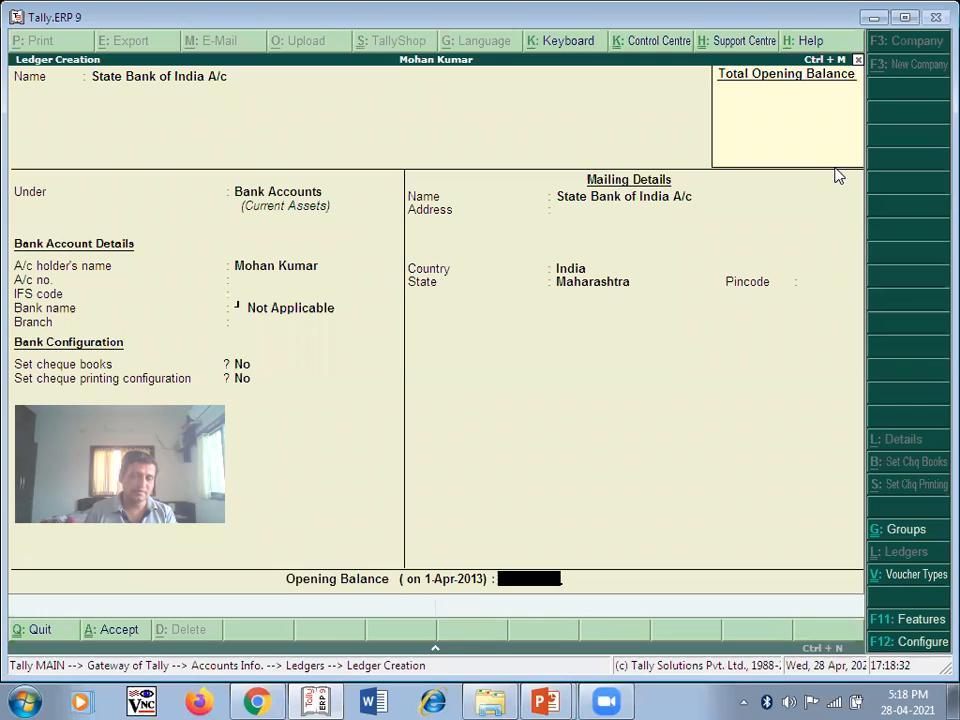
{"action": "key", "text": "Return"}
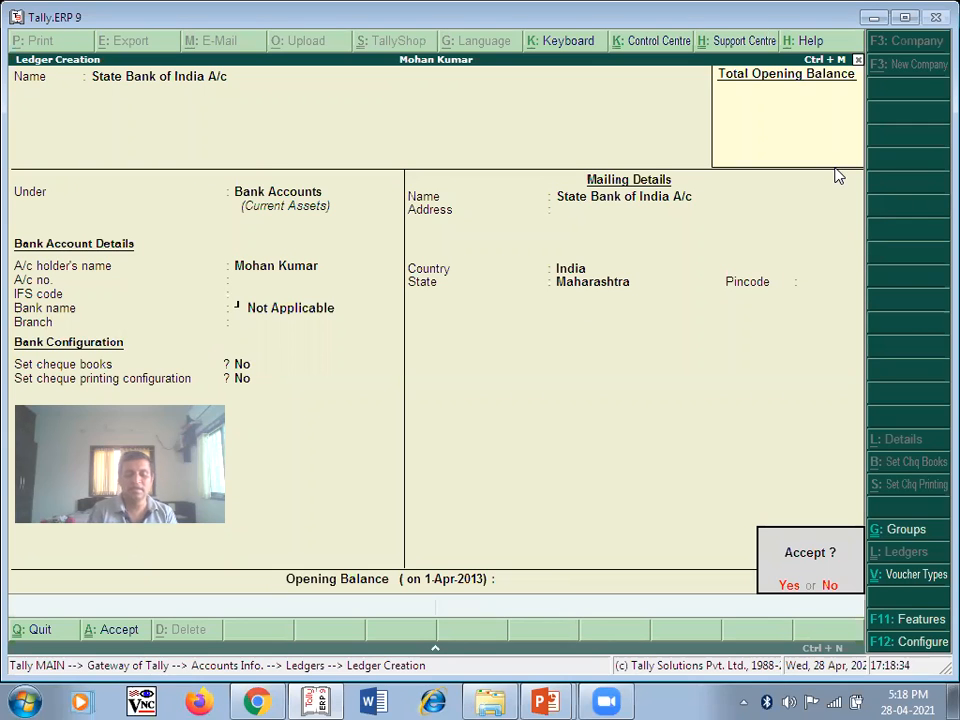
{"action": "key", "text": "Return"}
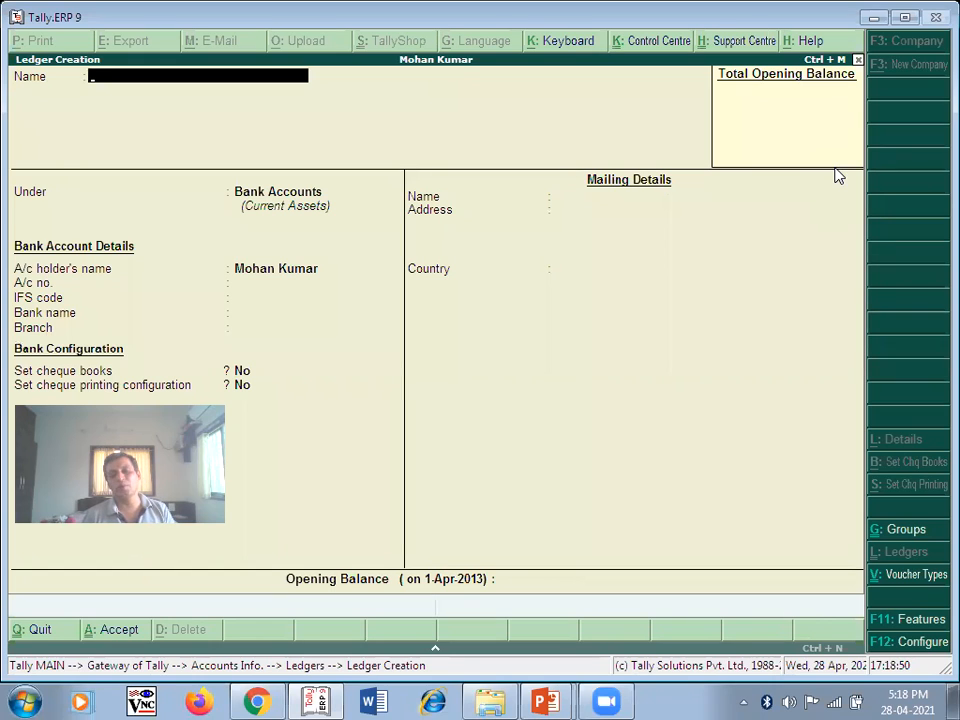
{"action": "key", "text": "alt+Tab"}
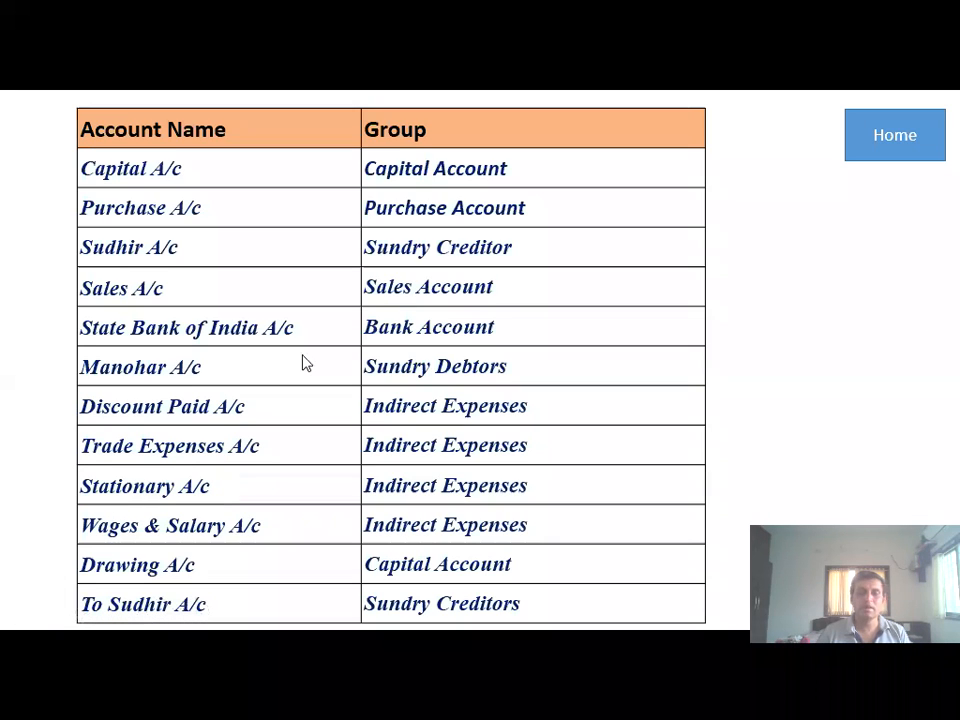
- Create the debtor's personal account ledger under Sundry Debtors and save it with Ctrl+A
{"action": "key", "text": "alt+Tab"}
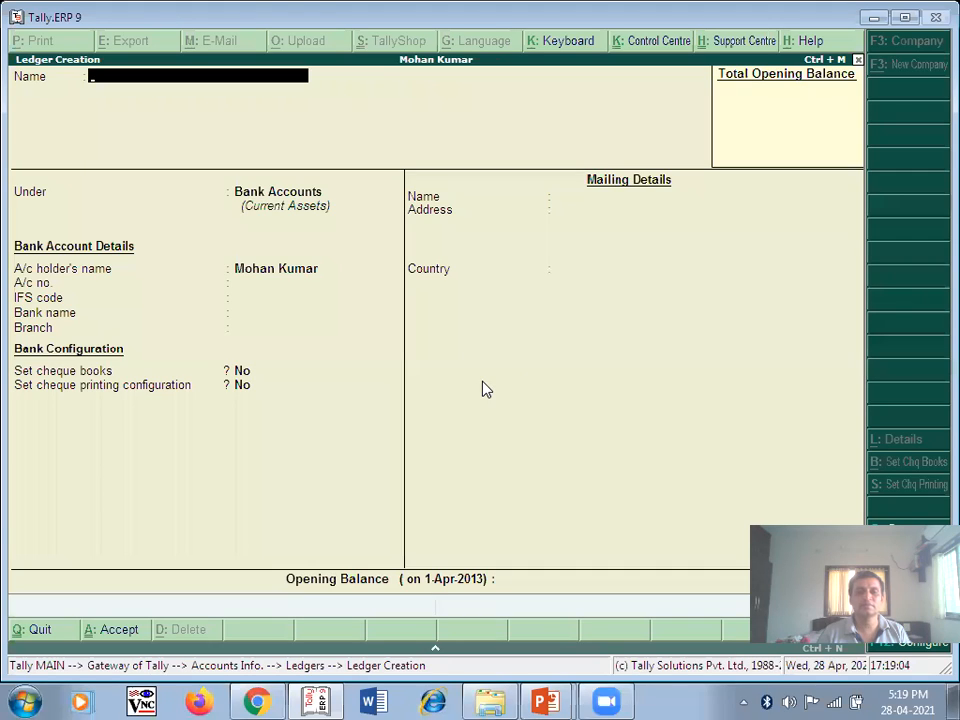
{"action": "type", "text": "Mano"}
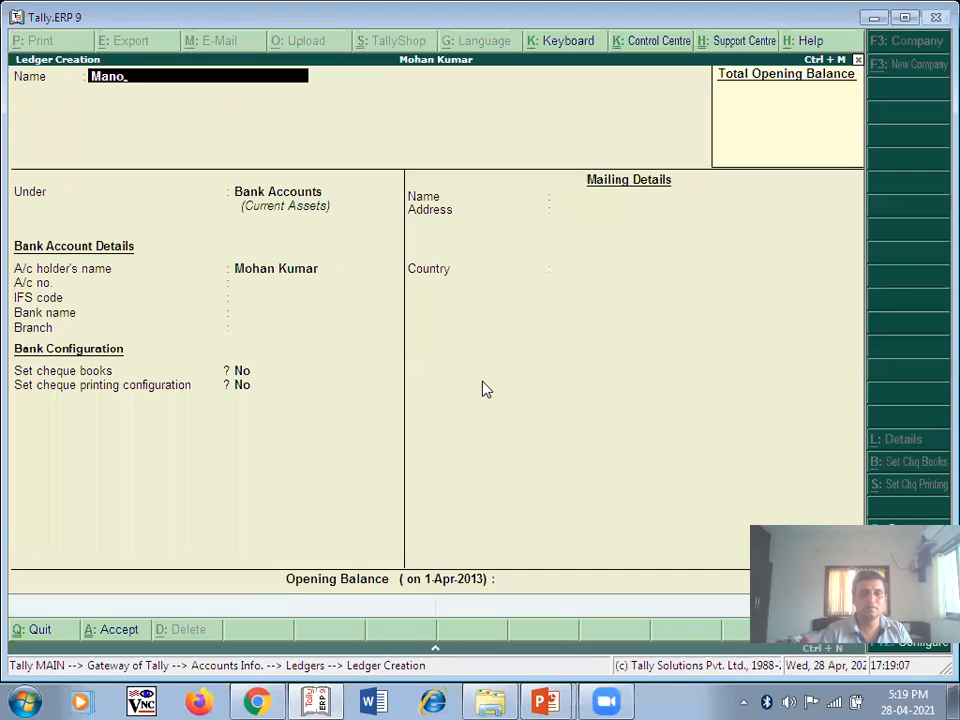
{"action": "type", "text": "har A/c"}
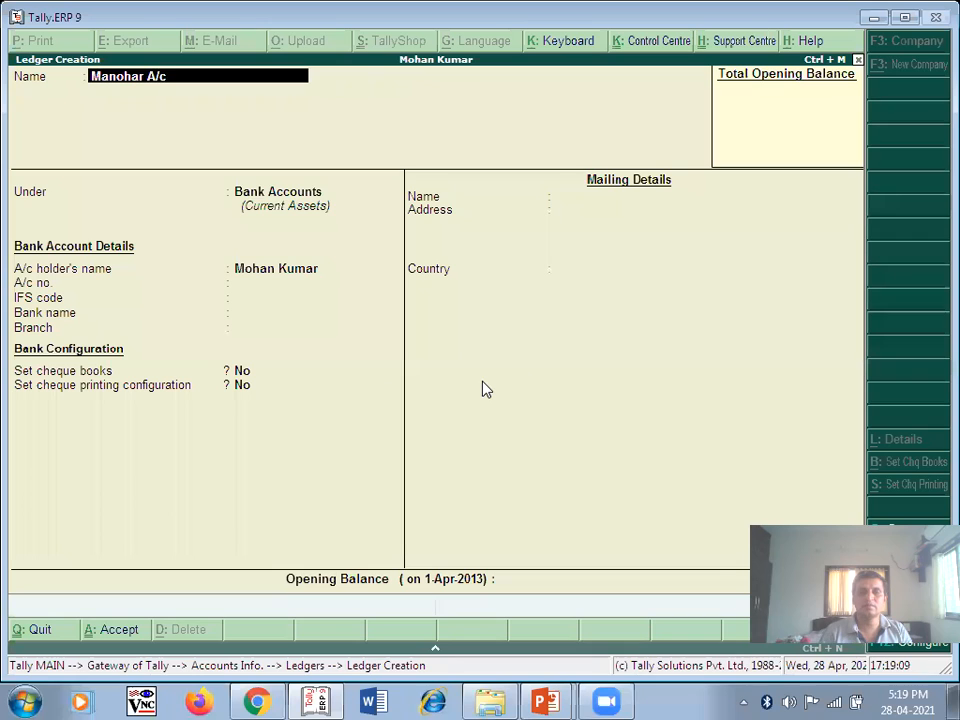
{"action": "key", "text": "Return"}
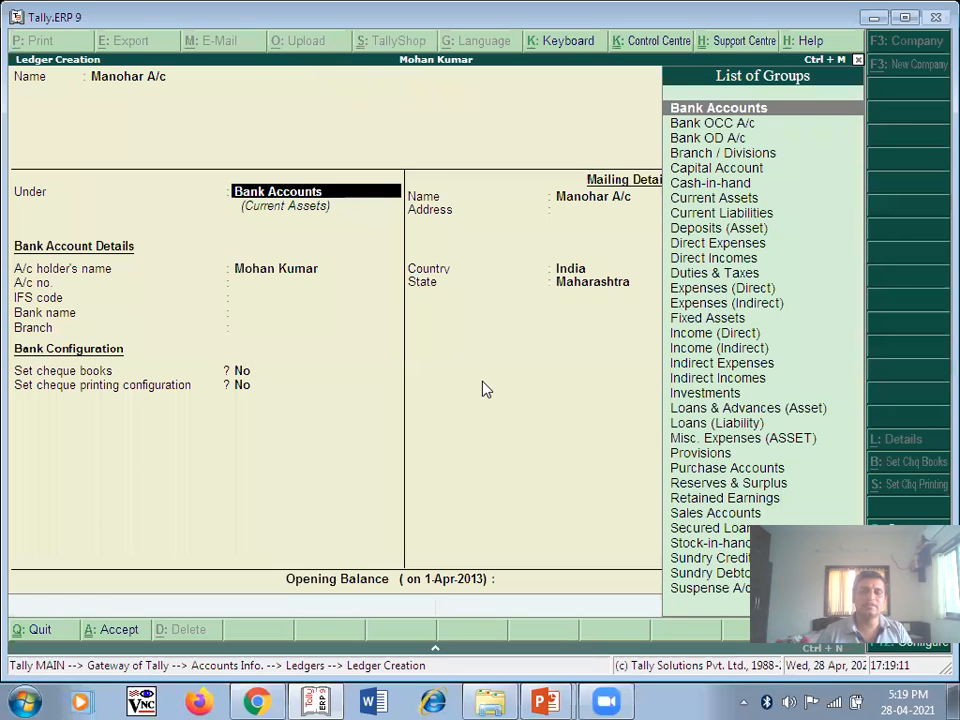
{"action": "type", "text": "S"}
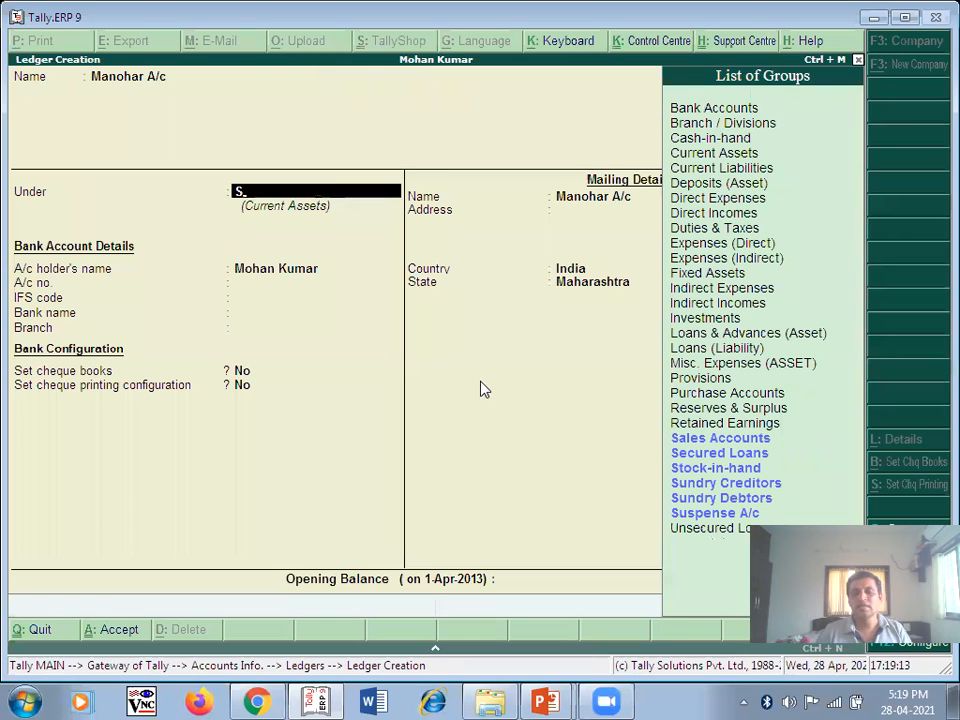
{"action": "left_click", "coordinate": [713, 500]}
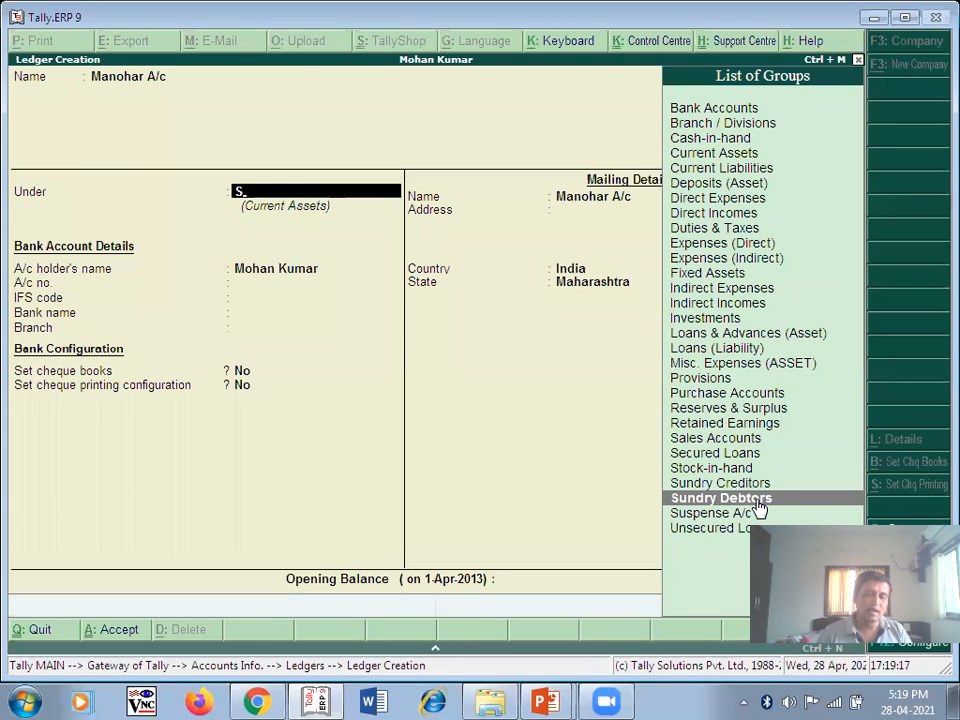
{"action": "key", "text": "Return"}
{"action": "key", "text": "Return"}
{"action": "key", "text": "Return"}
{"action": "key", "text": "Return"}
{"action": "key", "text": "Return"}
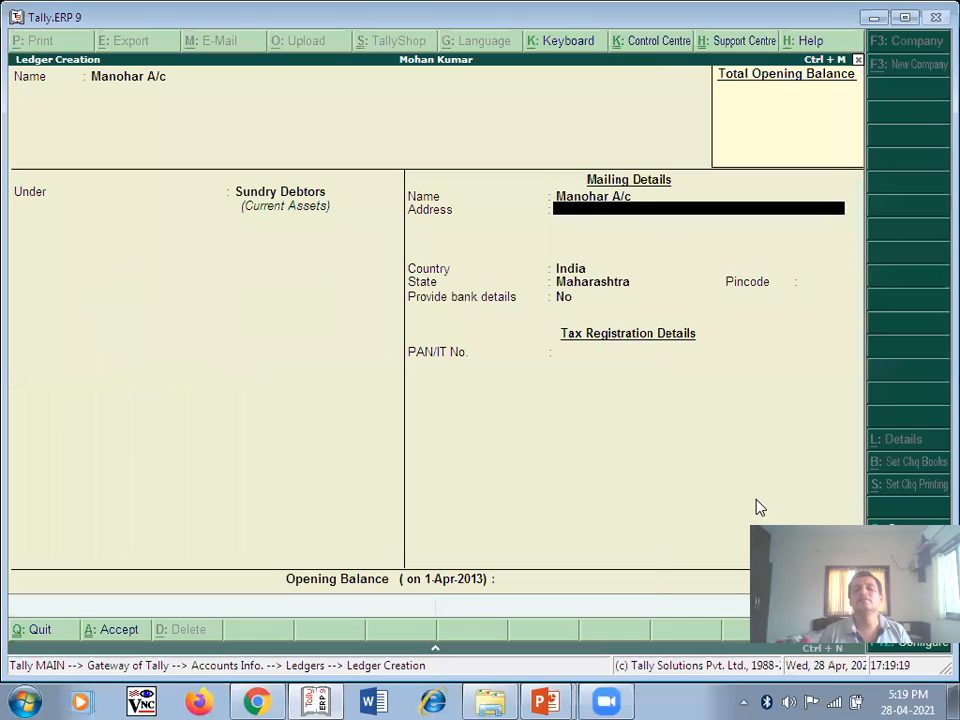
{"action": "key", "text": "Return"}
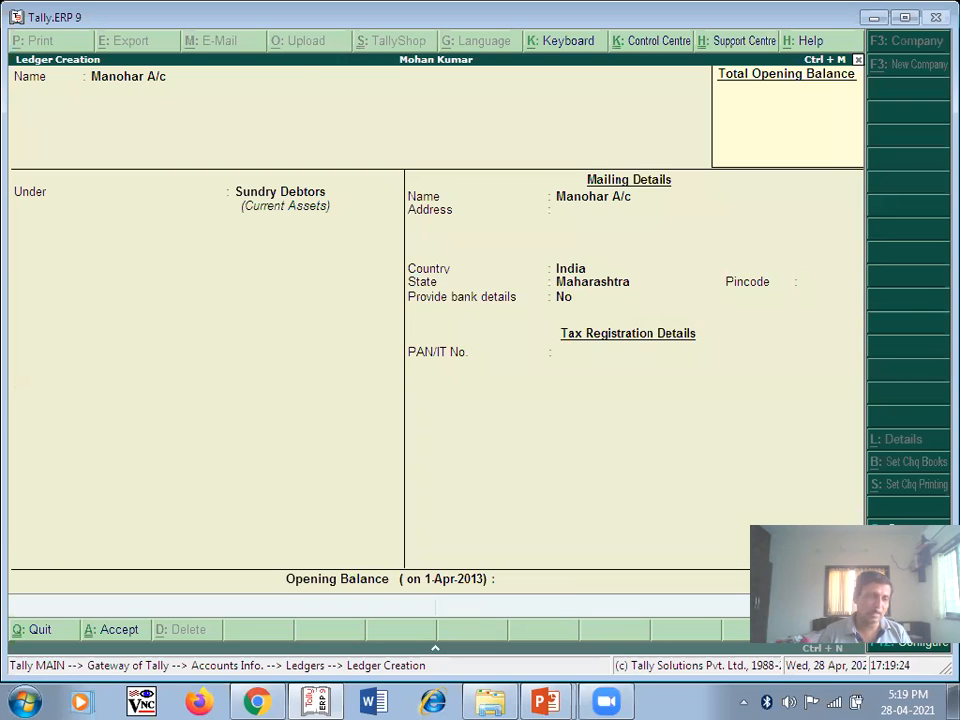
{"action": "key", "text": "ctrl+a"}
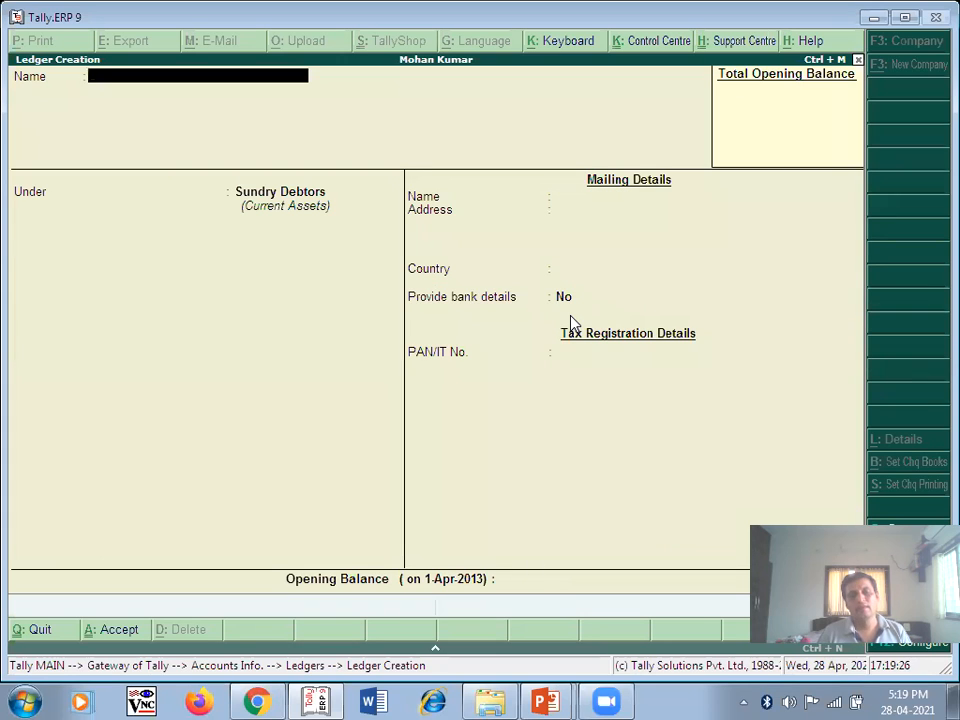
{"action": "key", "text": "alt+Tab"}
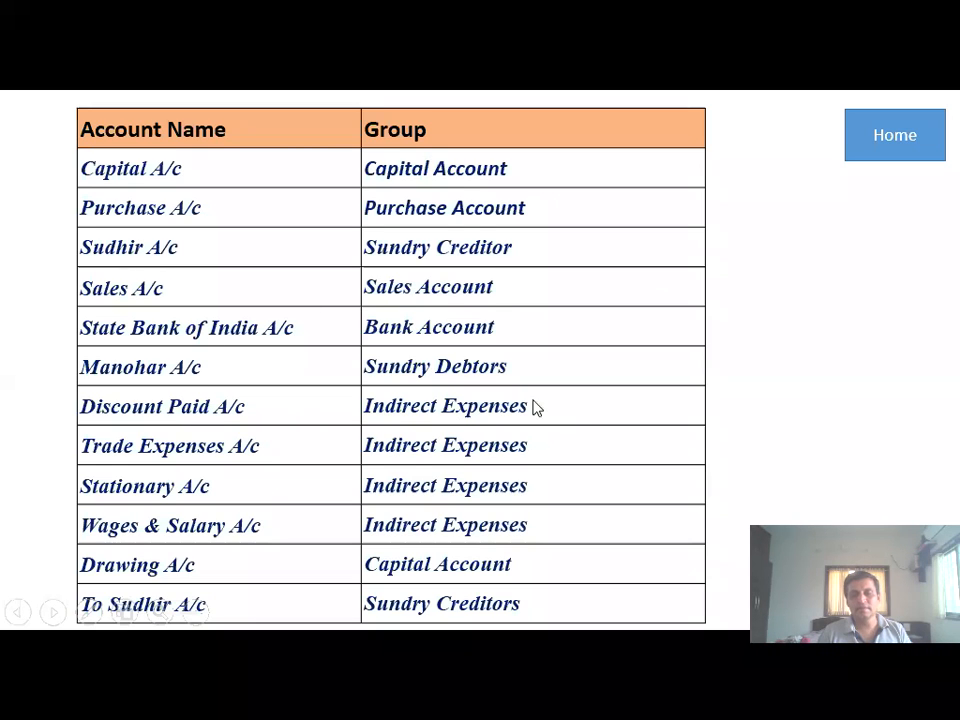
{"action": "key", "text": "alt+Tab"}
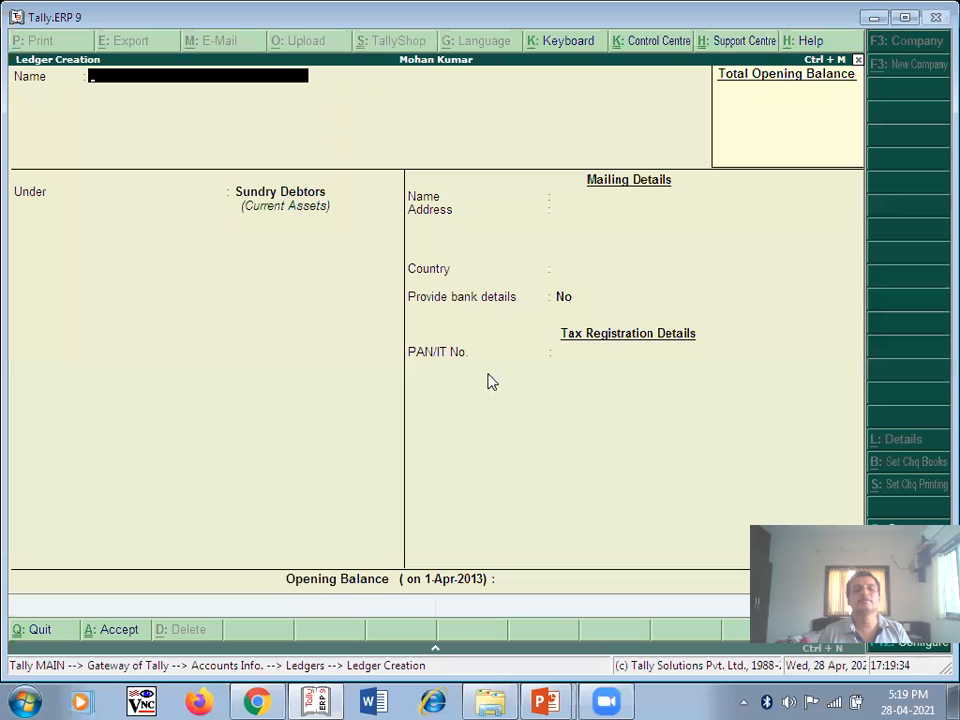
- Create and save the Discount Paid A/c ledger under Indirect Expenses
{"action": "type", "text": "Disco"}
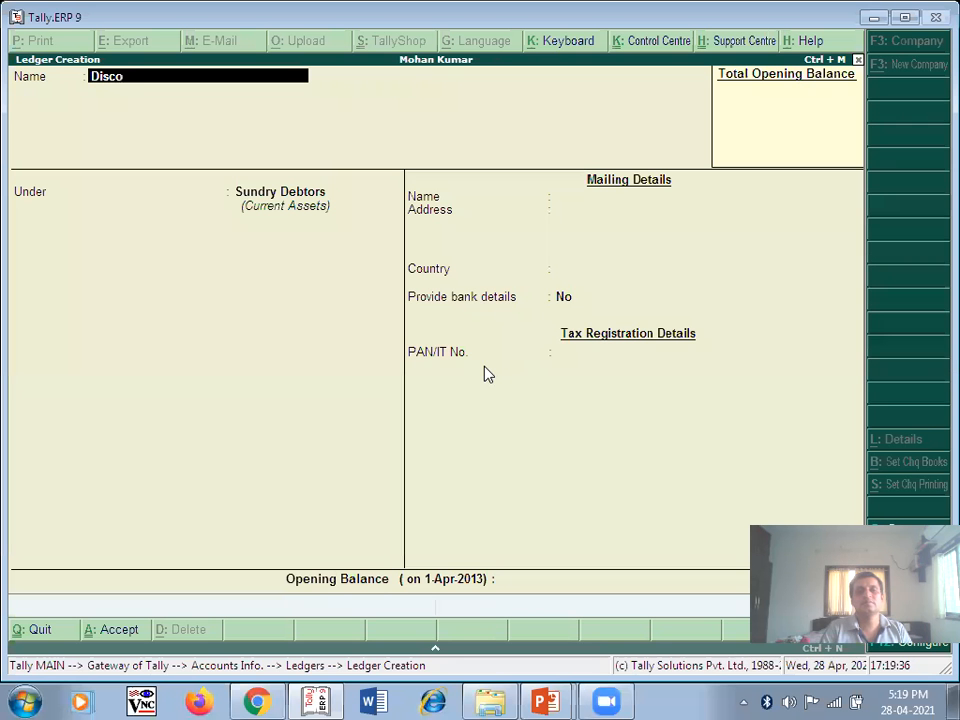
{"action": "type", "text": "unt Paid A/c"}
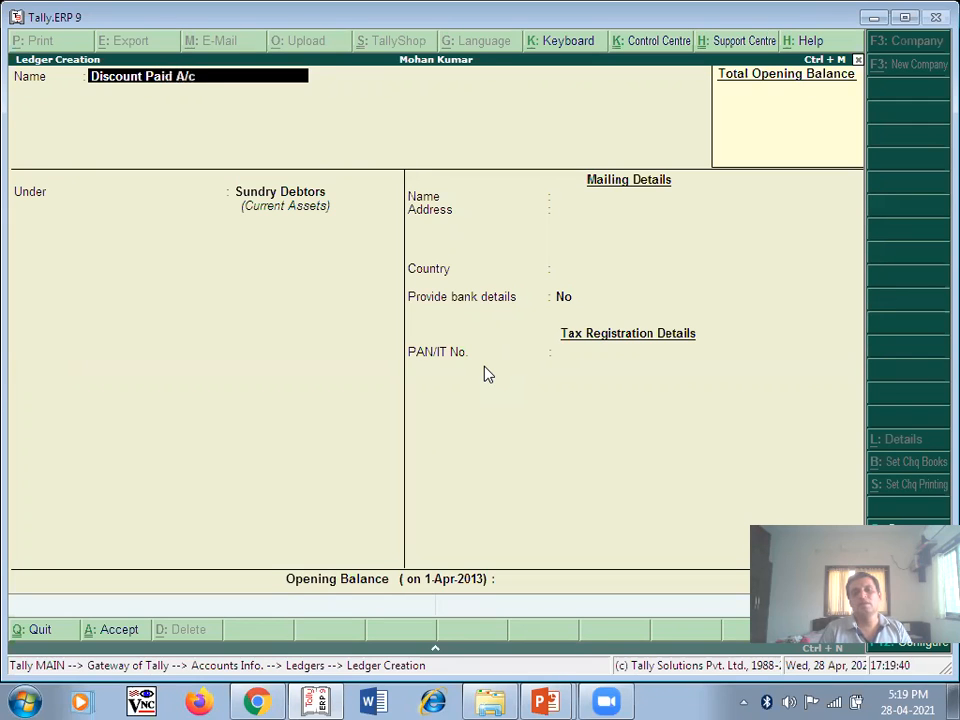
{"action": "key", "text": "Return"}
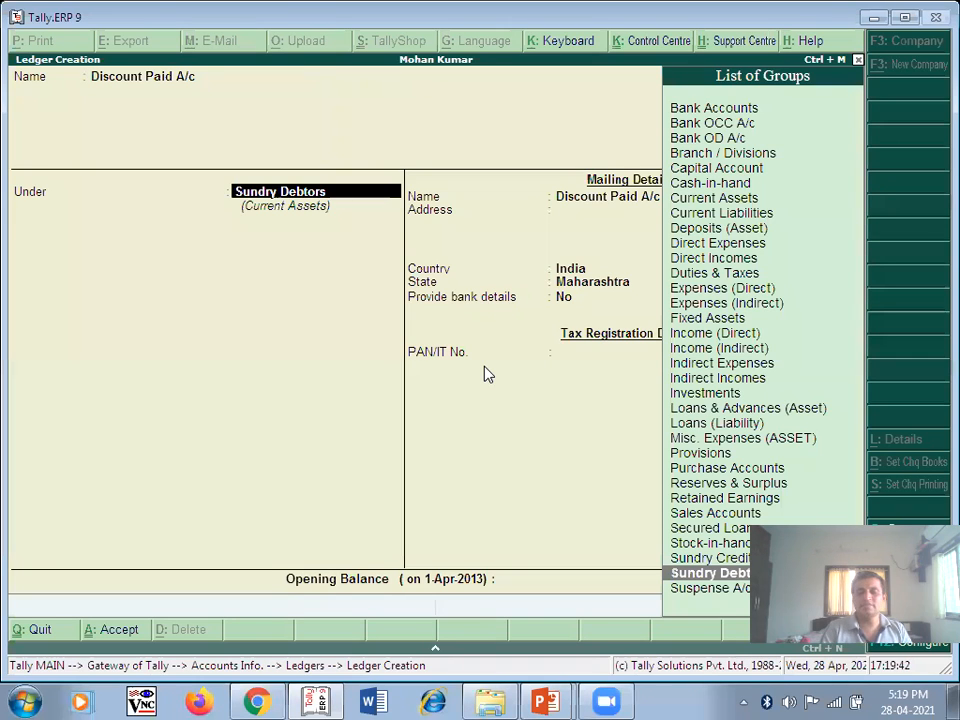
{"action": "type", "text": "I"}
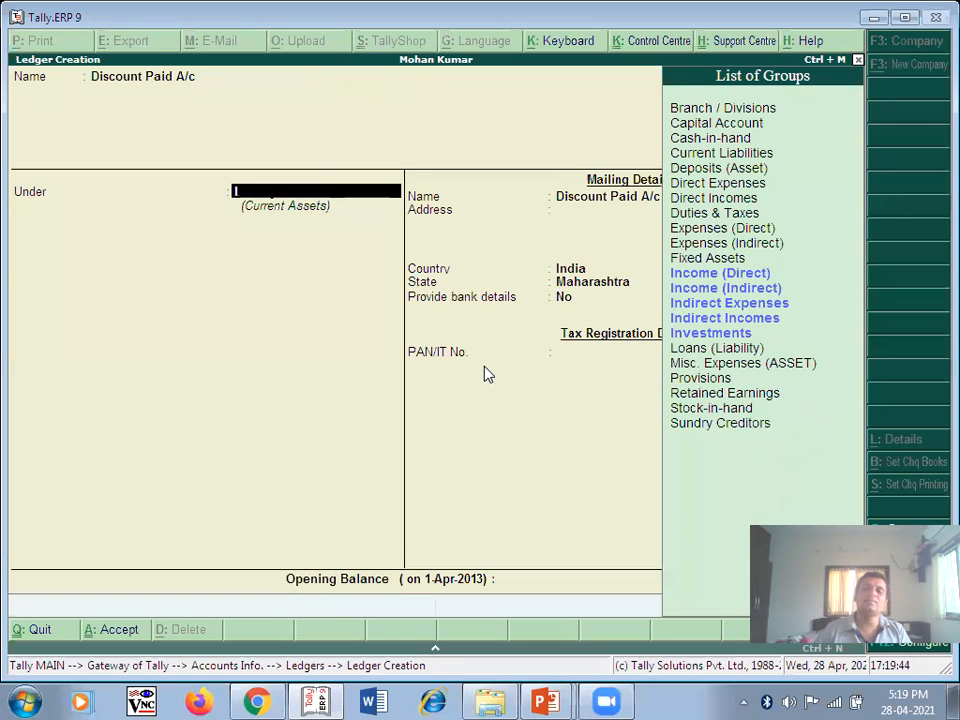
{"action": "left_click", "coordinate": [757, 308]}
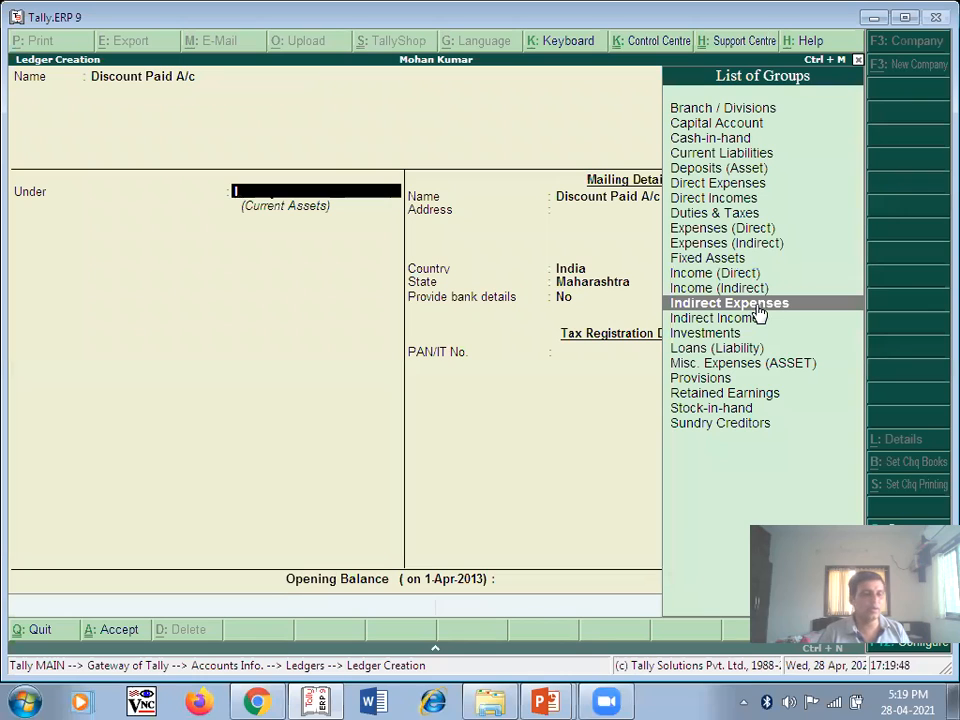
{"action": "key", "text": "Return"}
{"action": "key", "text": "Return"}
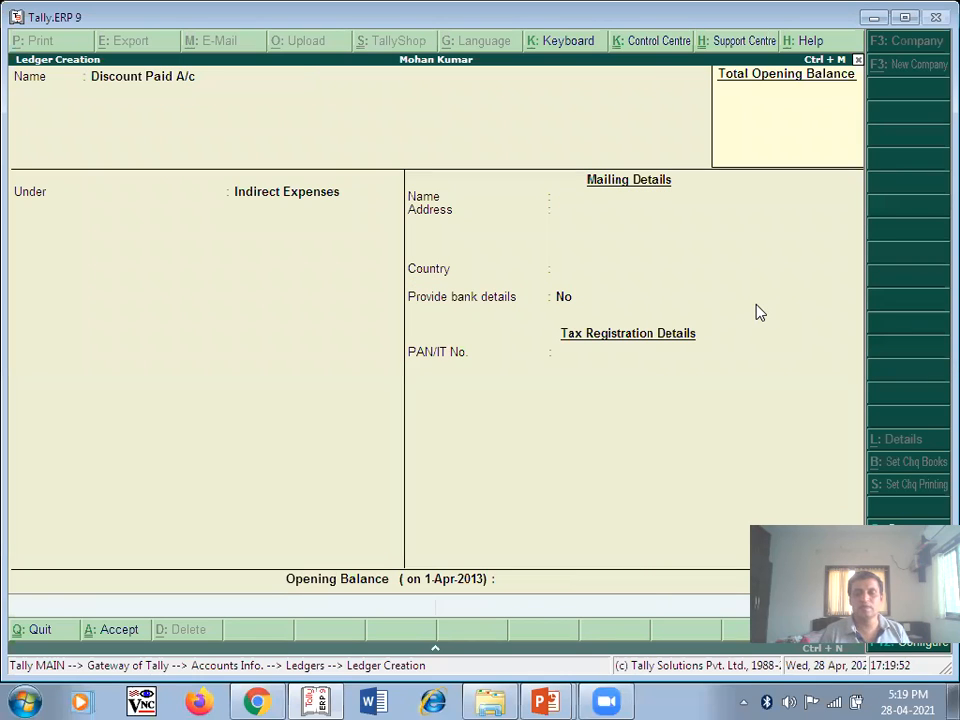
{"action": "key", "text": "Return"}
{"action": "key", "text": "alt+Tab"}
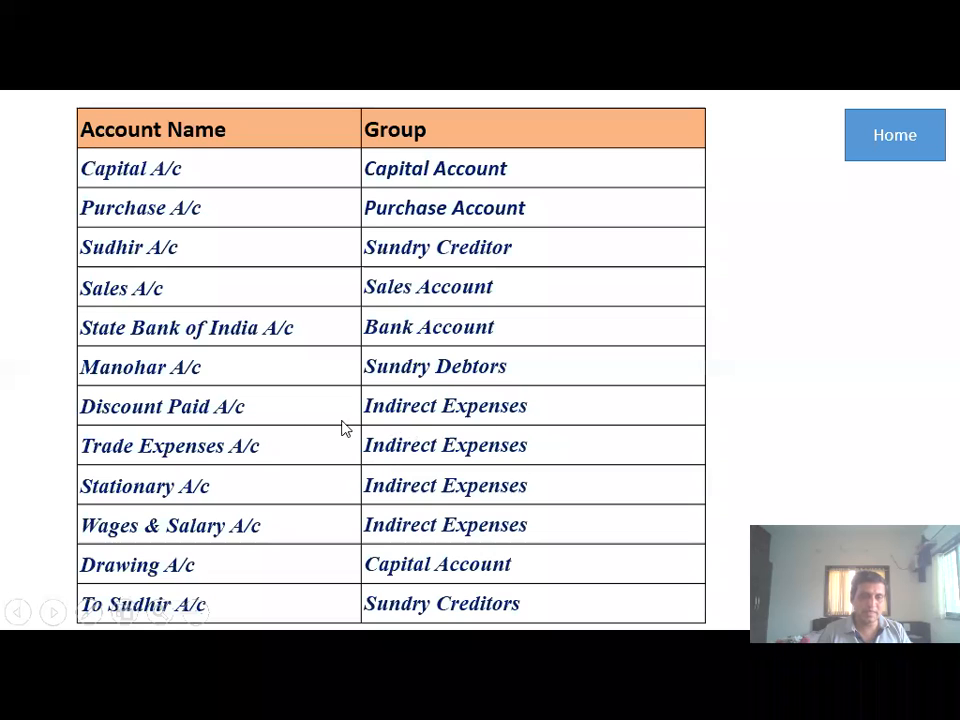
- Create the Trade Expenses ledger, keeping Indirect Expenses as its group
{"action": "key", "text": "alt+Tab"}
{"action": "type", "text": "Trade expenses"}
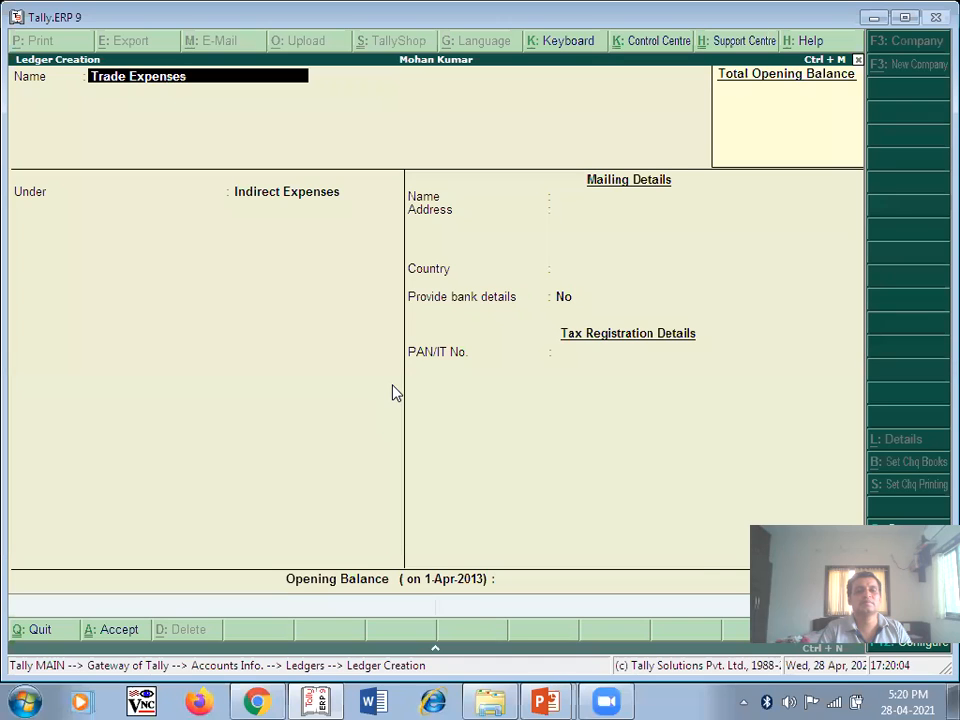
{"action": "key", "text": "Return"}
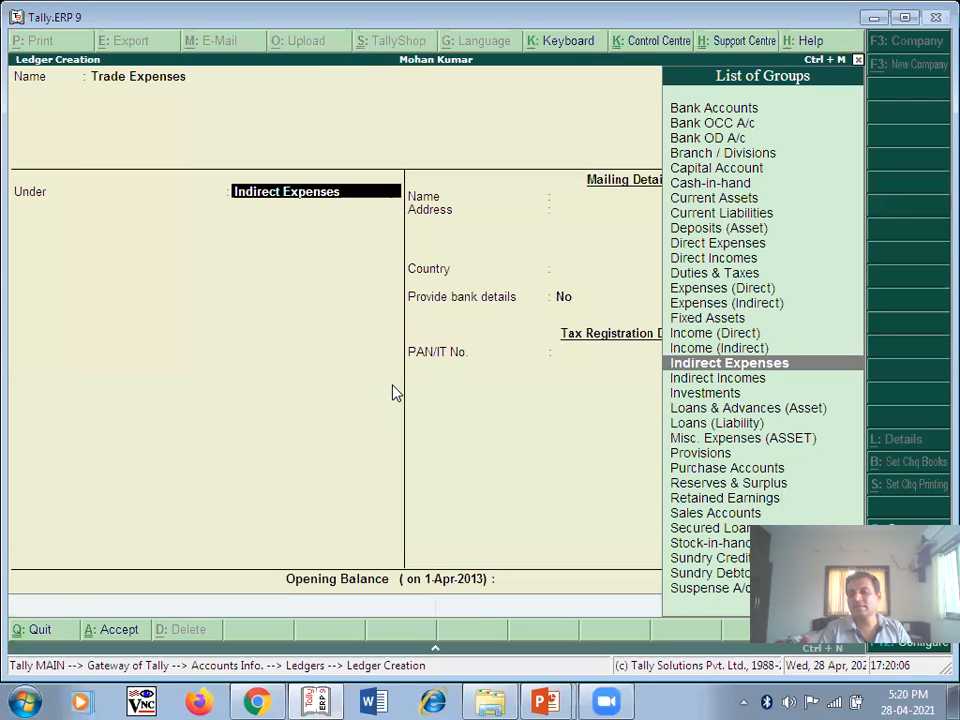
{"action": "key", "text": "Return"}
{"action": "key", "text": "Return"}
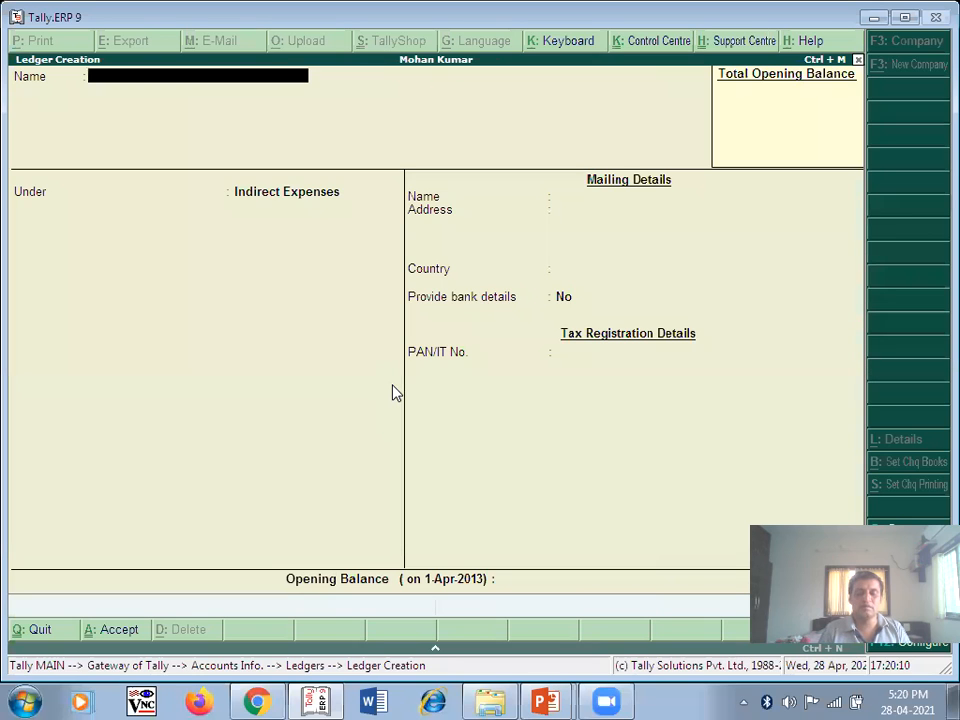
{"action": "key", "text": "alt+Tab"}
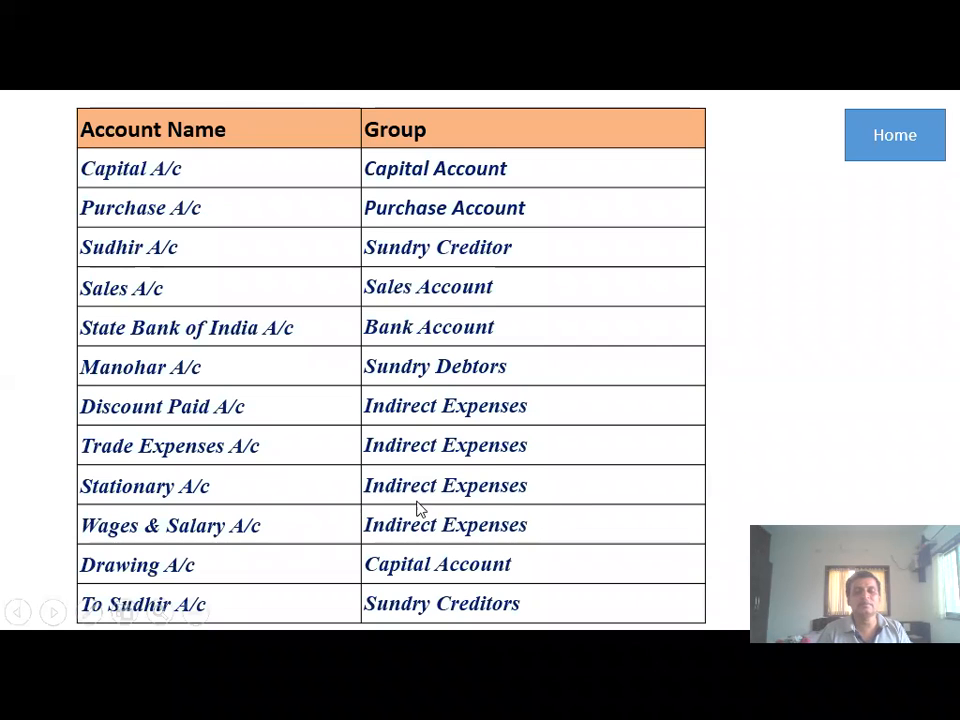
- Save a Stationery A/c ledger under Indirect Expenses with no opening balance
{"action": "key", "text": "alt+Tab"}
{"action": "type", "text": "St"}
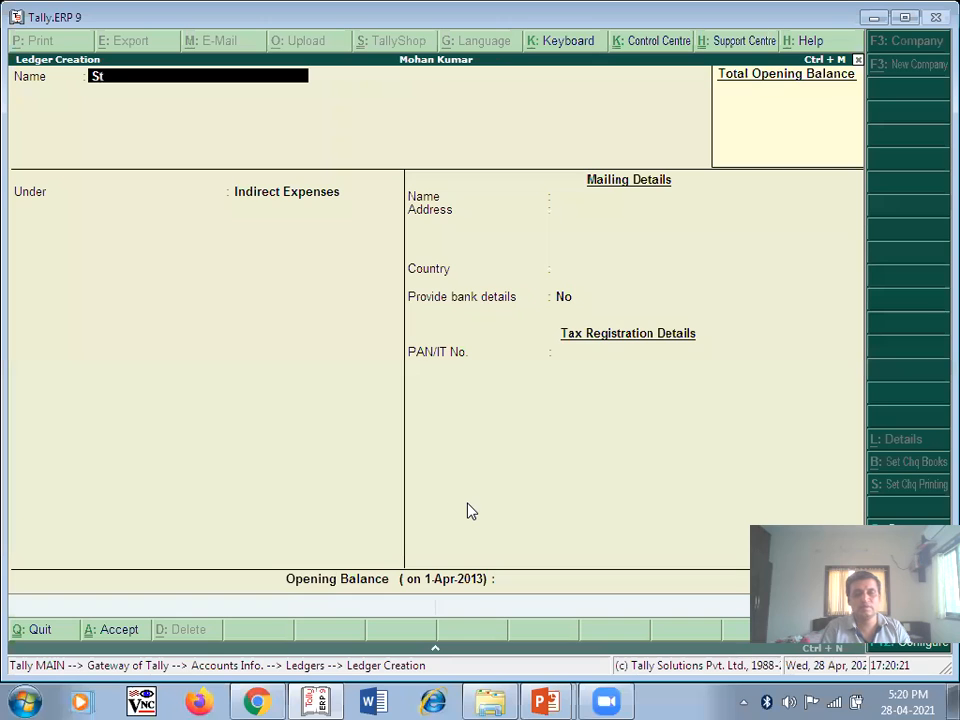
{"action": "type", "text": "ationery A/c"}
{"action": "key", "text": "Return"}
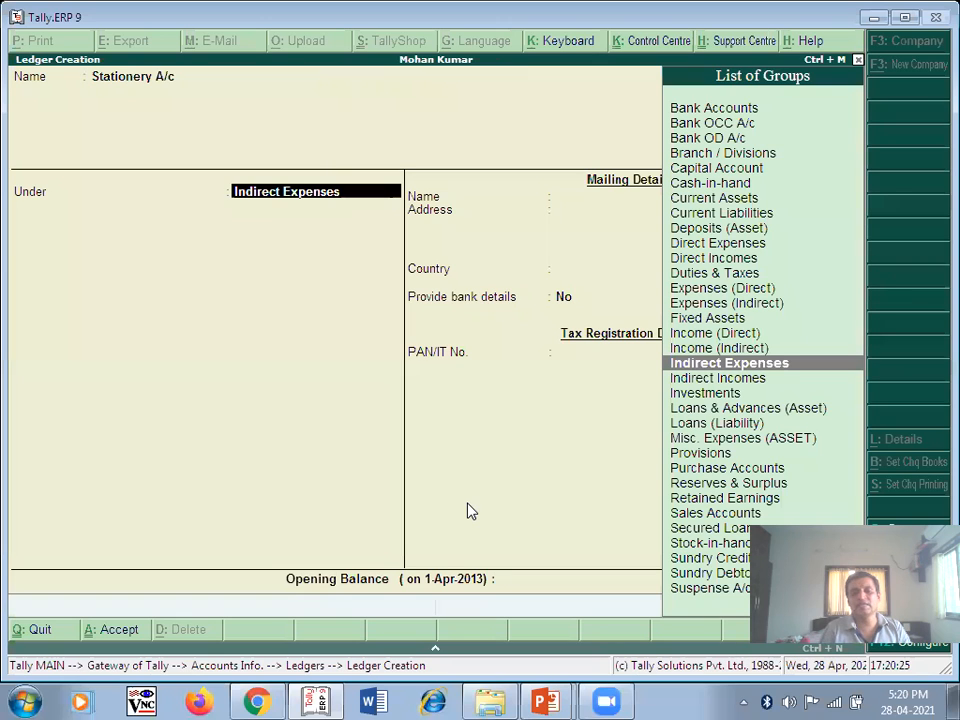
{"action": "key", "text": "Return"}
{"action": "key", "text": "Return"}
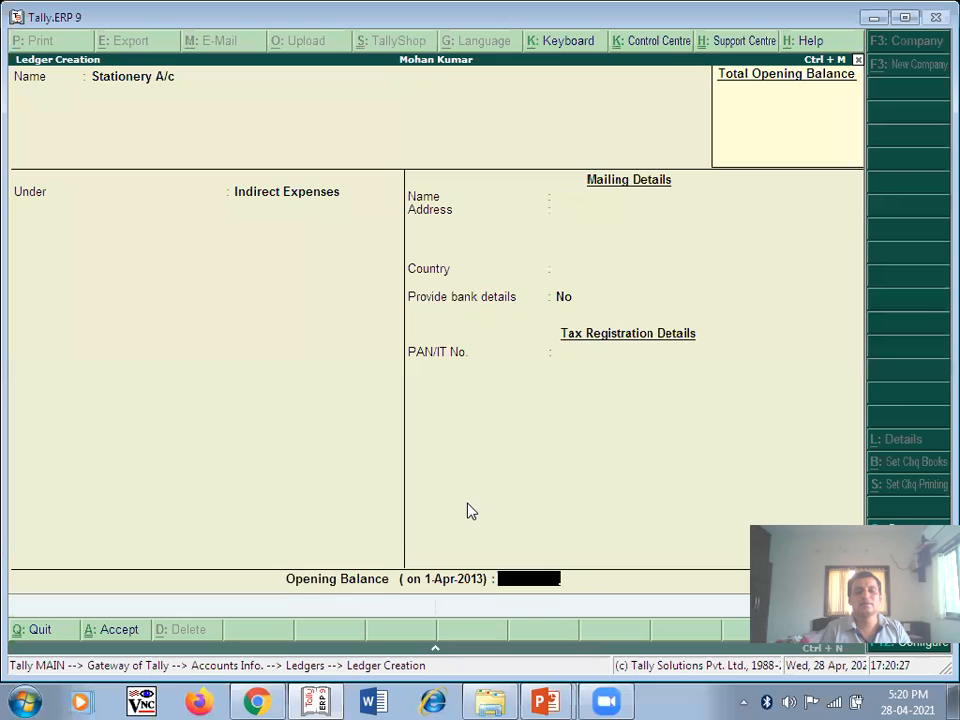
{"action": "key", "text": "Return"}
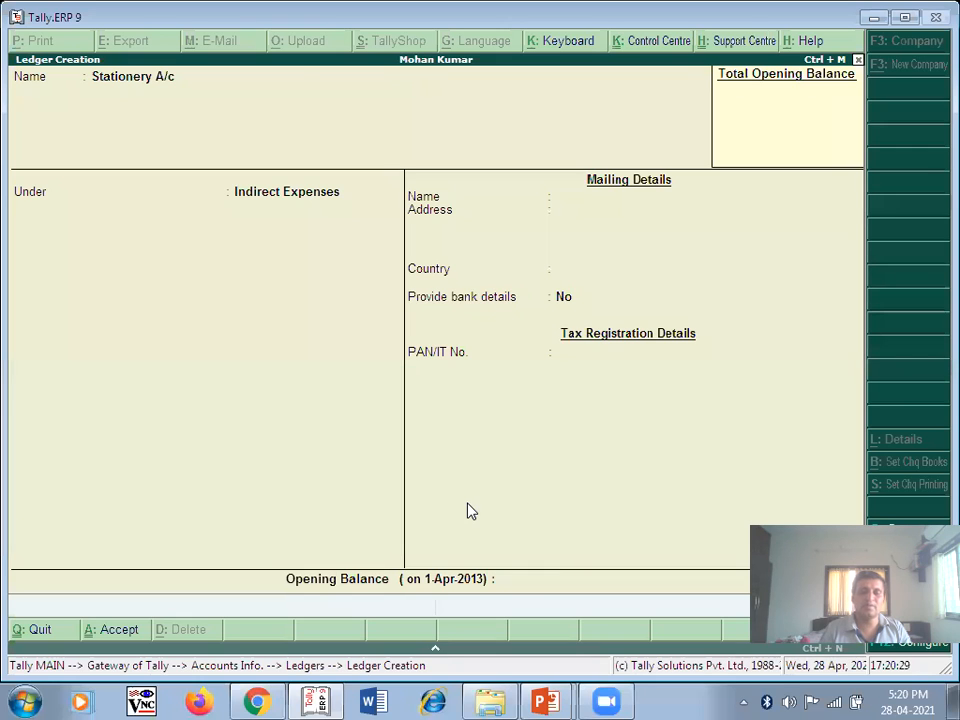
{"action": "key", "text": "Return"}
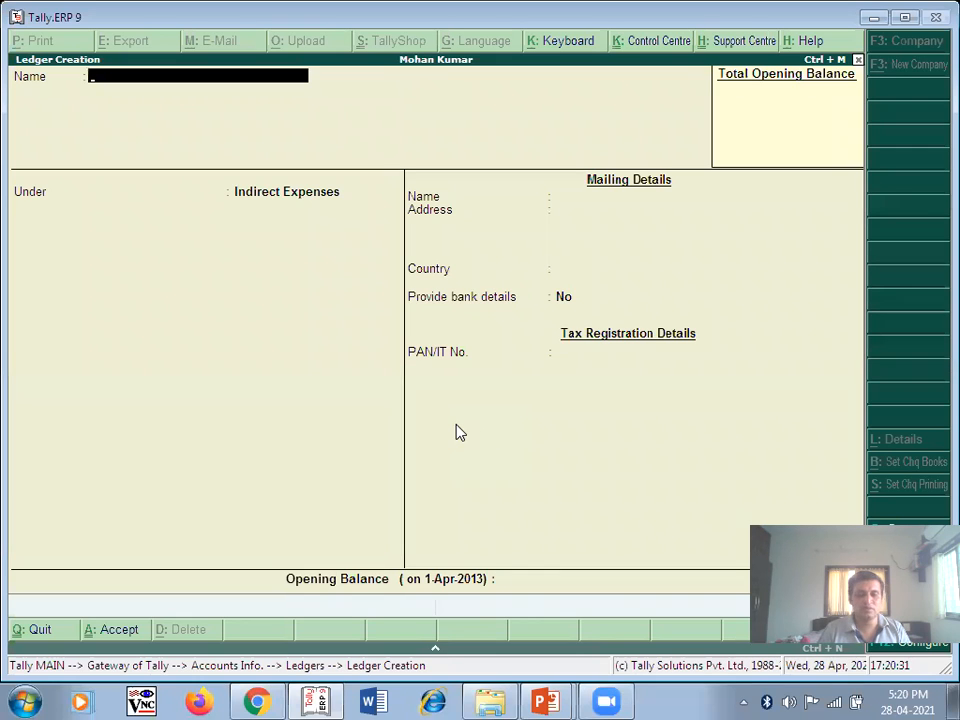
{"action": "key", "text": "alt+Tab"}
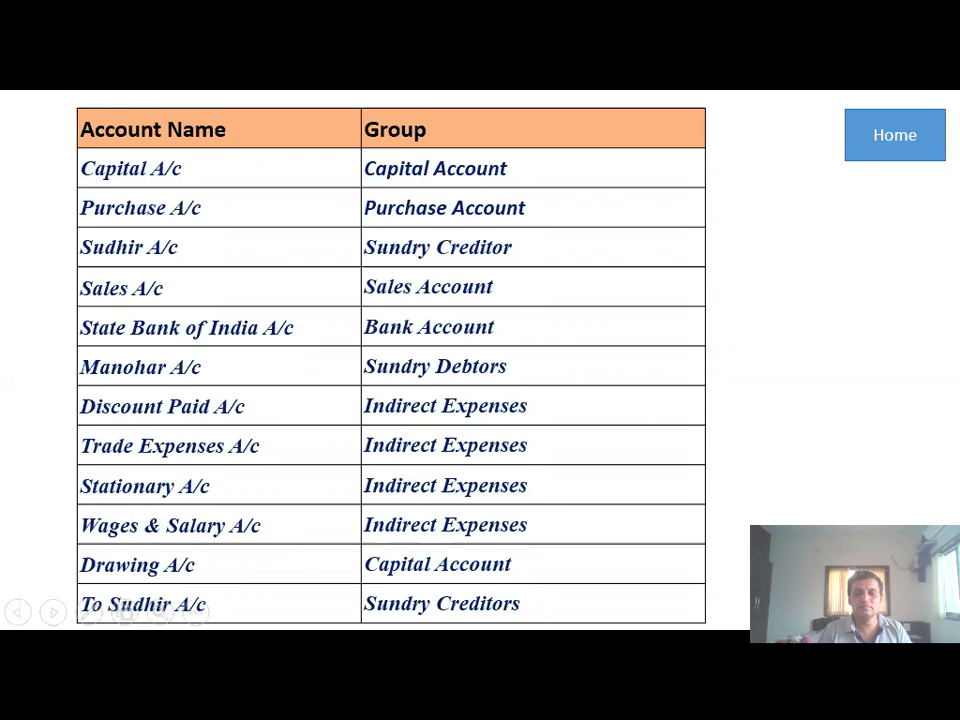
- Edit the slide so the Wages row's group reads Direct instead of Indirect Expenses
{"action": "key", "text": "Escape"}
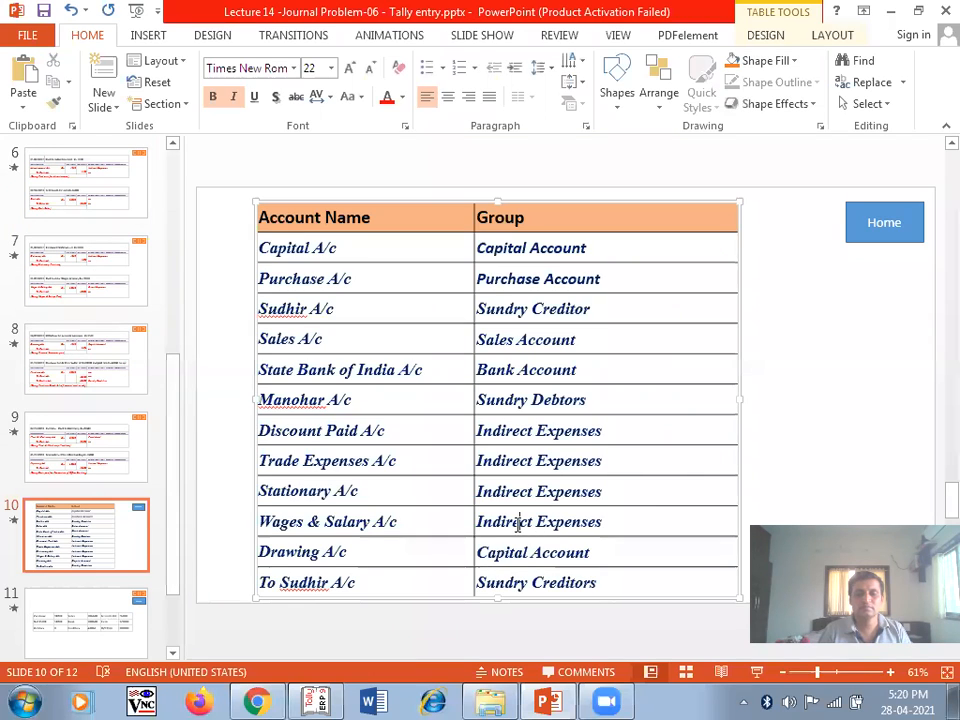
{"action": "double_click", "coordinate": [518, 521]}
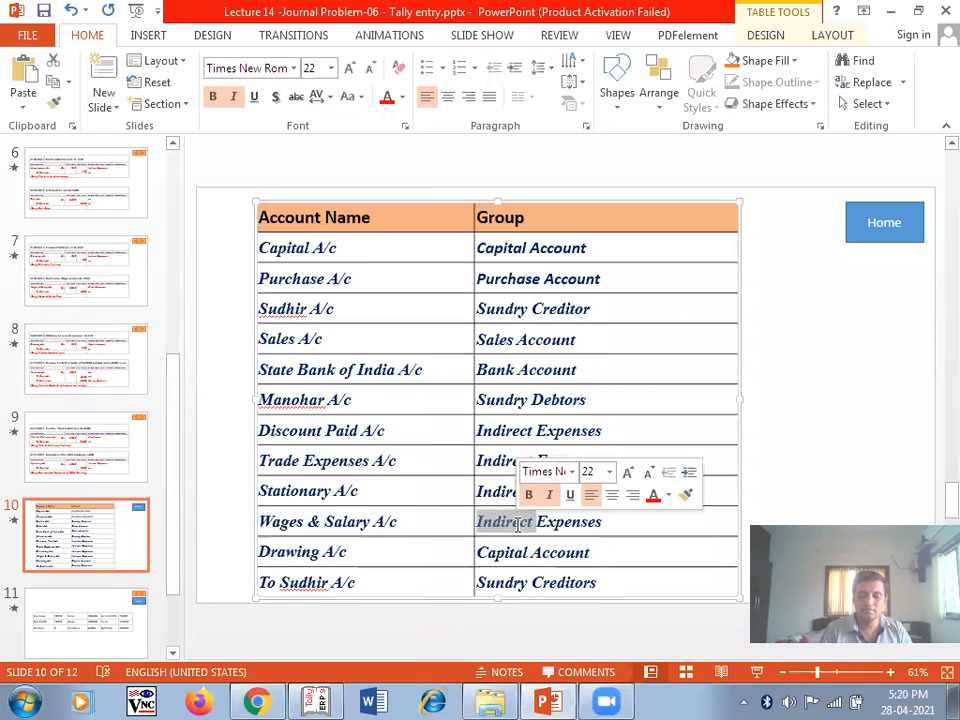
{"action": "type", "text": "Direct"}
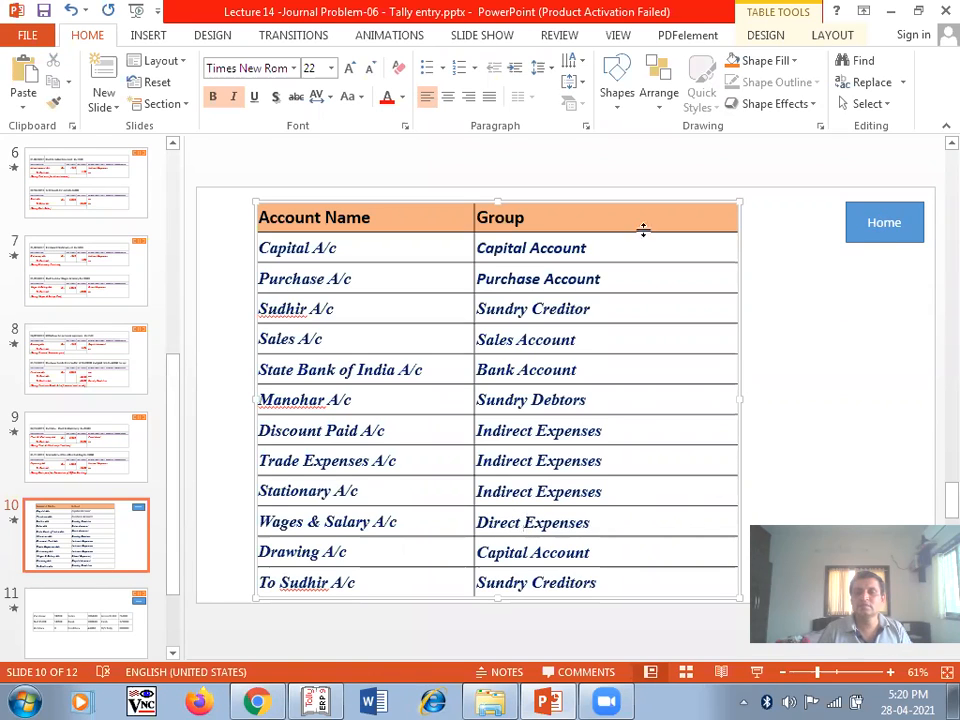
- Restart the slide show from the current slide 10
{"action": "left_click", "coordinate": [490, 38]}
{"action": "left_click", "coordinate": [91, 88]}
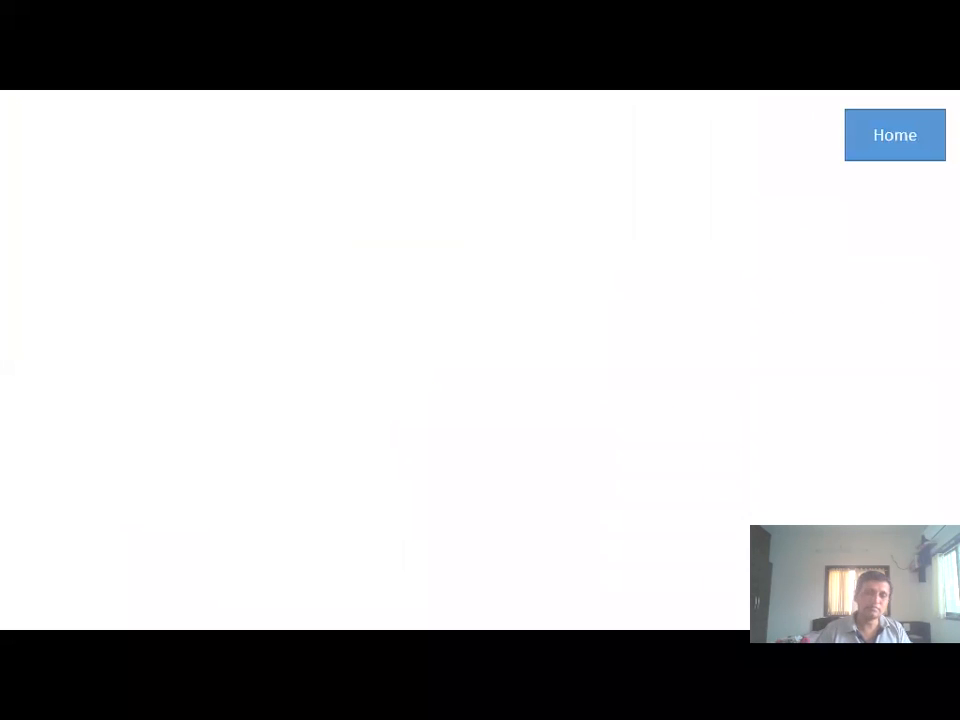
{"action": "key", "text": "alt+Tab"}
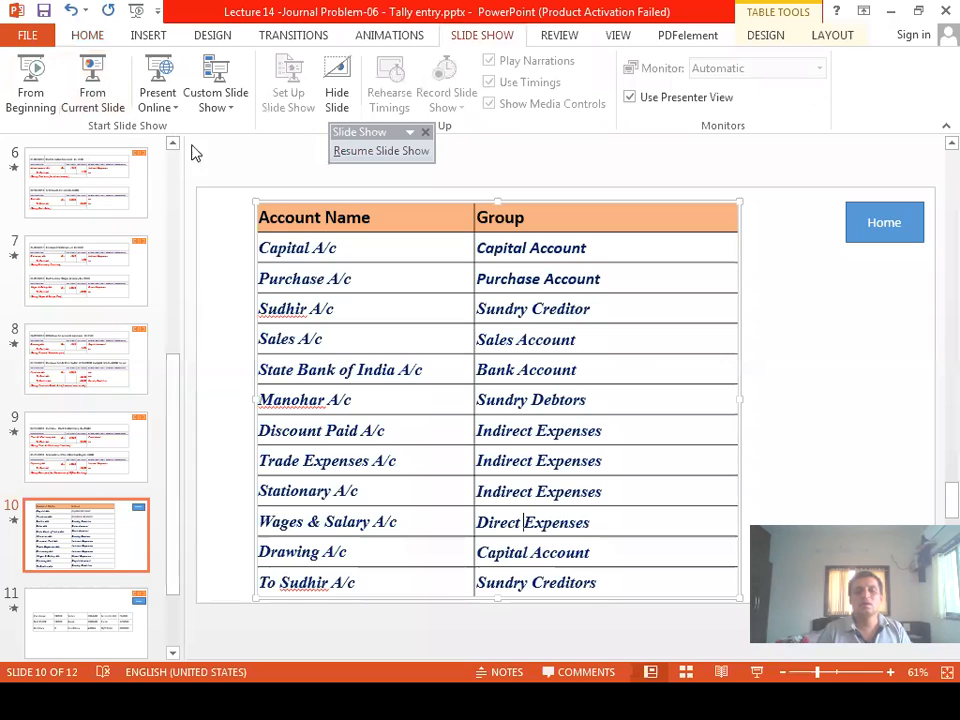
{"action": "key", "text": "alt+Tab"}
{"action": "key", "text": "alt+Tab"}
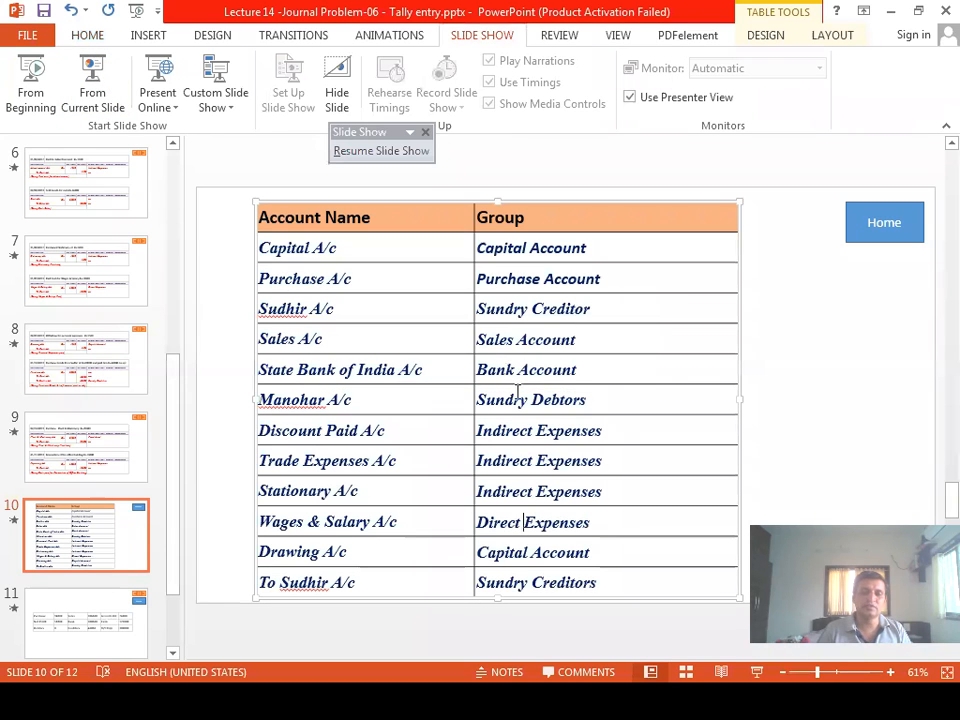
{"action": "key", "text": "alt+Tab"}
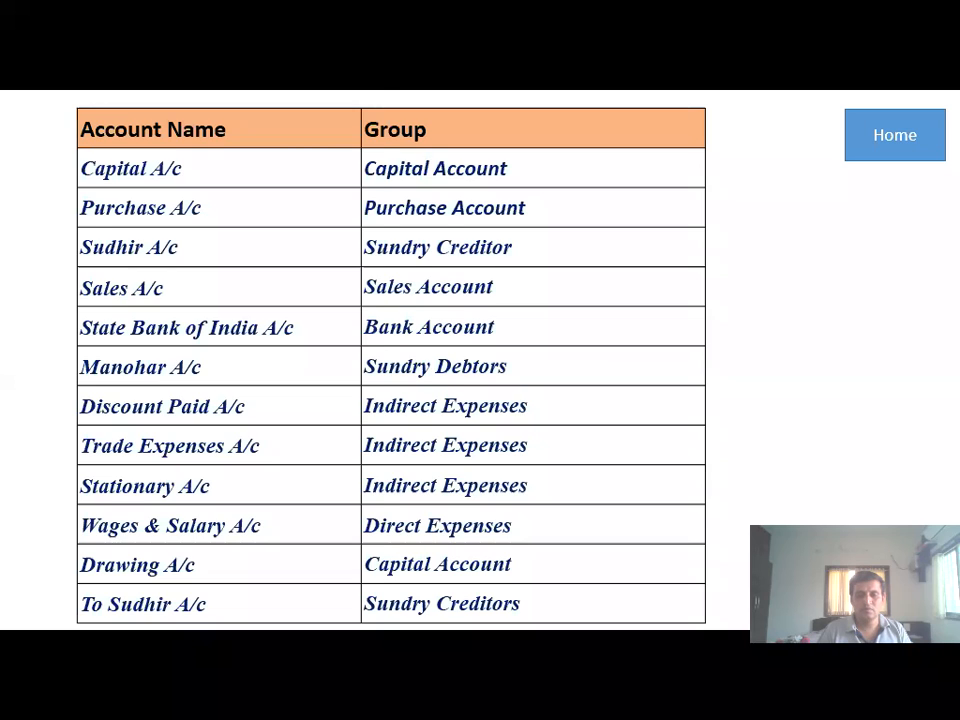
- Create and save the Wages and Salary A/c ledger with Direct Expenses as its group
{"action": "key", "text": "super"}
{"action": "left_click", "coordinate": [318, 699]}
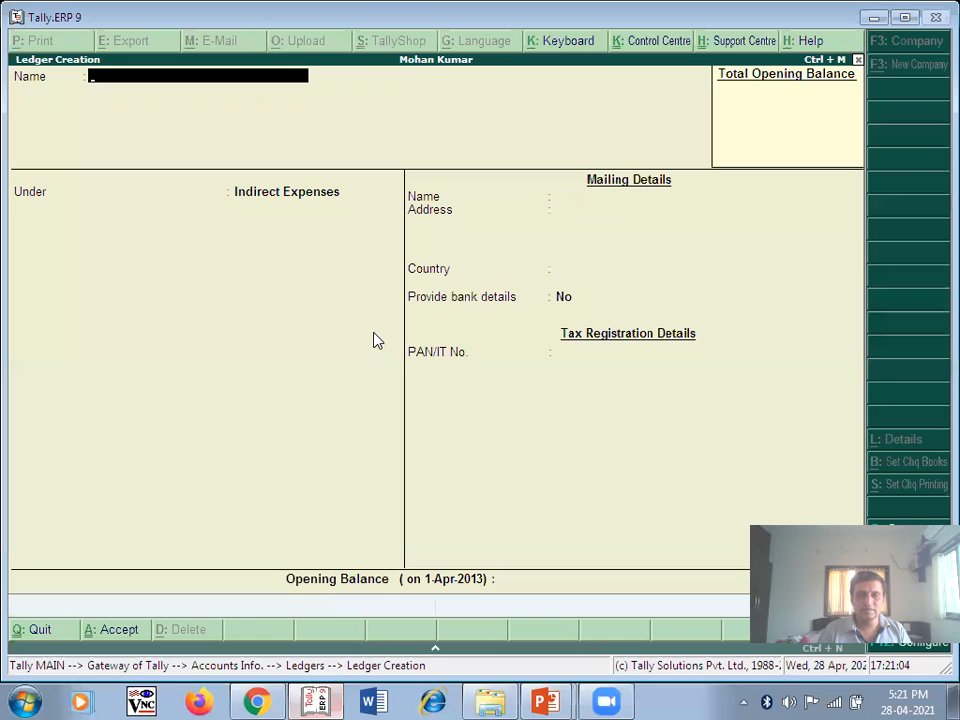
{"action": "type", "text": "Wages and Salary A/c"}
{"action": "key", "text": "Return"}
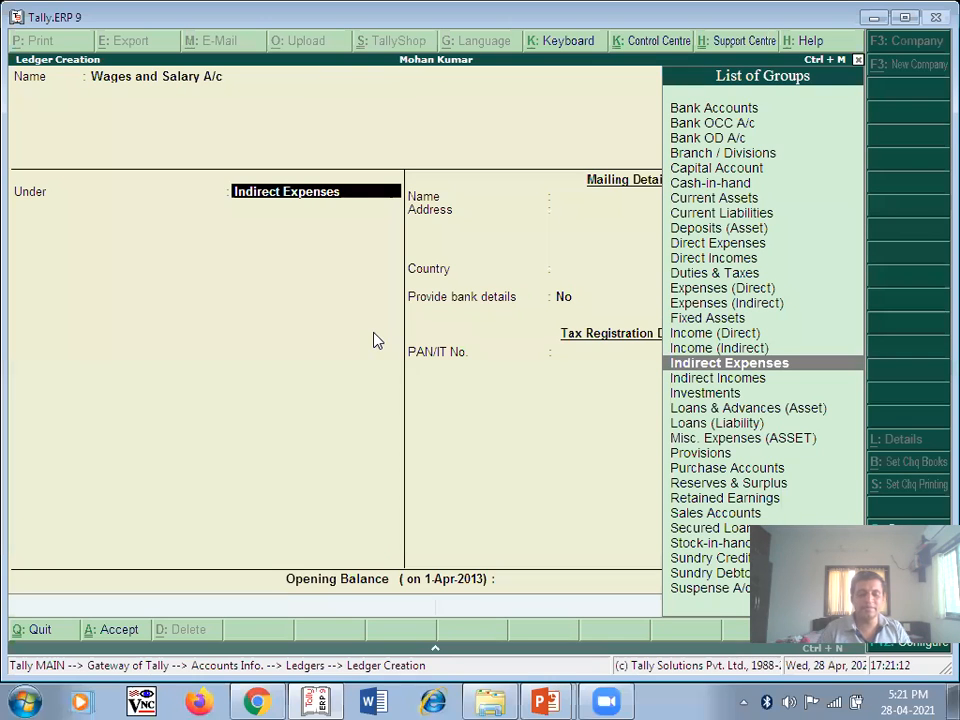
{"action": "type", "text": "D"}
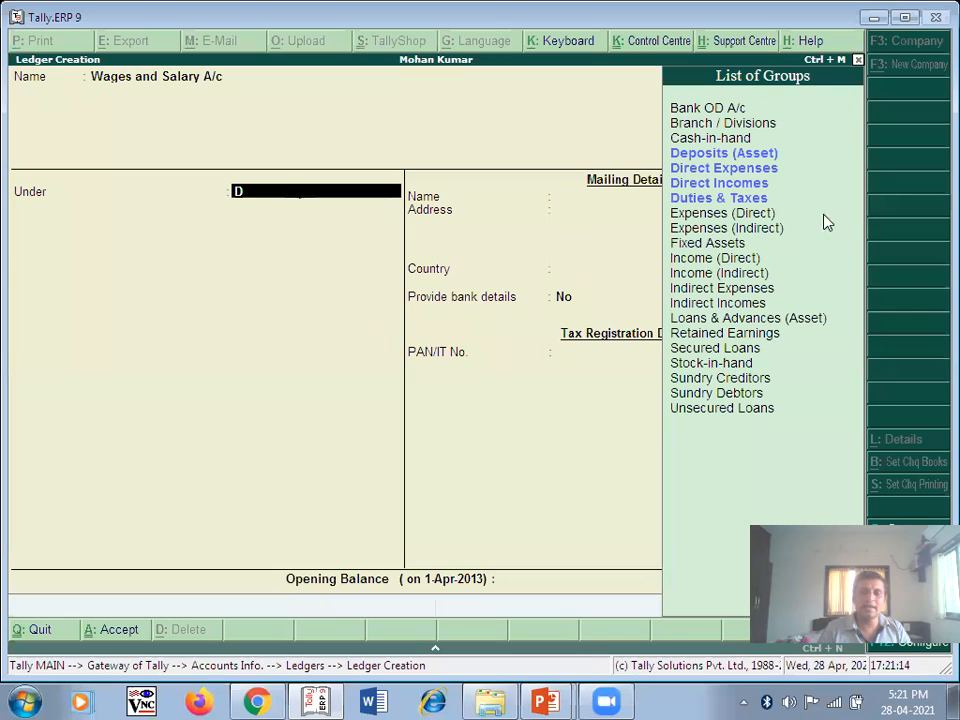
{"action": "left_click", "coordinate": [711, 171]}
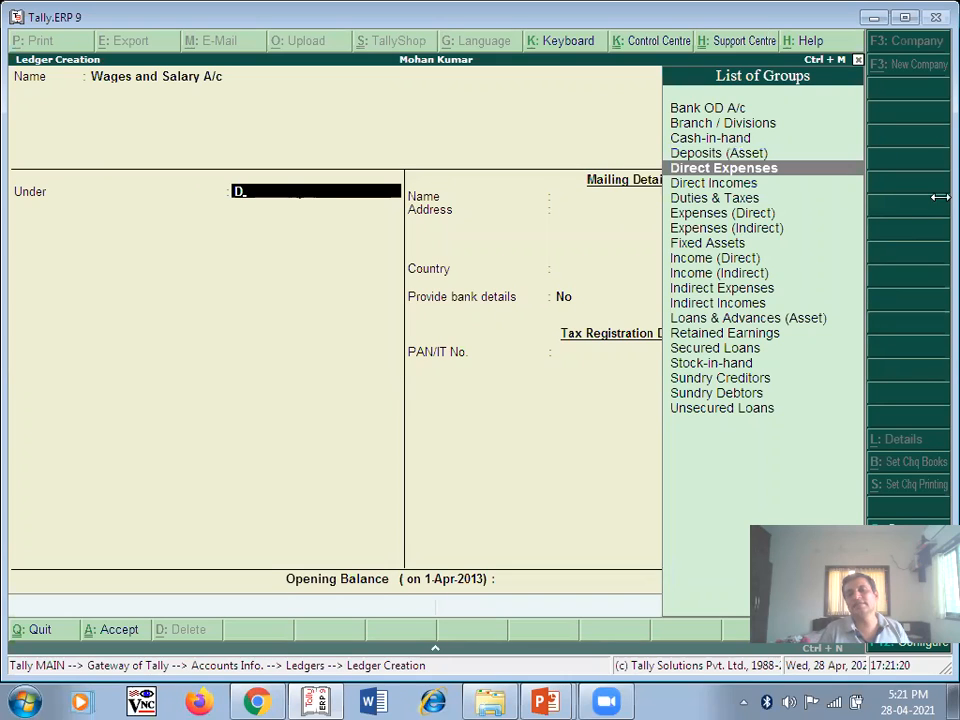
{"action": "key", "text": "Return"}
{"action": "key", "text": "Return"}
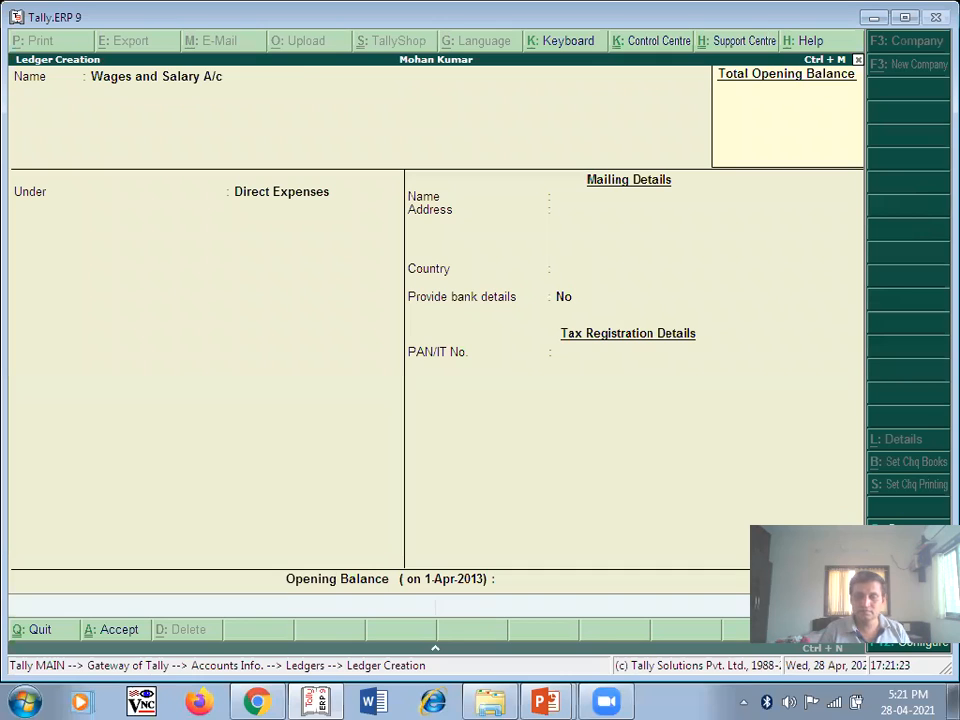
{"action": "key", "text": "Return"}
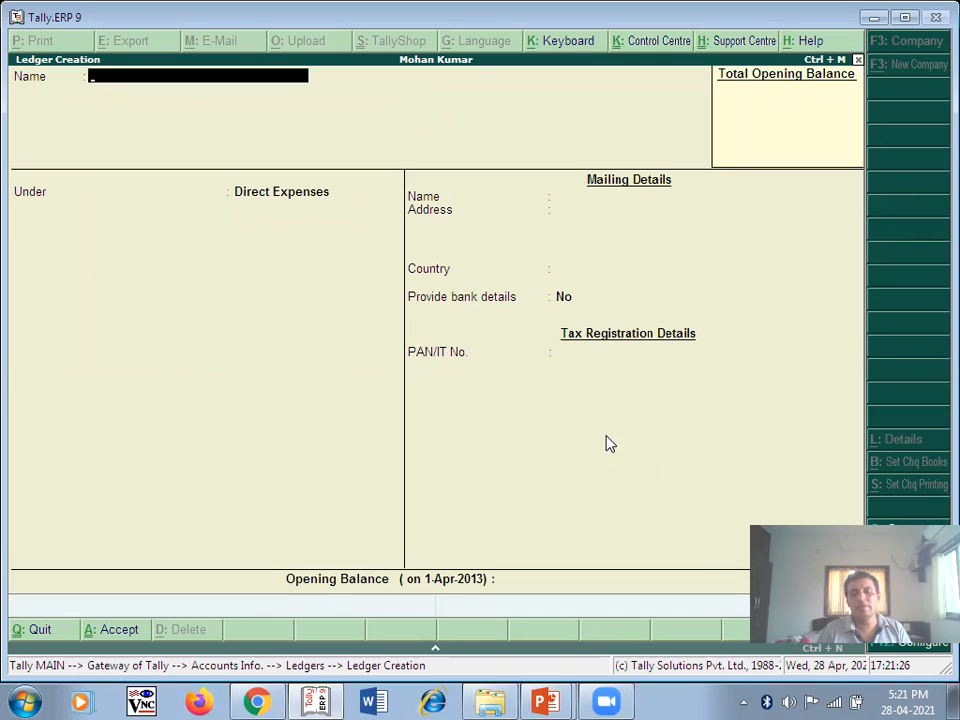
{"action": "key", "text": "alt+Tab"}
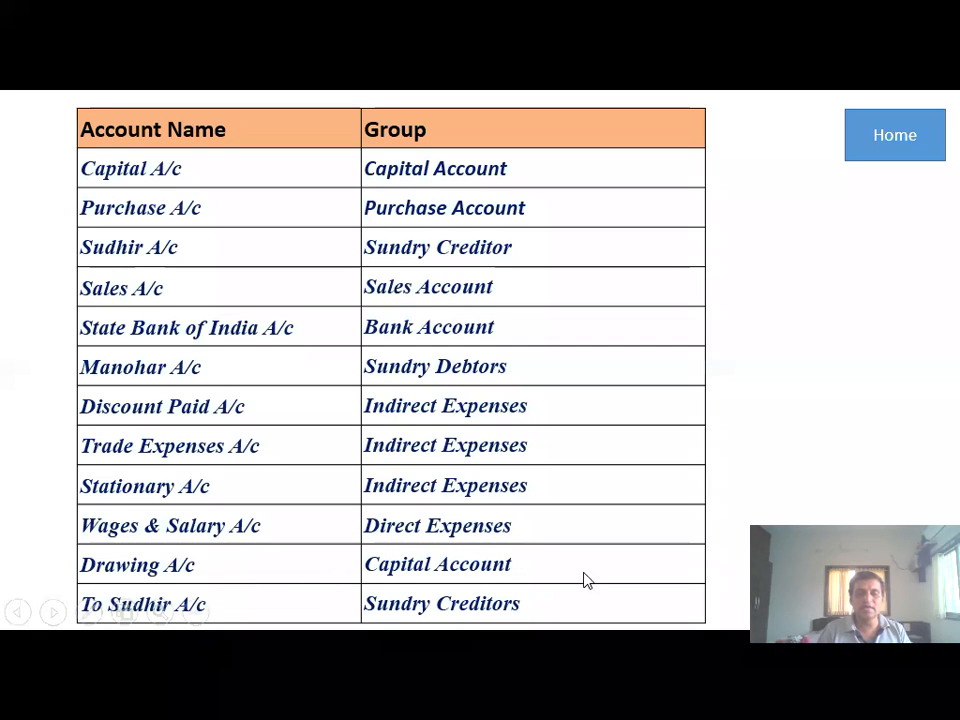
- Create the Drawing A/c ledger under Capital Account and save it with Ctrl+A
{"action": "key", "text": "alt+Tab"}
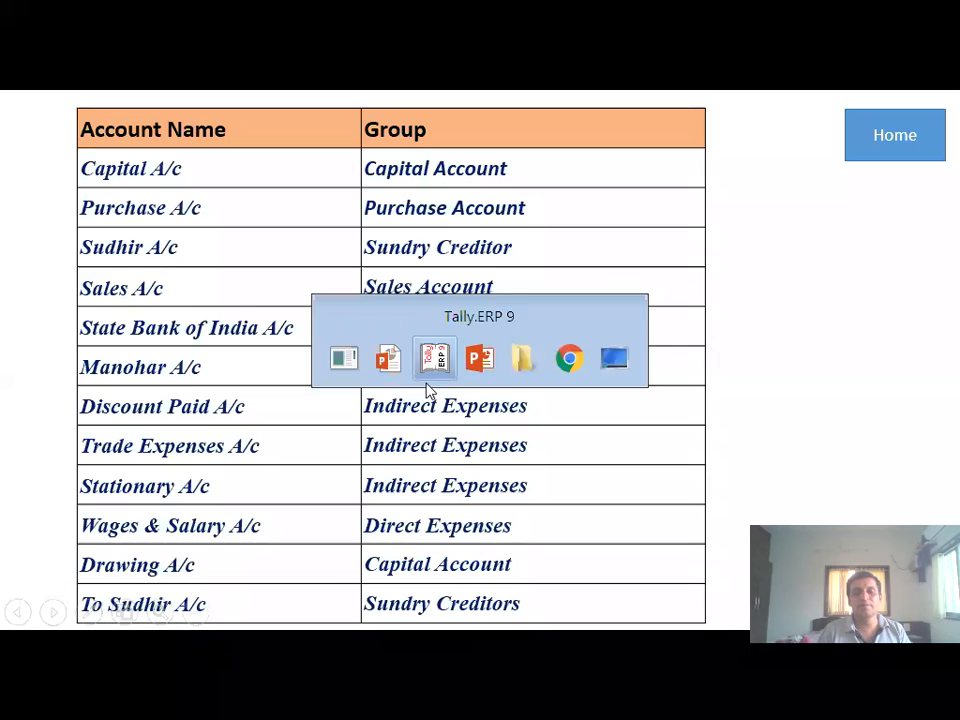
{"action": "type", "text": "Drawing A/c"}
{"action": "key", "text": "Return"}
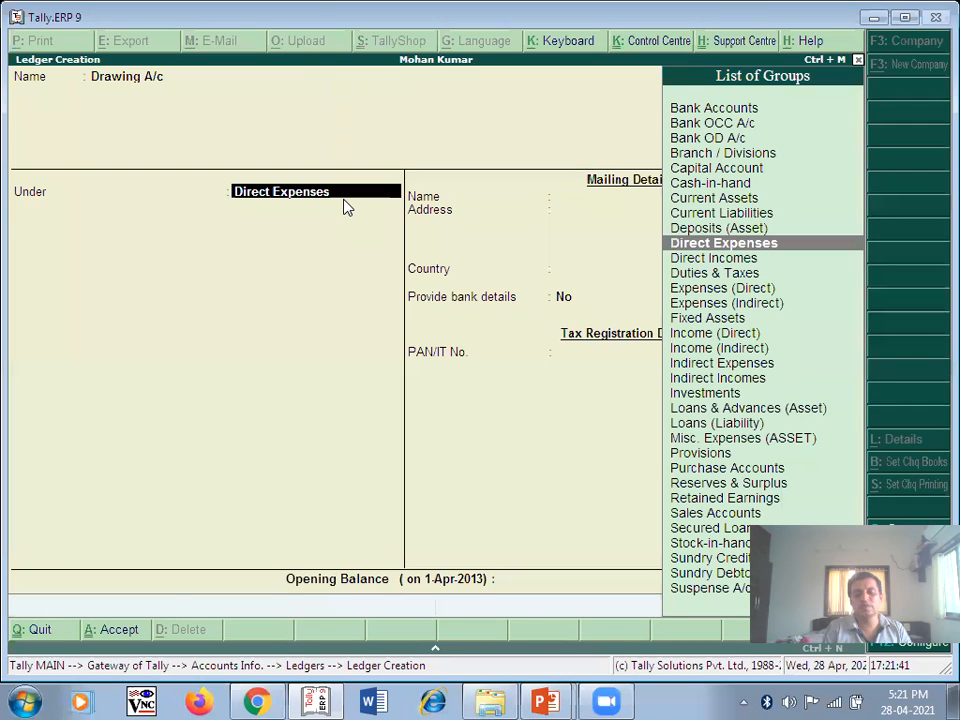
{"action": "type", "text": "C"}
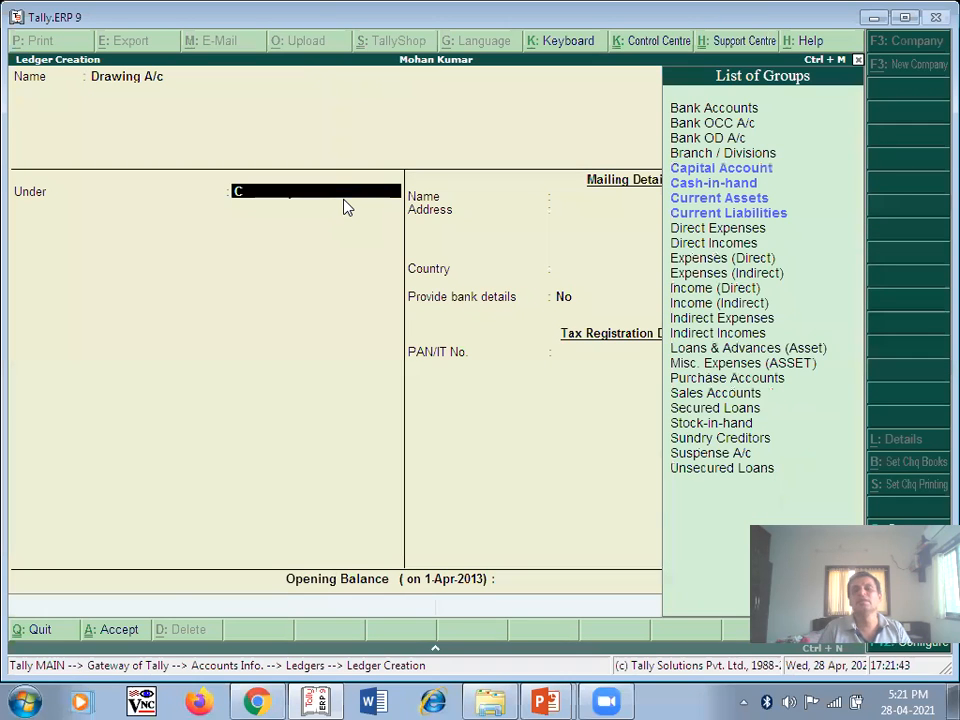
{"action": "left_click", "coordinate": [715, 171]}
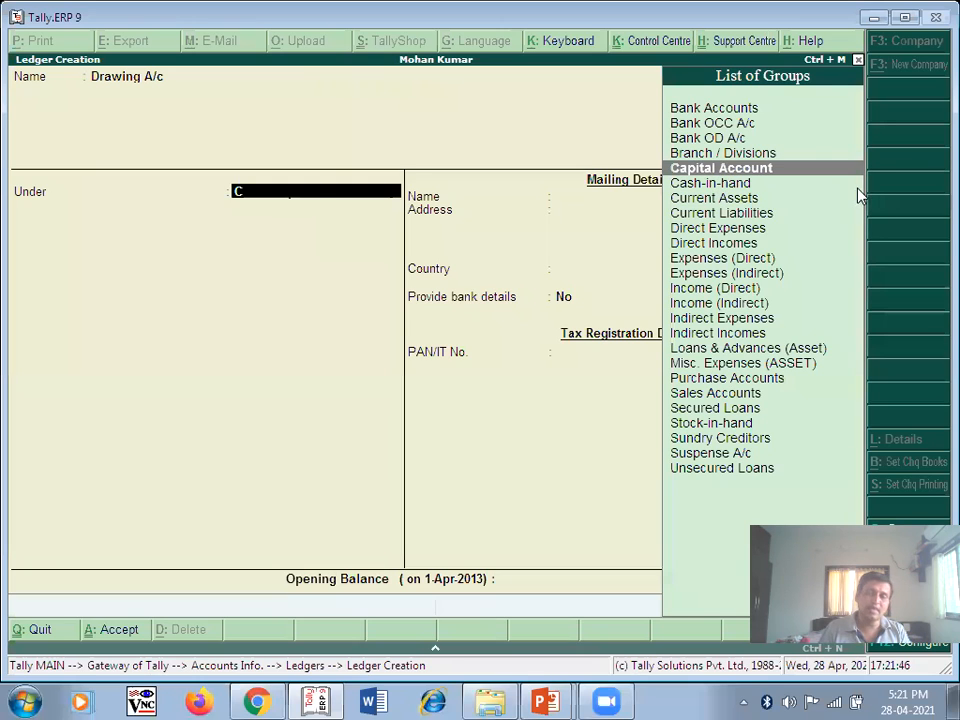
{"action": "key", "text": "Return"}
{"action": "key", "text": "Return"}
{"action": "key", "text": "Return"}
{"action": "key", "text": "Return"}
{"action": "key", "text": "Return"}
{"action": "key", "text": "Return"}
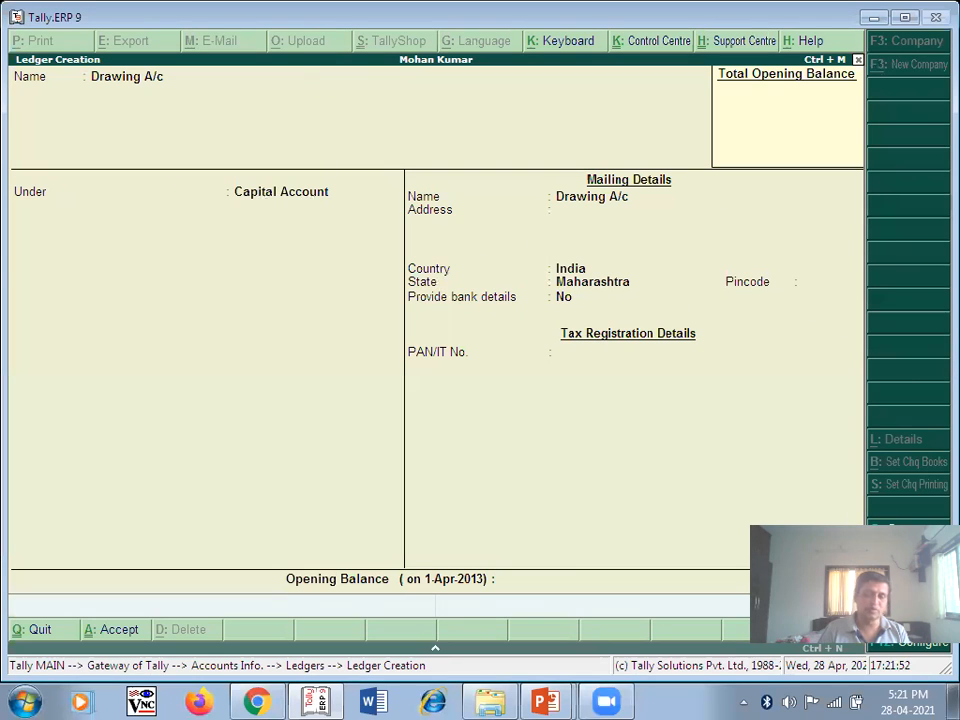
{"action": "key", "text": "ctrl+a"}
{"action": "key", "text": "alt+Tab"}
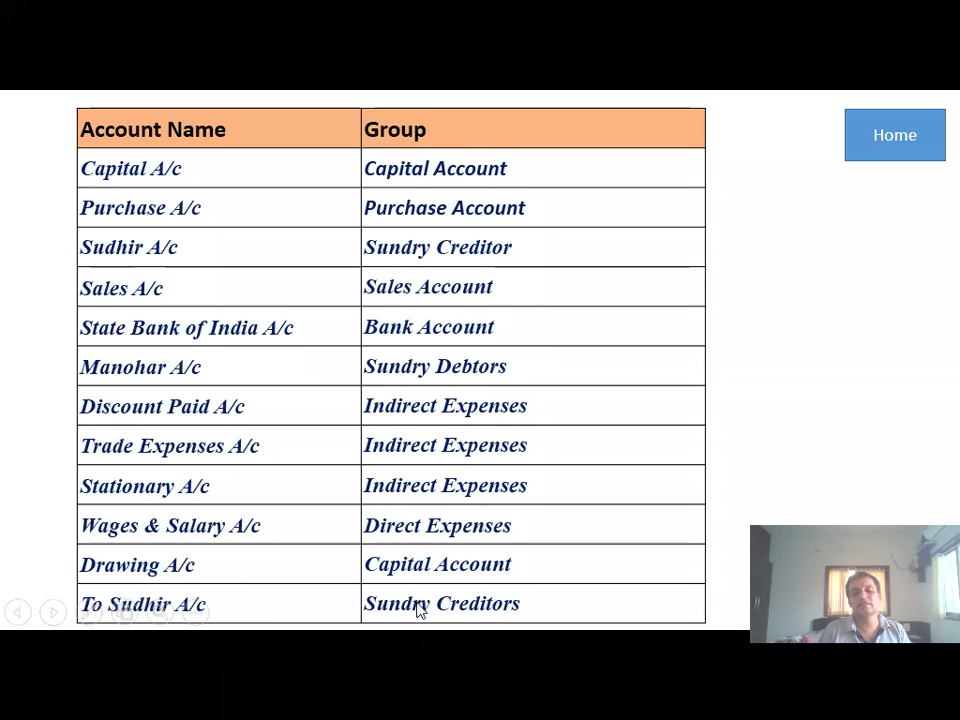
- Try to create the creditor's personal account ledger, which Tally rejects with an 'Eh ?' error
{"action": "key", "text": "alt+Tab"}
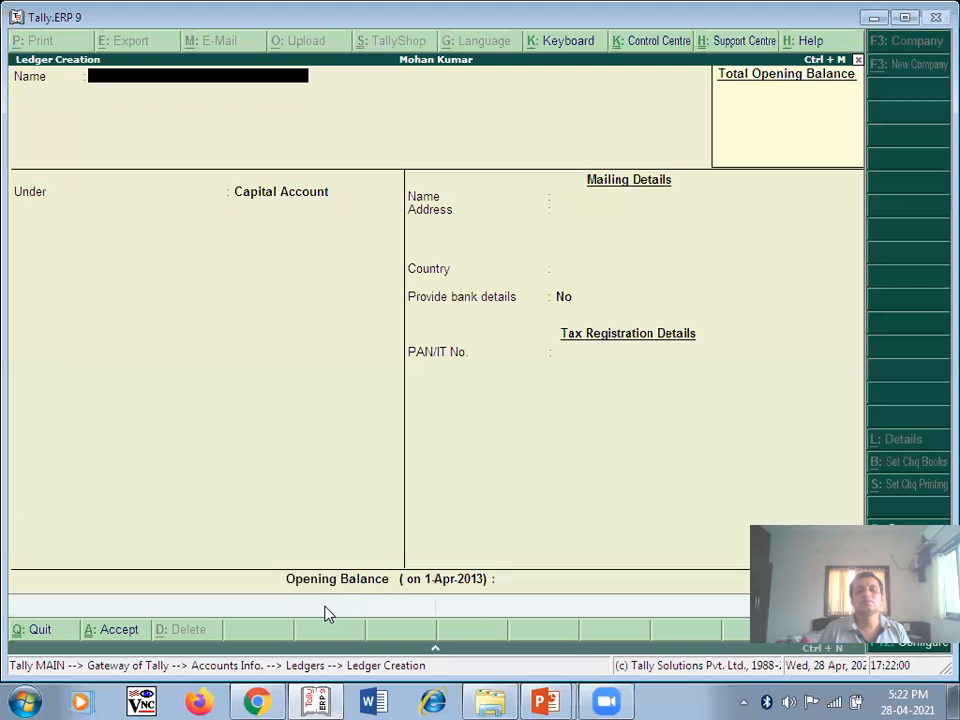
{"action": "type", "text": "Sud"}
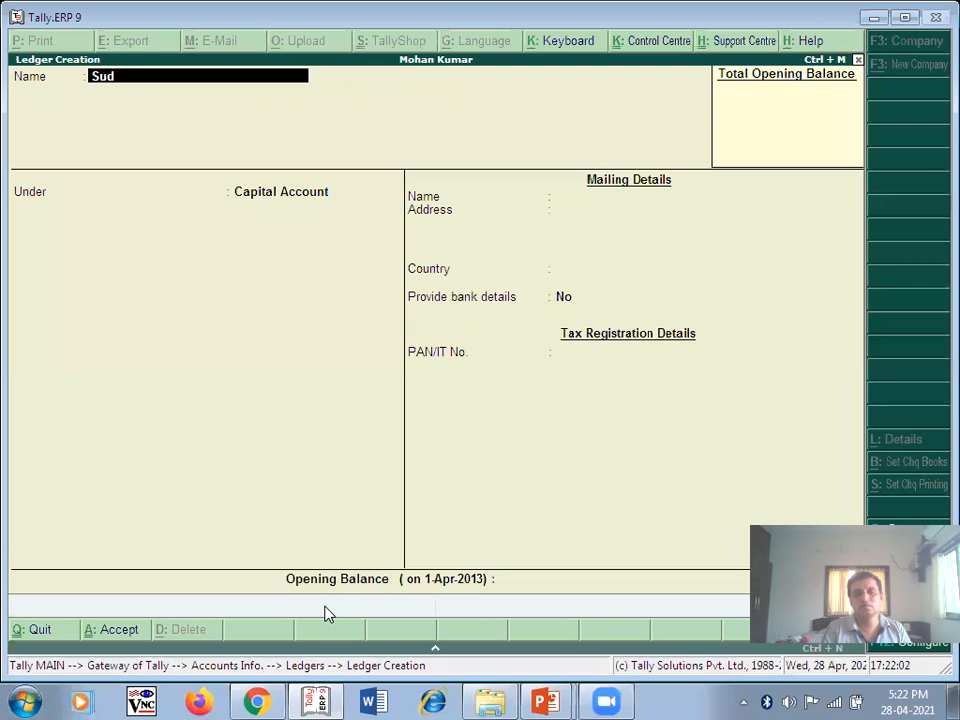
{"action": "type", "text": "hir A/c"}
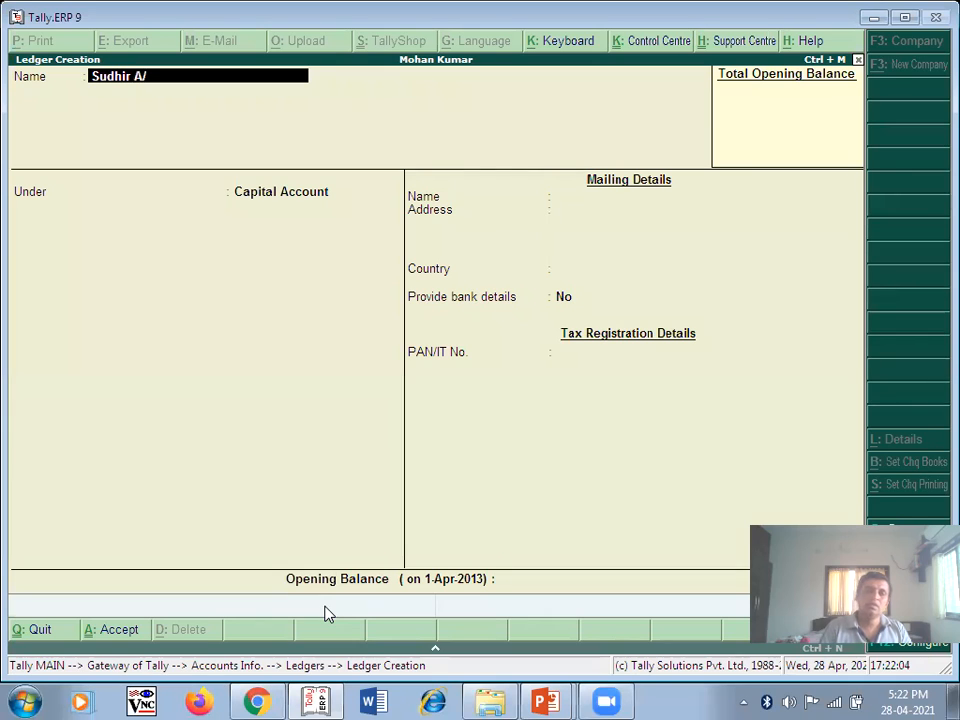
{"action": "key", "text": "Return"}
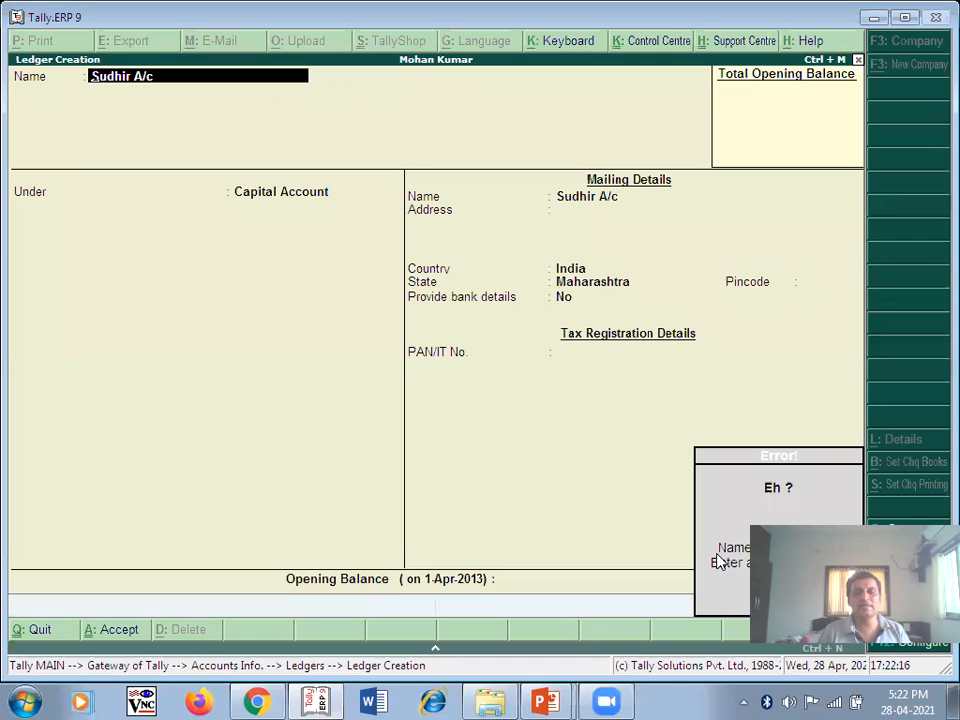
{"action": "key", "text": "alt+Tab"}
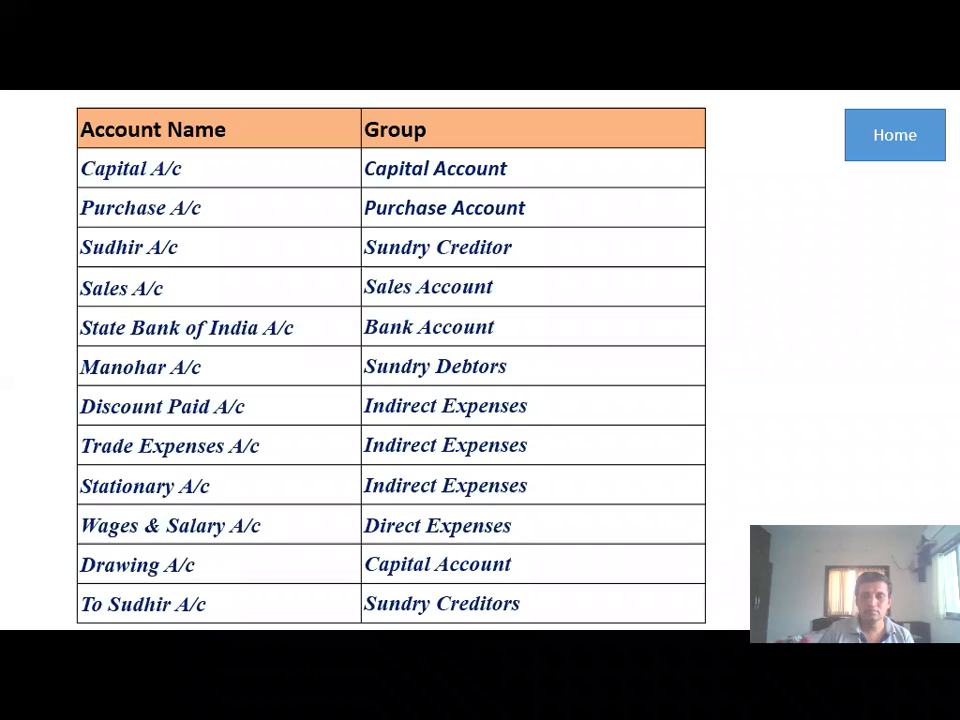
- Advance the slides to Problem No.6 with the 01/05/2013 and 02/05/2013 transactions
{"action": "left_click", "coordinate": [880, 150]}
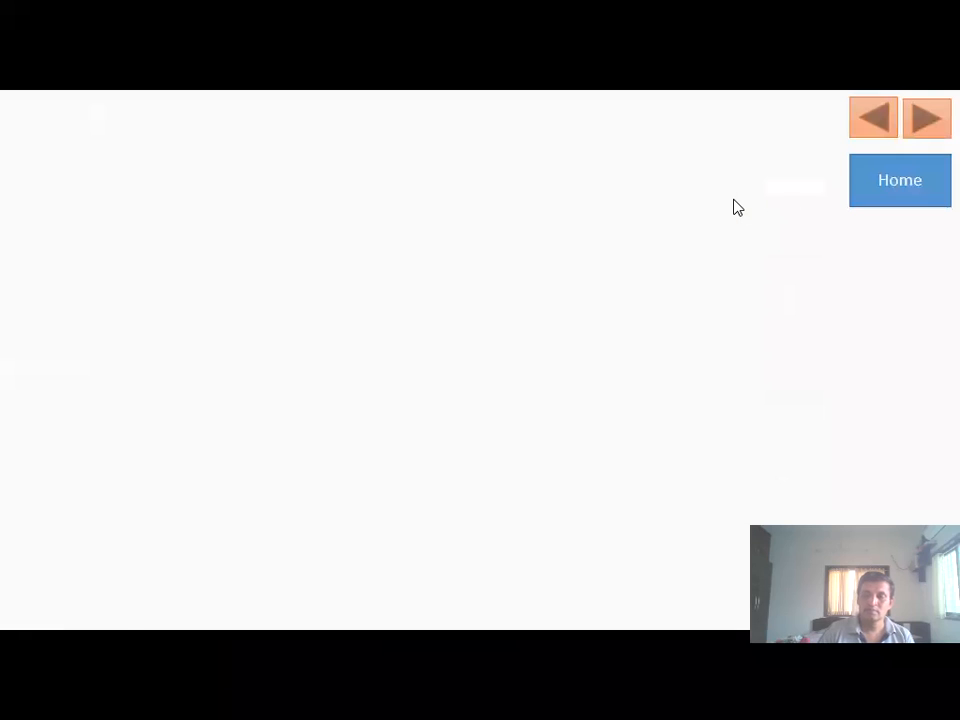
{"action": "left_click", "coordinate": [900, 190]}
{"action": "left_click", "coordinate": [894, 145]}
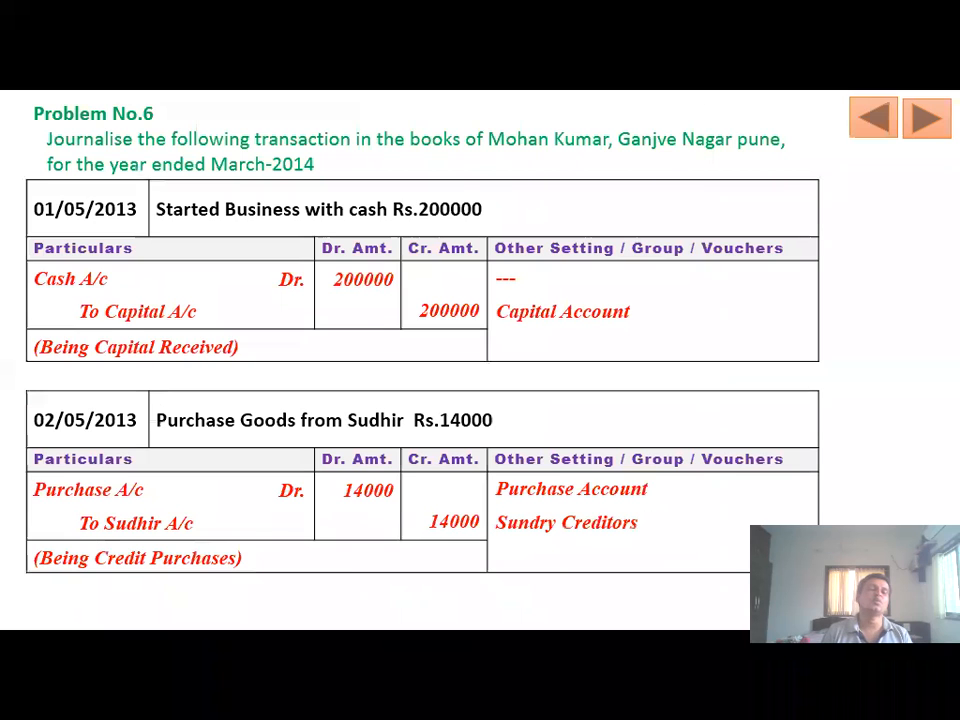
- Discard the duplicate ledger, return to Gateway of Tally and open Accounting Vouchers
{"action": "key", "text": "alt+Tab"}
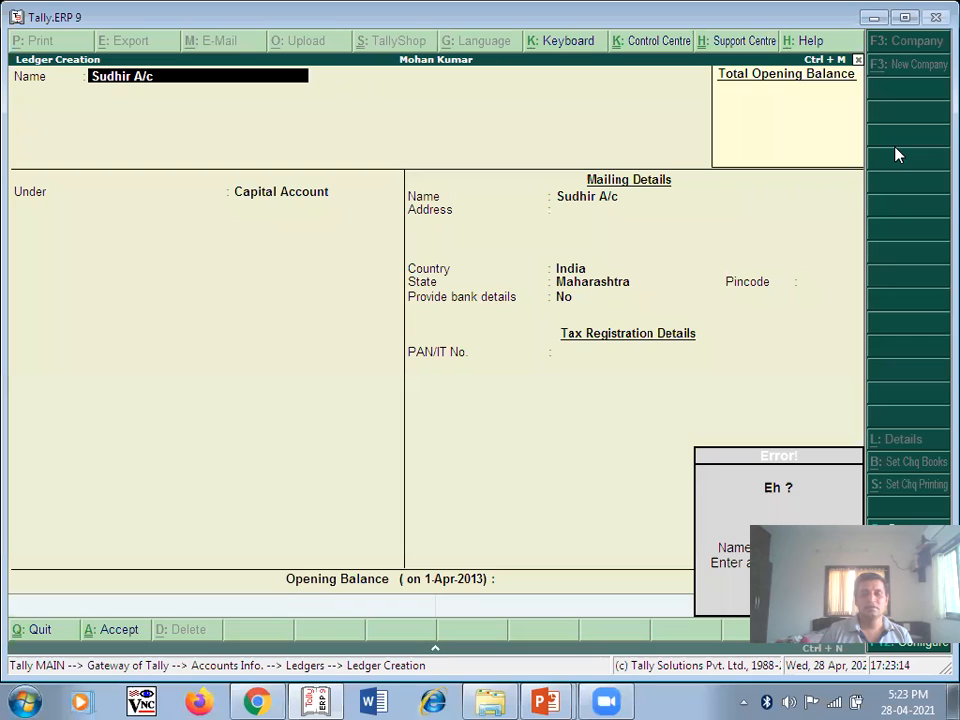
{"action": "key", "text": "BackSpace"}
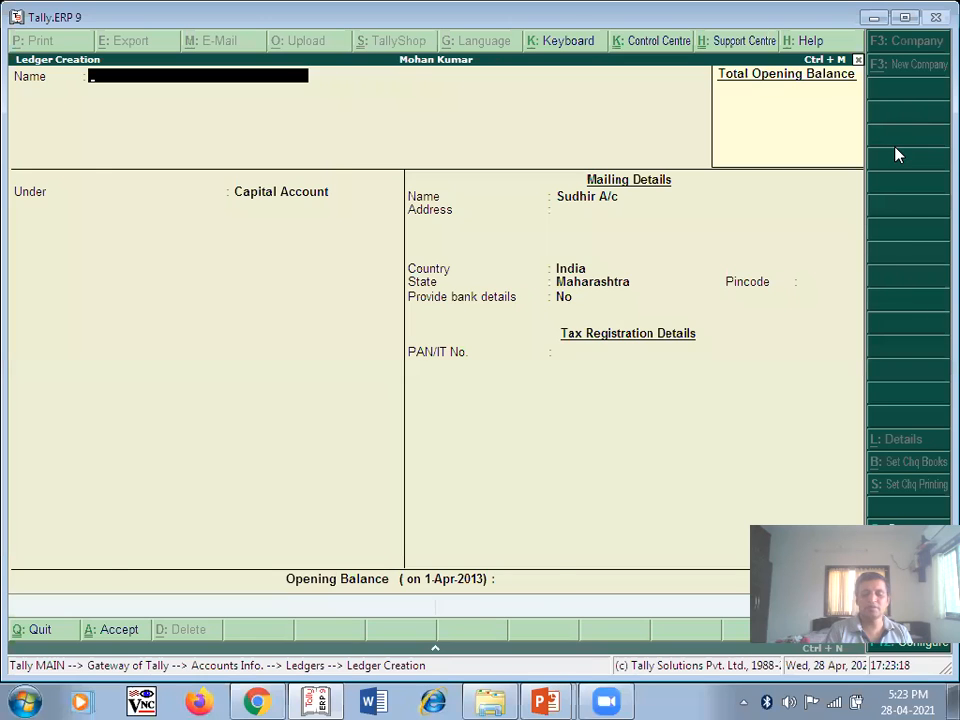
{"action": "key", "text": "Escape"}
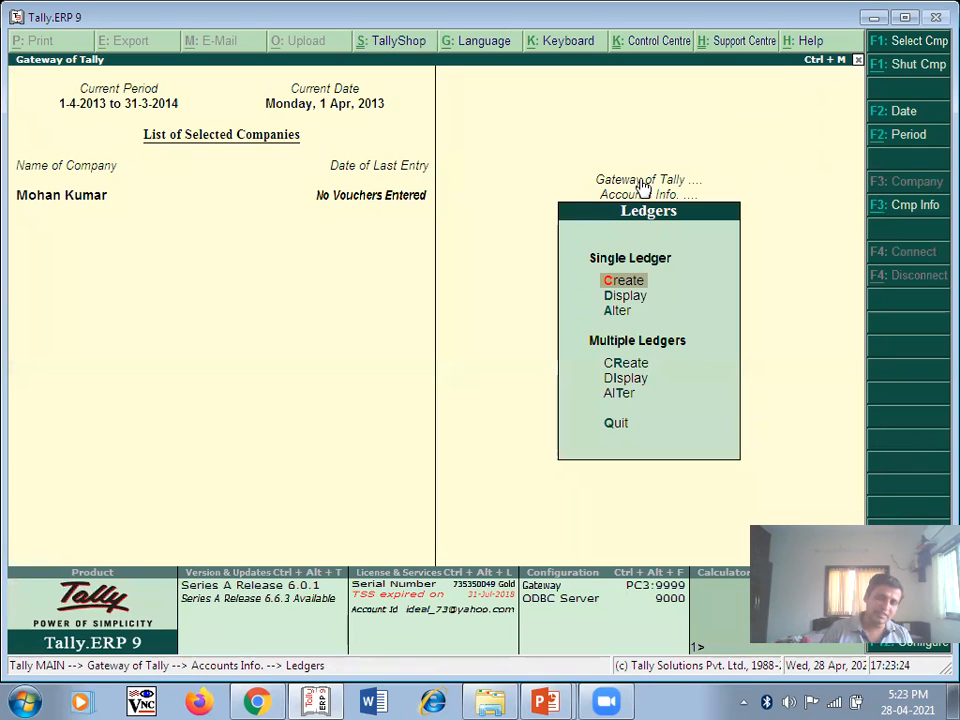
{"action": "key", "text": "Escape"}
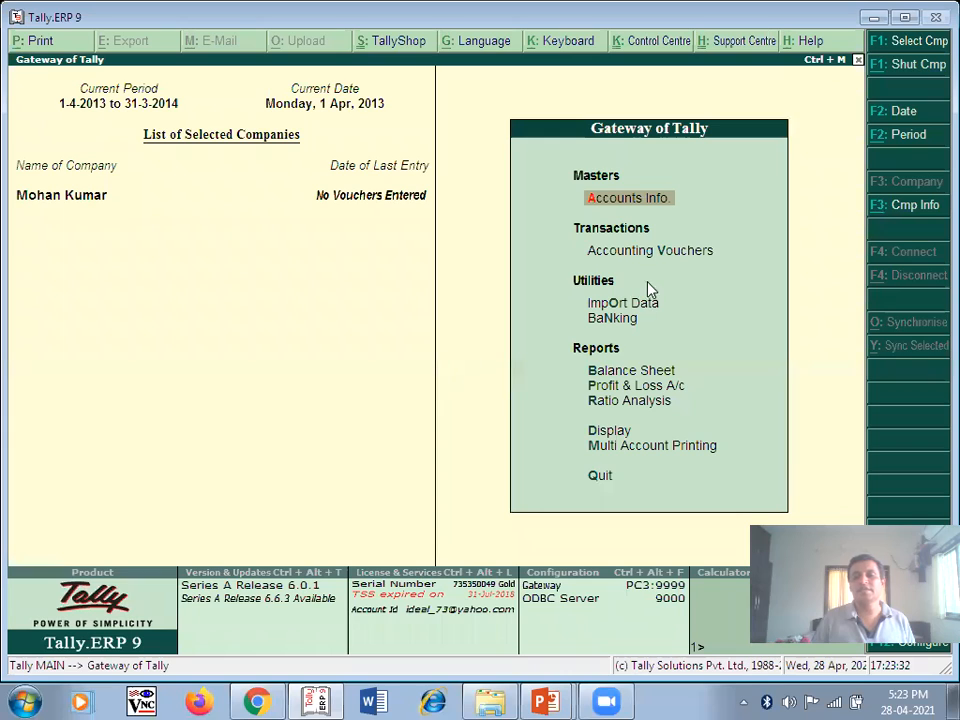
{"action": "key", "text": "Down"}
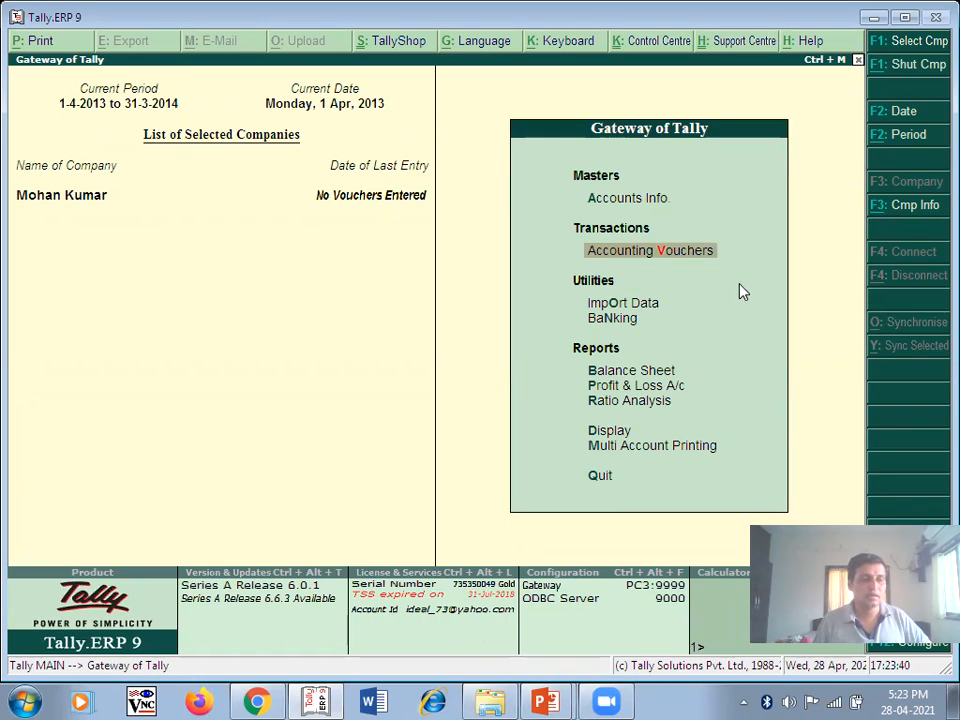
{"action": "key", "text": "Return"}
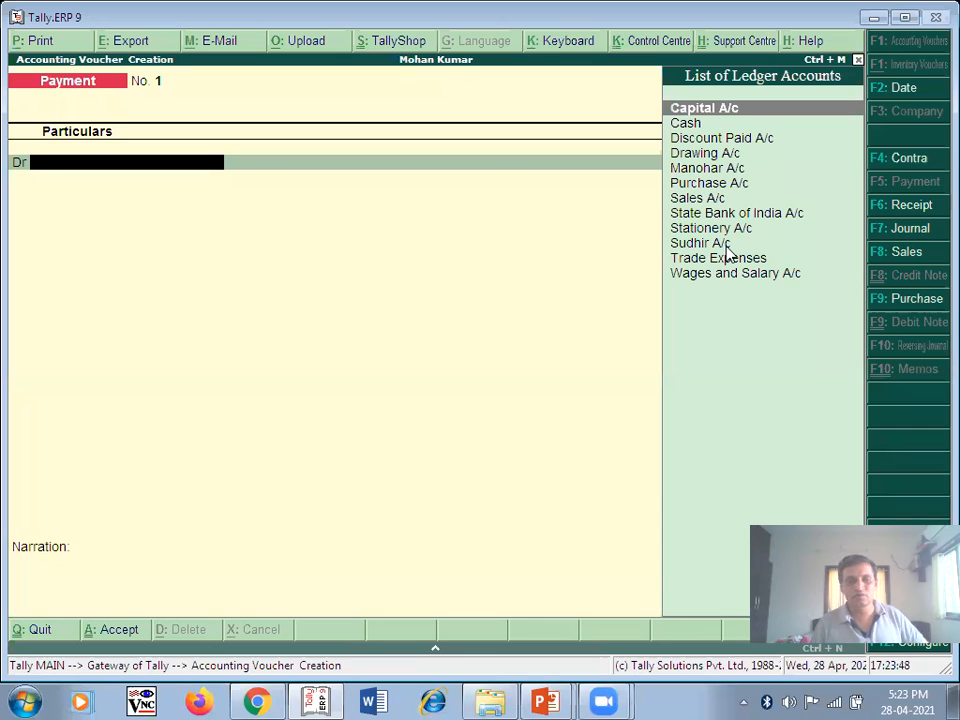
- Switch the voucher to Journal and debit Cash with 2,00,000
{"action": "left_click", "coordinate": [903, 235]}
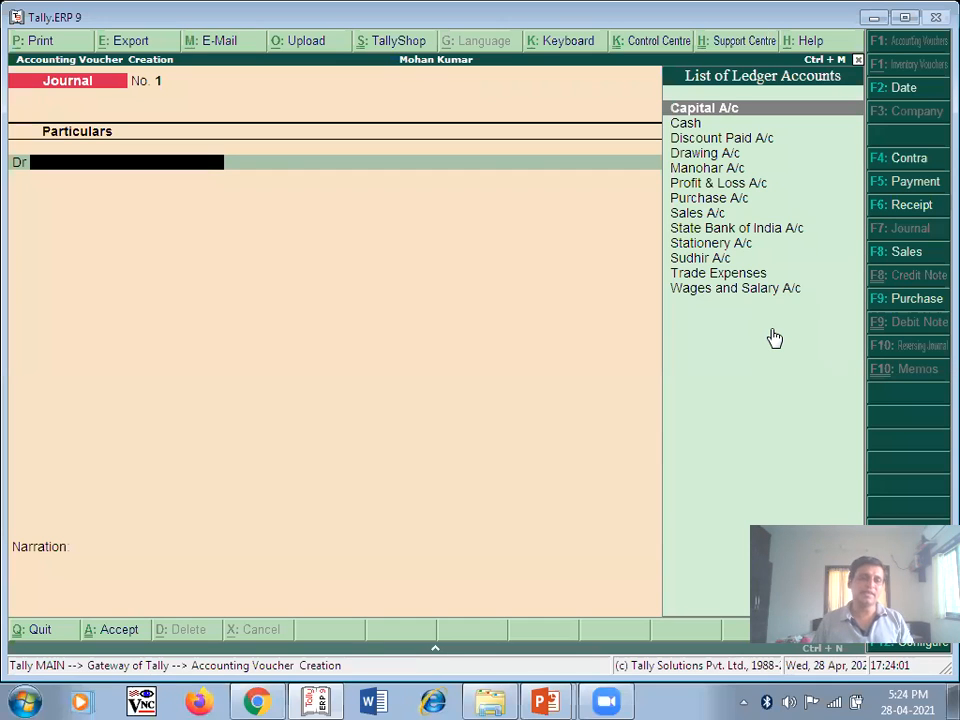
{"action": "key", "text": "alt+Tab"}
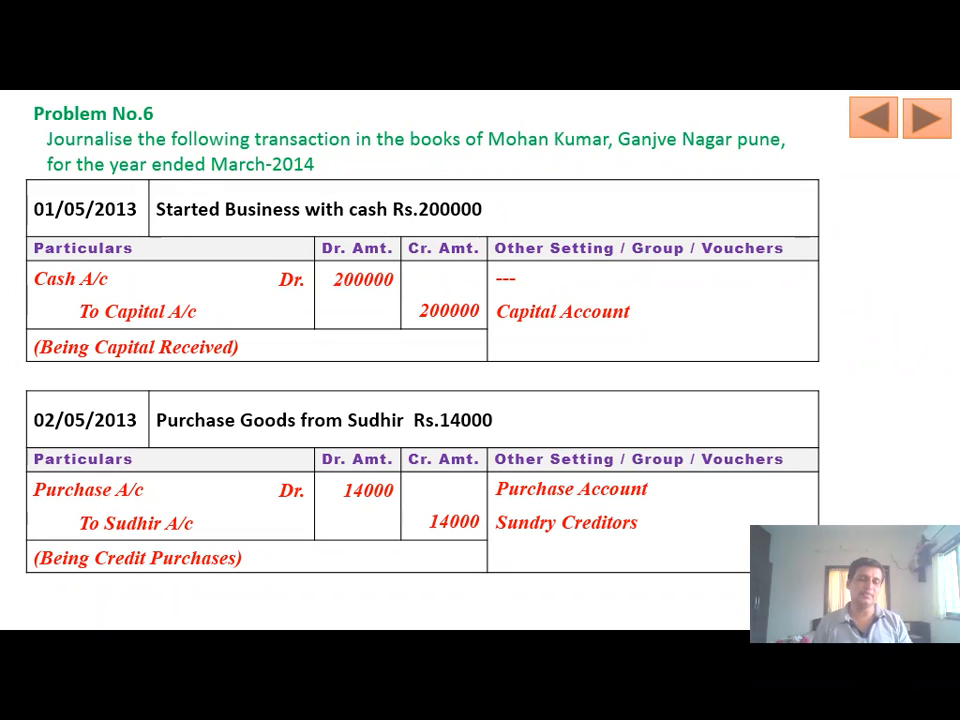
{"action": "key", "text": "alt+Tab"}
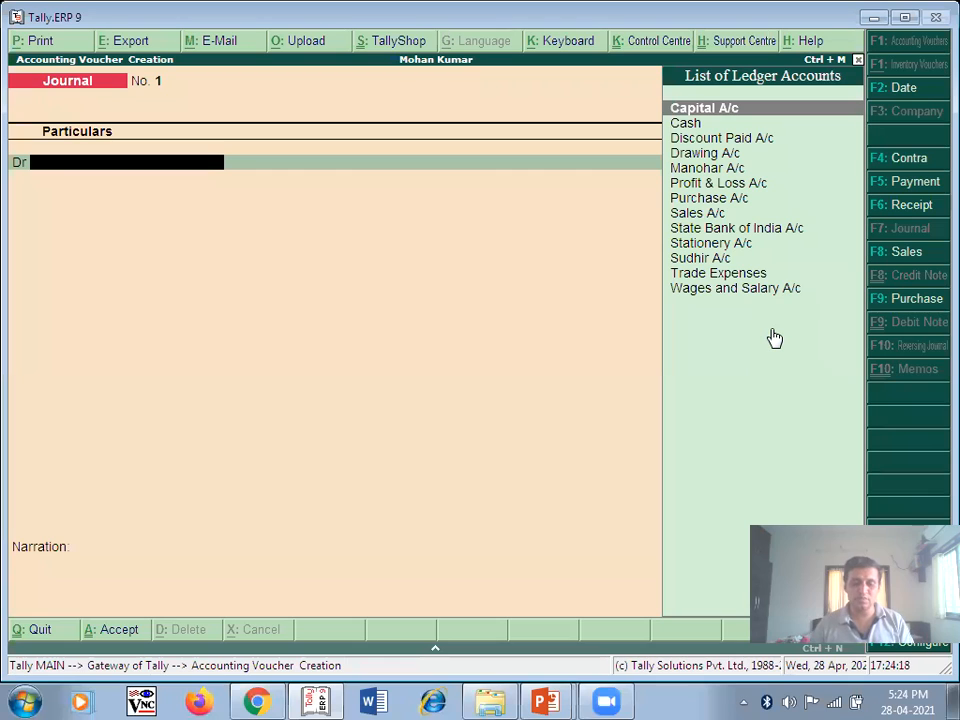
{"action": "type", "text": "C"}
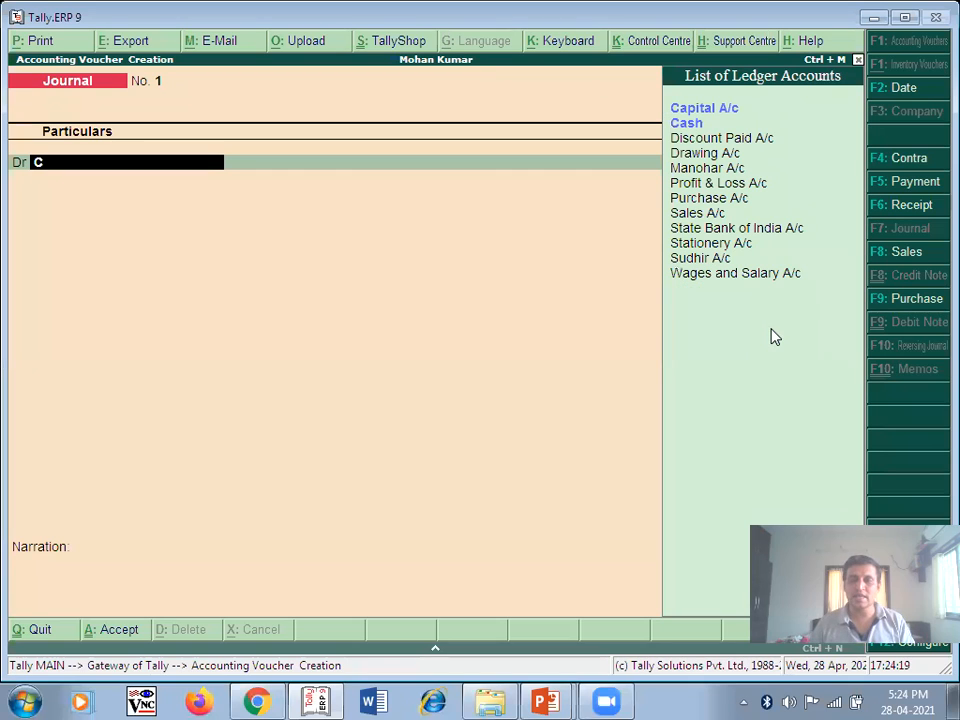
{"action": "left_click", "coordinate": [686, 123]}
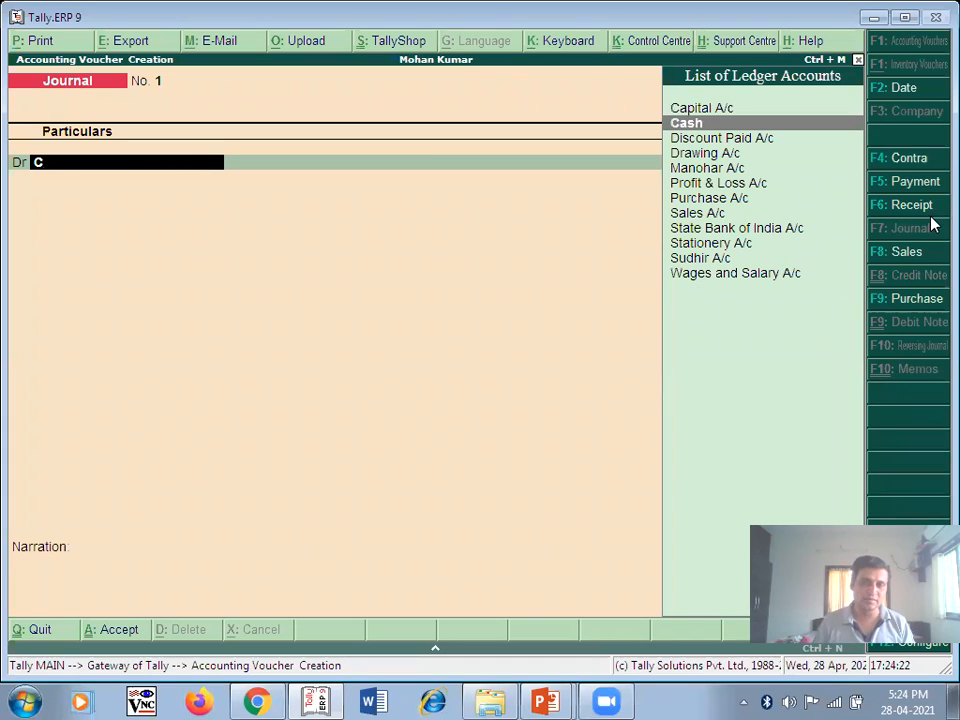
{"action": "key", "text": "Return"}
{"action": "type", "text": "2,00,000"}
{"action": "key", "text": "Return"}
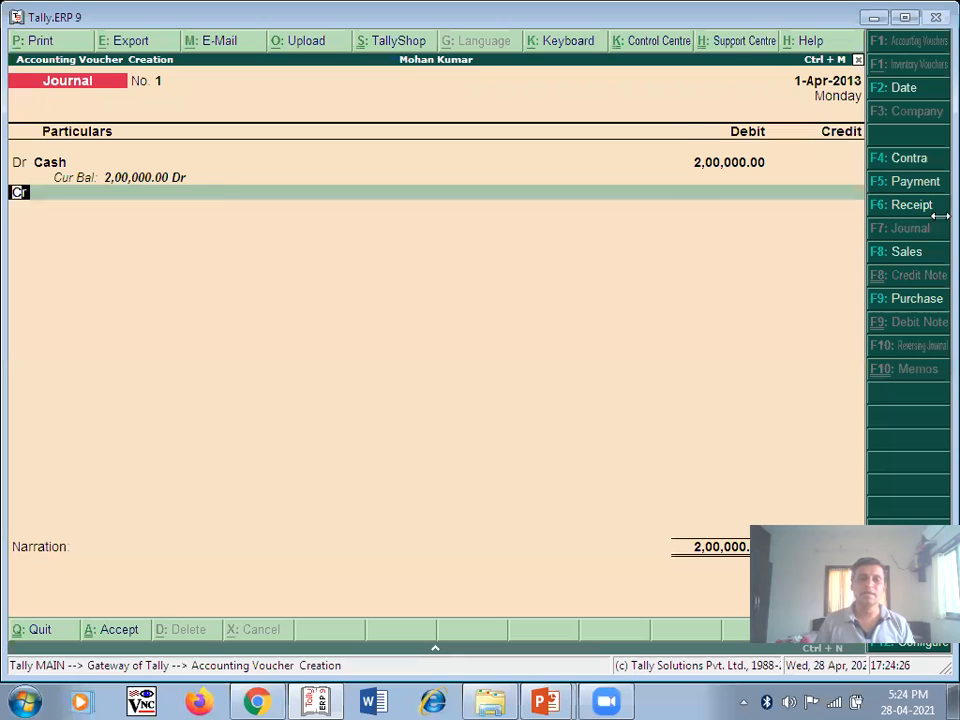
- Credit Capital A/c 2,00,000, narrate 'Being Capital Recived', and save Journal No. 1
{"action": "key", "text": "Return"}
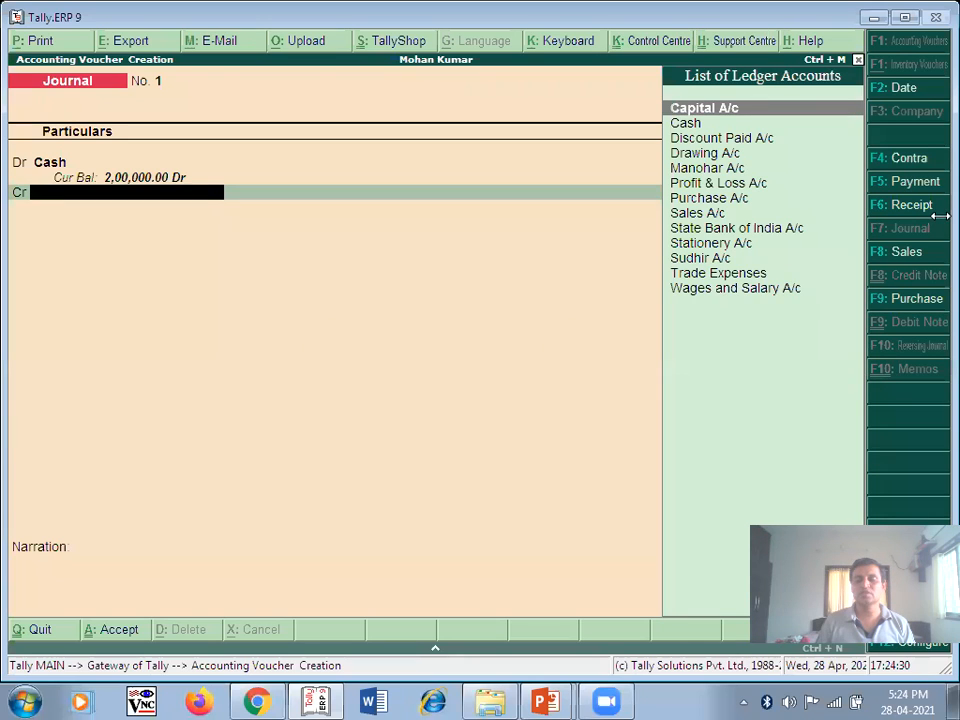
{"action": "key", "text": "Return"}
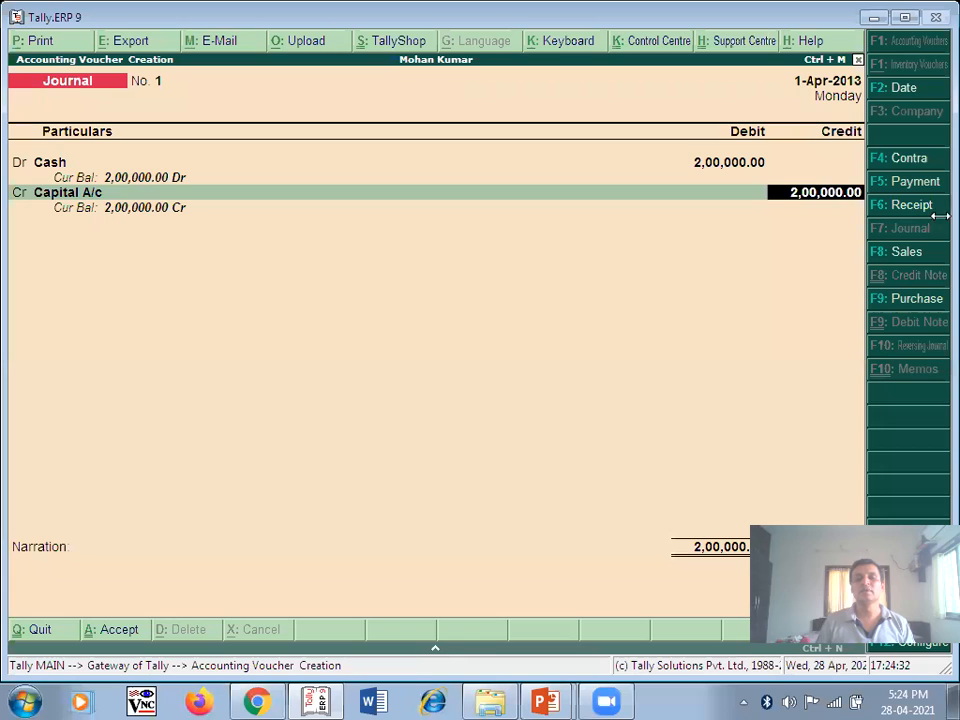
{"action": "key", "text": "Return"}
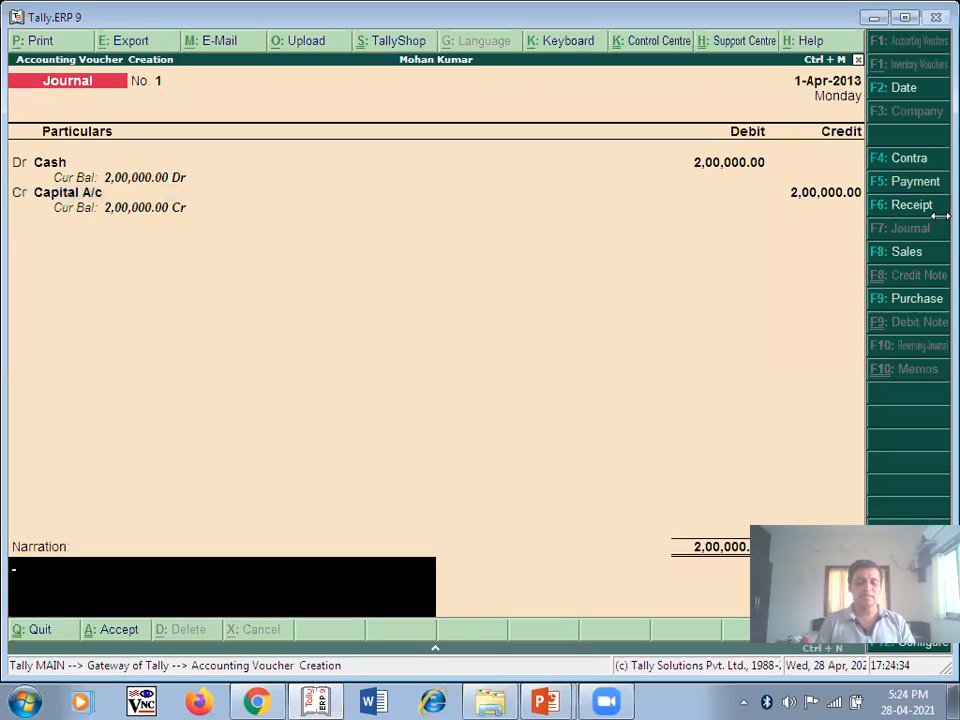
{"action": "type", "text": "Being"}
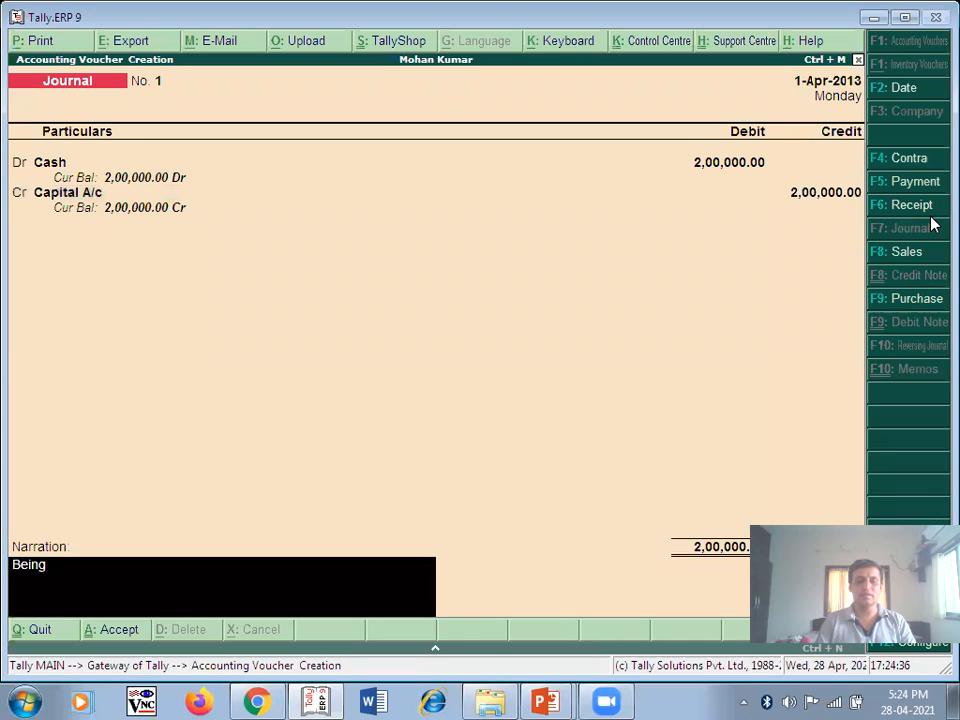
{"action": "type", "text": " Cap"}
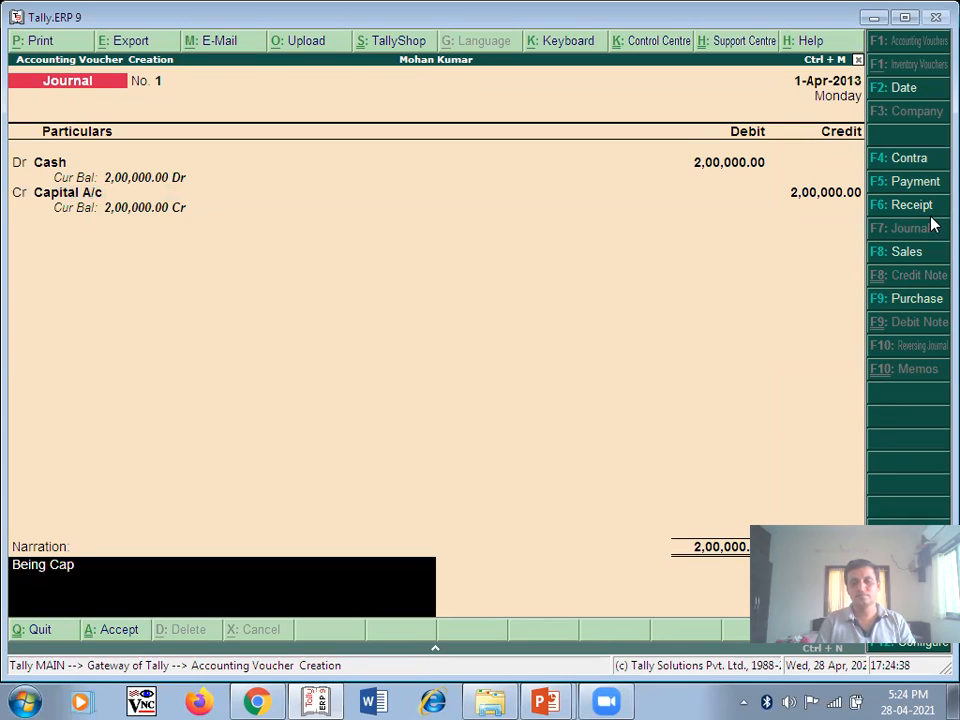
{"action": "type", "text": "ital Recived"}
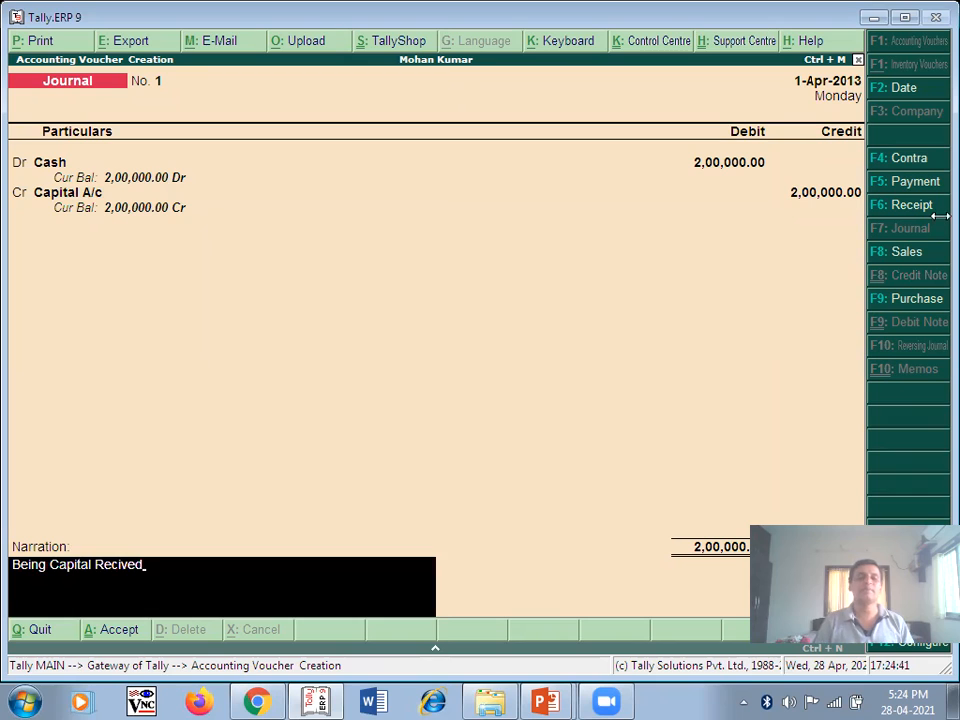
{"action": "key", "text": "Return"}
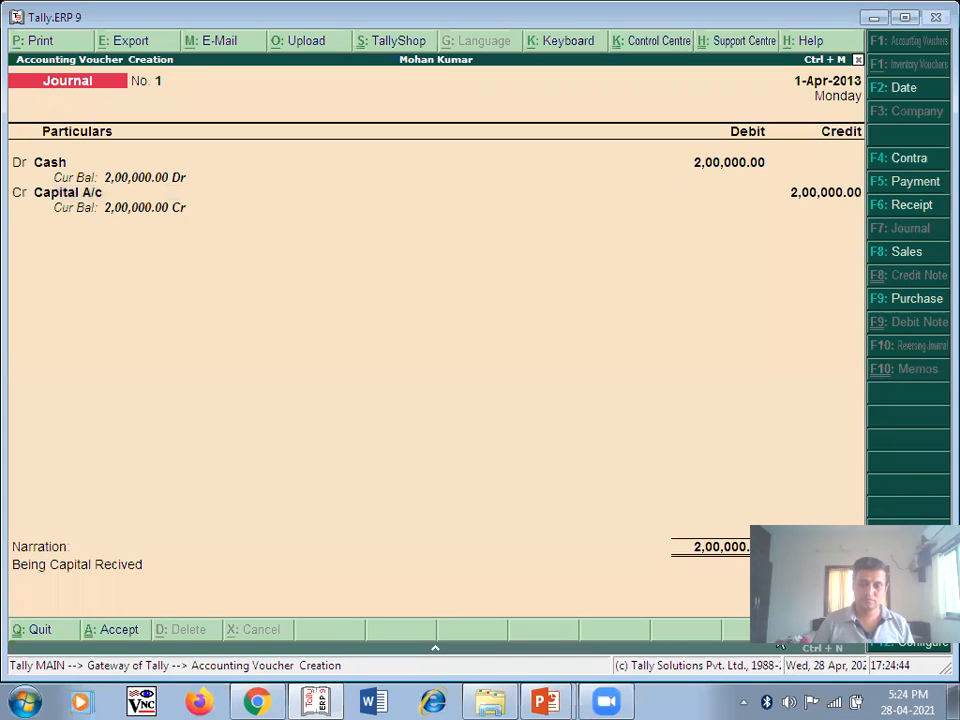
{"action": "key", "text": "ctrl+a"}
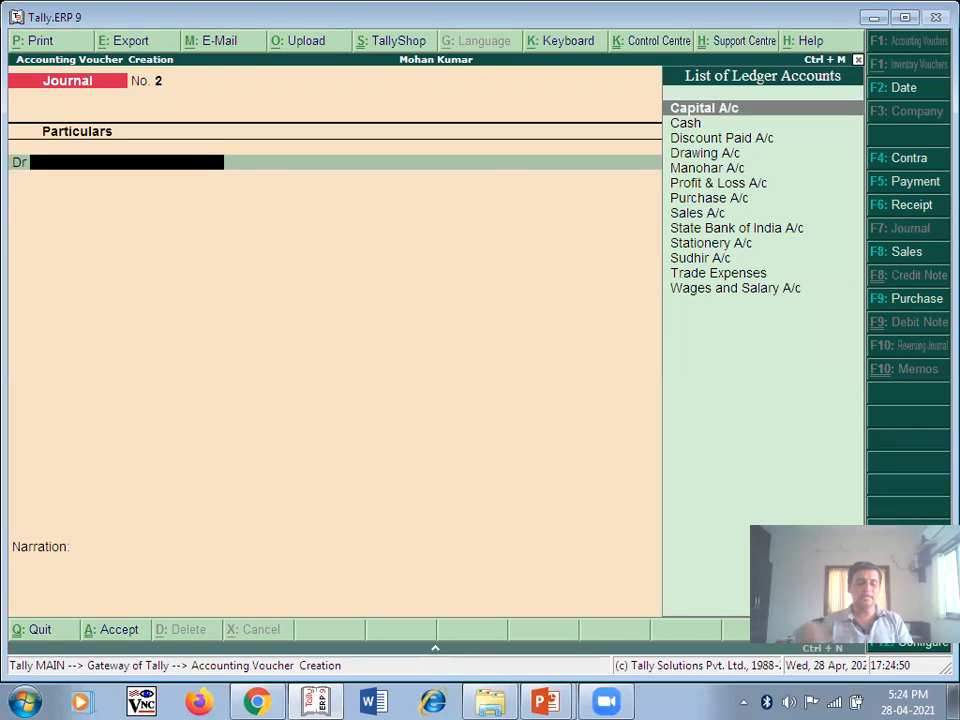
- Check the problem slide, then set Purchase A/c as the debit ledger of Journal No. 2
{"action": "key", "text": "alt+Tab"}
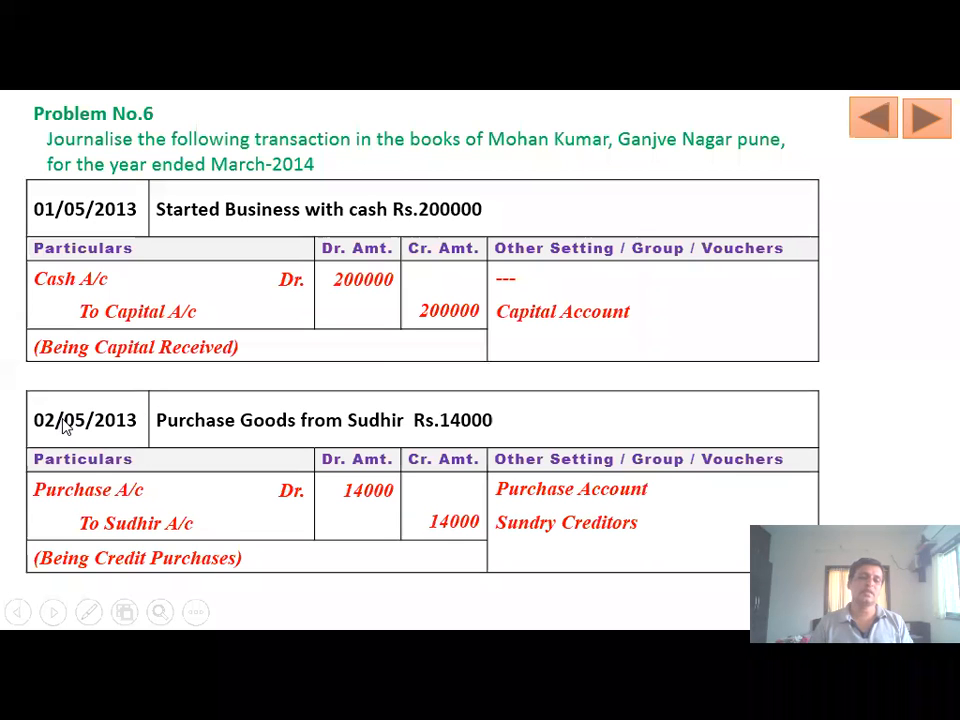
{"action": "key", "text": "alt+Tab"}
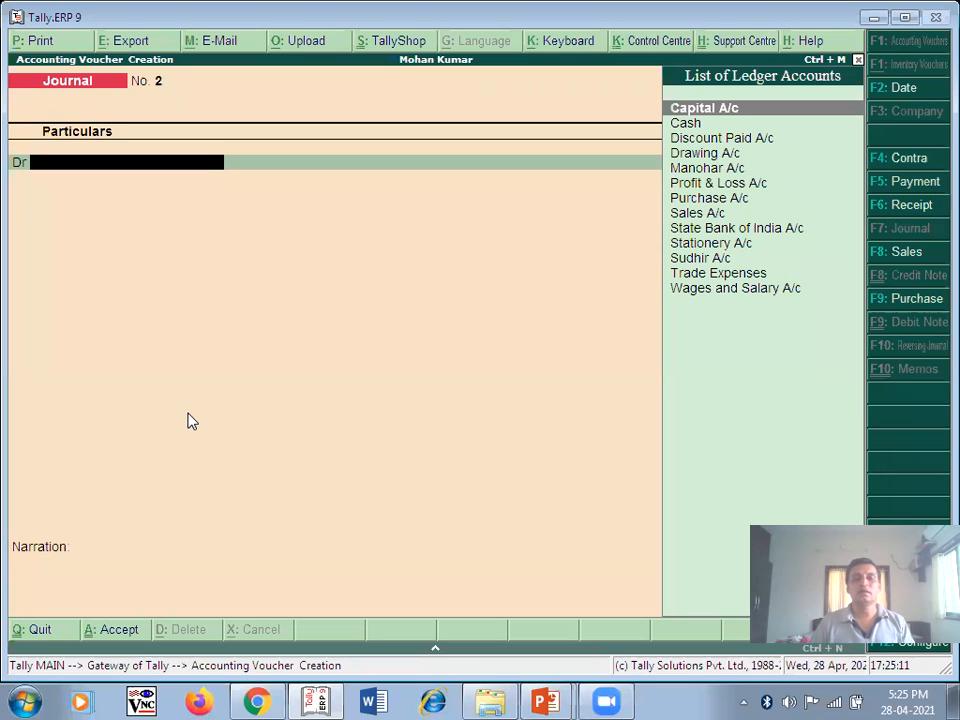
{"action": "key", "text": "alt+Tab"}
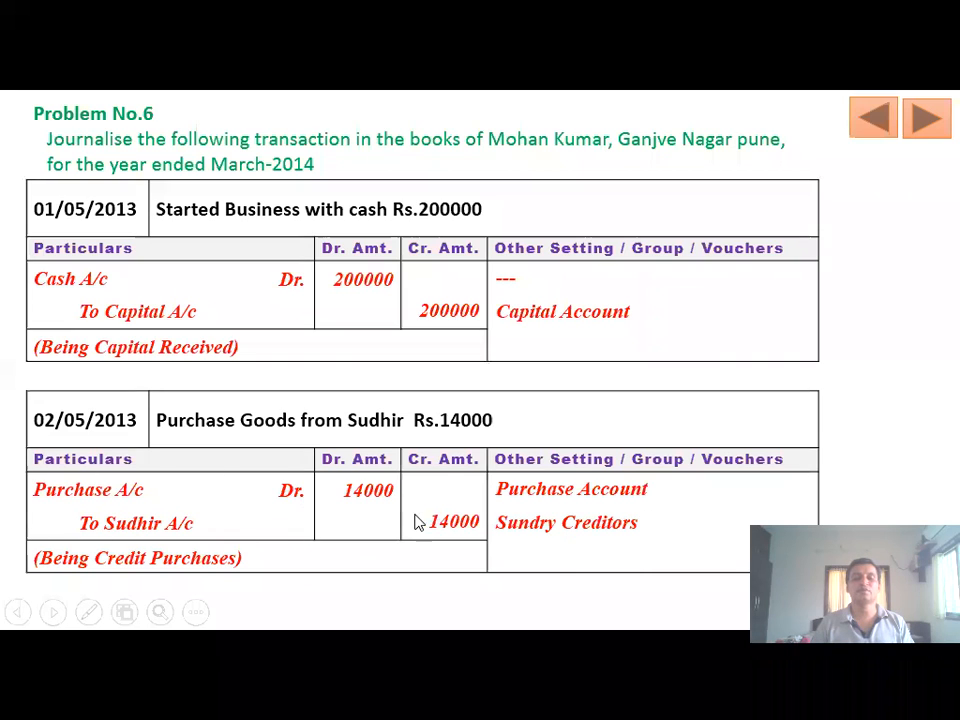
{"action": "key", "text": "alt+Tab"}
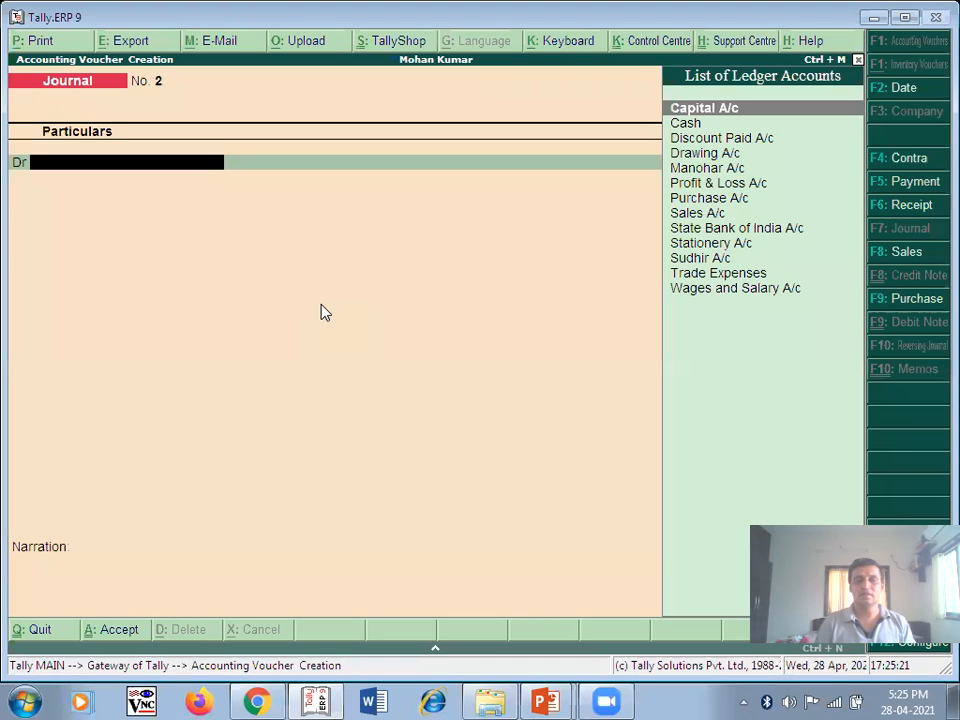
{"action": "type", "text": "P"}
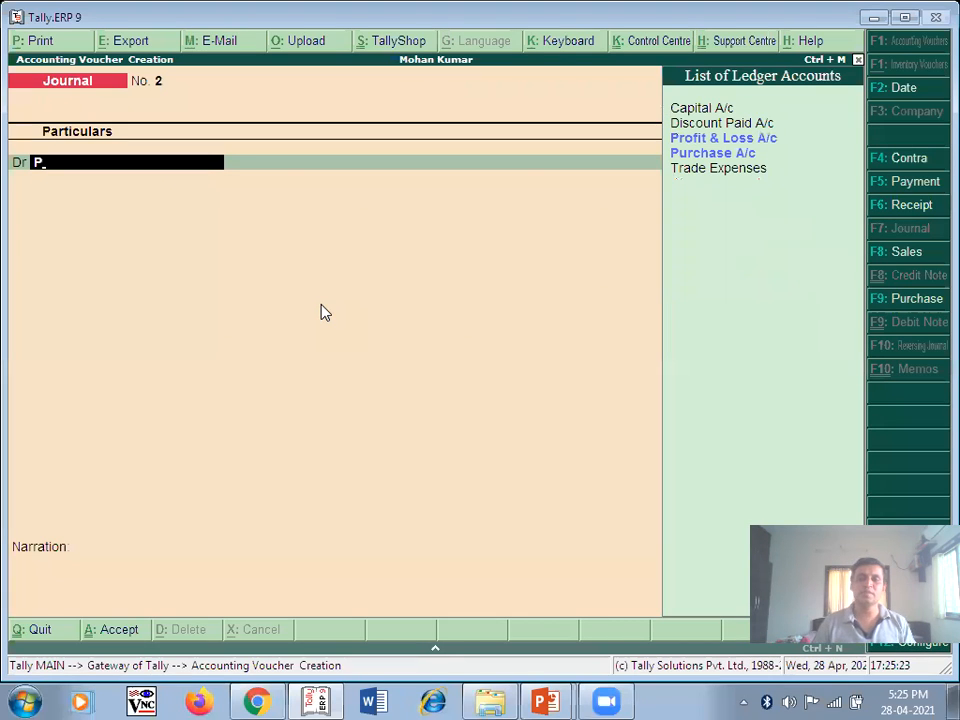
{"action": "left_click", "coordinate": [746, 154]}
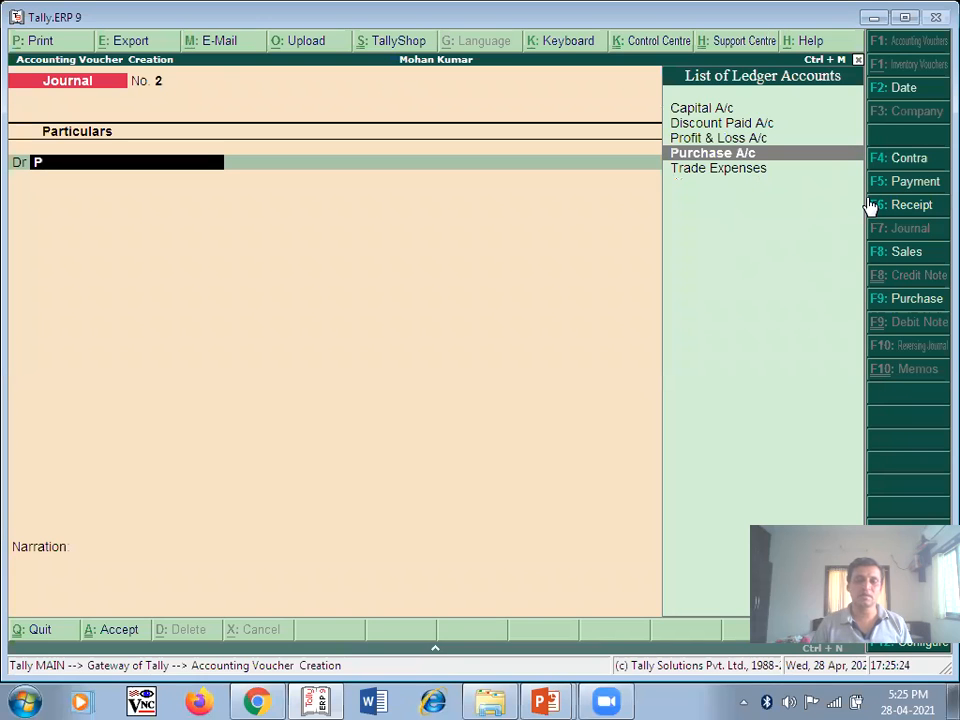
{"action": "key", "text": "Return"}
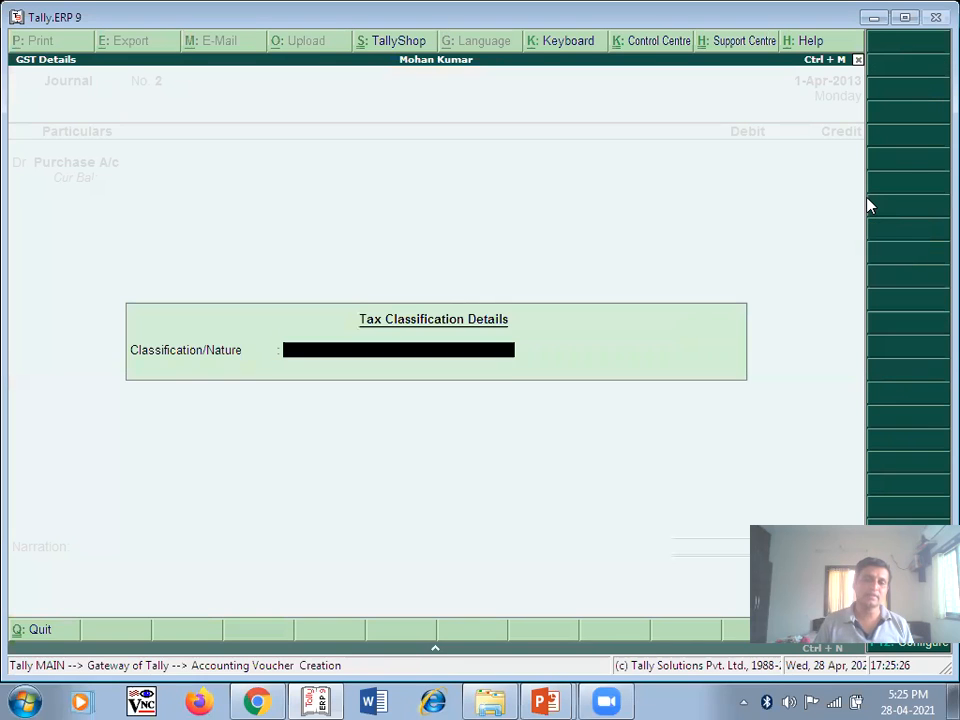
- Dismiss the tax classification details and enter 14,000 as the Purchase A/c debit
{"action": "key", "text": "Return"}
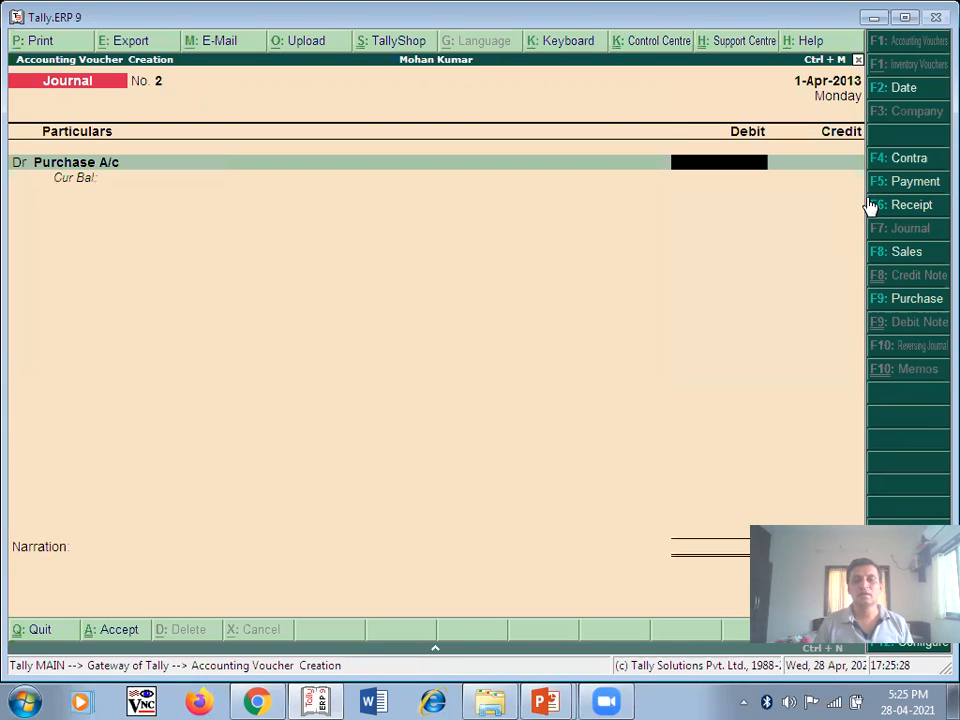
{"action": "key", "text": "alt+Tab"}
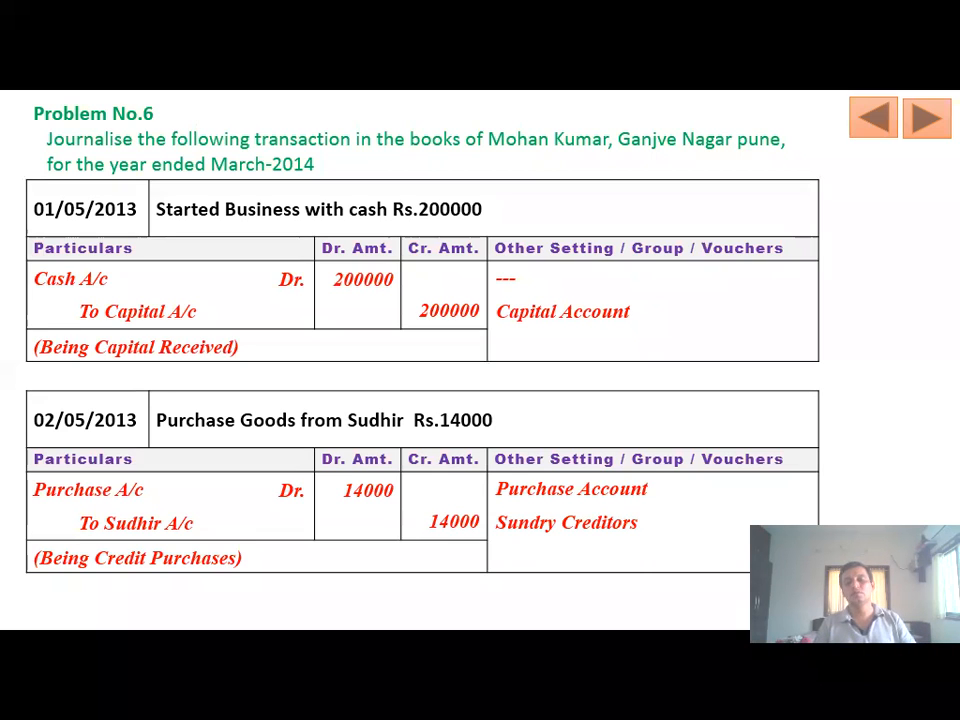
{"action": "key", "text": "alt+Tab"}
{"action": "type", "text": "14000"}
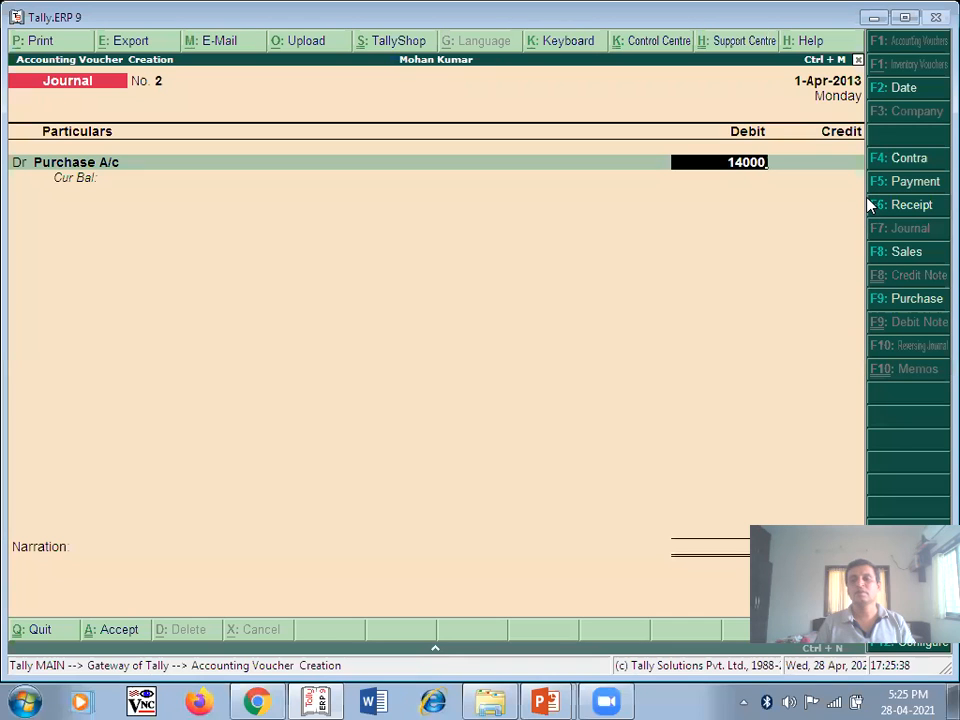
{"action": "key", "text": "Return"}
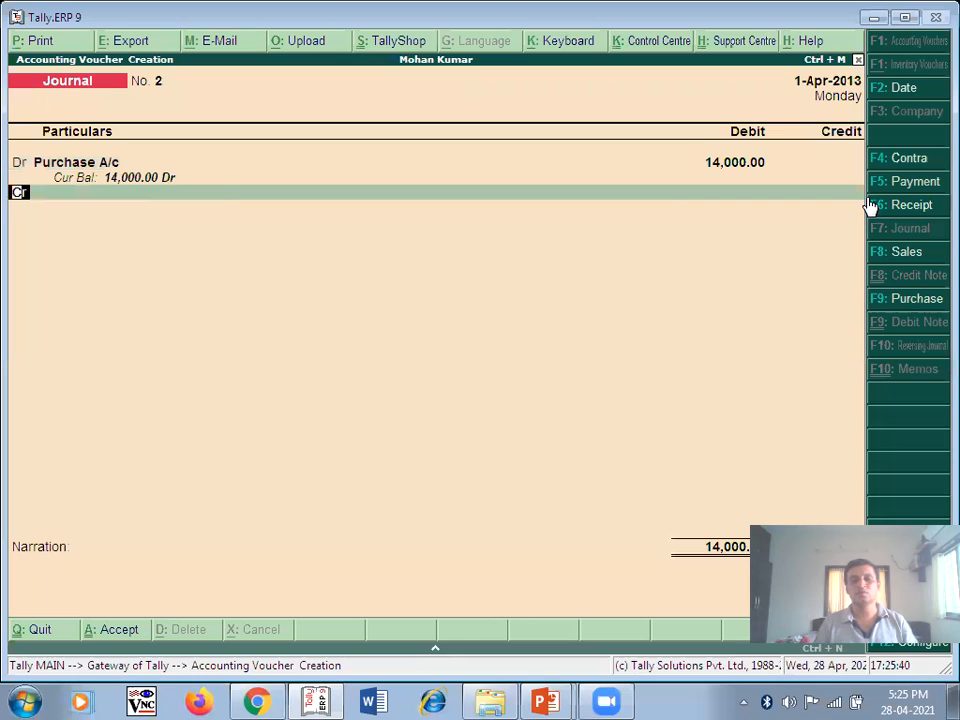
- Credit the creditor's ledger 14,000, narrate 'Being Credit Purchases', and save Journal No. 2
{"action": "key", "text": "Return"}
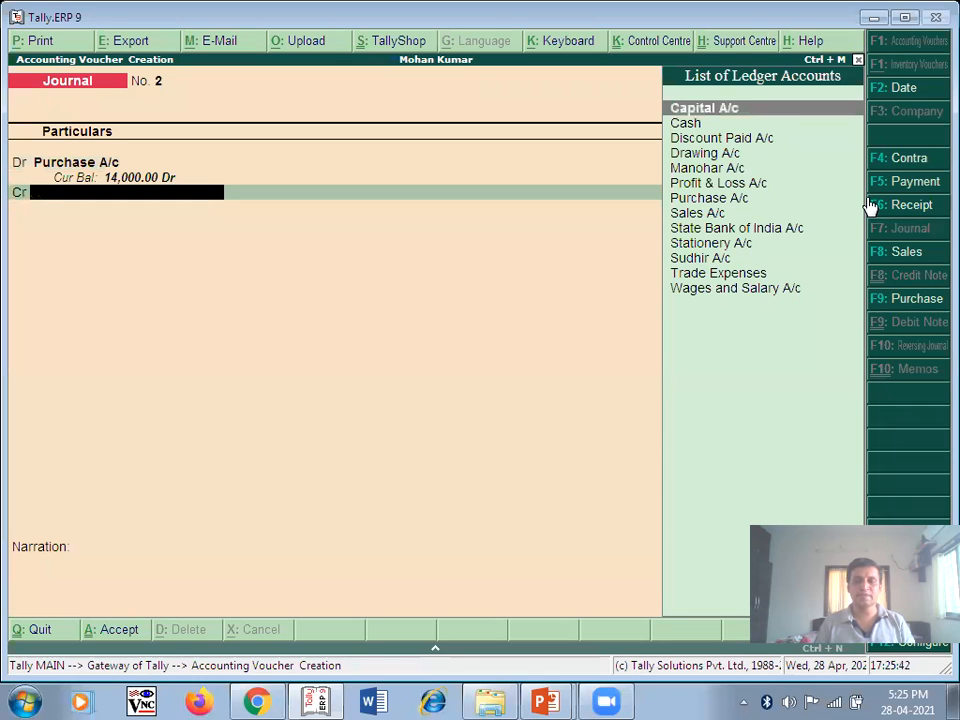
{"action": "type", "text": "S"}
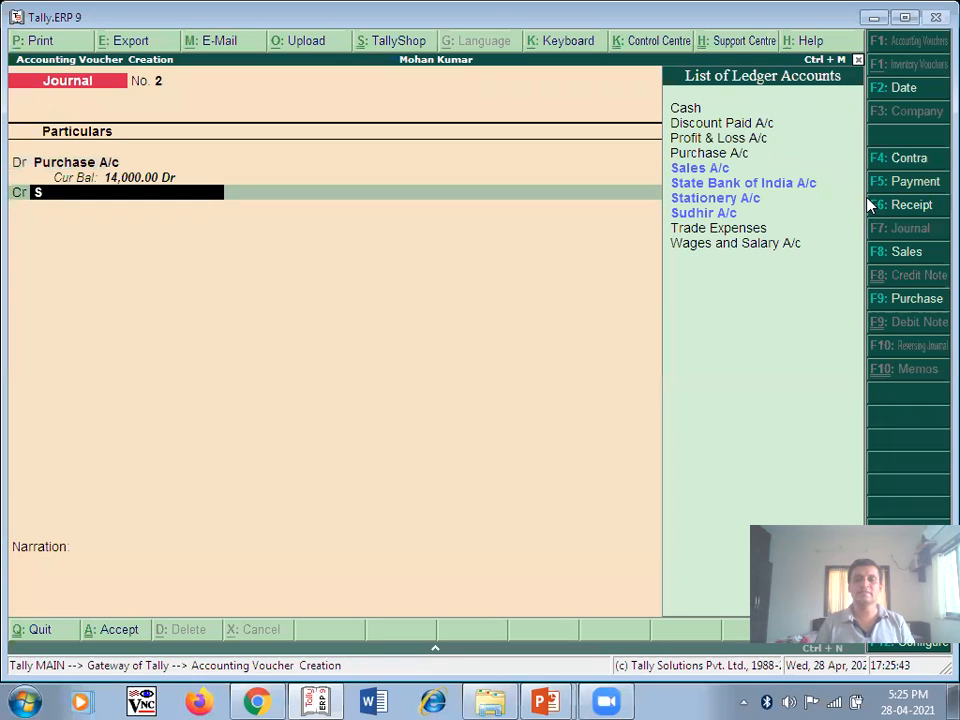
{"action": "left_click", "coordinate": [733, 215]}
{"action": "key", "text": "Return"}
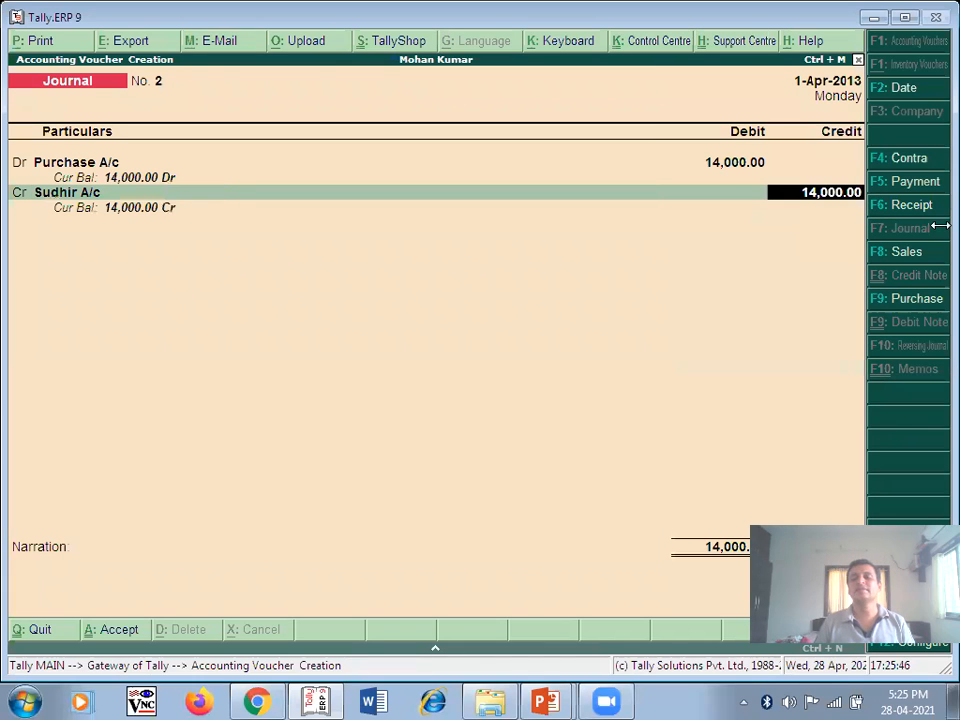
{"action": "key", "text": "Return"}
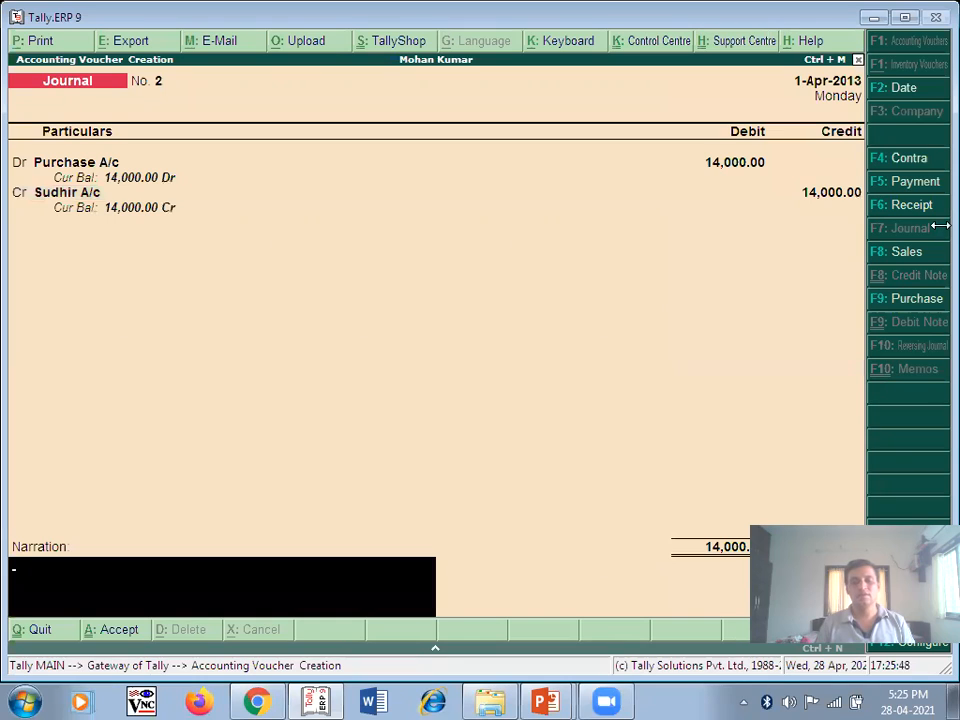
{"action": "type", "text": "Be"}
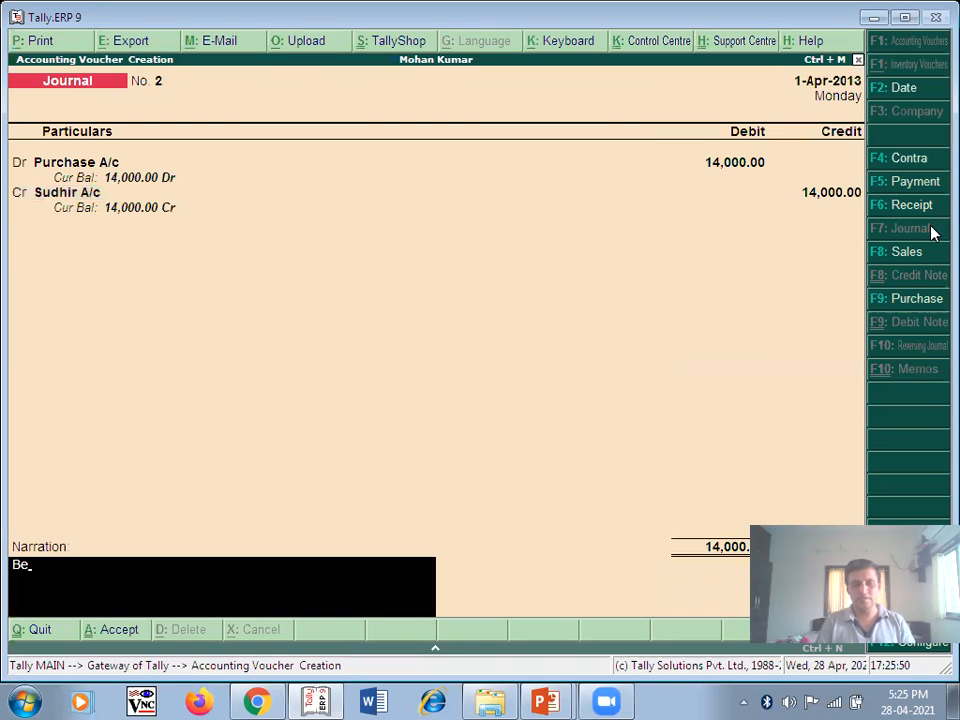
{"action": "type", "text": "ing Credit Purchases"}
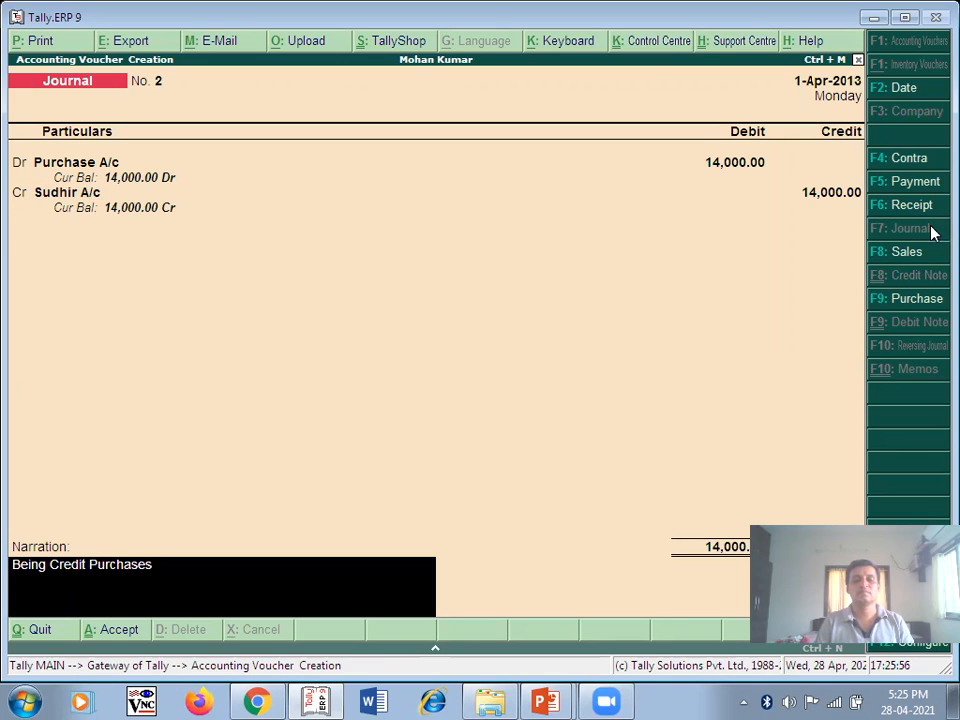
{"action": "key", "text": "Return"}
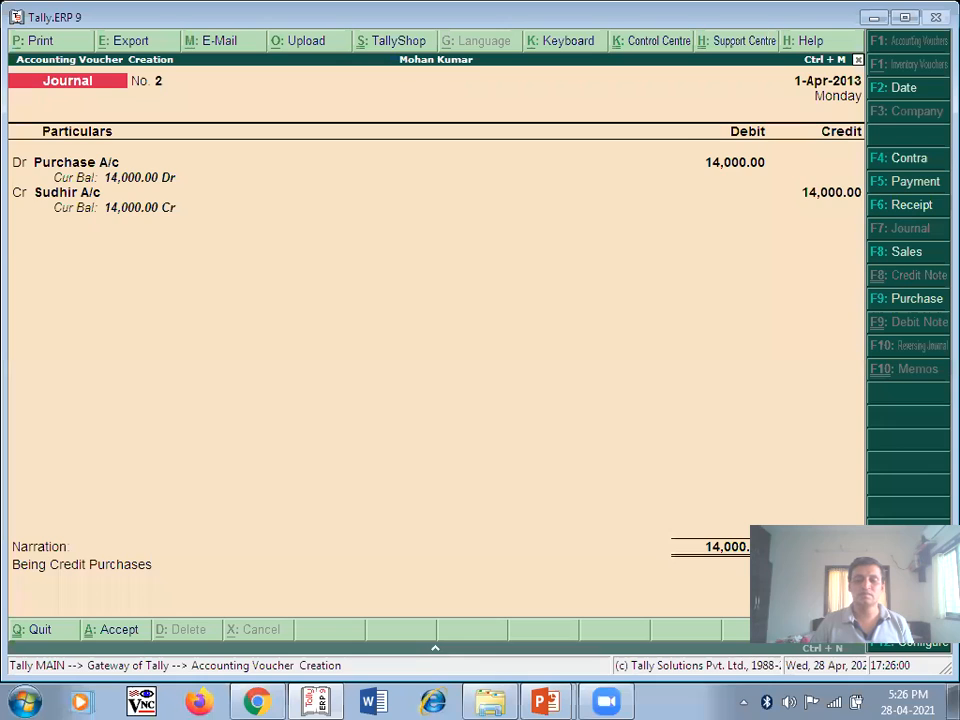
{"action": "key", "text": "ctrl+a"}
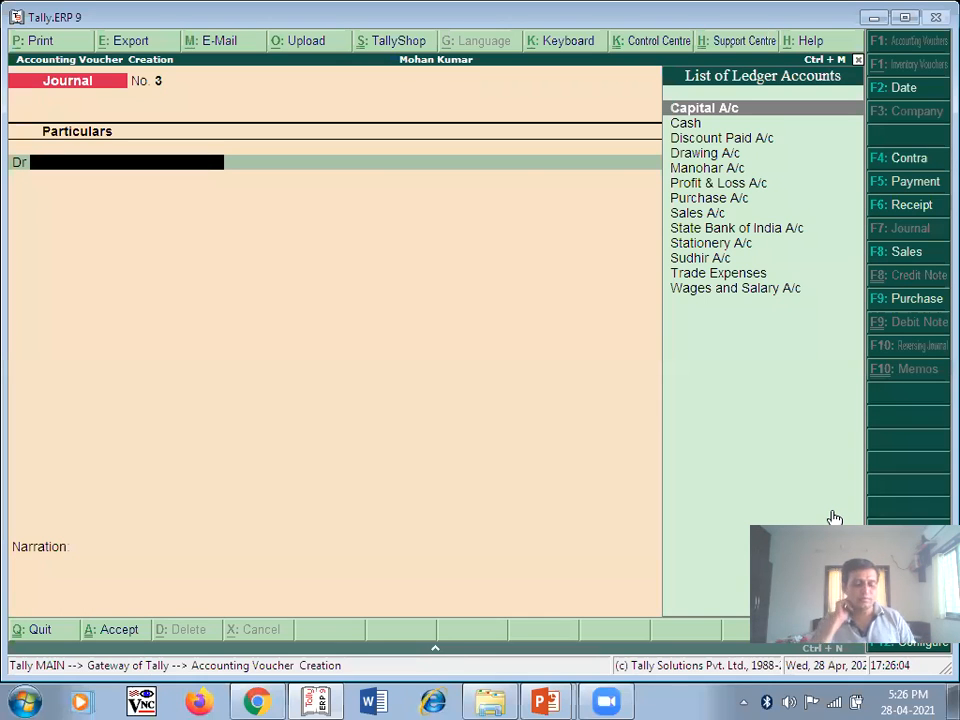
- Advance the PowerPoint slide show to the next problem slide
{"action": "key", "text": "alt+Tab"}
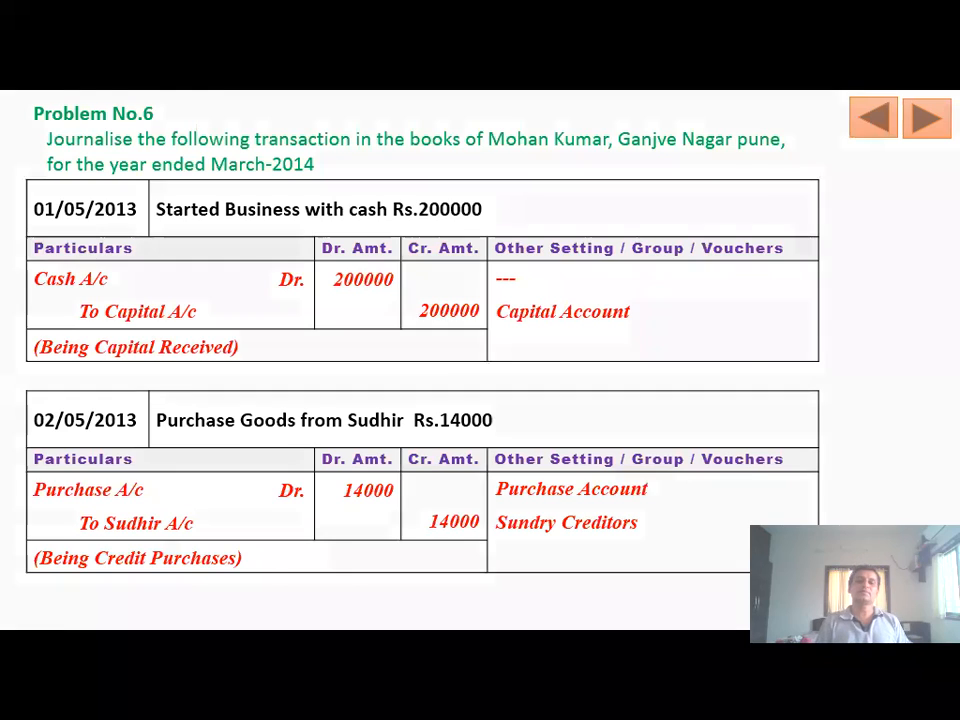
{"action": "key", "text": "Right"}
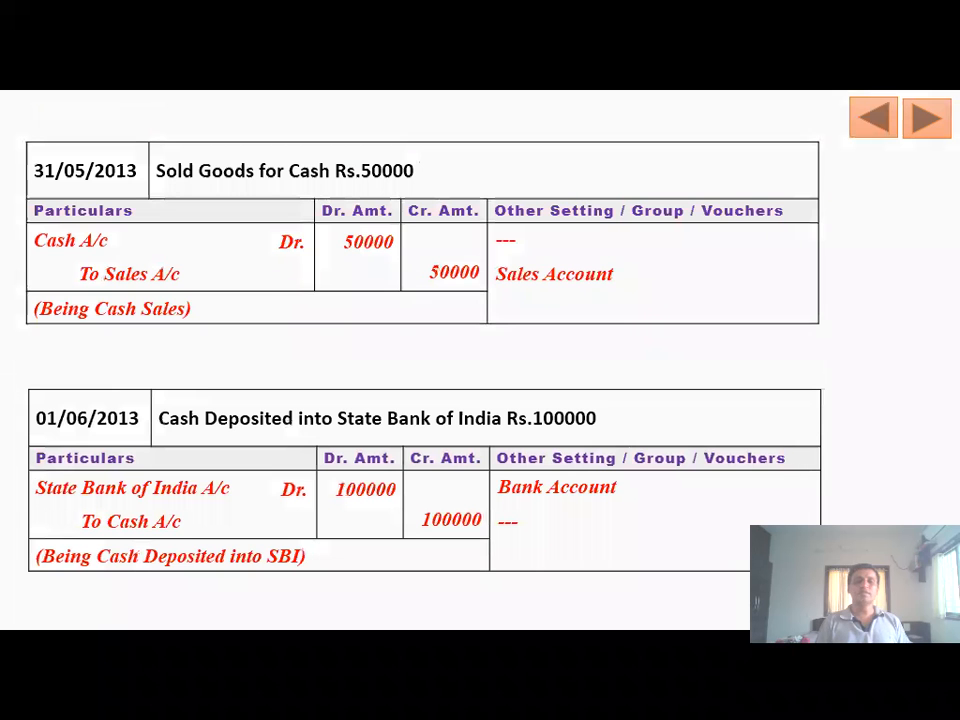
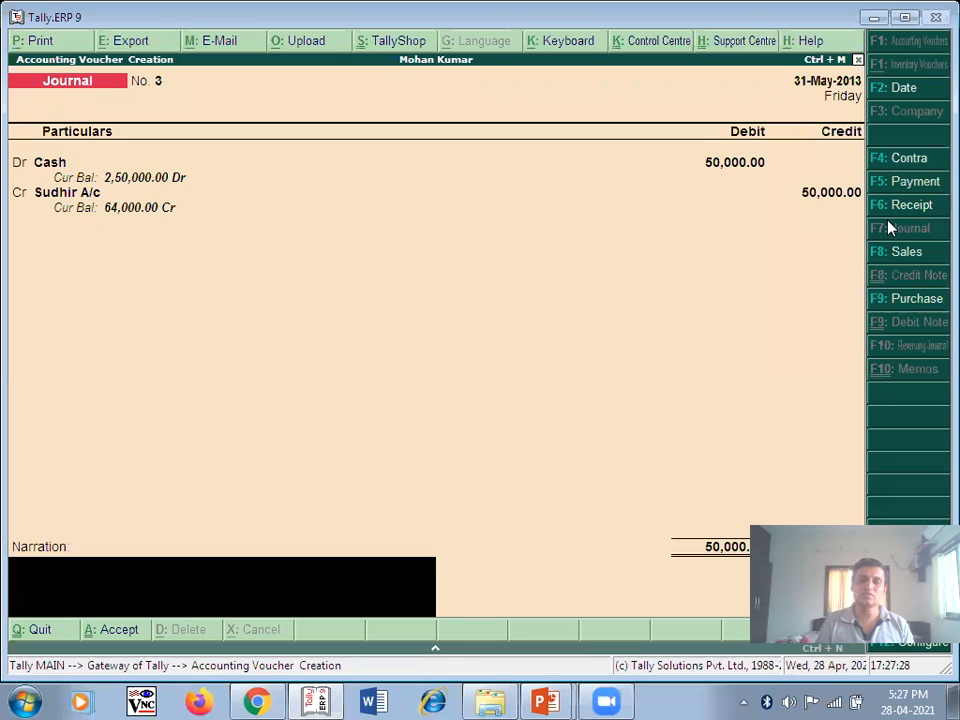
{"action": "key", "text": "BackSpace"}
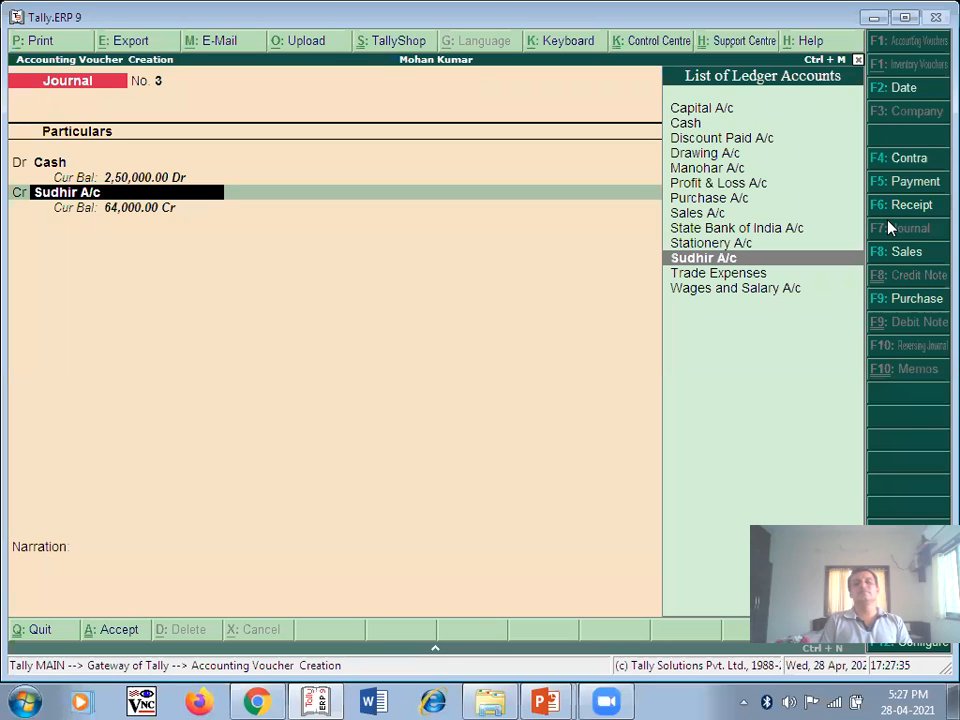
- Change the credit ledger to Sales A/c for 50,000
{"action": "type", "text": "S"}
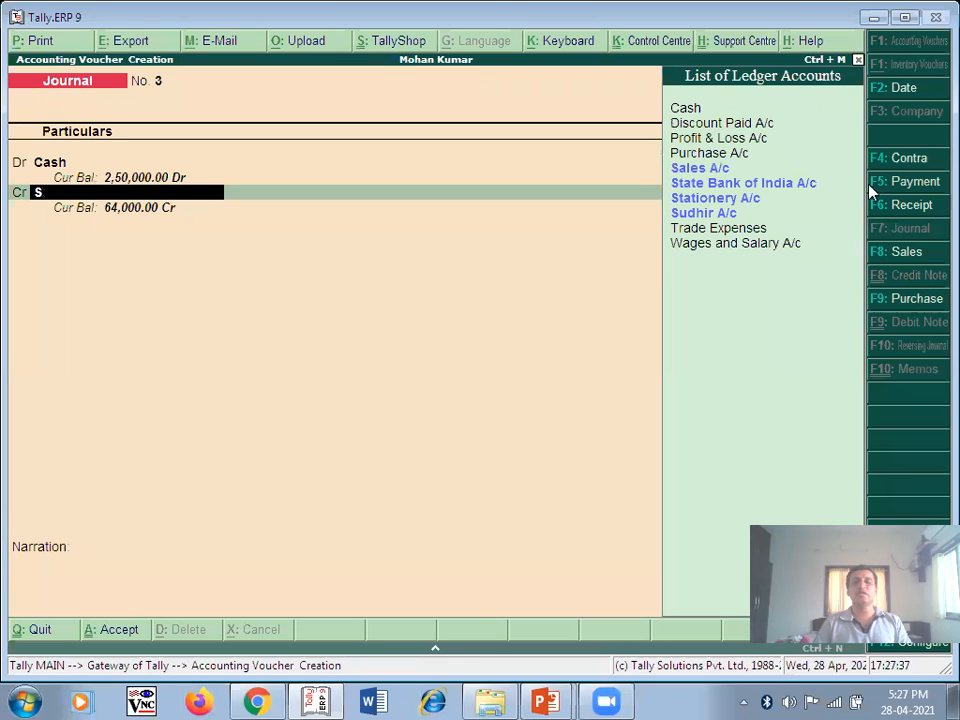
{"action": "left_click", "coordinate": [690, 172]}
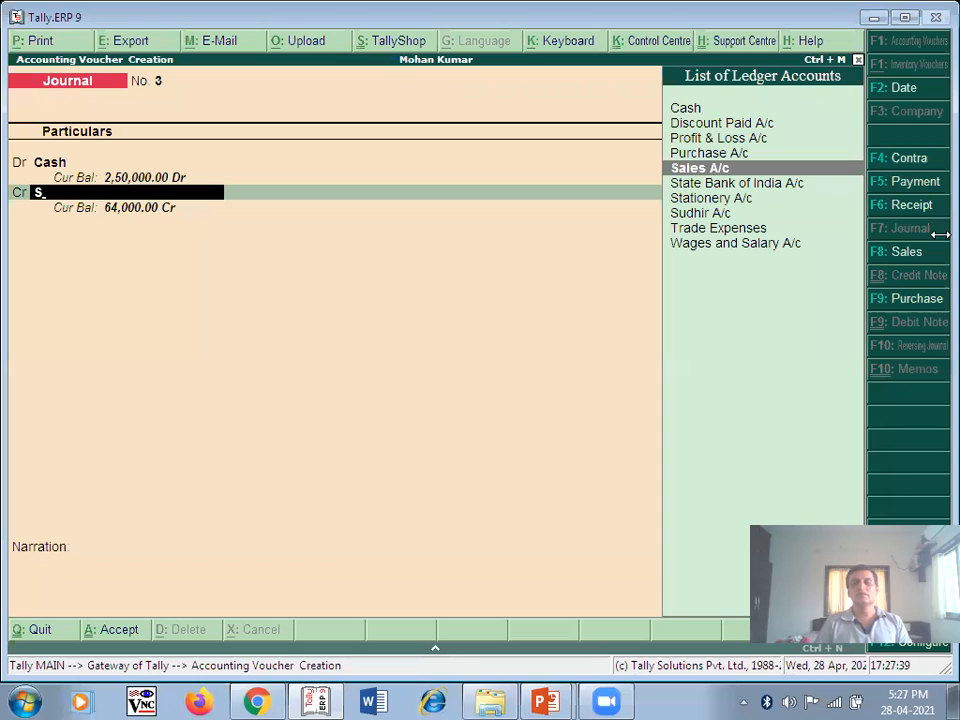
{"action": "key", "text": "Return"}
{"action": "key", "text": "Return"}
{"action": "key", "text": "Return"}
- Narrate 'Being Cash Sales' and save journal voucher No. 3
{"action": "type", "text": "B"}
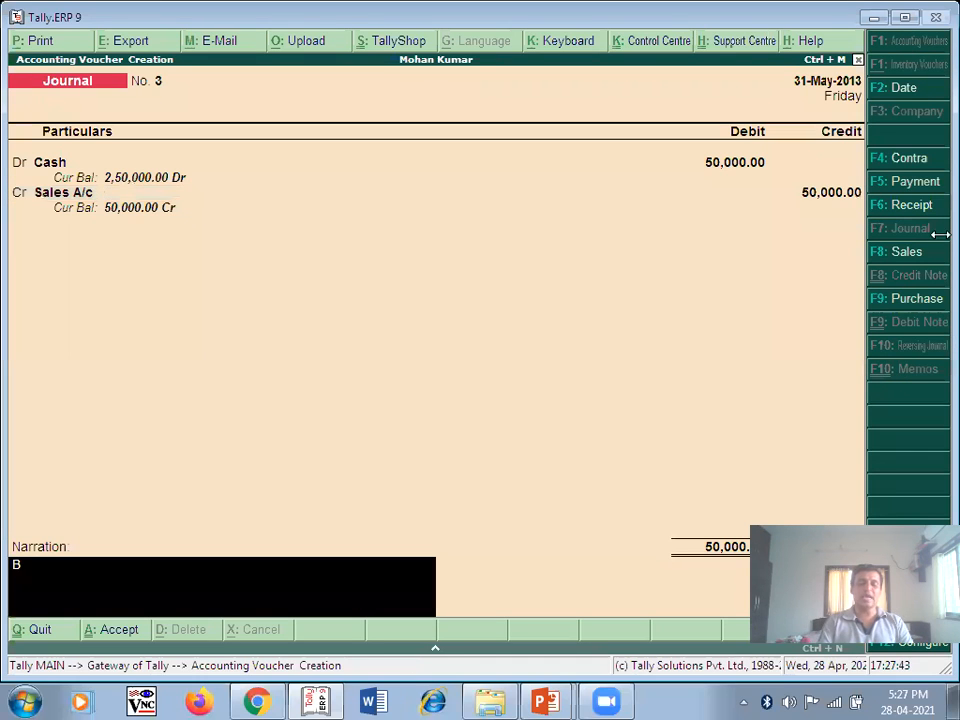
{"action": "type", "text": "ei"}
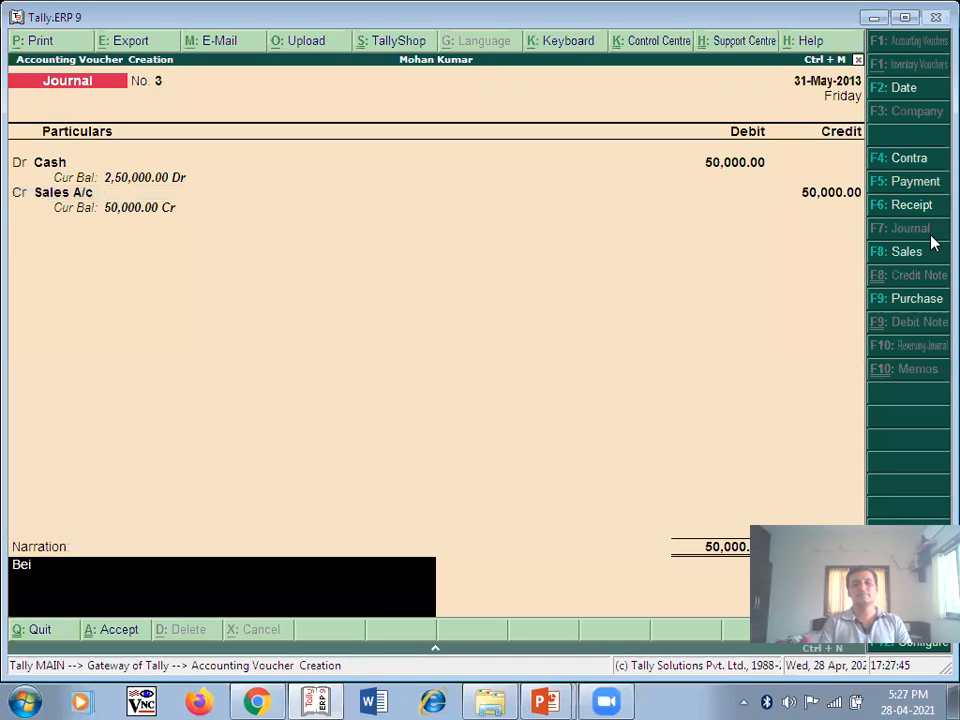
{"action": "type", "text": "ng Cash Sales"}
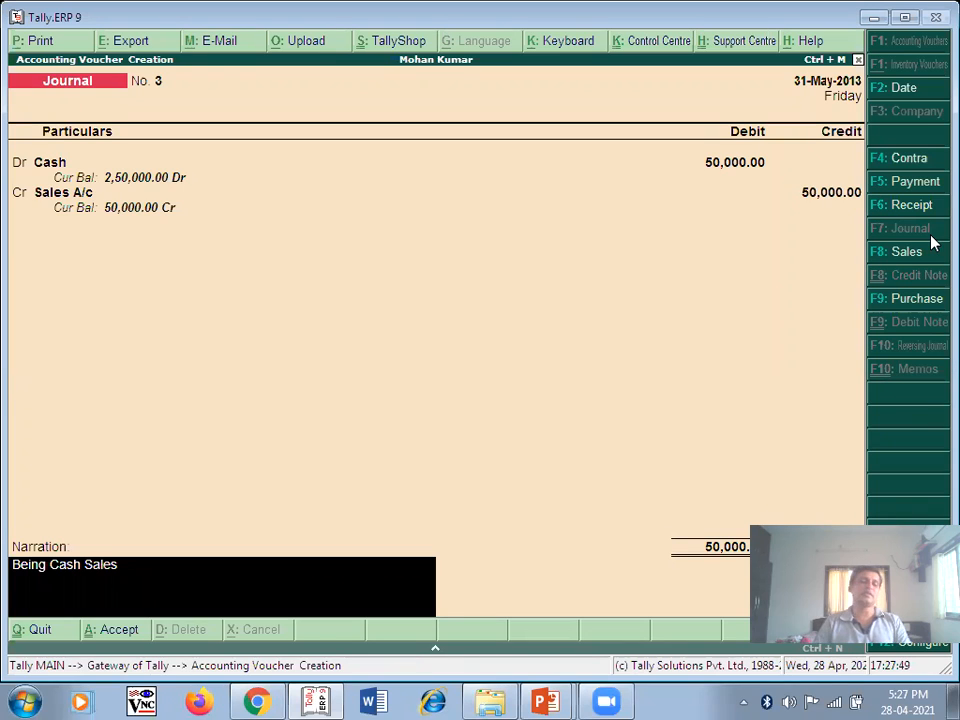
{"action": "key", "text": "Return"}
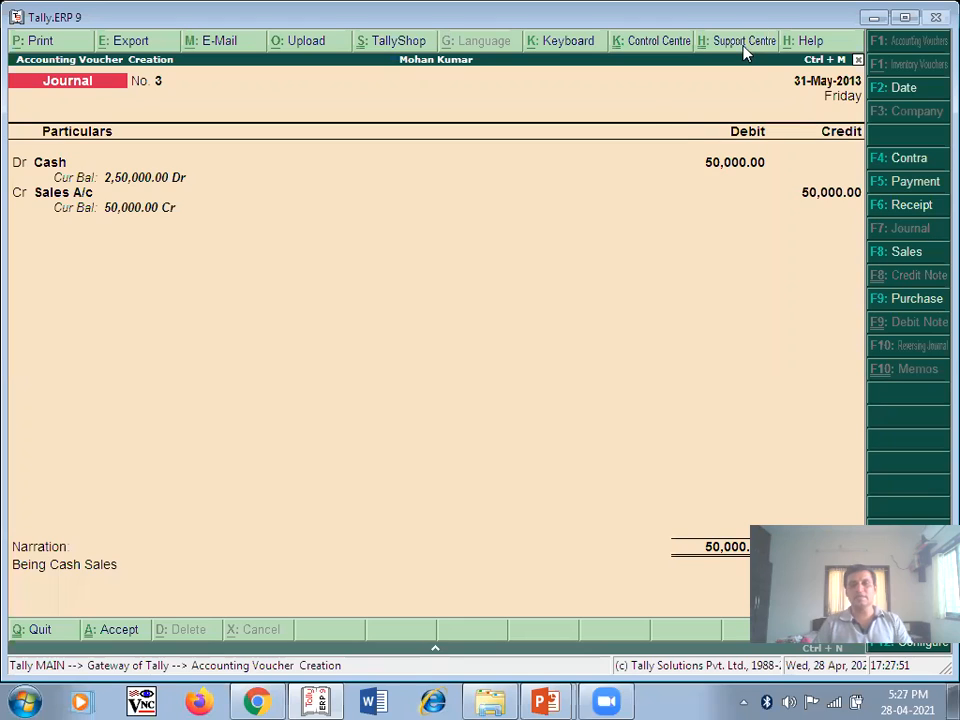
{"action": "key", "text": "Return"}
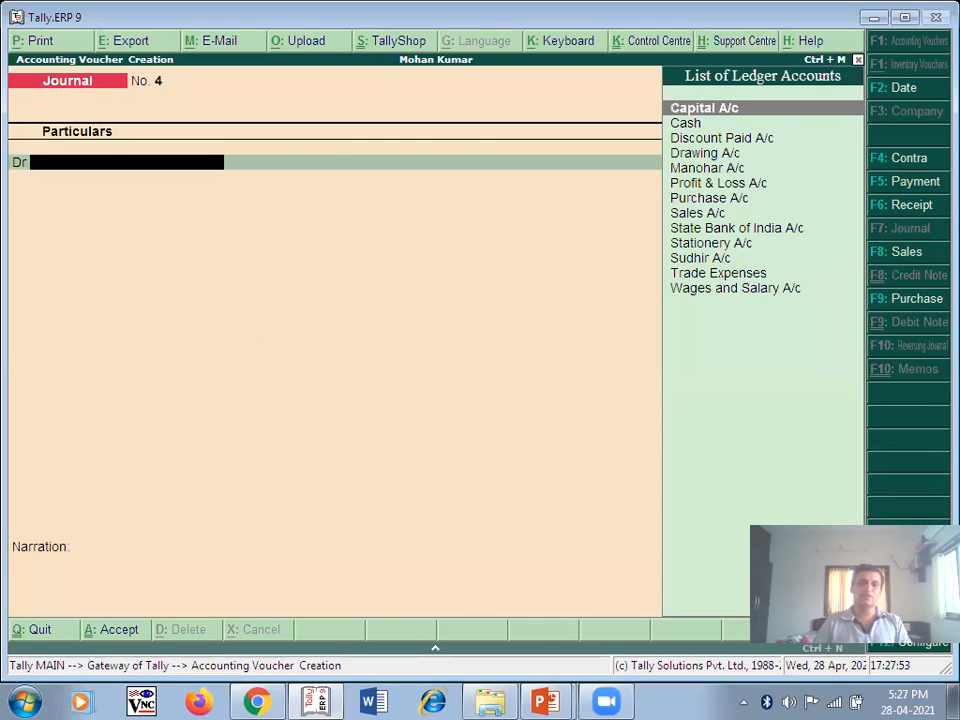
{"action": "key", "text": "alt+Tab"}
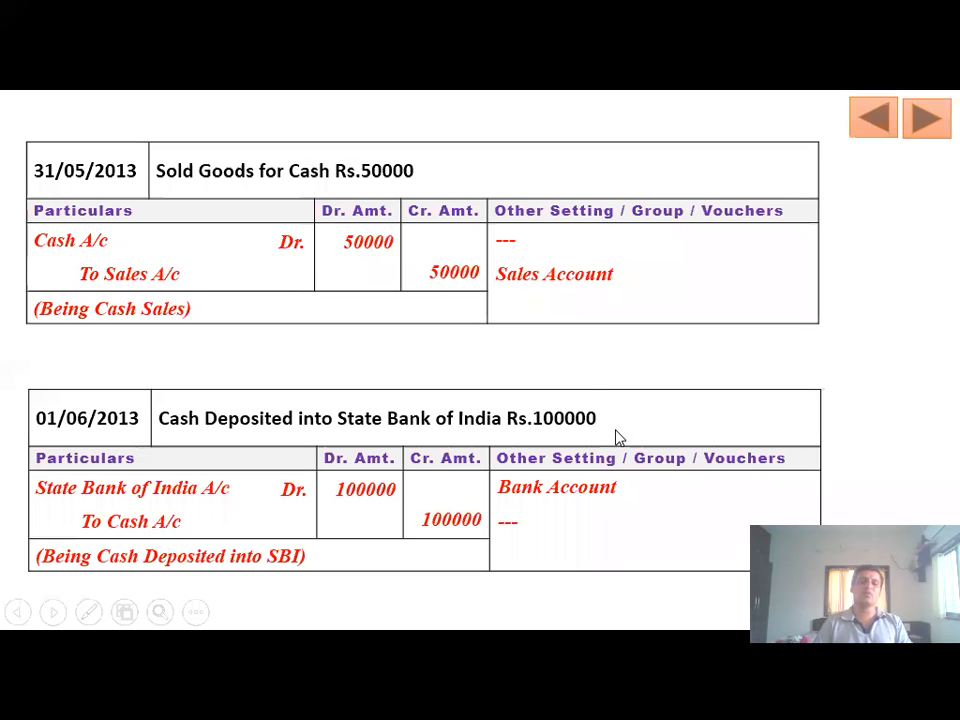
- Date voucher No. 4 1-Jun-2013 and debit State Bank of India A/c 1,00,000
{"action": "key", "text": "alt+Tab"}
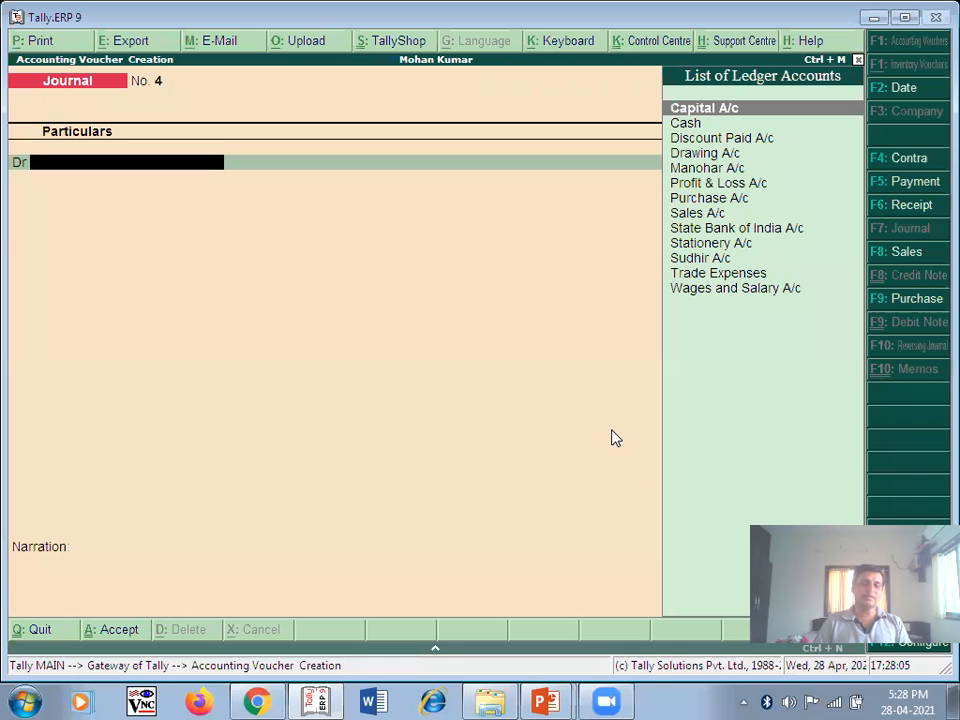
{"action": "key", "text": "F2"}
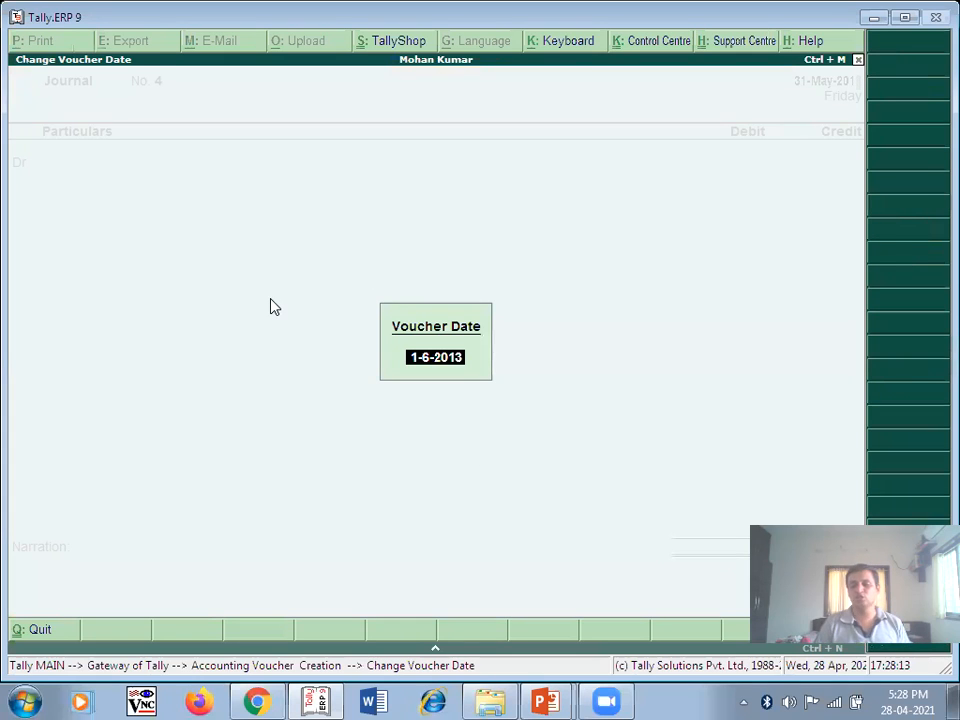
{"action": "key", "text": "Return"}
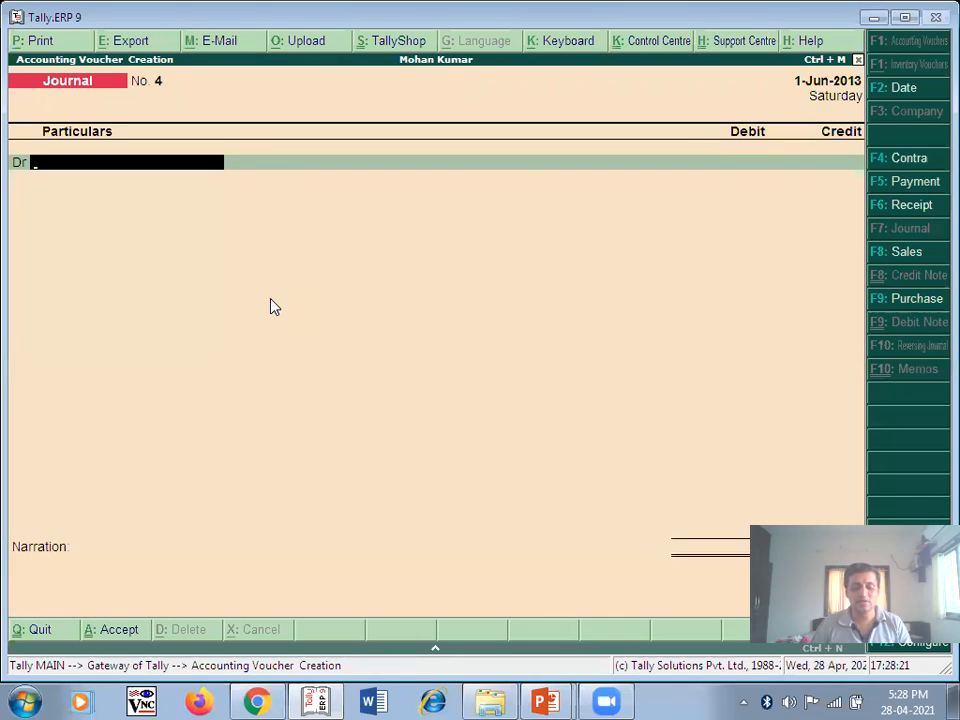
{"action": "type", "text": "S"}
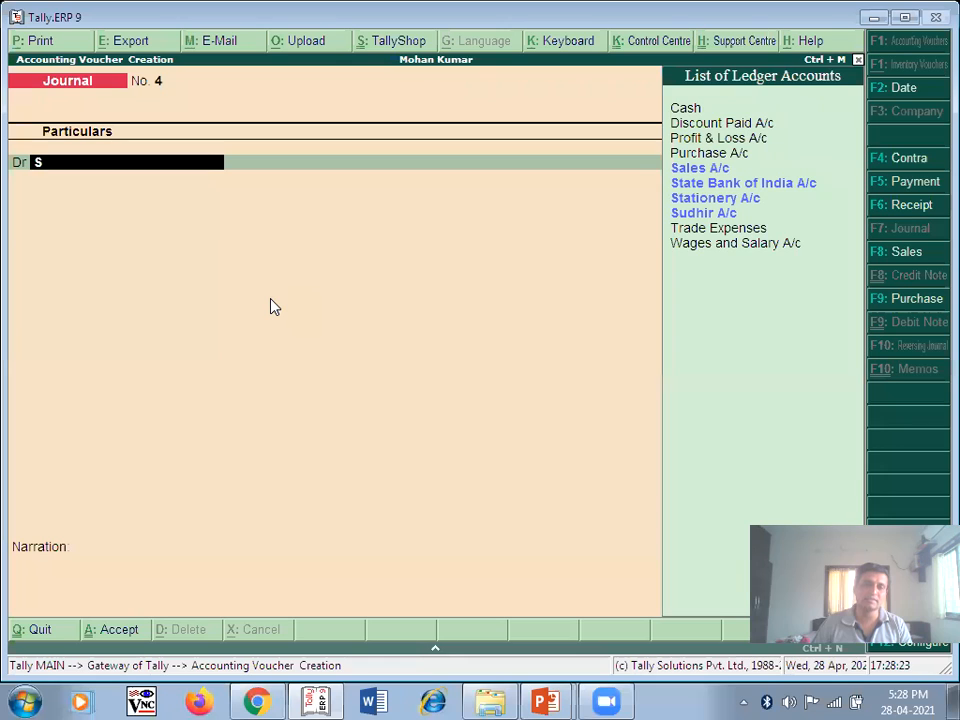
{"action": "left_click", "coordinate": [792, 189]}
{"action": "left_click", "coordinate": [792, 189]}
{"action": "type", "text": "100000"}
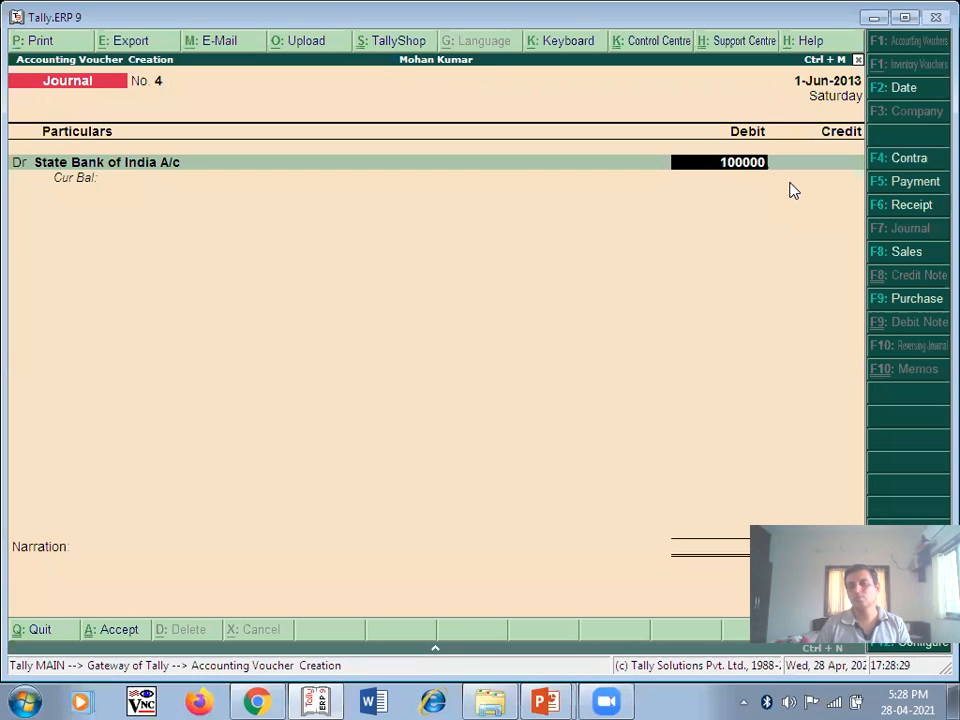
{"action": "key", "text": "Return"}
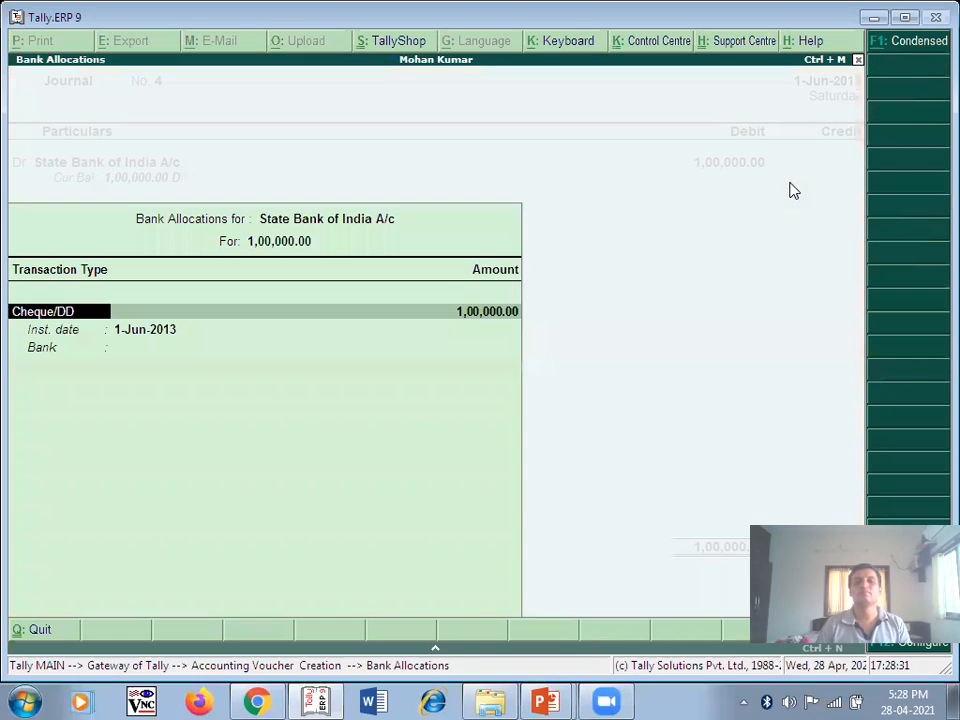
{"action": "key", "text": "Return"}
{"action": "key", "text": "Return"}
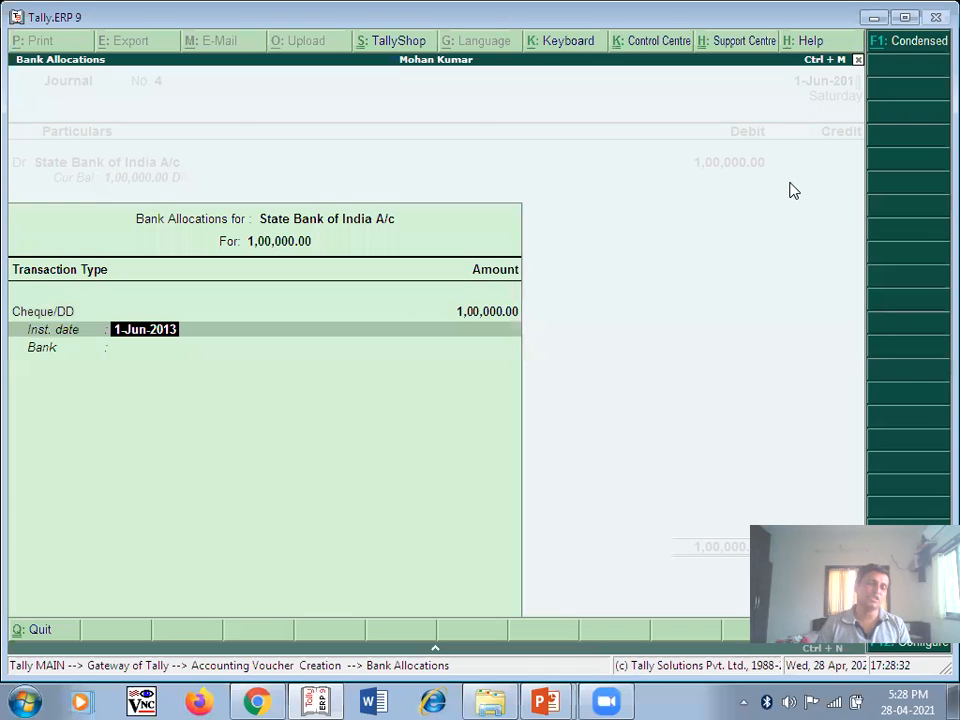
{"action": "key", "text": "Return"}
{"action": "key", "text": "Return"}
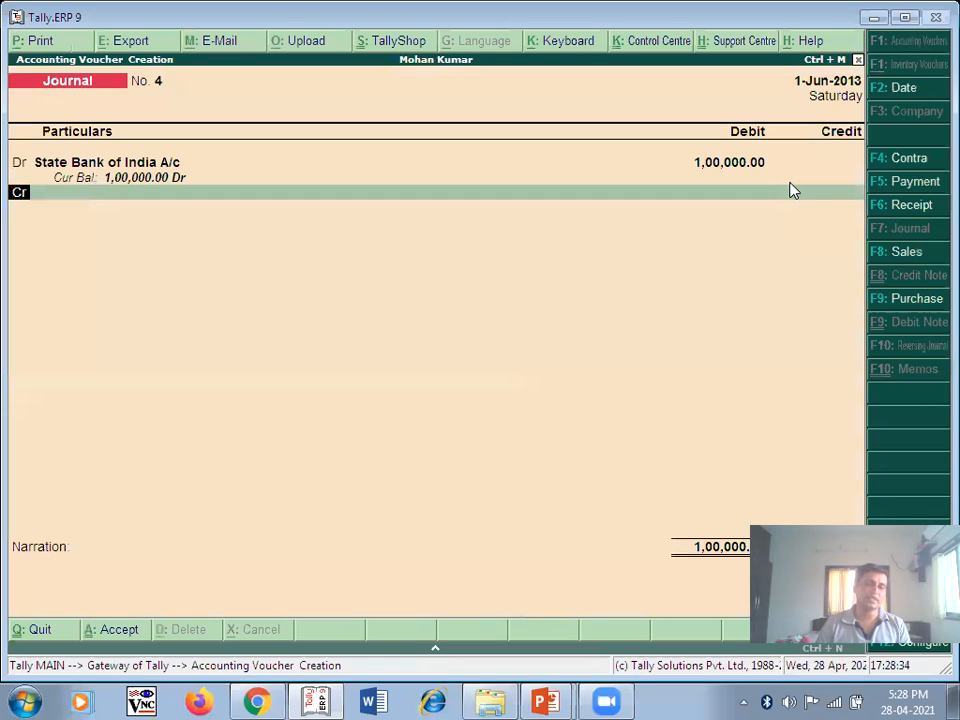
{"action": "key", "text": "Return"}
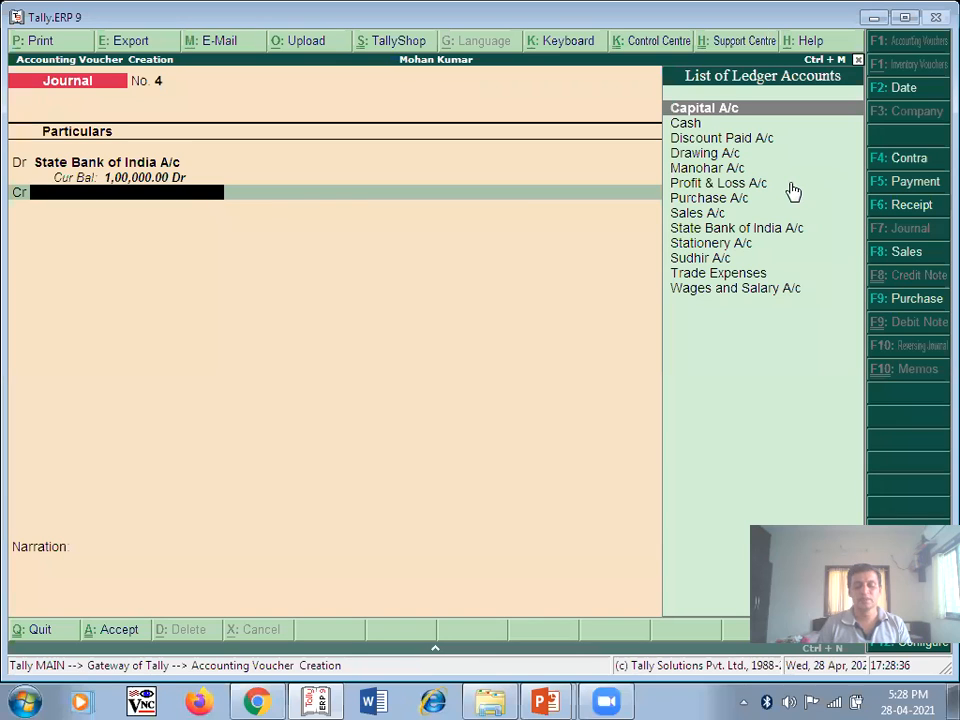
- Credit Cash 1,00,000, narrate 'Being Cash Deposited in to bank', and save the voucher
{"action": "type", "text": "C"}
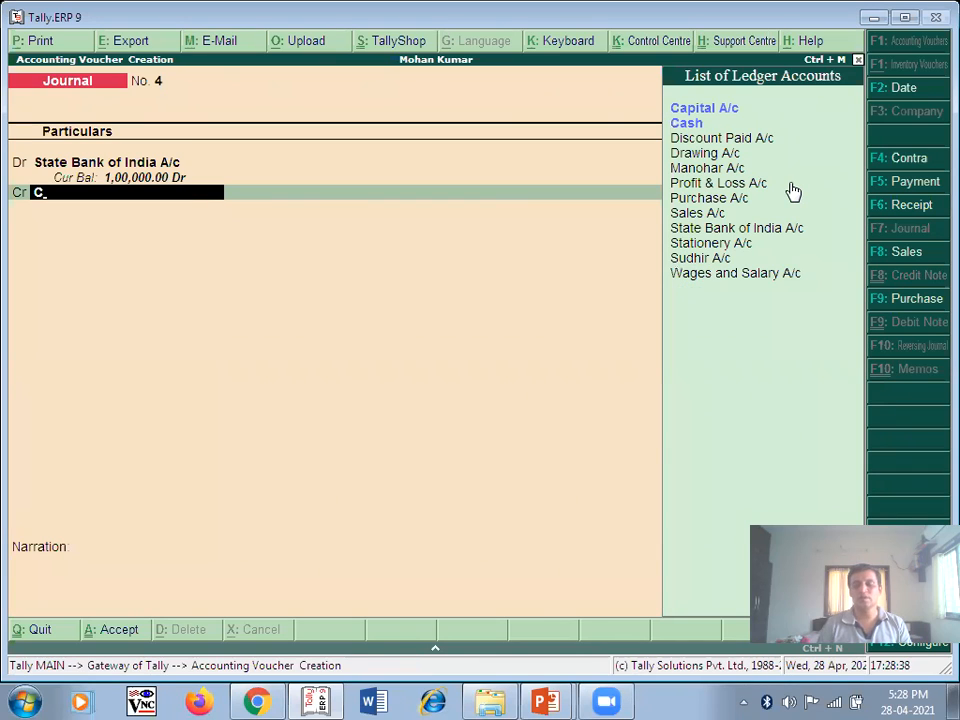
{"action": "key", "text": "Down"}
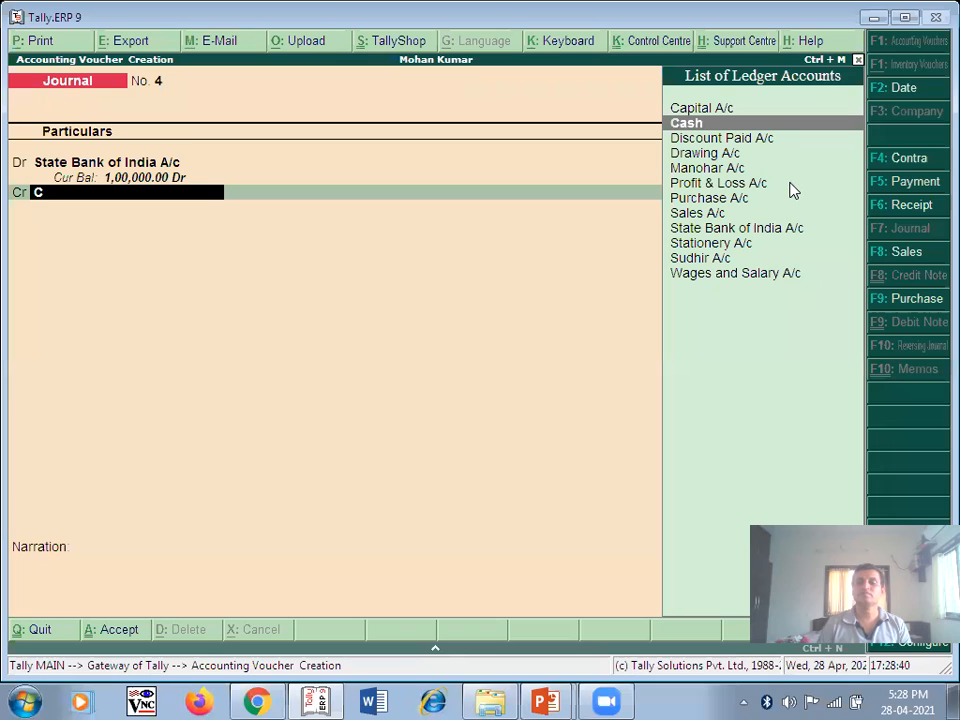
{"action": "key", "text": "Return"}
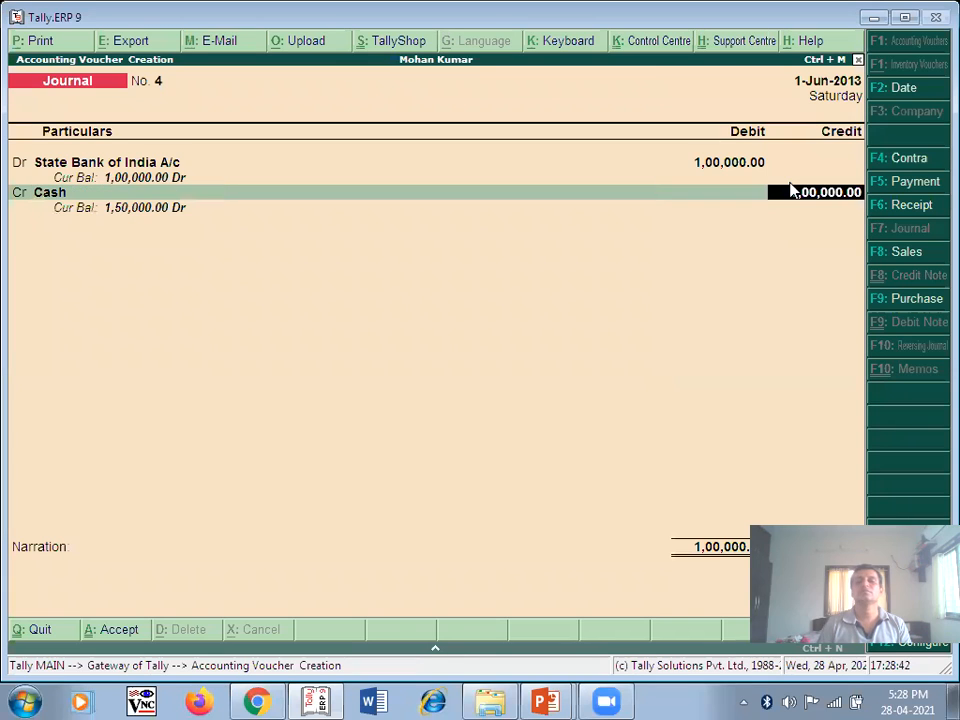
{"action": "key", "text": "Return"}
{"action": "type", "text": "B"}
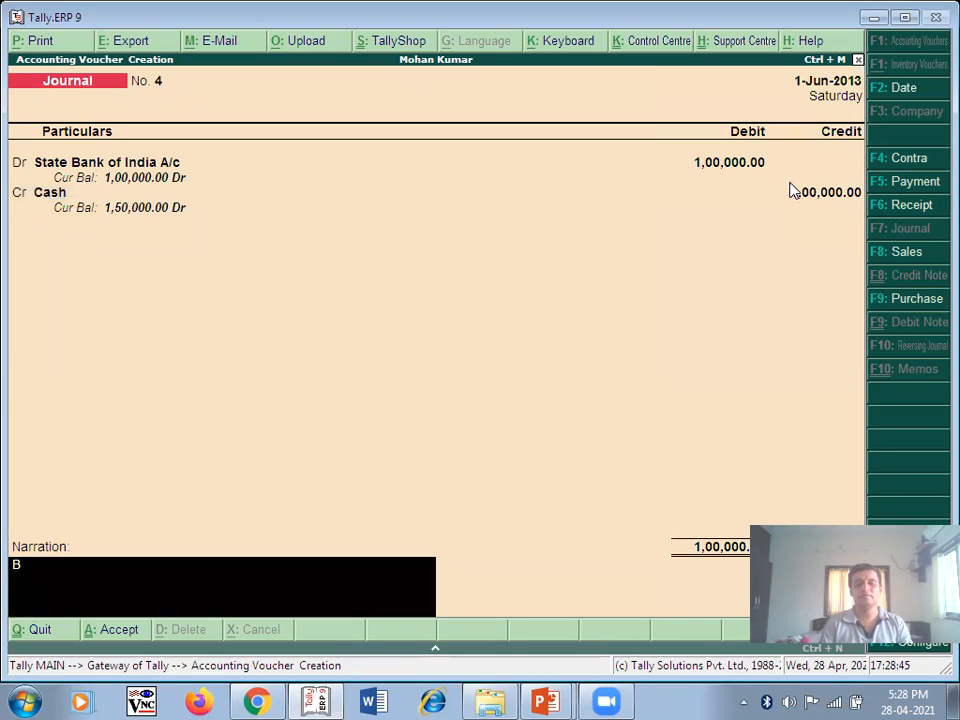
{"action": "type", "text": "eing Cash"}
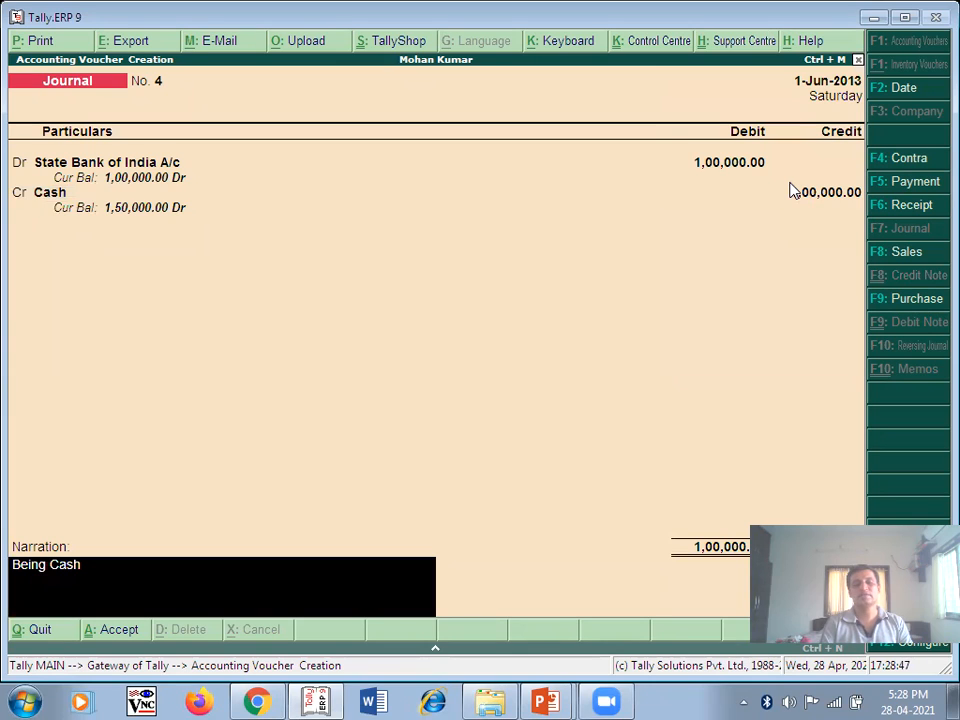
{"action": "type", "text": " Depo"}
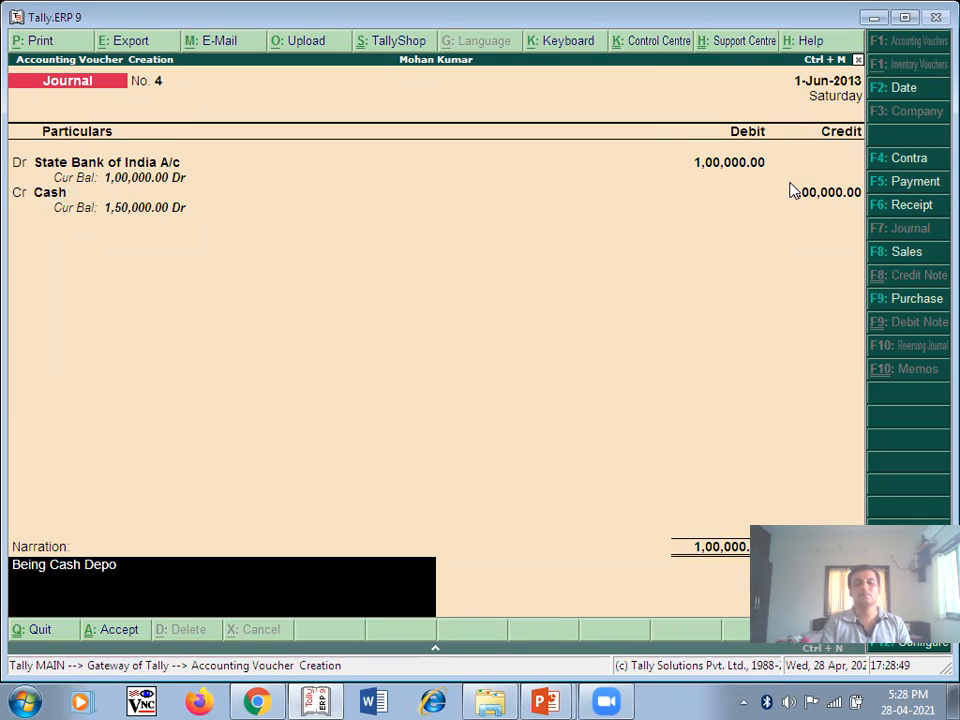
{"action": "type", "text": "sited in to bank"}
{"action": "key", "text": "Return"}
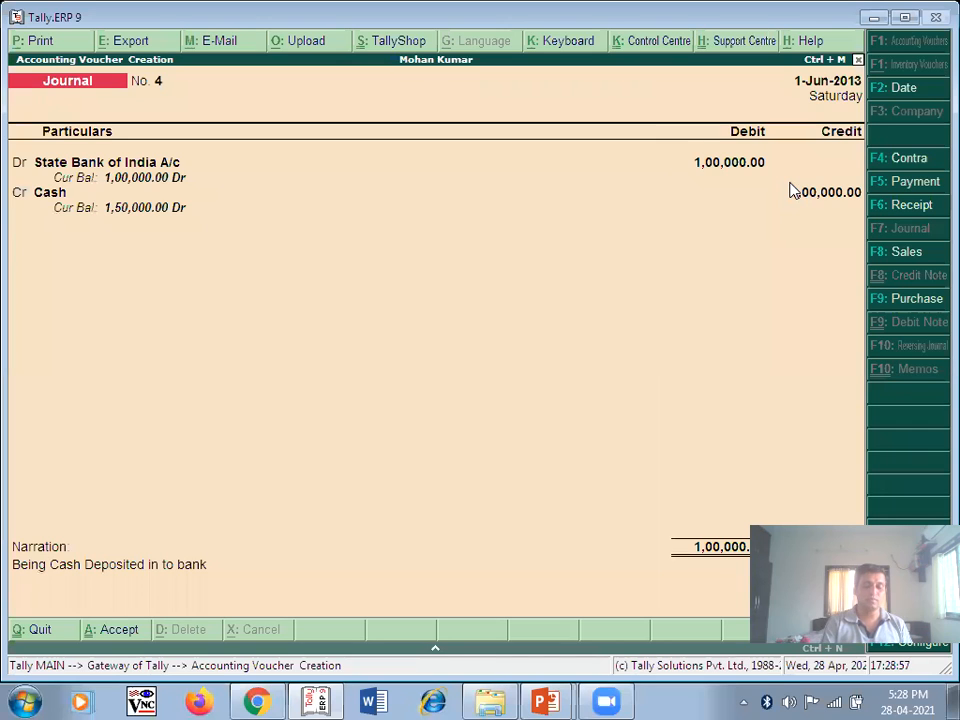
{"action": "key", "text": "Return"}
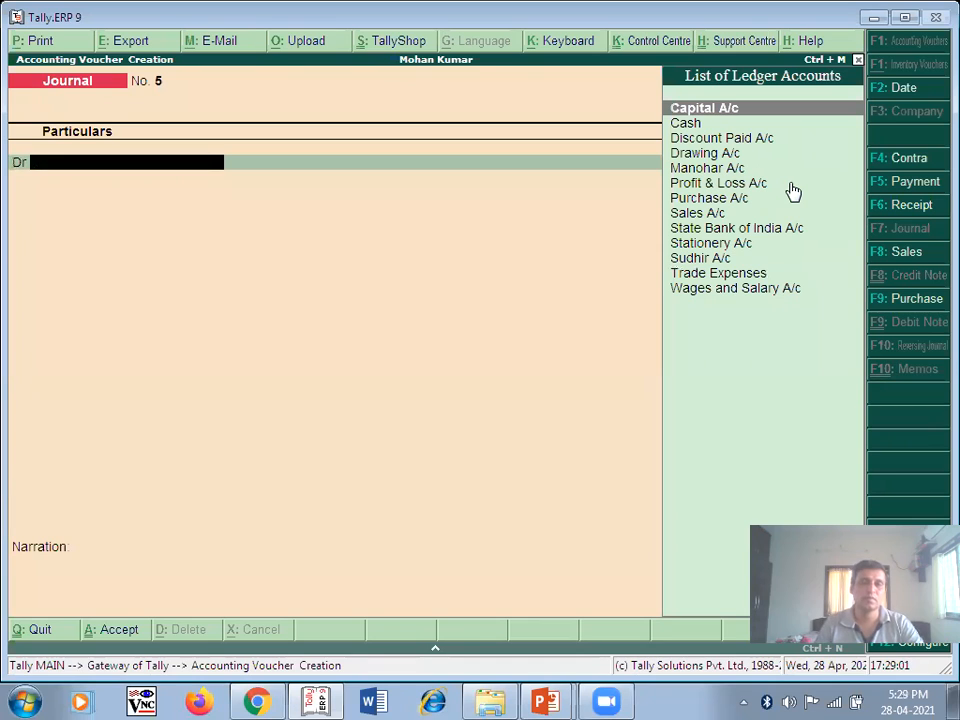
- Advance the lecture slides to the next set of transactions
{"action": "key", "text": "alt+Tab"}
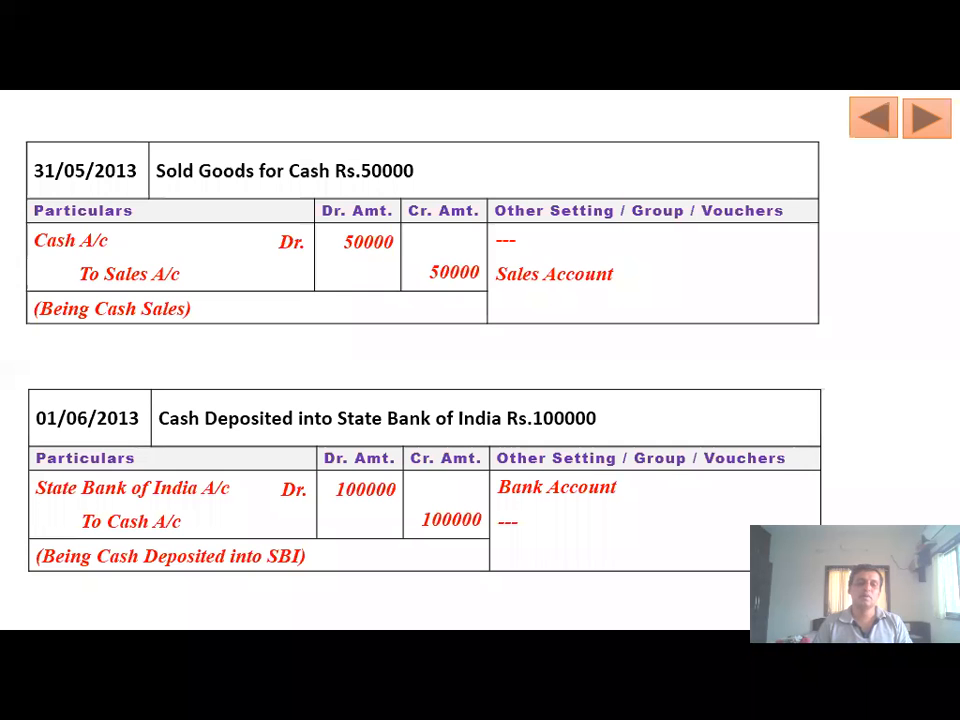
{"action": "left_click", "coordinate": [420, 263]}
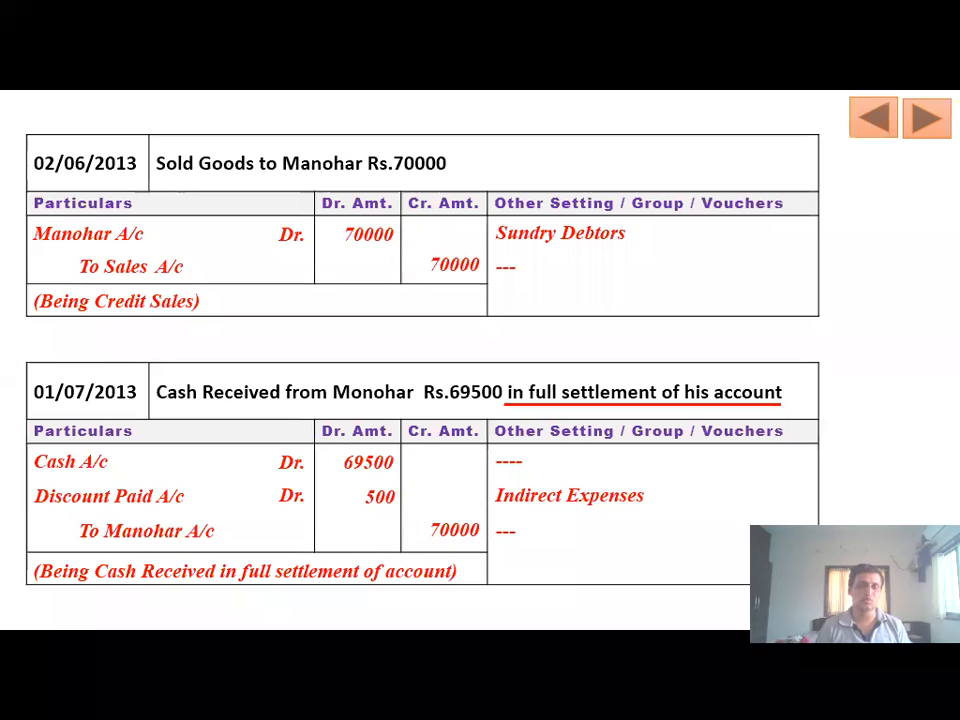
{"action": "key", "text": "alt+Tab"}
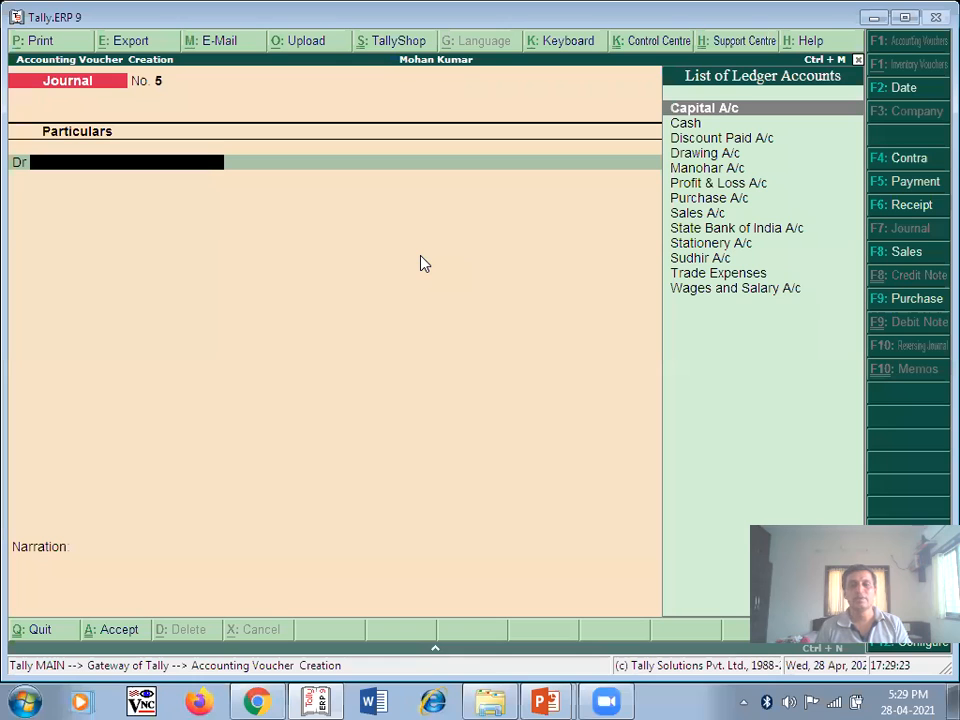
- Keep 2-Jun-2013 as the date of journal No. 5 and begin the Manohar debit line
{"action": "left_click", "coordinate": [903, 90]}
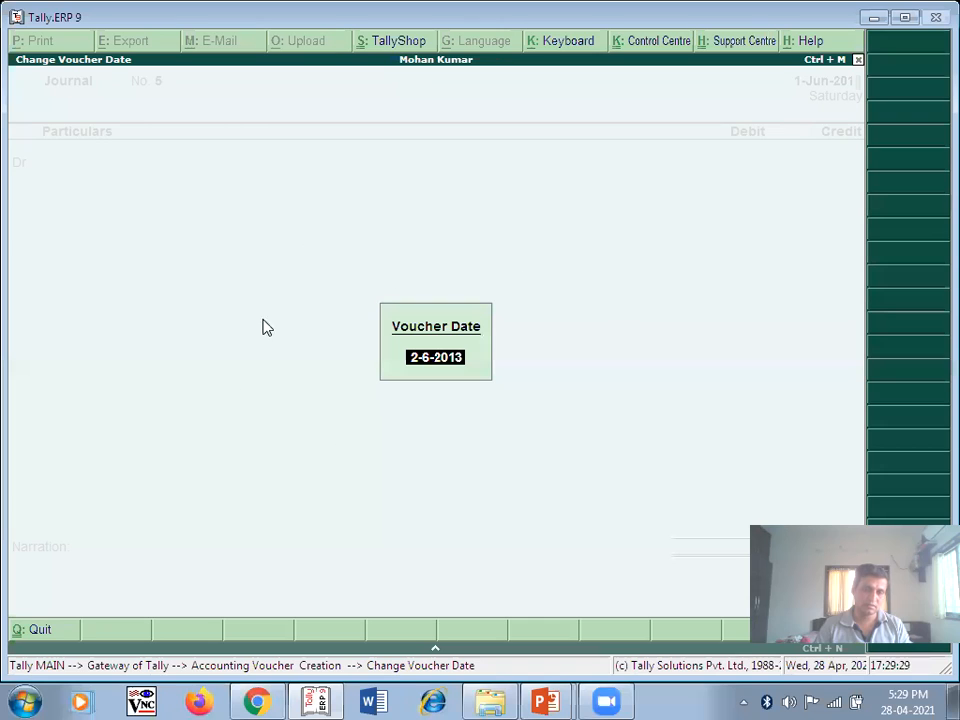
{"action": "key", "text": "Return"}
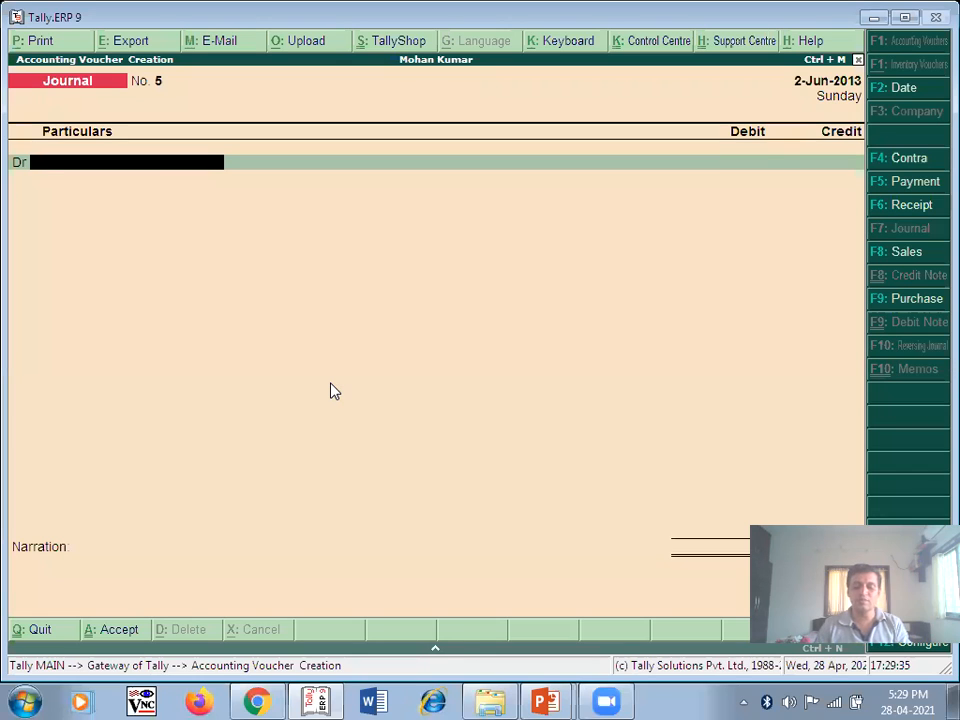
{"action": "type", "text": "Manohar A/c"}
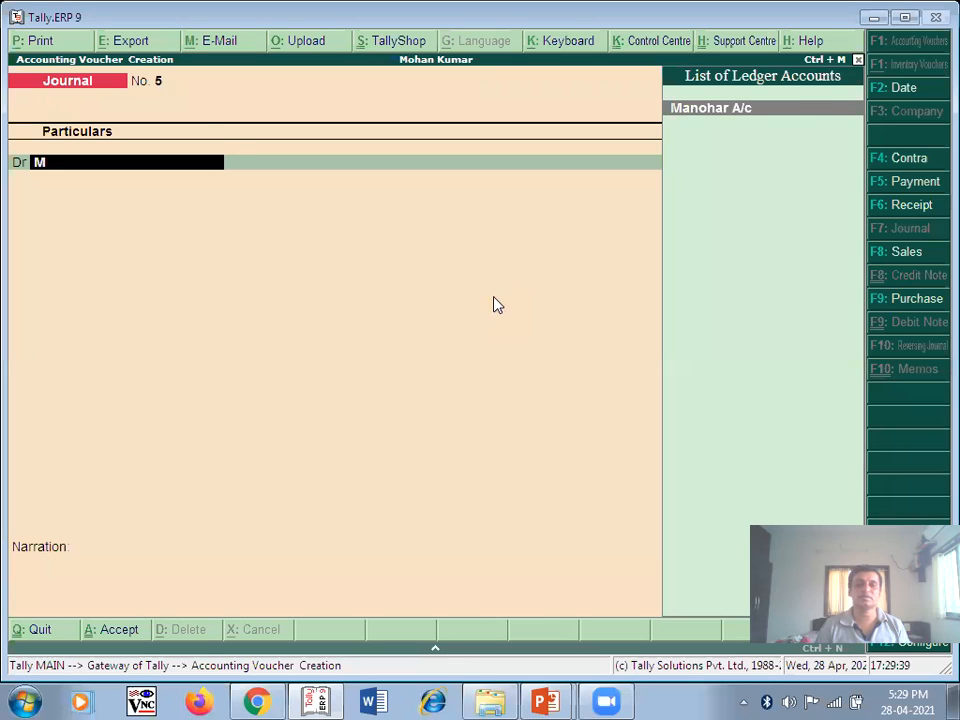
- Debit Manohar A/c with 70,000
{"action": "key", "text": "Return"}
{"action": "type", "text": "70000"}
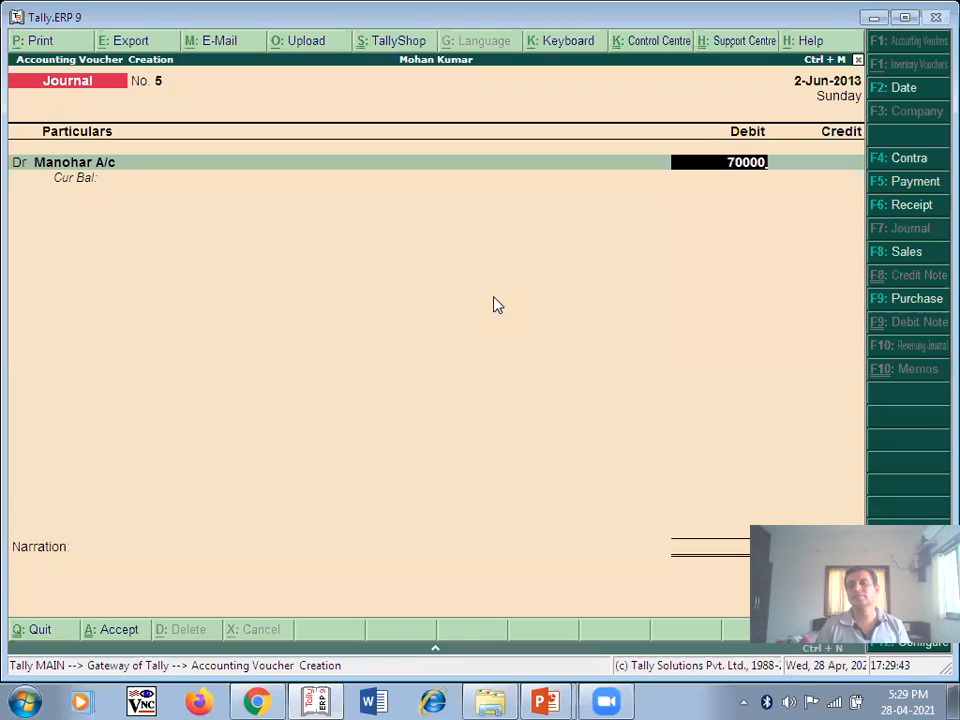
{"action": "key", "text": "Return"}
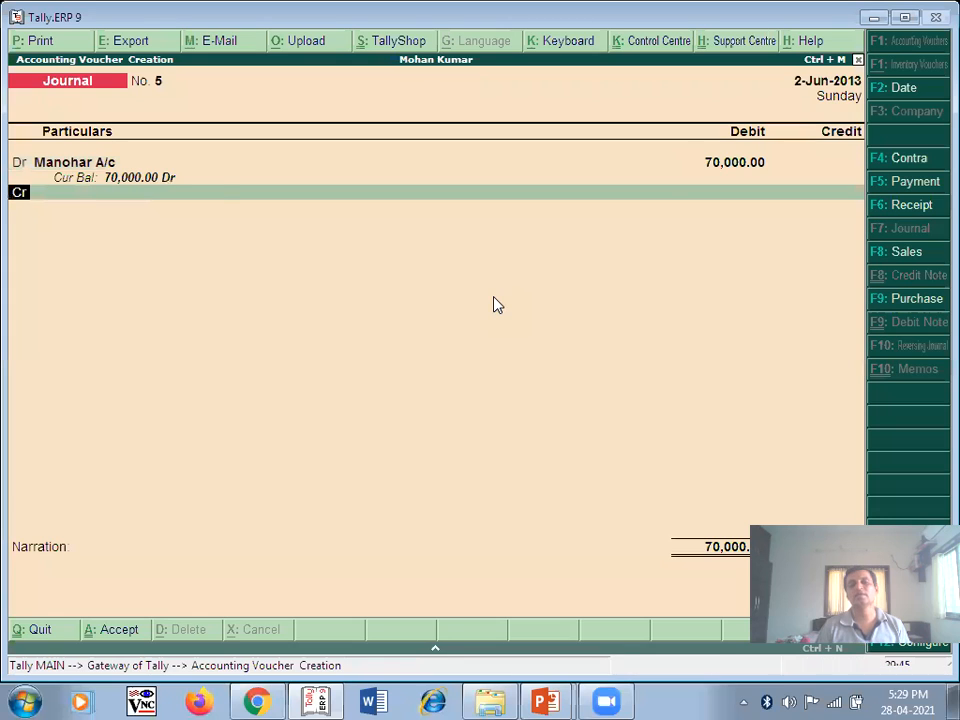
{"action": "key", "text": "Return"}
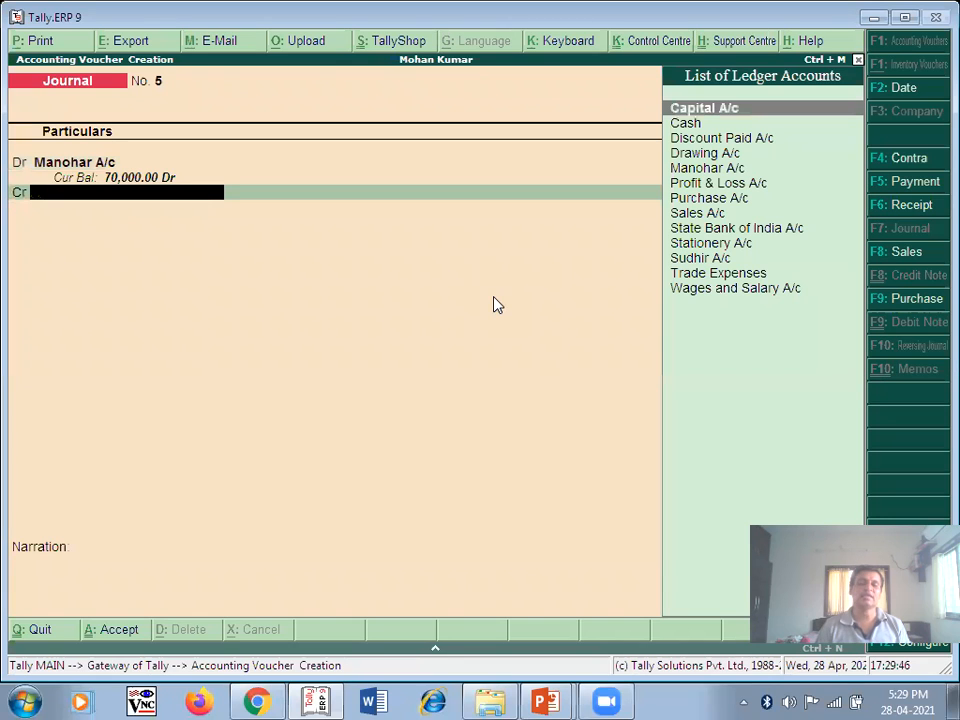
- Credit Sales A/c, narrate 'Being Cridit Sales', and save journal No. 5
{"action": "type", "text": "Sales A/c"}
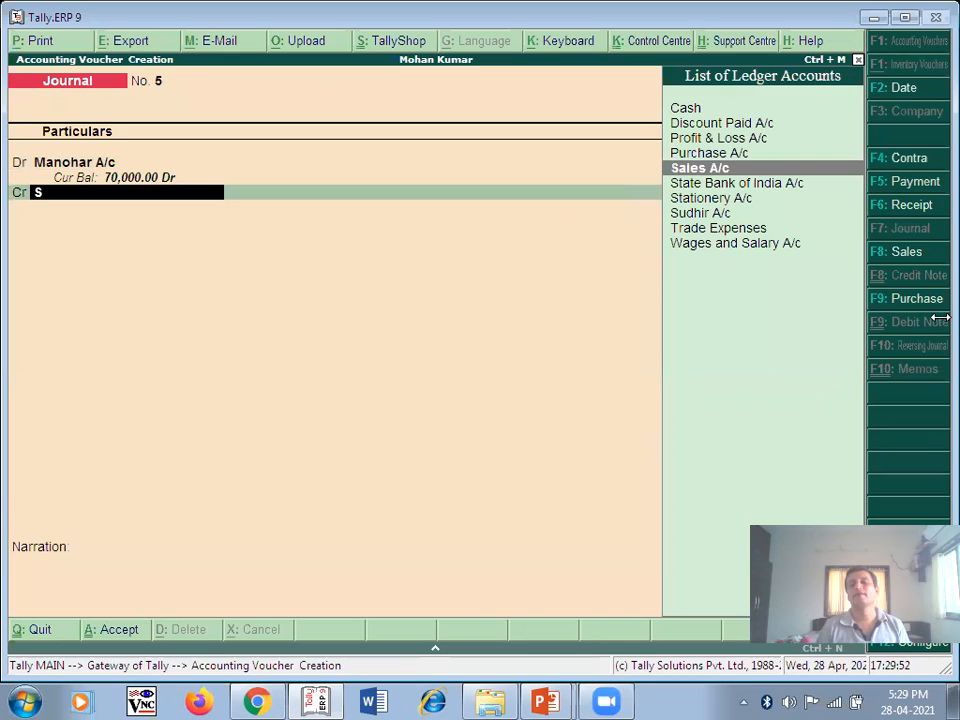
{"action": "key", "text": "Return"}
{"action": "key", "text": "Return"}
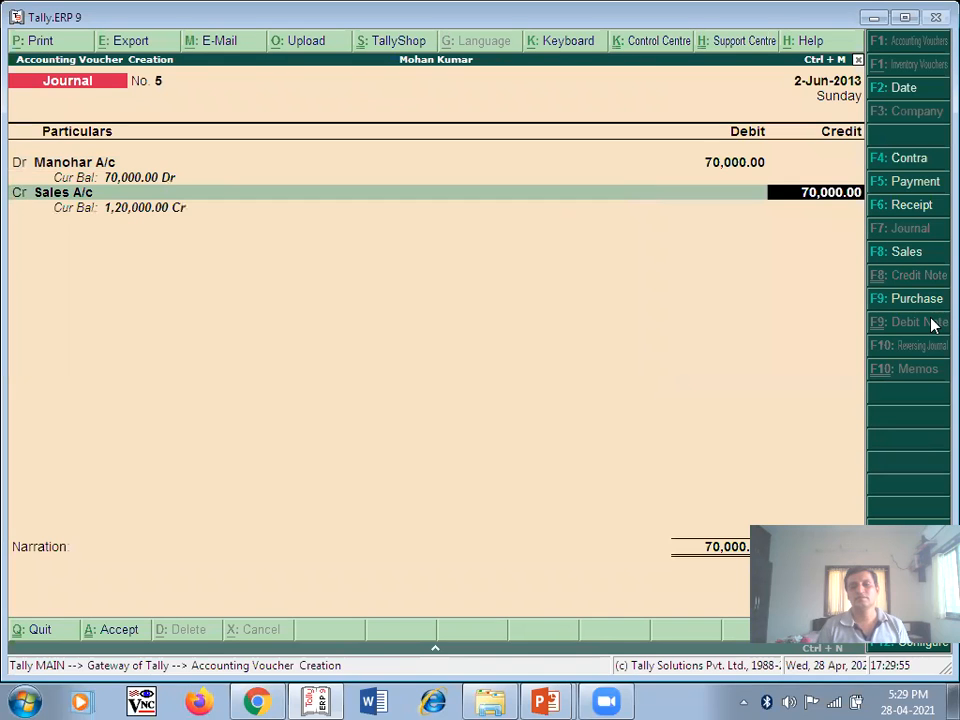
{"action": "key", "text": "Return"}
{"action": "type", "text": "B"}
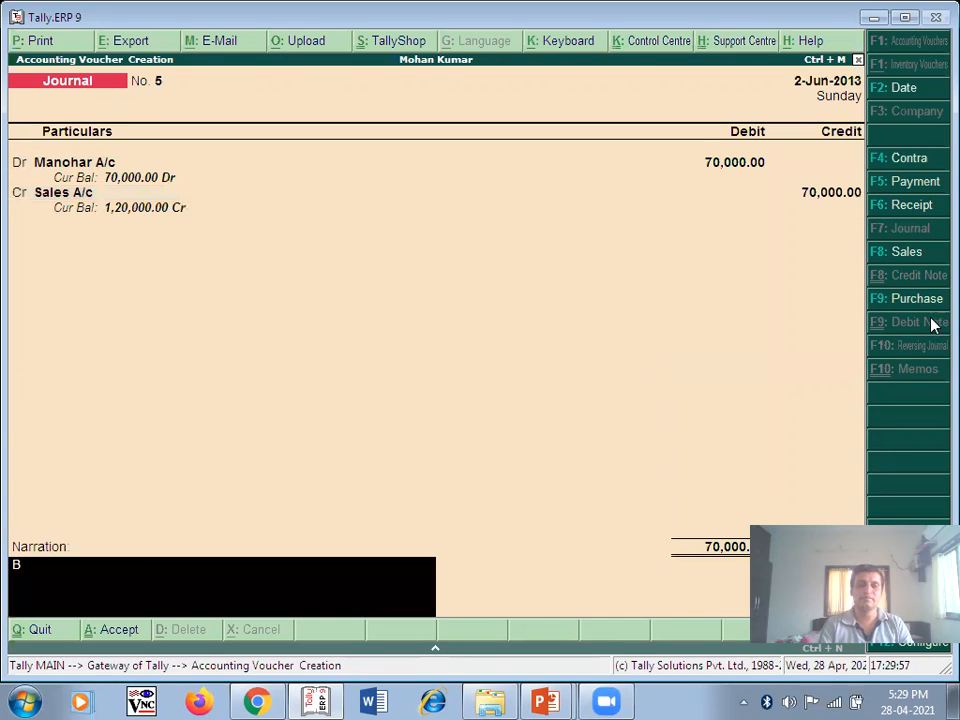
{"action": "type", "text": "eing Cridit Sales"}
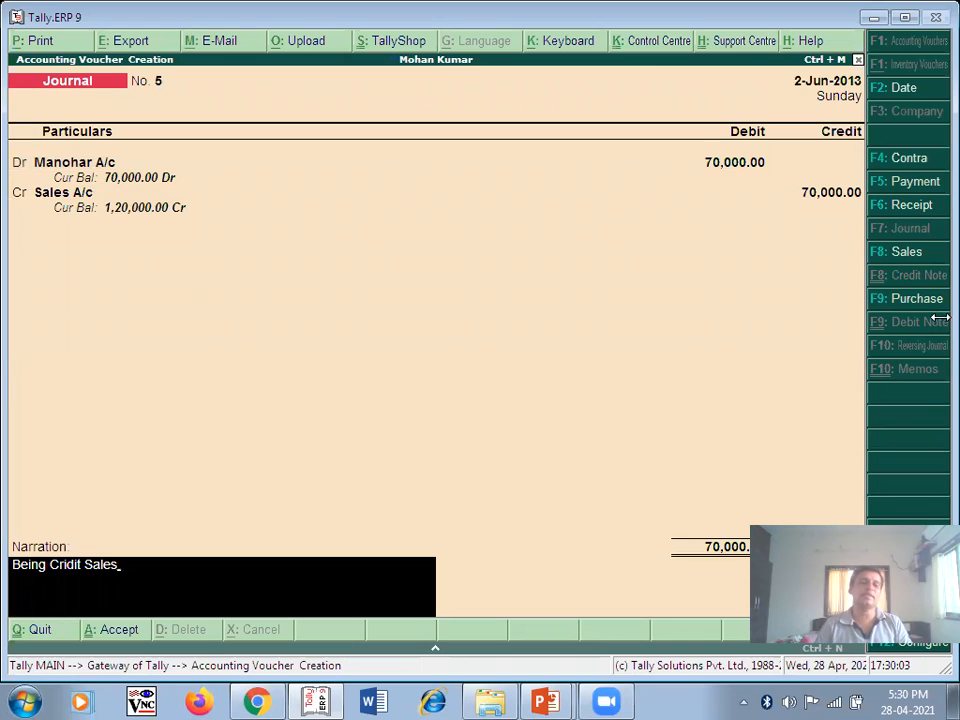
{"action": "key", "text": "Return"}
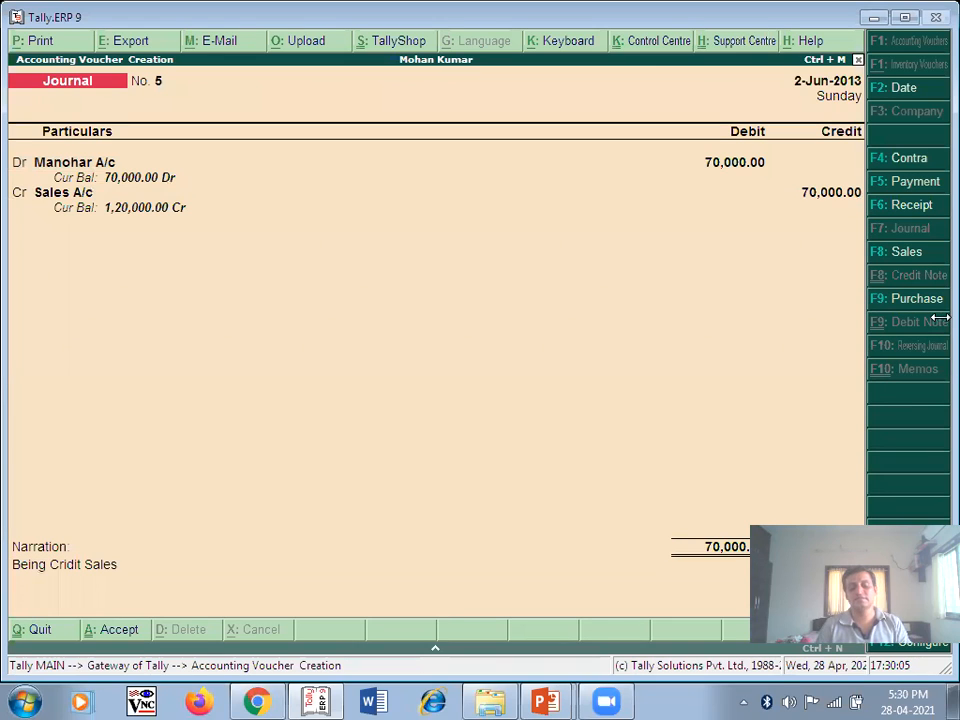
{"action": "key", "text": "Return"}
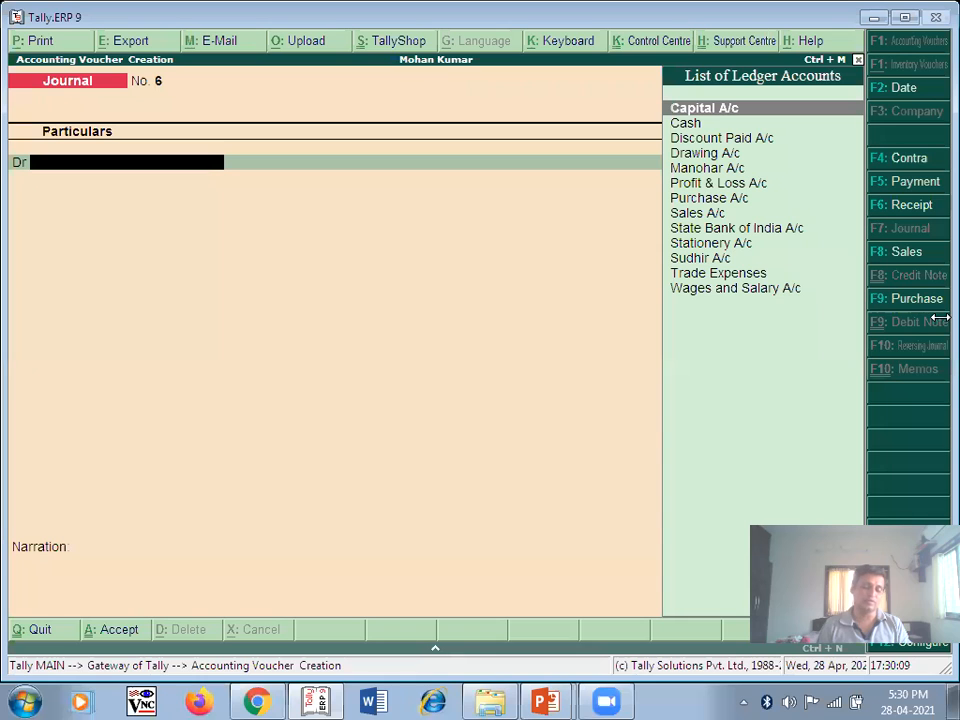
- Switch to the lecture slide showing the 01/07/2013 Manohar settlement entry
{"action": "key", "text": "alt+Tab"}
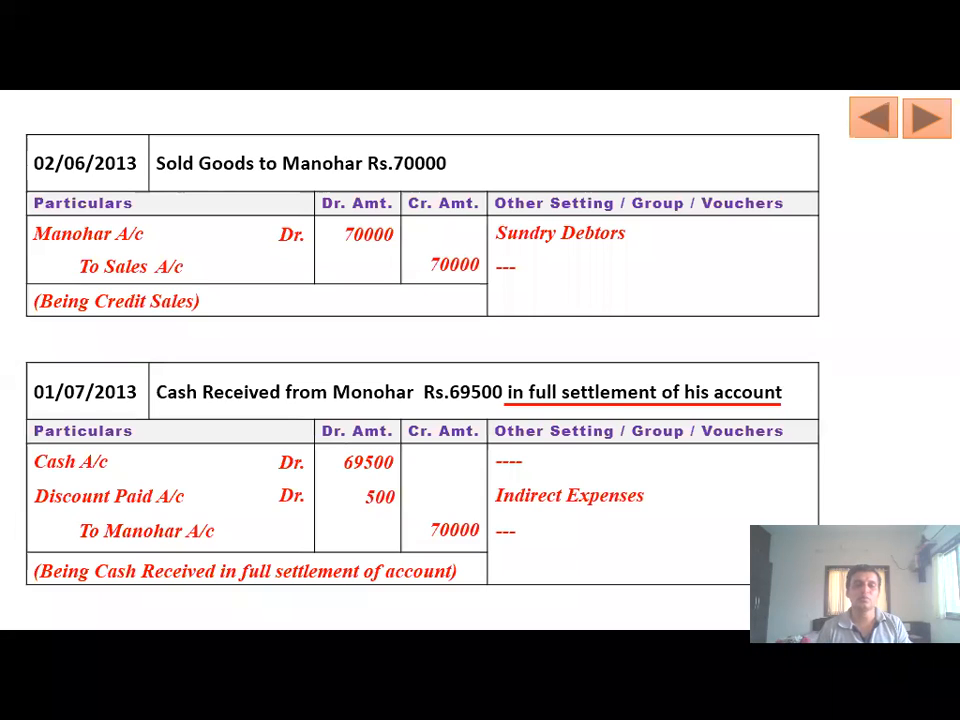
- Date voucher No. 6 1-Jul-2013 and debit Cash 69,500
{"action": "key", "text": "alt+Tab"}
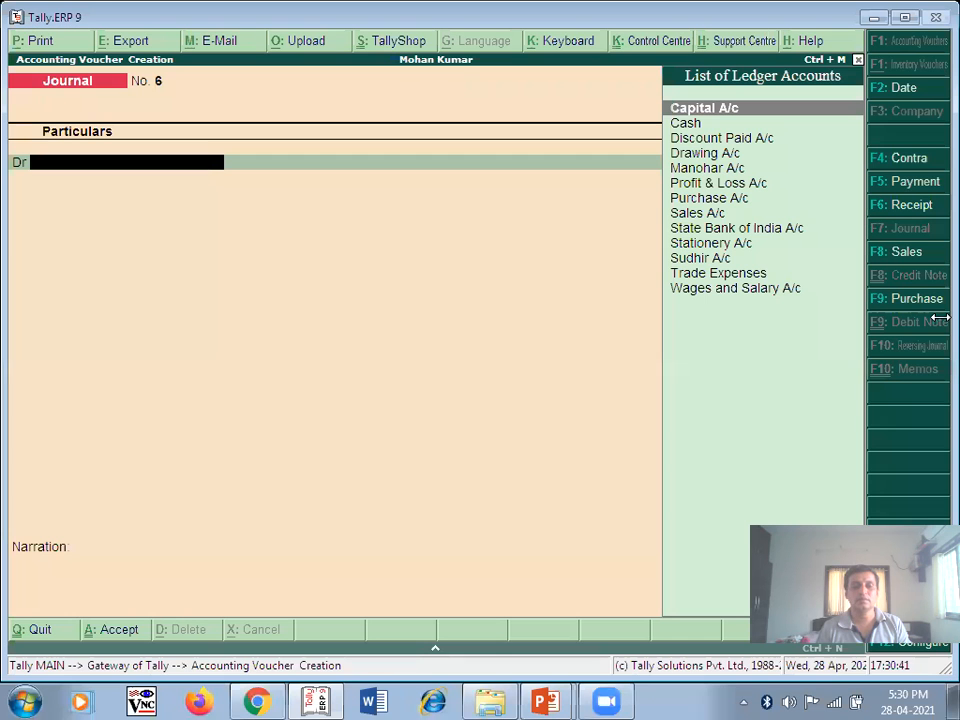
{"action": "key", "text": "F2"}
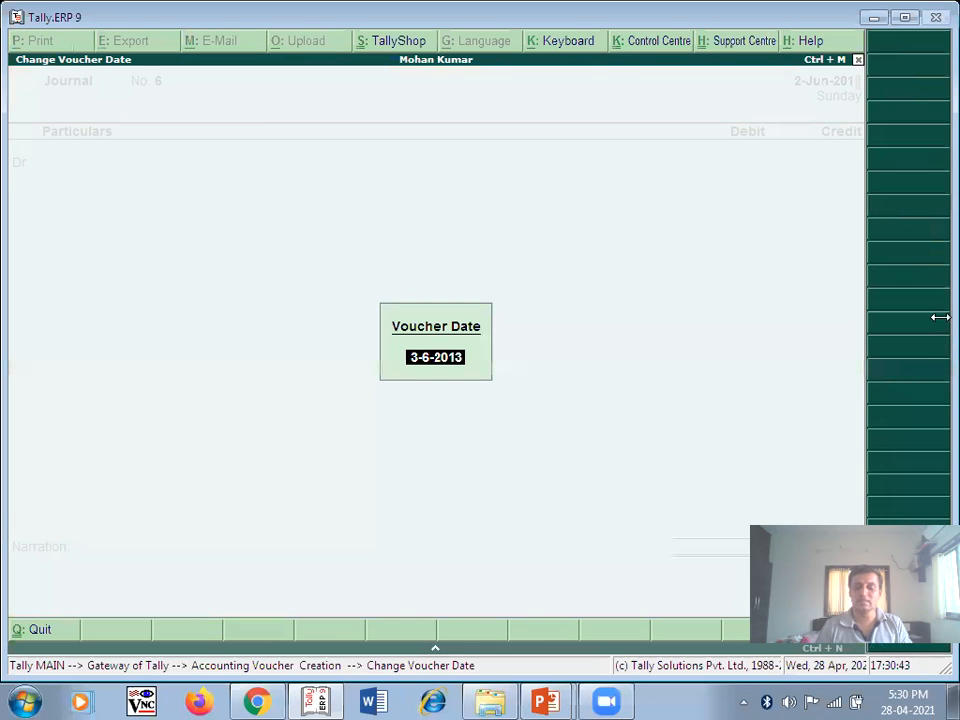
{"action": "type", "text": "1/7"}
{"action": "key", "text": "Return"}
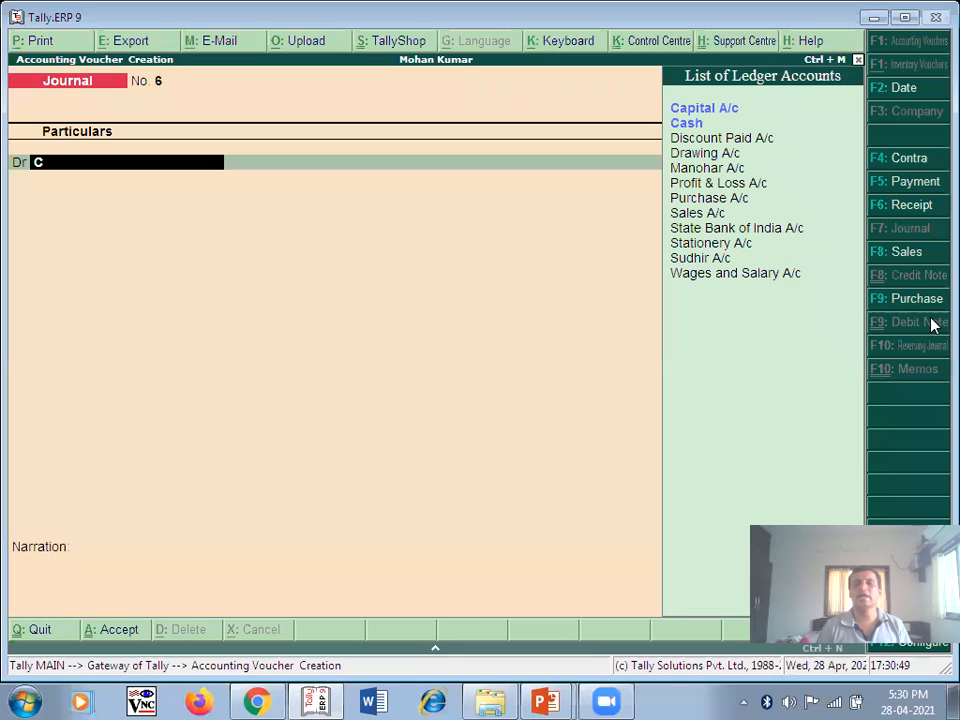
{"action": "double_click", "coordinate": [693, 124]}
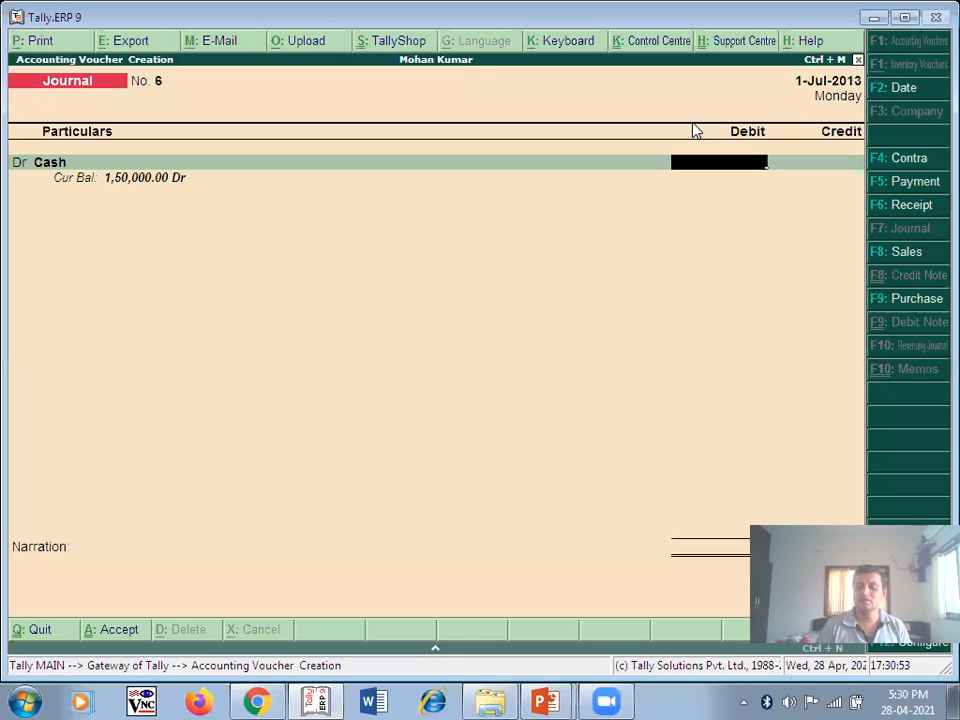
{"action": "type", "text": "69."}
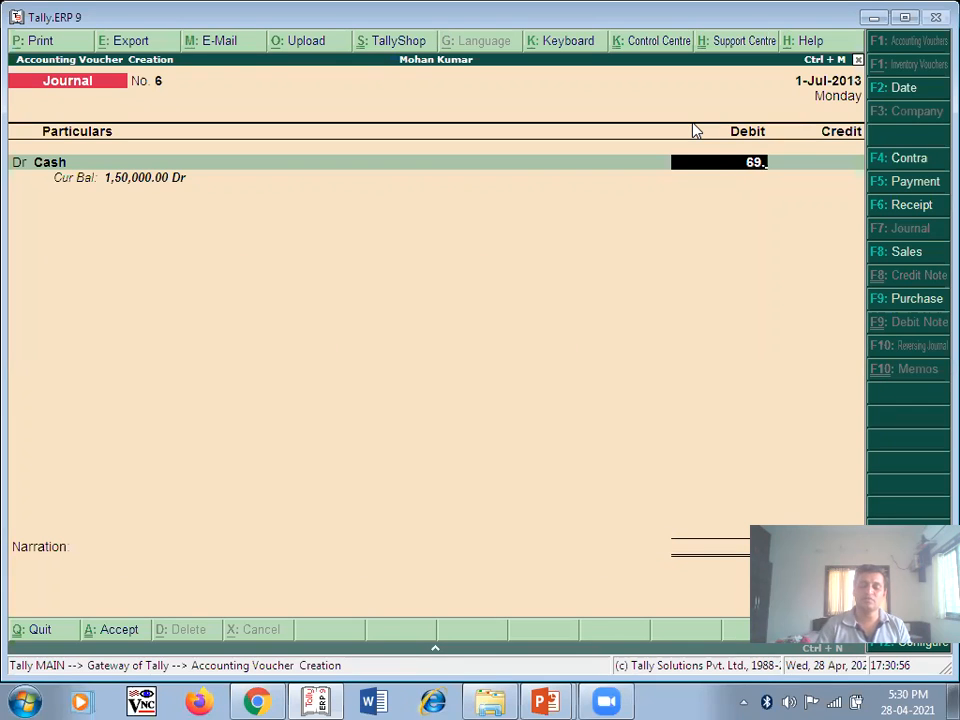
{"action": "key", "text": "BackSpace"}
{"action": "type", "text": "500"}
{"action": "key", "text": "Return"}
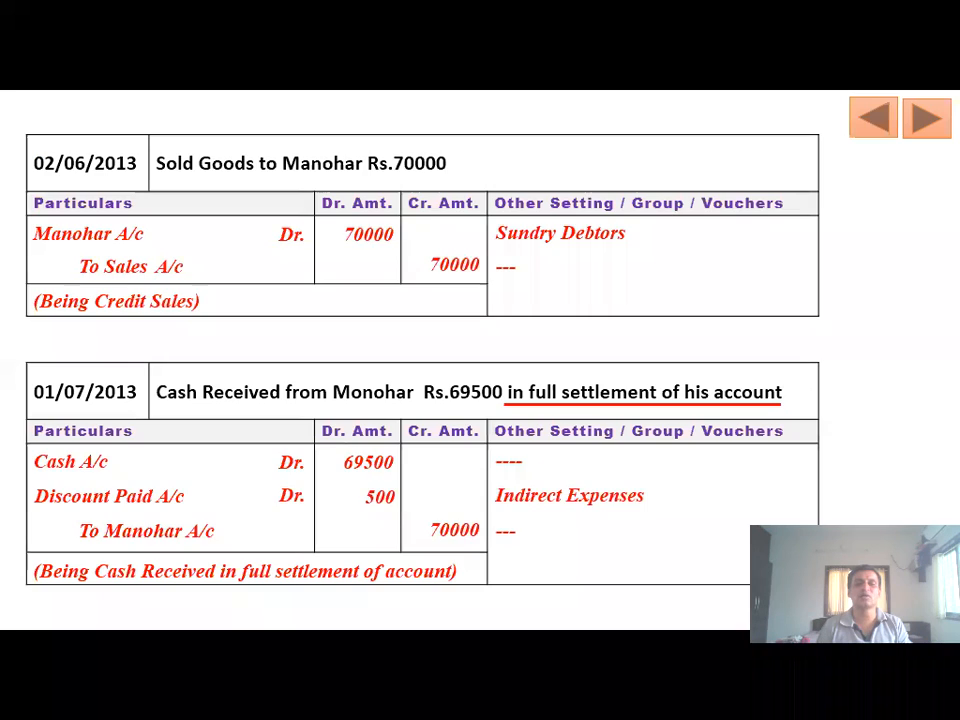
- Add a second debit line for Discount Paid A/c of 500
{"action": "key", "text": "alt+Tab"}
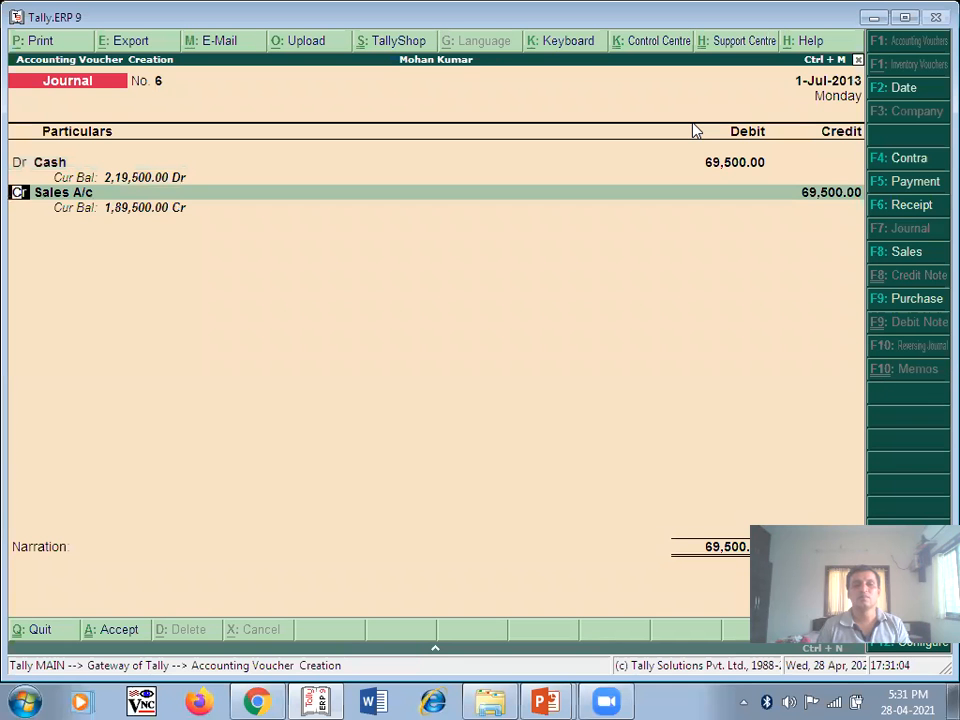
{"action": "type", "text": "d"}
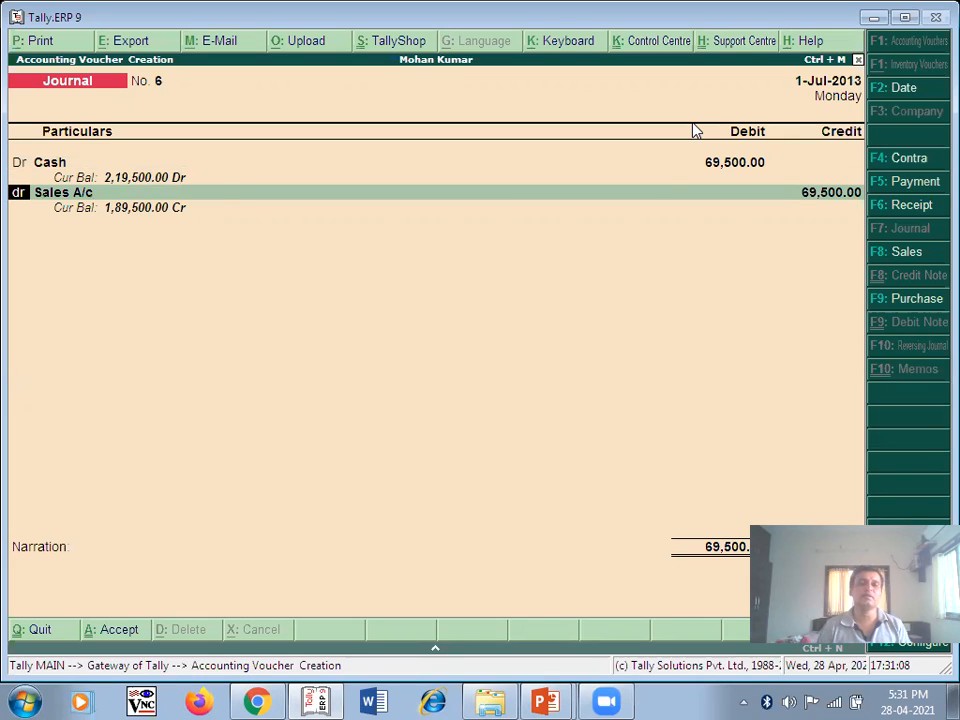
{"action": "type", "text": "r"}
{"action": "key", "text": "Return"}
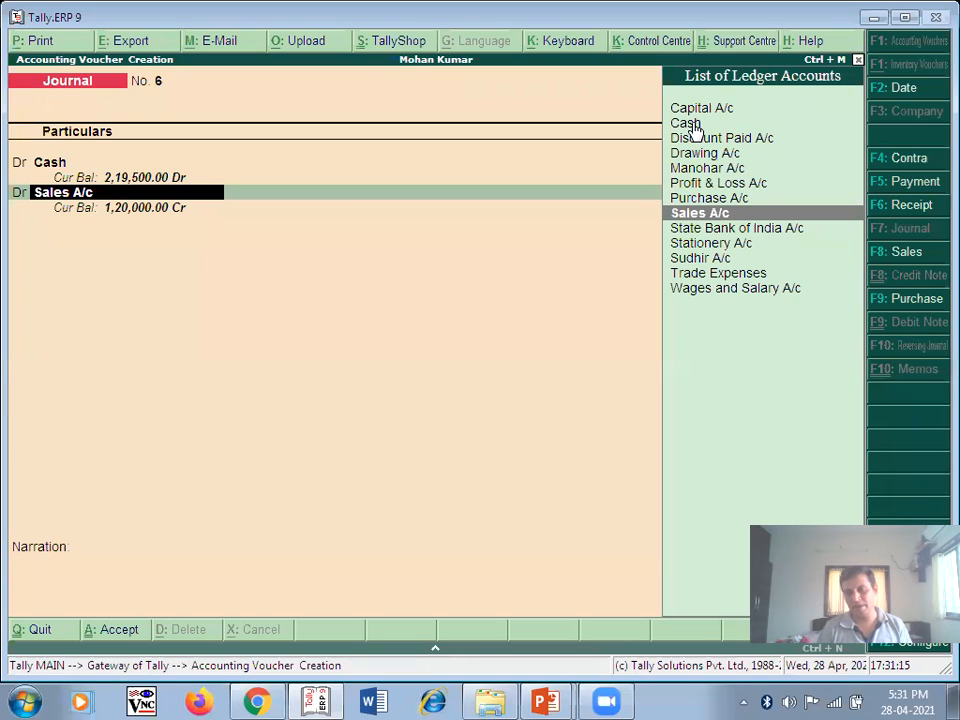
{"action": "type", "text": "d"}
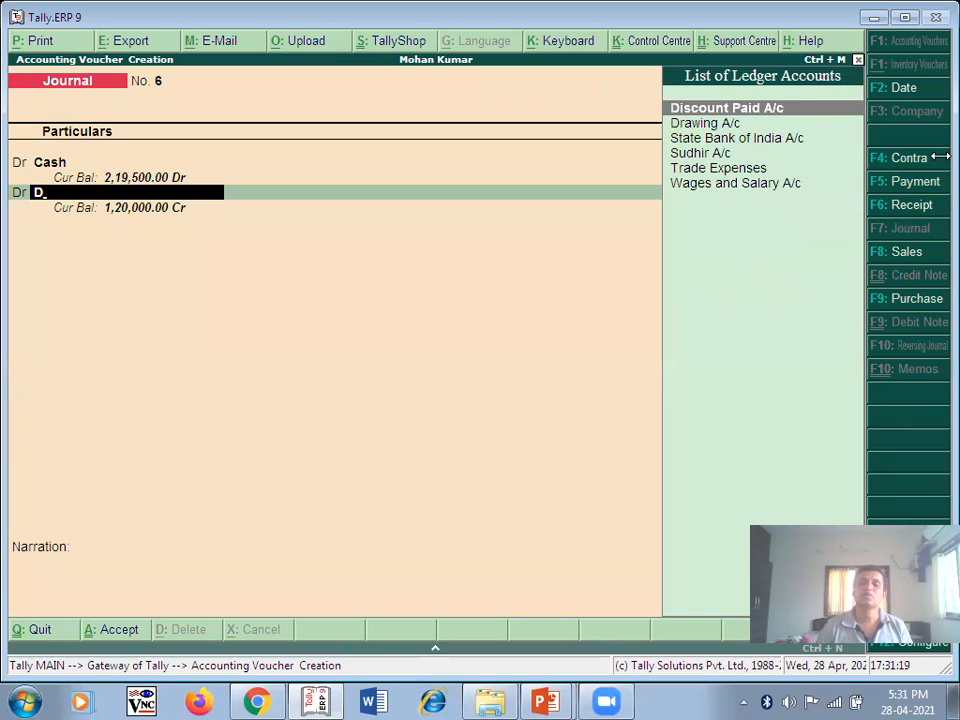
{"action": "key", "text": "Return"}
{"action": "type", "text": "500"}
{"action": "key", "text": "Return"}
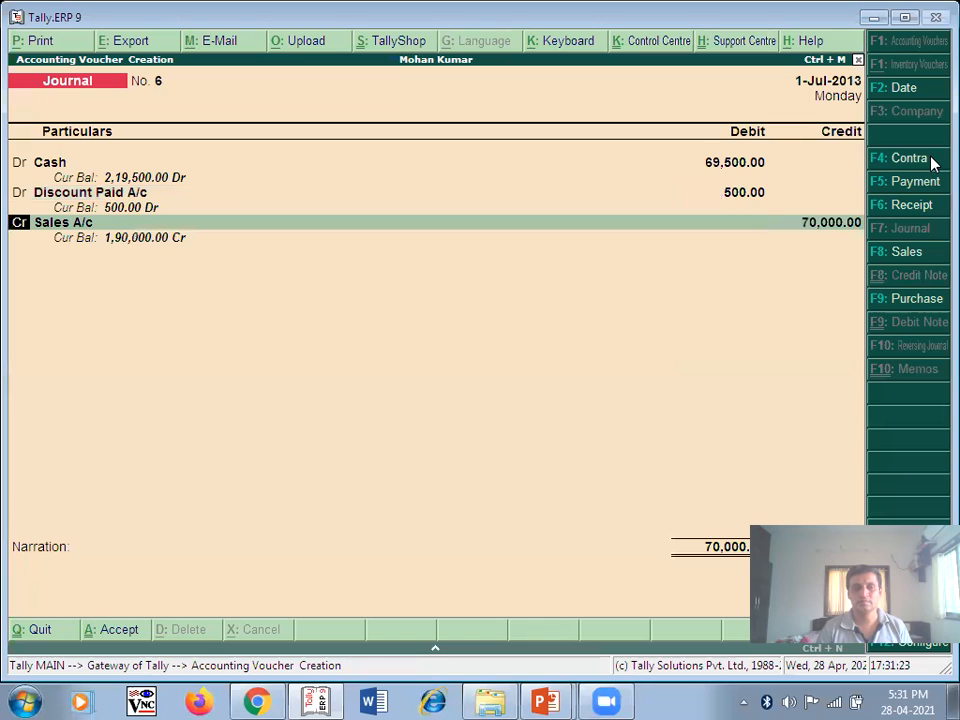
- Replace Sales A/c with Manohar A/c on the 70,000 credit line
{"action": "key", "text": "Return"}
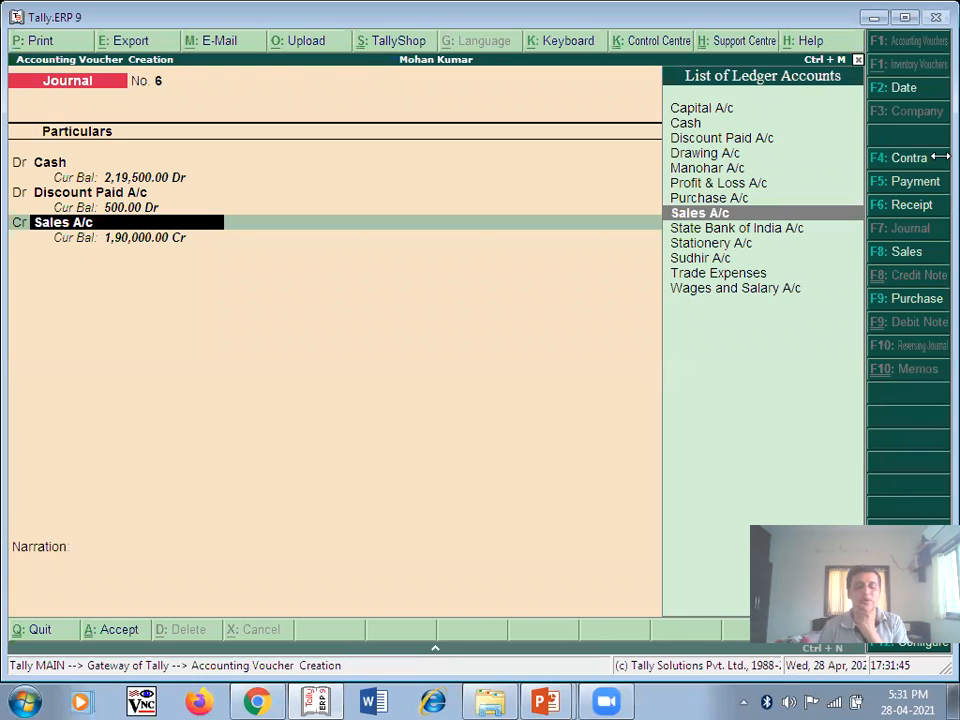
{"action": "type", "text": "M"}
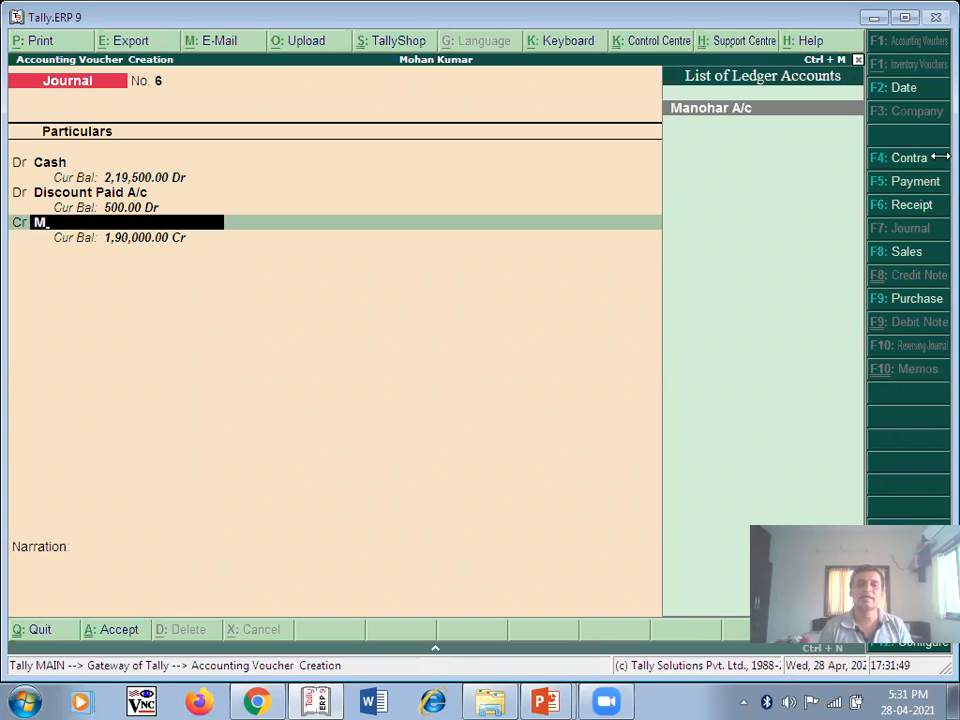
{"action": "key", "text": "Return"}
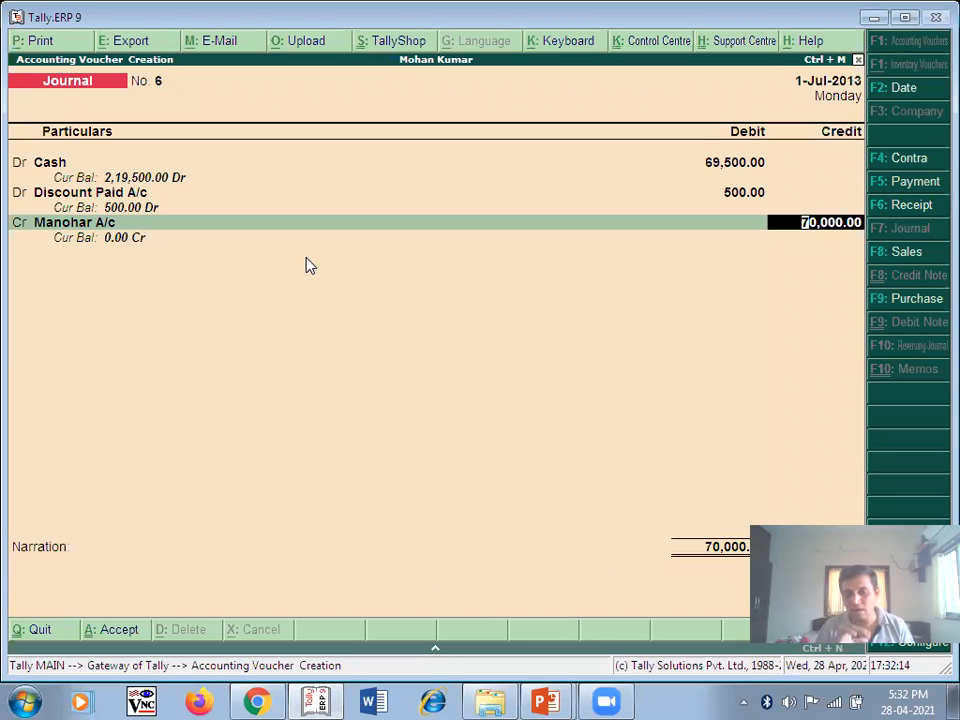
- Narrate 'Being Cash recived in full settelment of account' and save journal No. 6
{"action": "key", "text": "Return"}
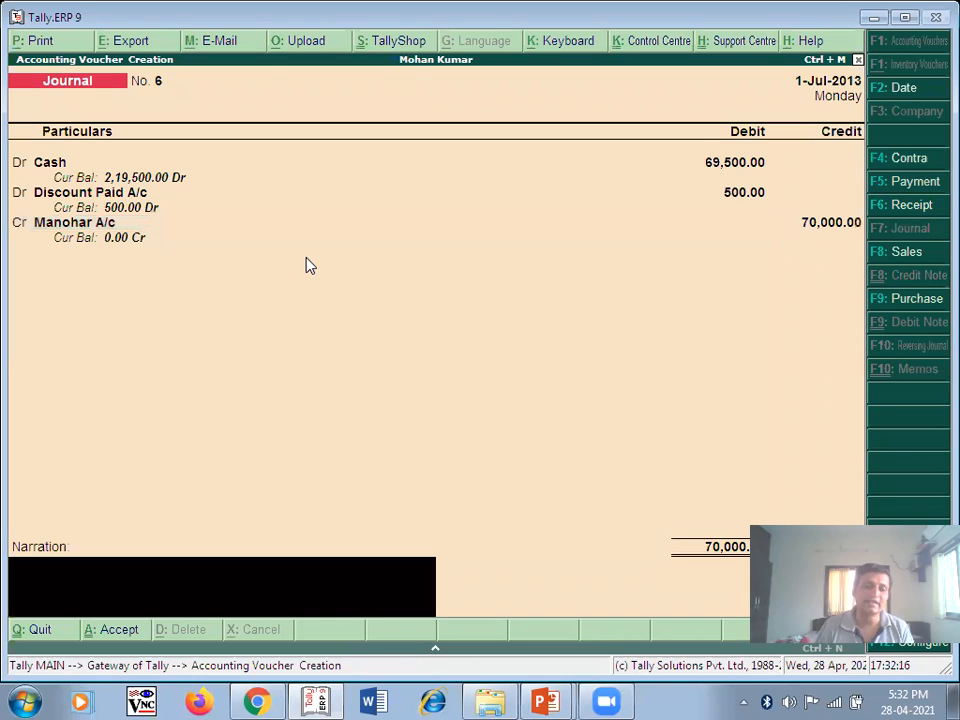
{"action": "type", "text": "Being Cash r"}
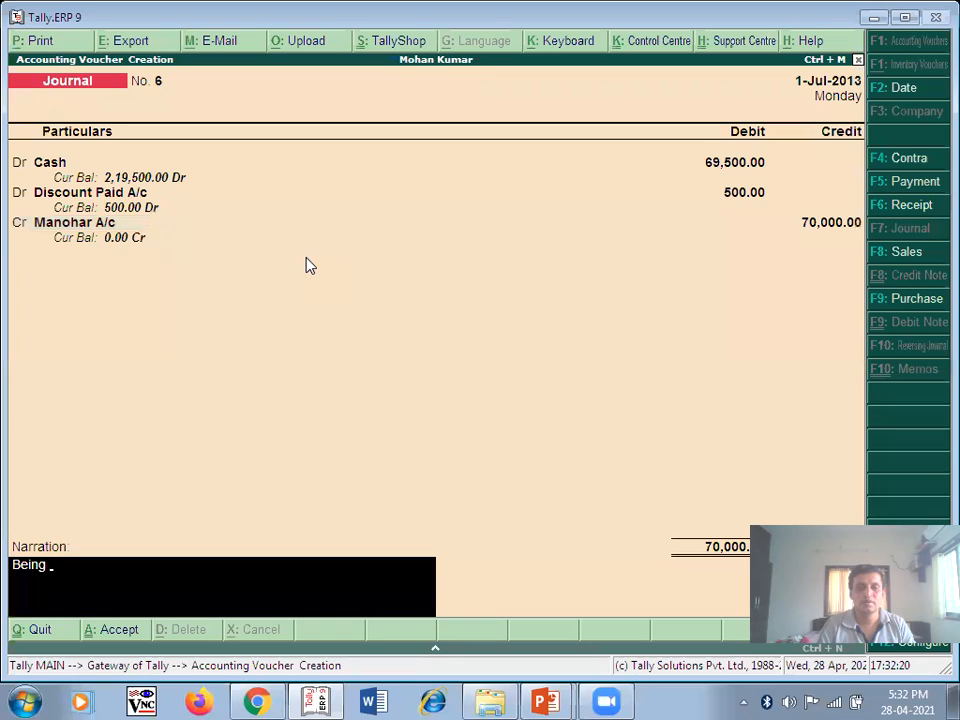
{"action": "type", "text": "e"}
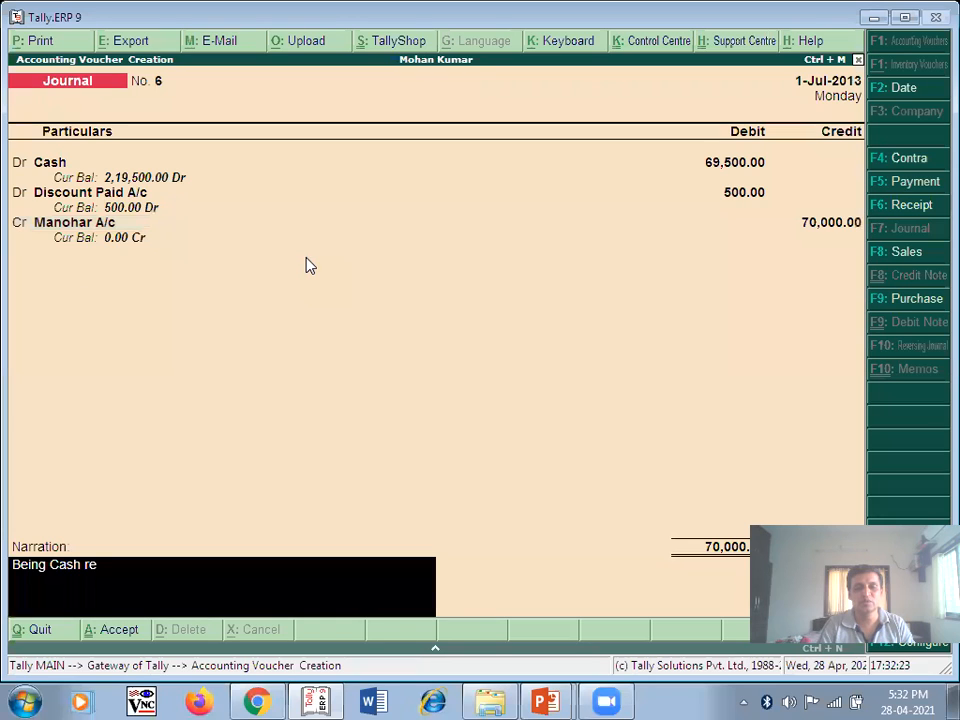
{"action": "type", "text": "cived in full settelment o"}
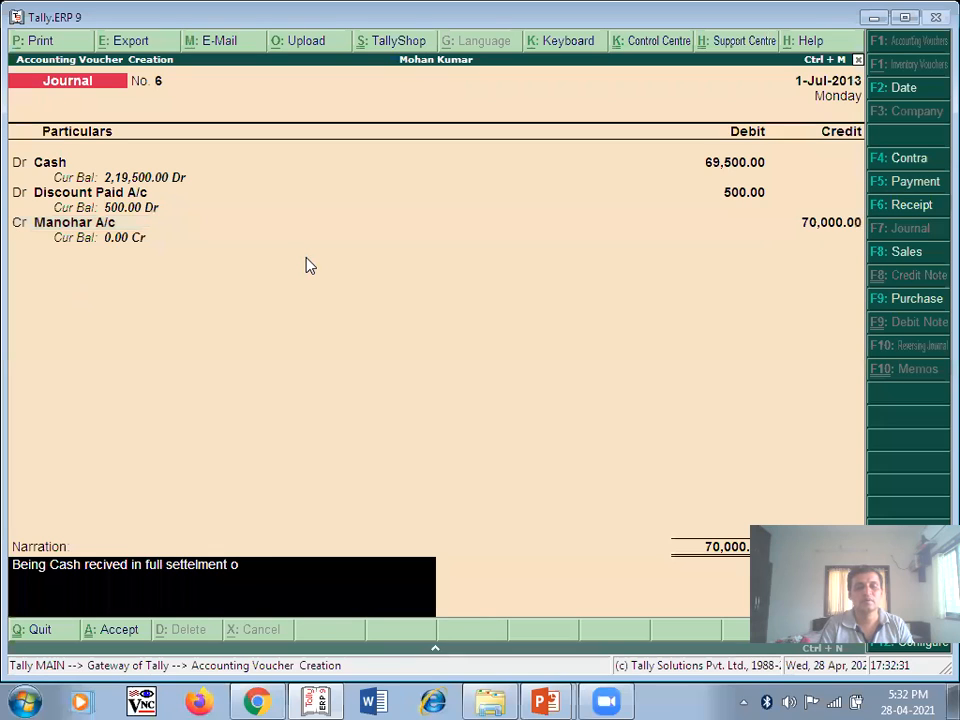
{"action": "type", "text": "f account"}
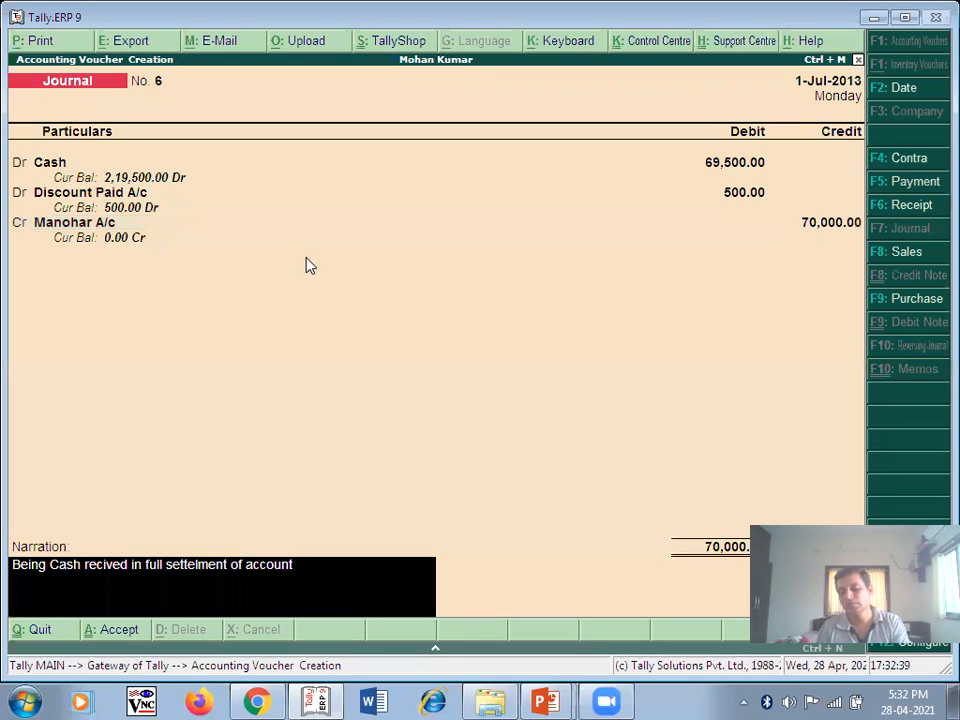
{"action": "key", "text": "Return"}
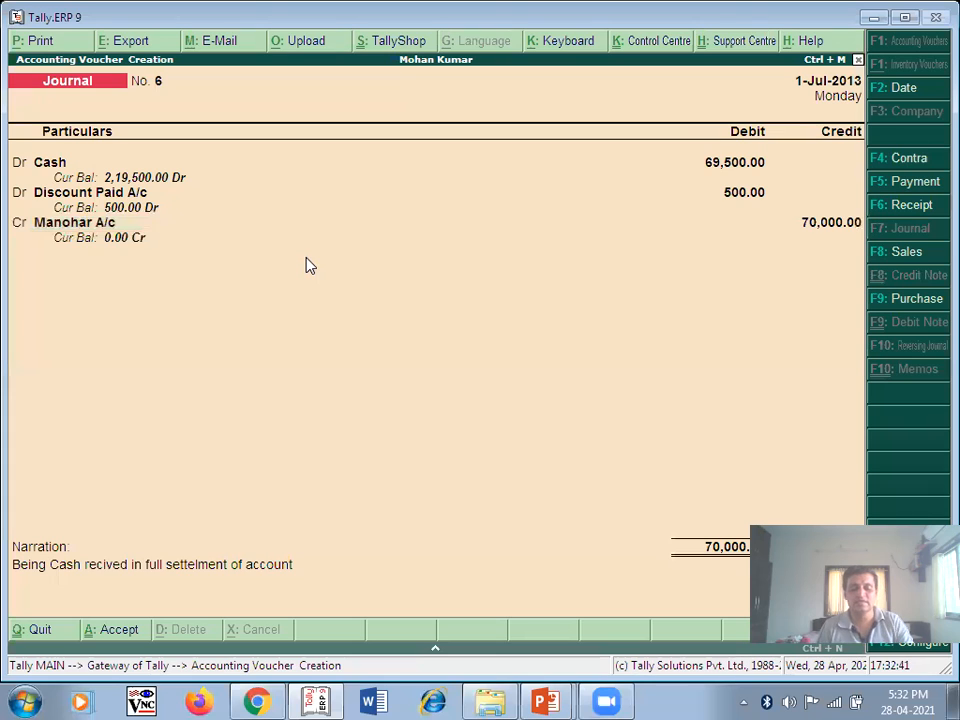
{"action": "key", "text": "Return"}
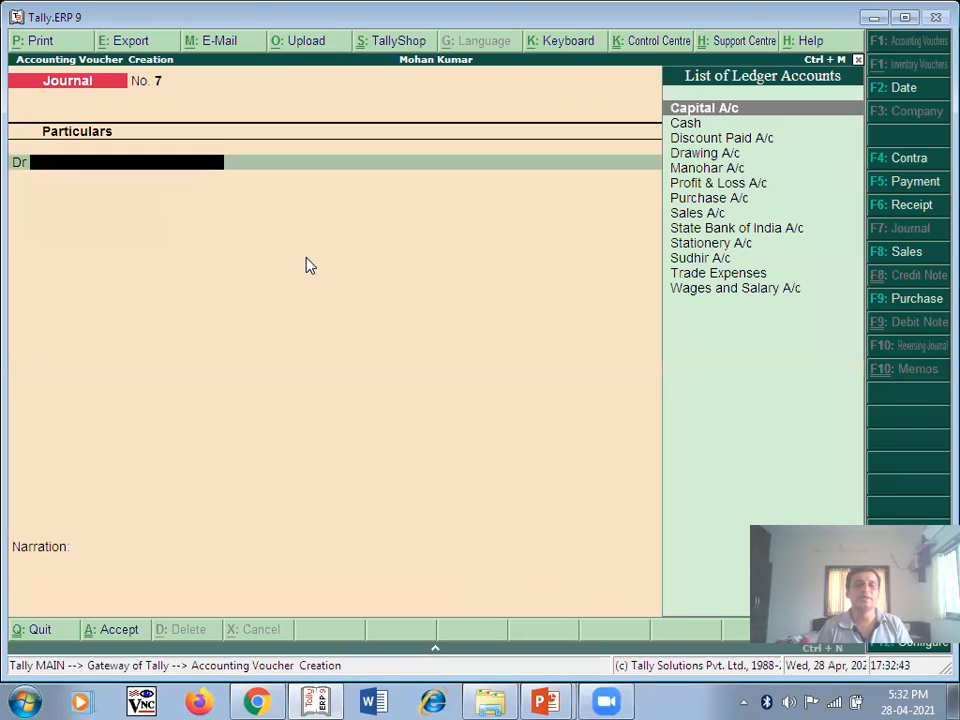
- Advance the lecture slides to the Sudhir A/c and Trade Expenses entries
{"action": "key", "text": "alt+Tab"}
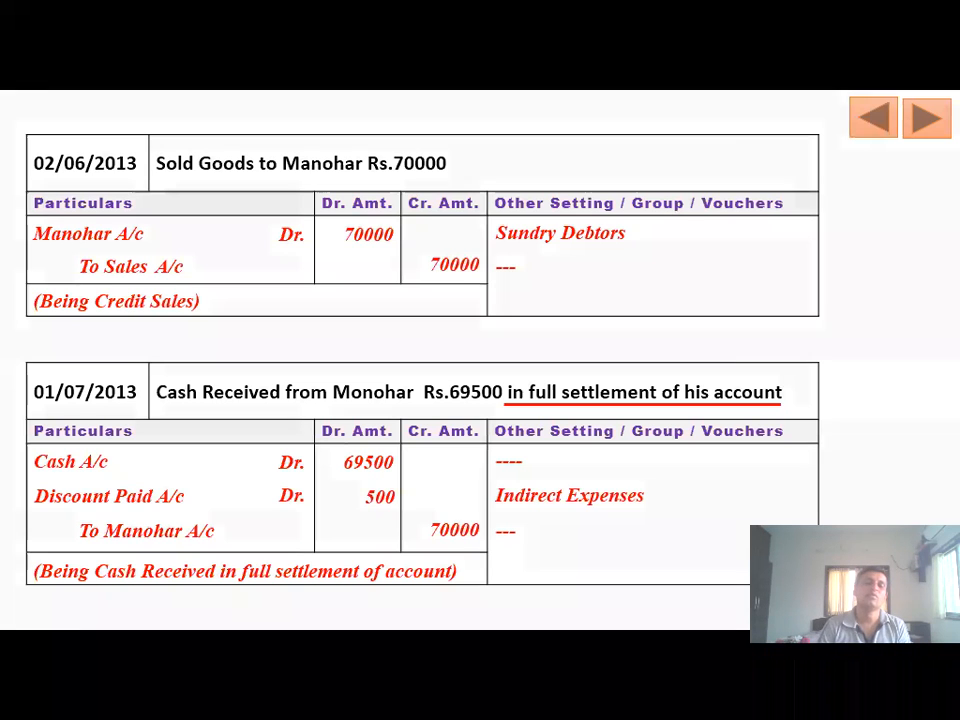
{"action": "key", "text": "Right"}
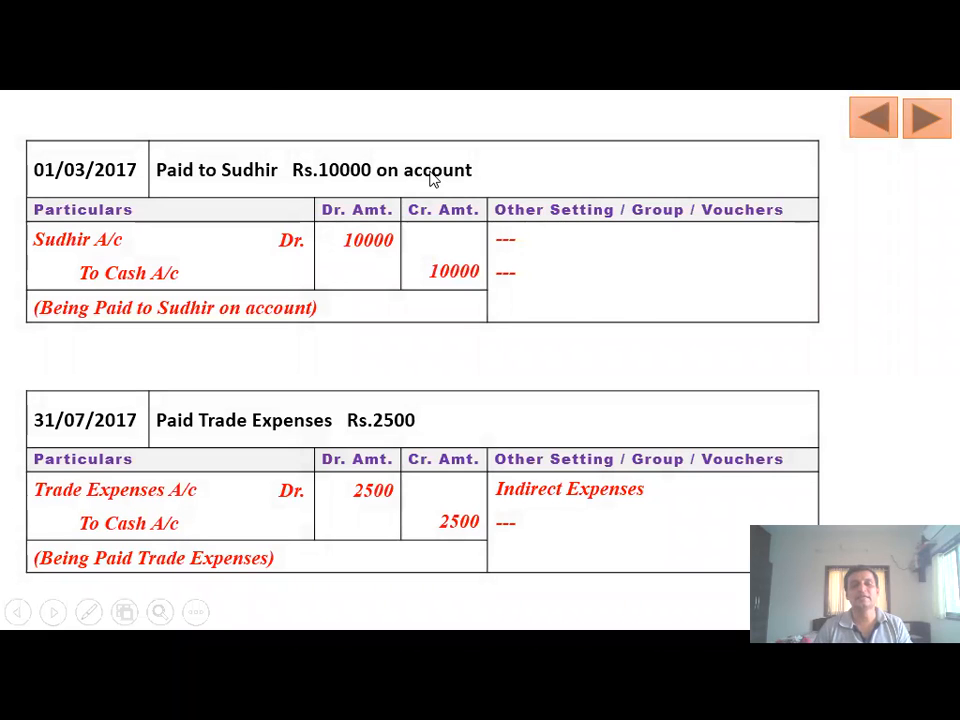
- Check the slide and date voucher No. 7 as 2-Jul-2013
{"action": "key", "text": "alt+Tab"}
{"action": "key", "text": "F2"}
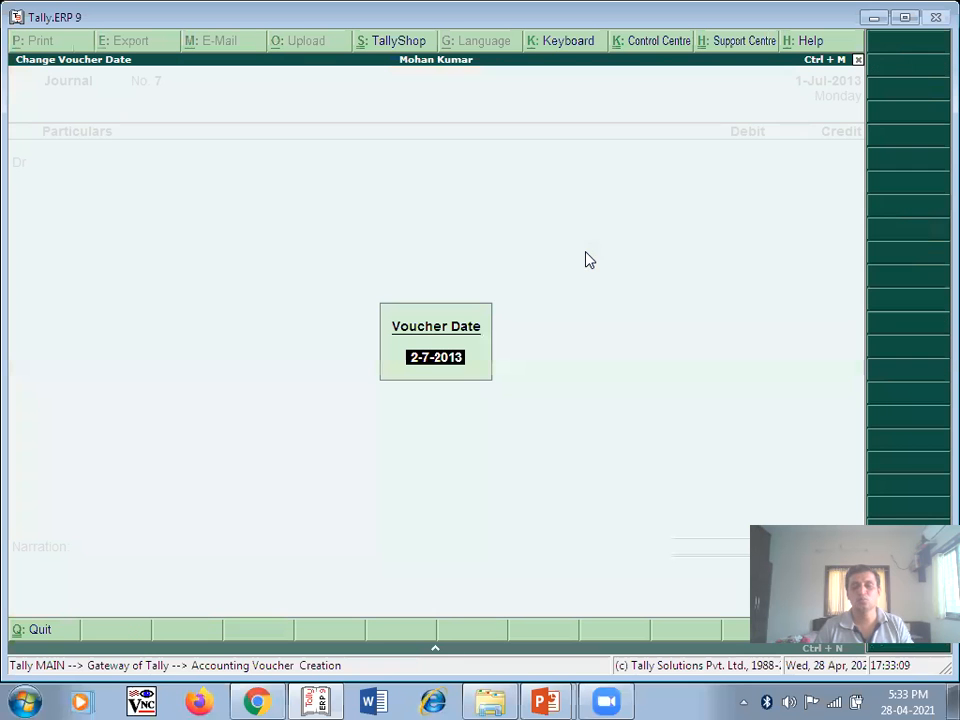
{"action": "type", "text": "1/"}
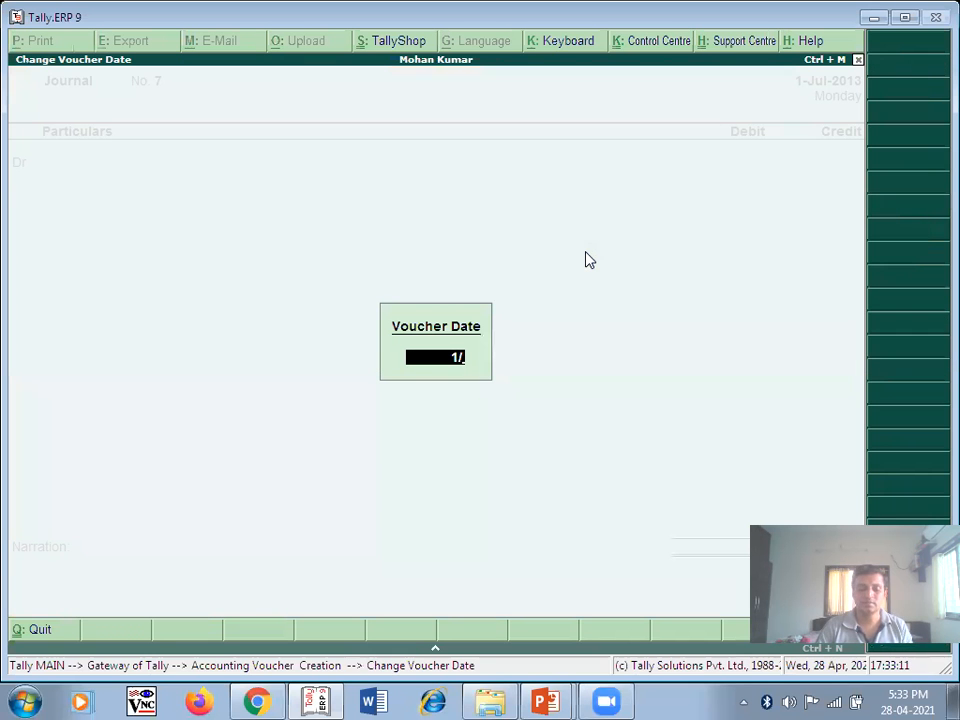
{"action": "key", "text": "alt+Tab"}
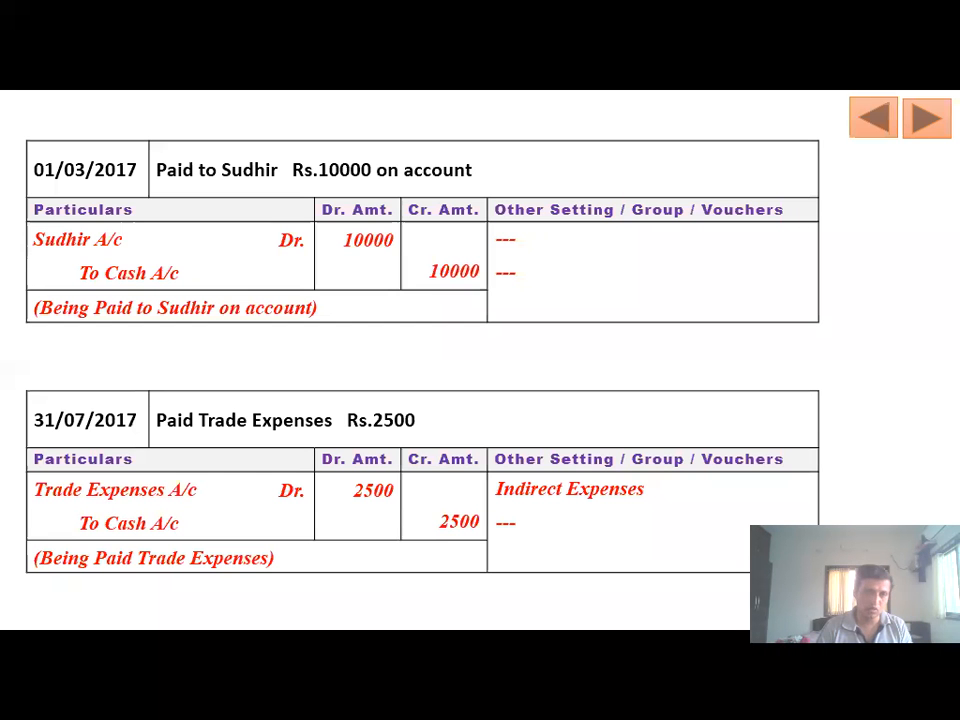
{"action": "key", "text": "alt+Tab"}
{"action": "key", "text": "BackSpace"}
{"action": "key", "text": "BackSpace"}
{"action": "type", "text": "2/7"}
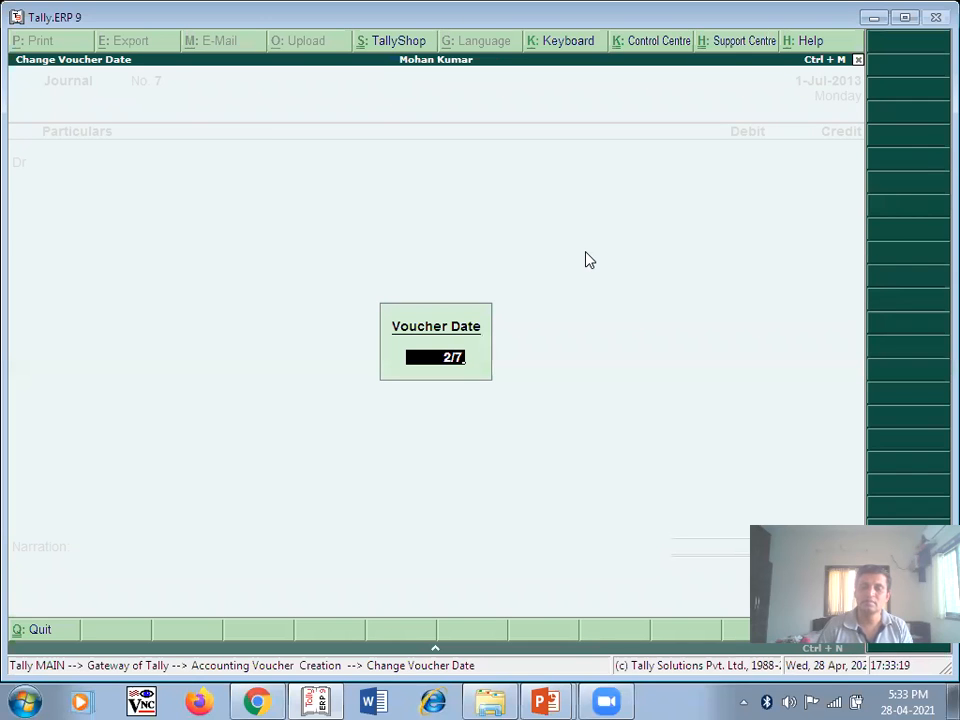
{"action": "key", "text": "Return"}
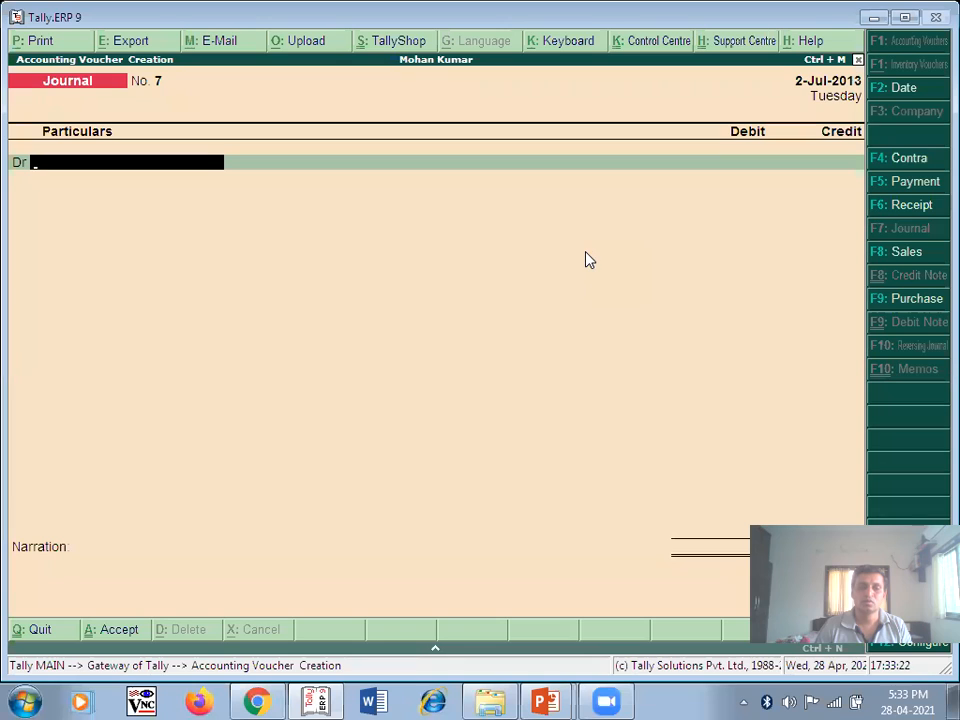
- Debit Sudhir A/c 10,000 and select Cash for the credit line
{"action": "type", "text": "Su"}
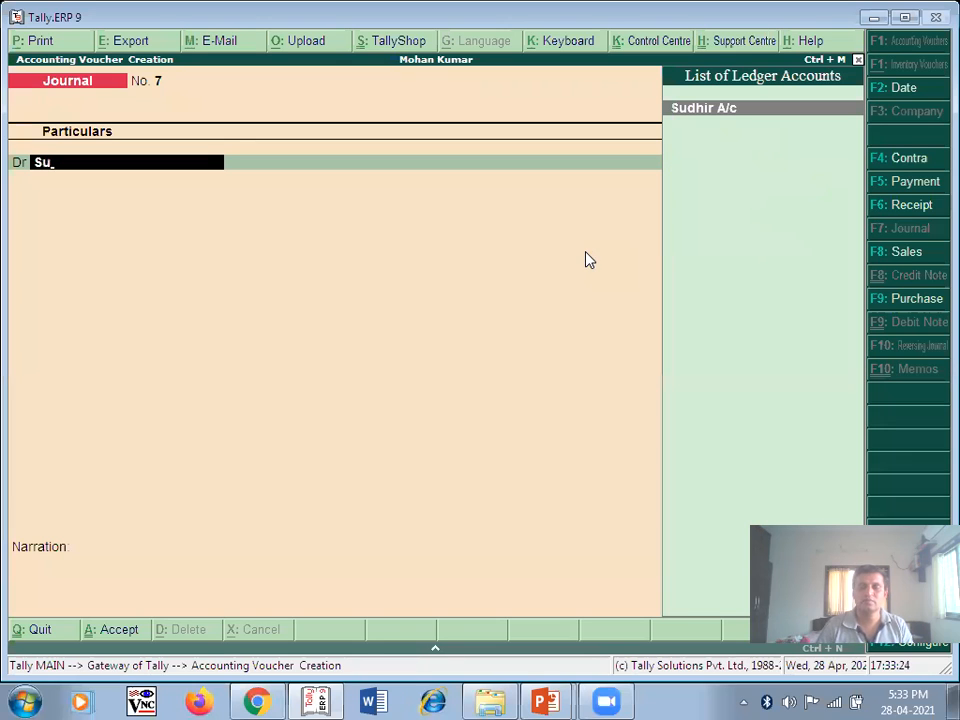
{"action": "key", "text": "Return"}
{"action": "type", "text": "10000"}
{"action": "key", "text": "Return"}
{"action": "key", "text": "Return"}
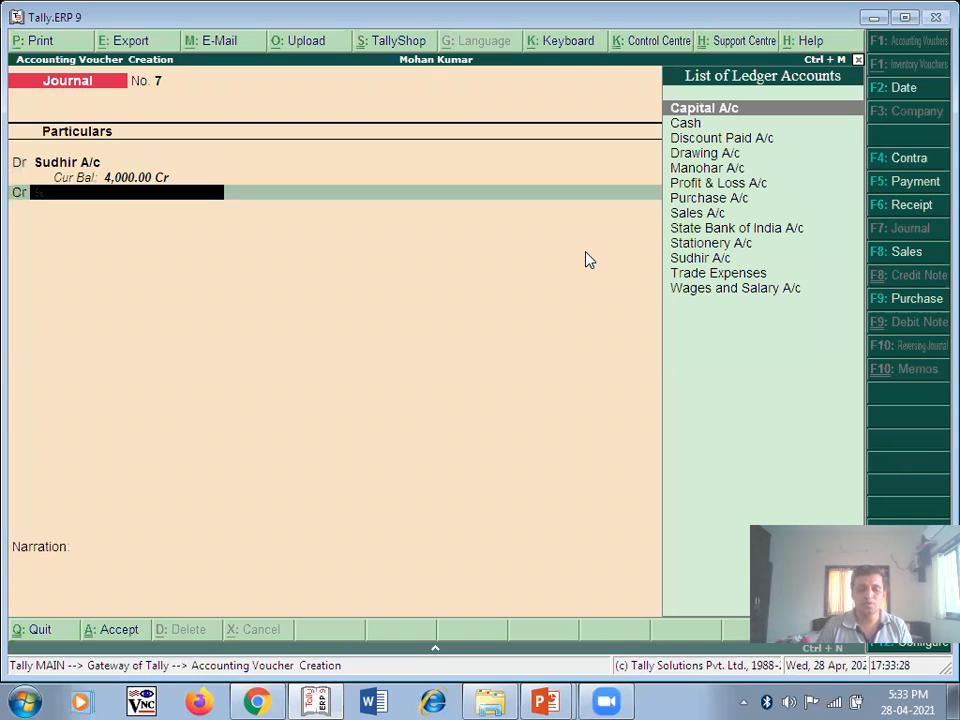
{"action": "type", "text": "C"}
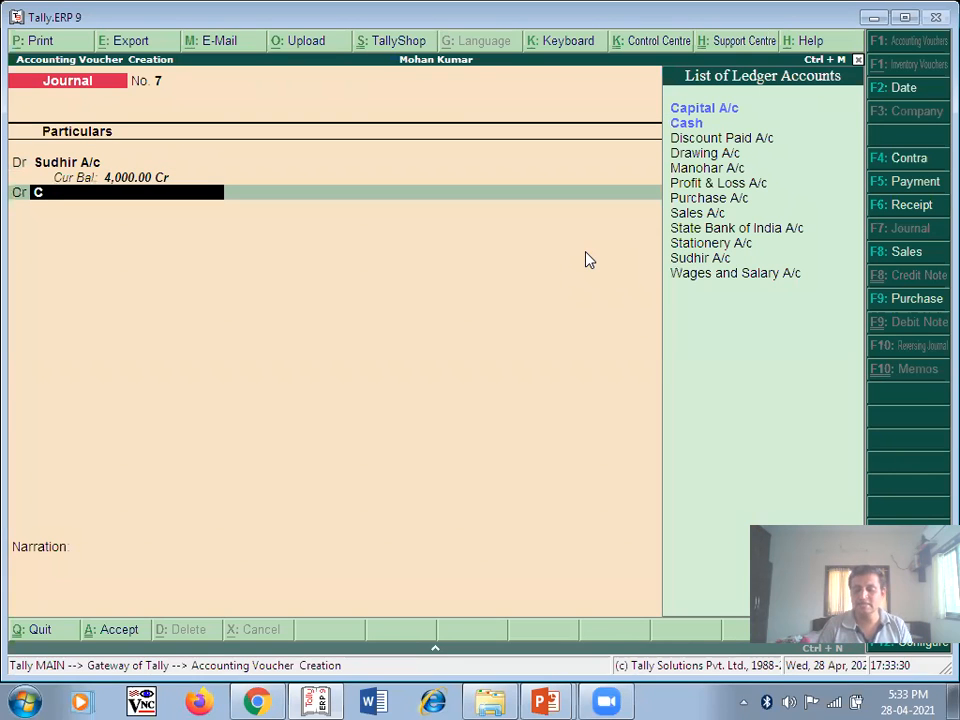
{"action": "key", "text": "Down"}
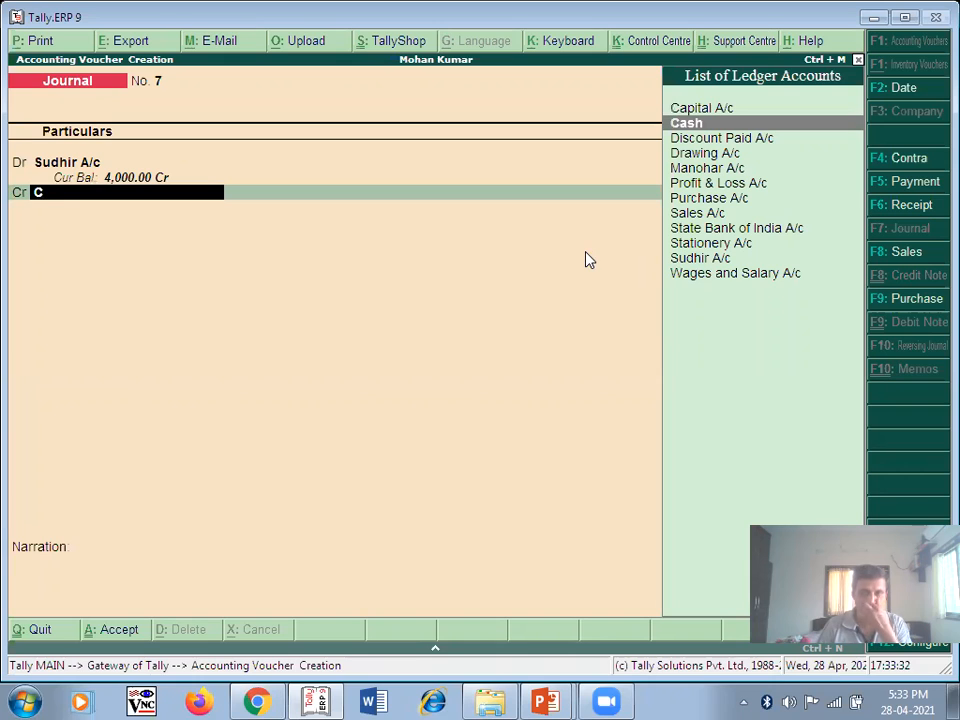
- Credit Cash 10,000, narrate 'Being cash paid on account' and save voucher No. 7
{"action": "key", "text": "Return"}
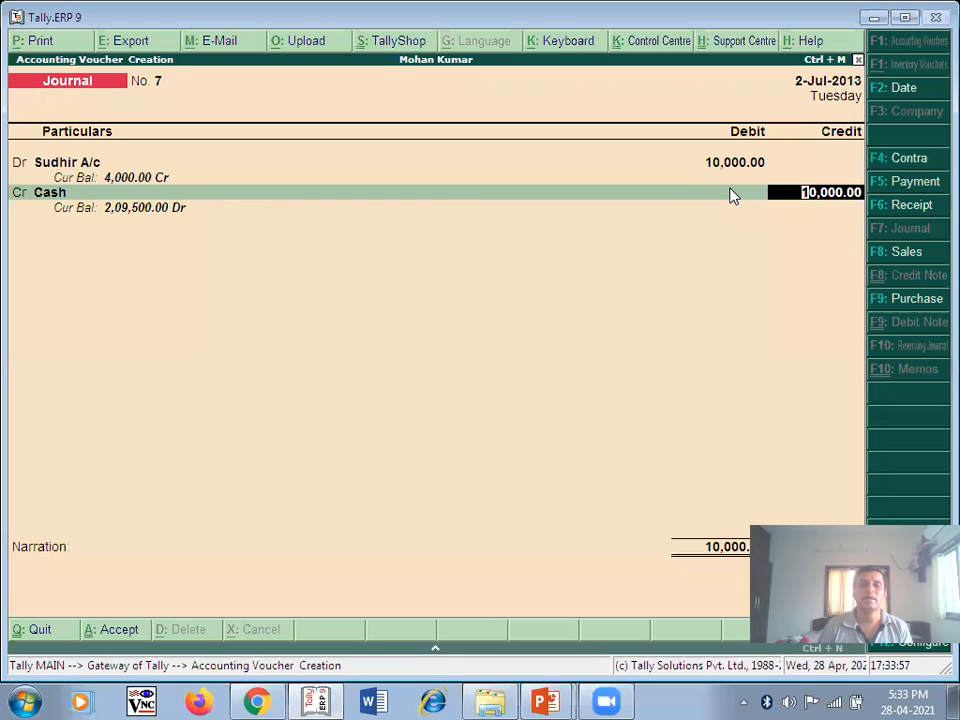
{"action": "key", "text": "Return"}
{"action": "type", "text": "Being"}
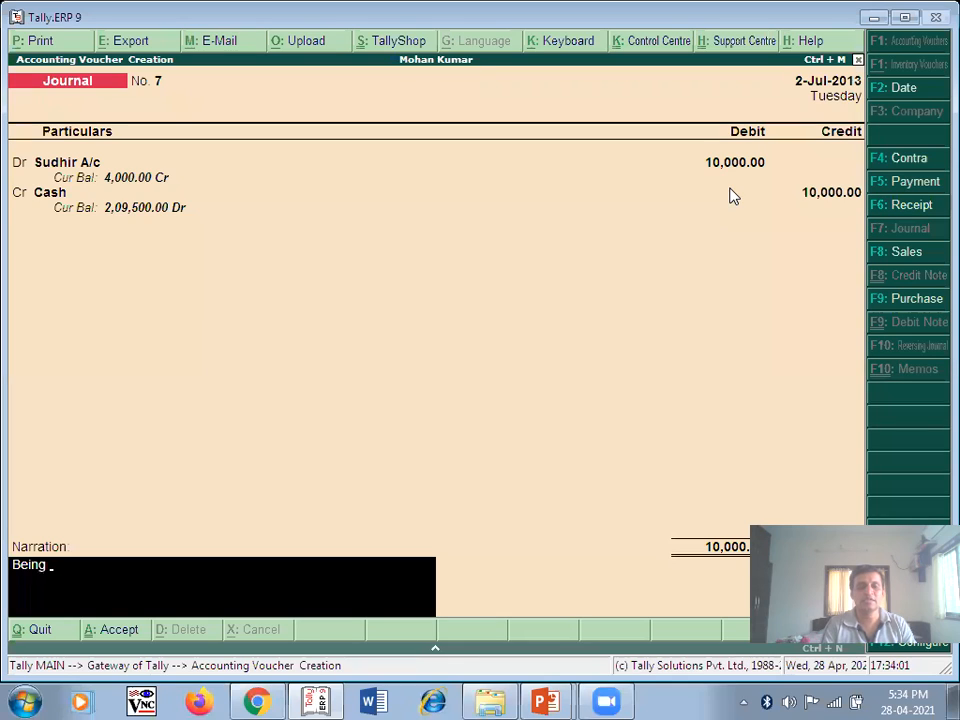
{"action": "type", "text": " cash"}
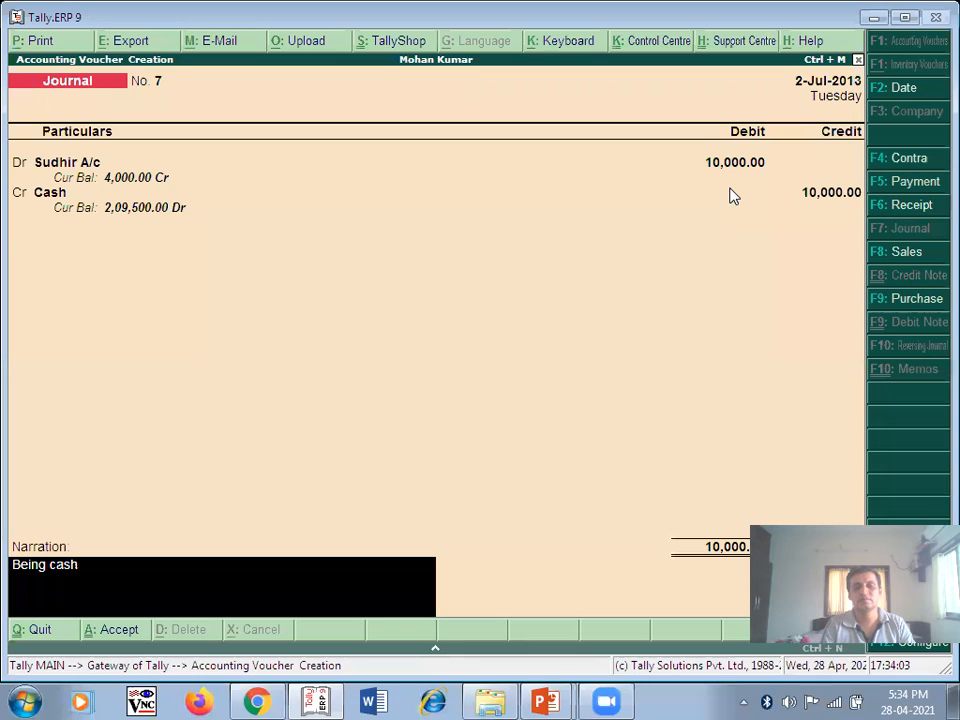
{"action": "type", "text": " paid on account"}
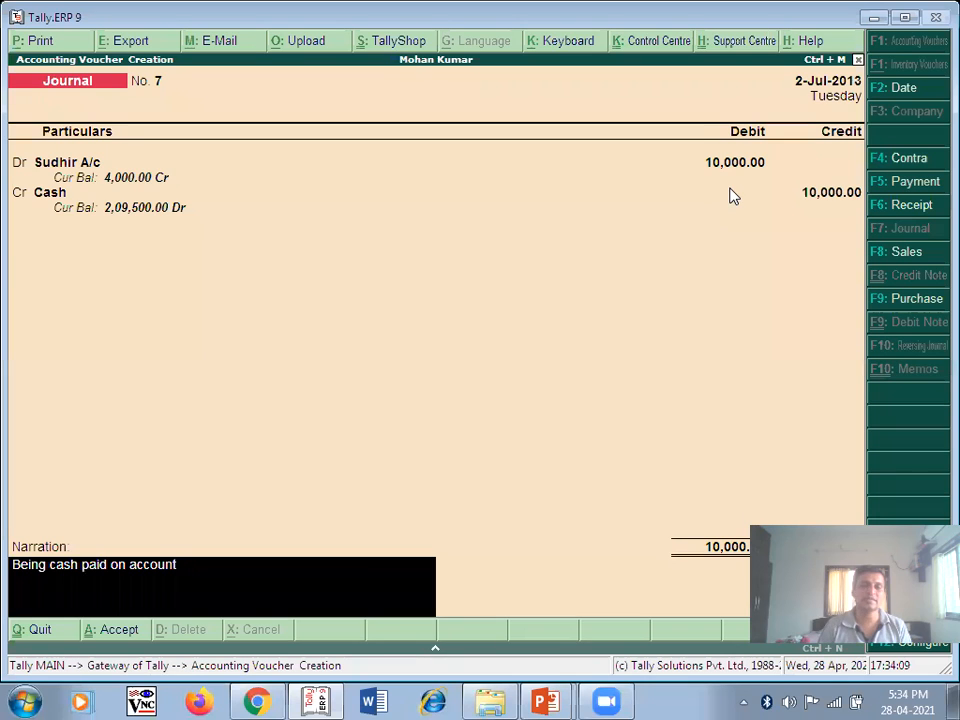
{"action": "key", "text": "Return"}
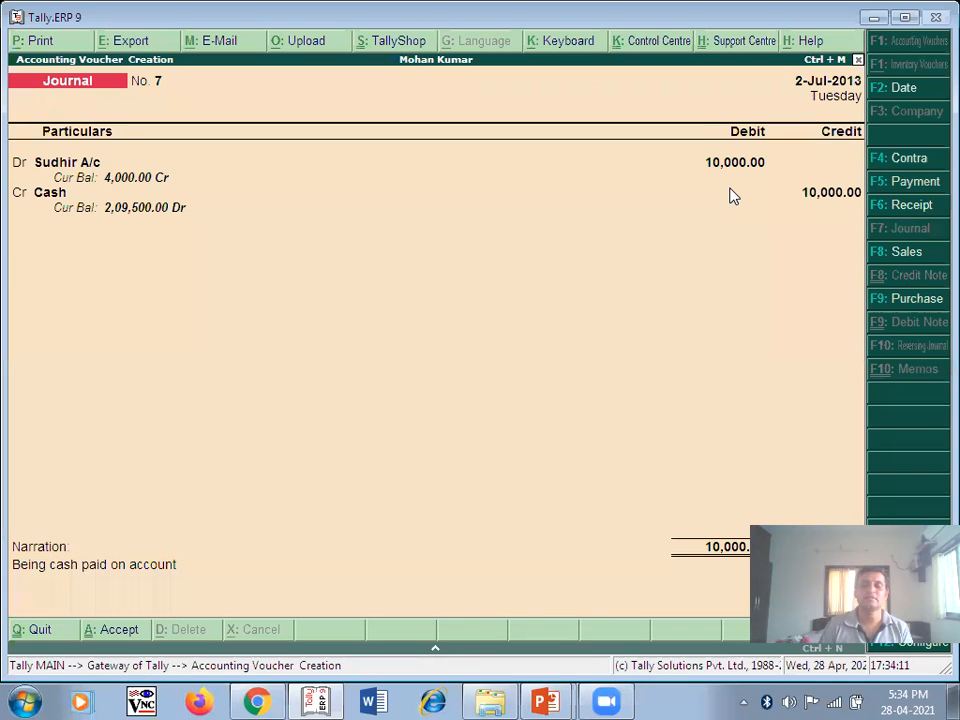
{"action": "key", "text": "Return"}
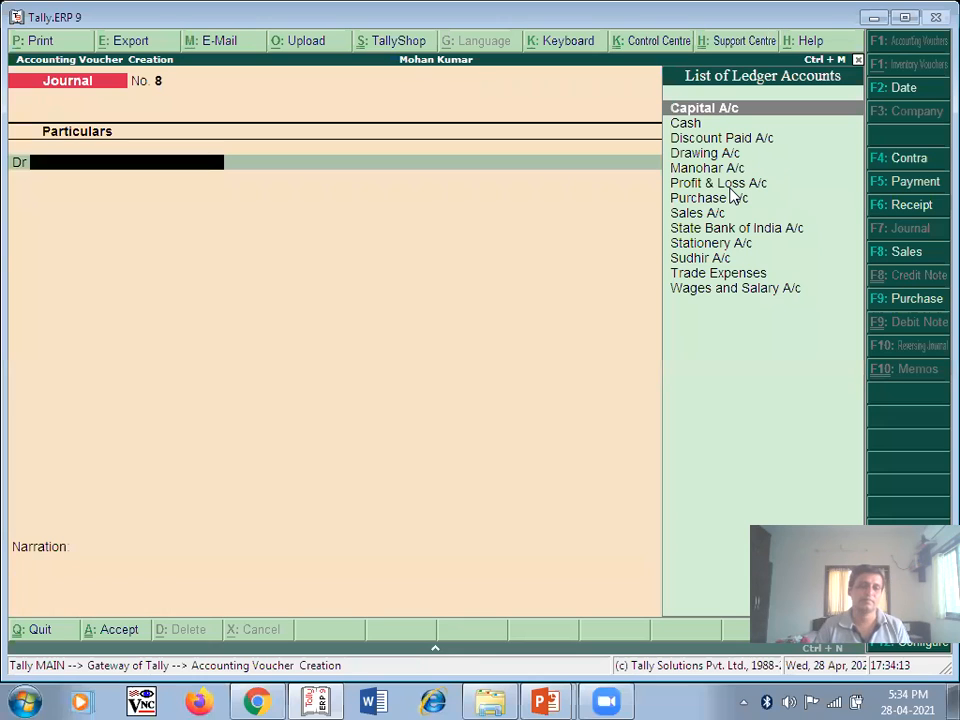
- Pick an ink colour in the slide show and circle the date 01/03/2017
{"action": "key", "text": "alt+Tab"}
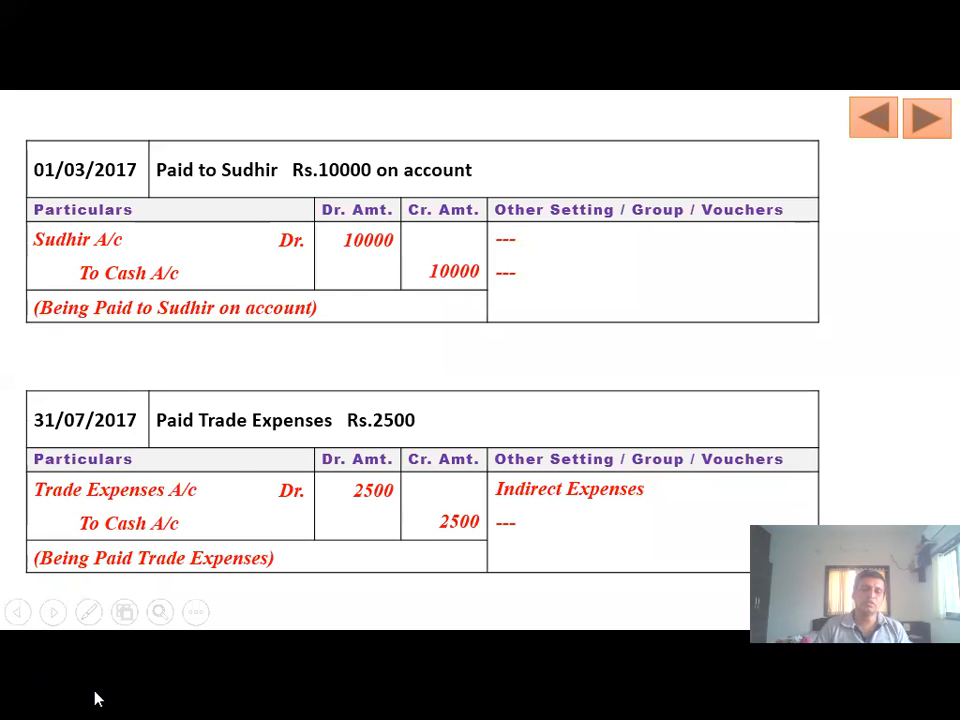
{"action": "left_click", "coordinate": [88, 616]}
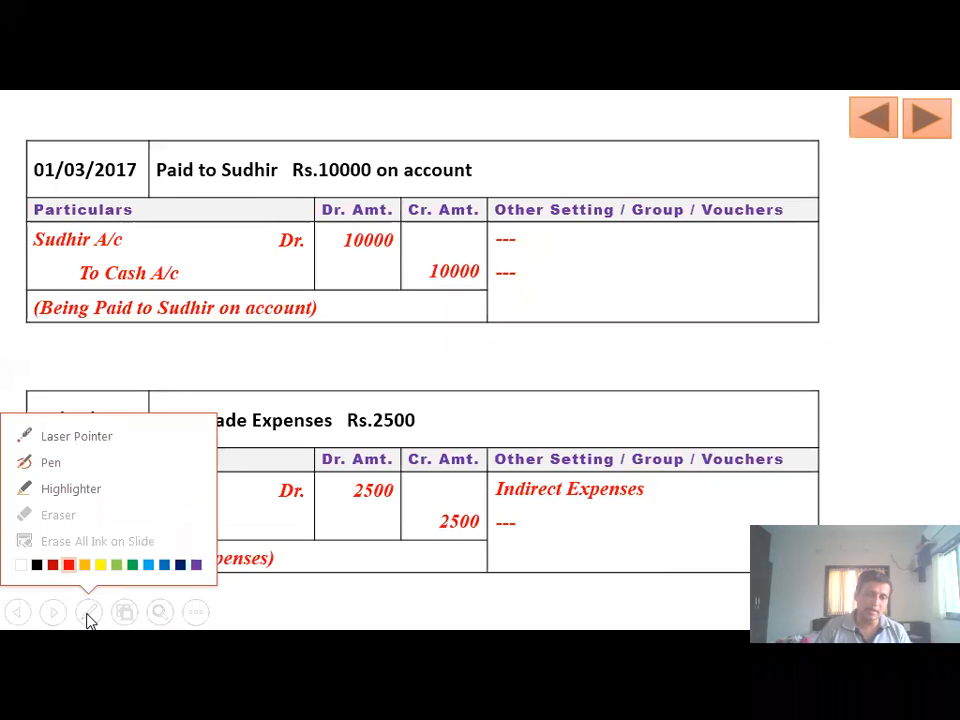
{"action": "left_click", "coordinate": [184, 566]}
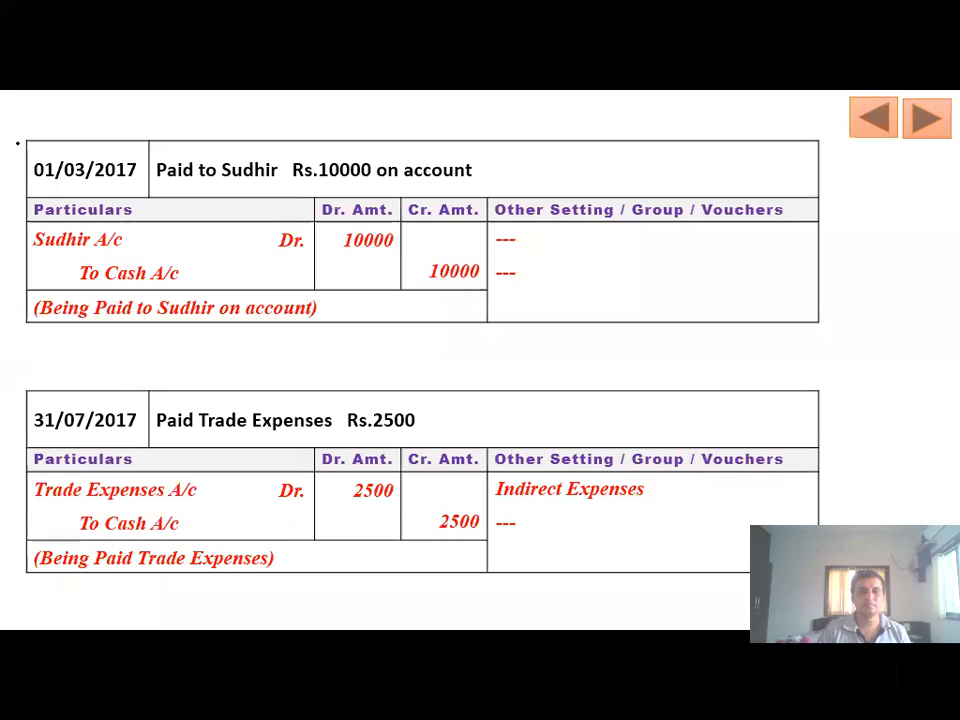
{"action": "mouse_move", "coordinate": [45, 132]}
{"action": "left_mouse_down"}
{"action": "mouse_move", "coordinate": [145, 170]}
{"action": "mouse_move", "coordinate": [132, 138]}
{"action": "mouse_move", "coordinate": [75, 127]}
{"action": "mouse_move", "coordinate": [24, 142]}
{"action": "left_mouse_up"}
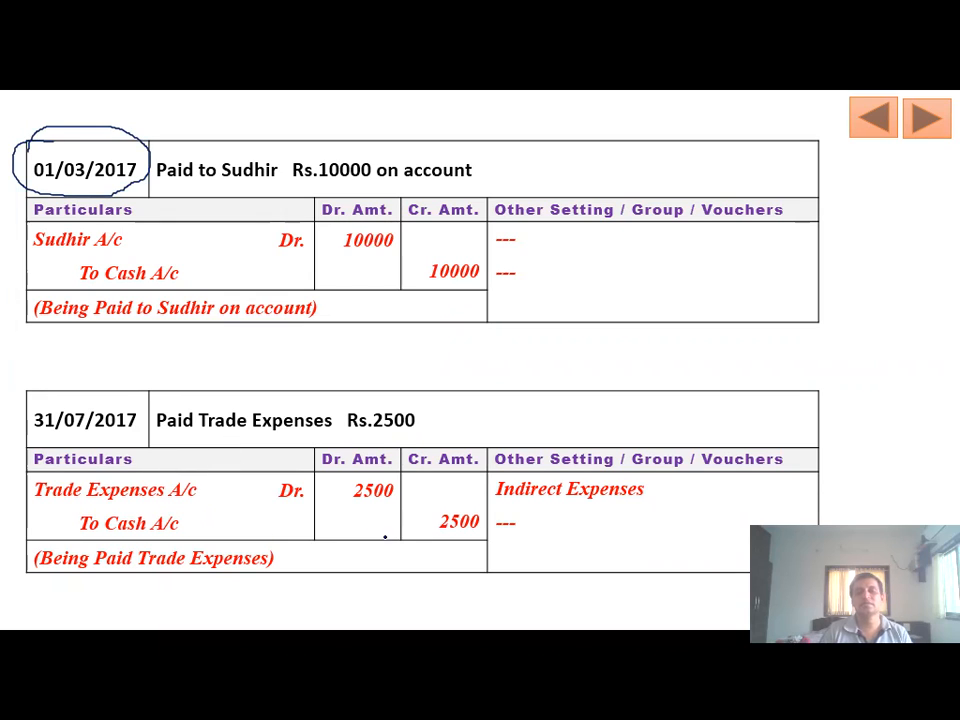
{"action": "key", "text": "alt+Tab"}
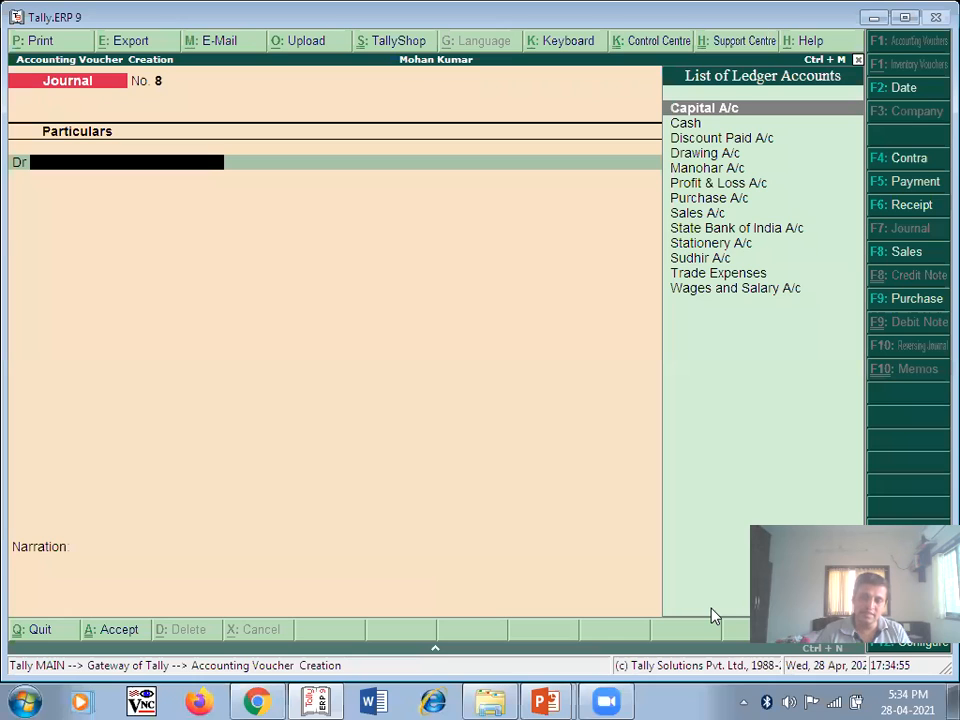
- Date voucher No. 8 31-Jul-2013 and debit Trade Expenses 2,500
{"action": "key", "text": "F2"}
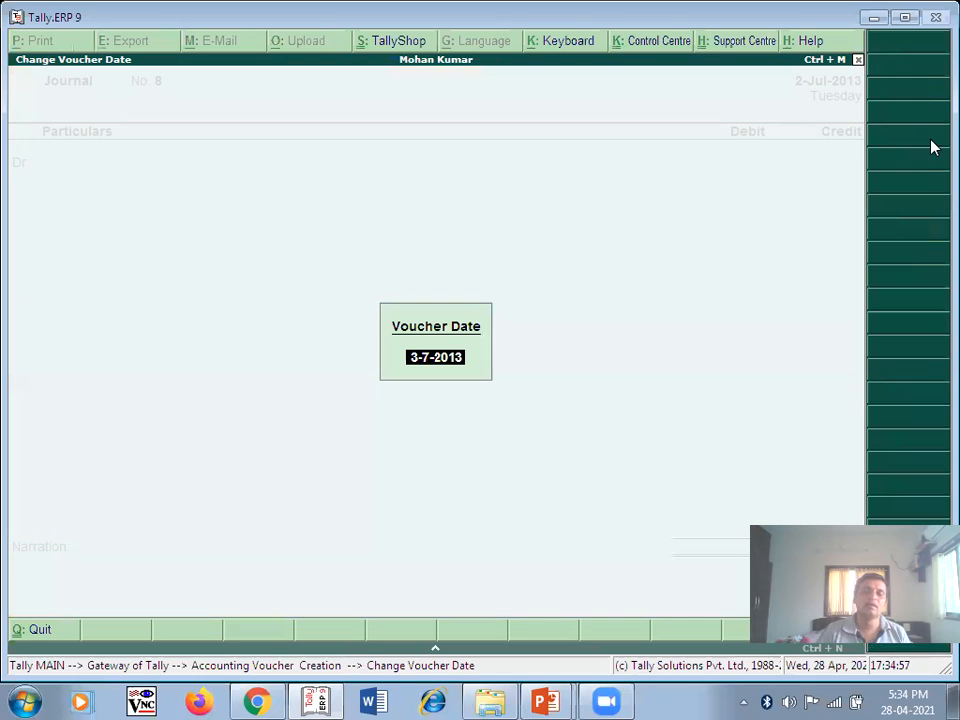
{"action": "type", "text": "31/7"}
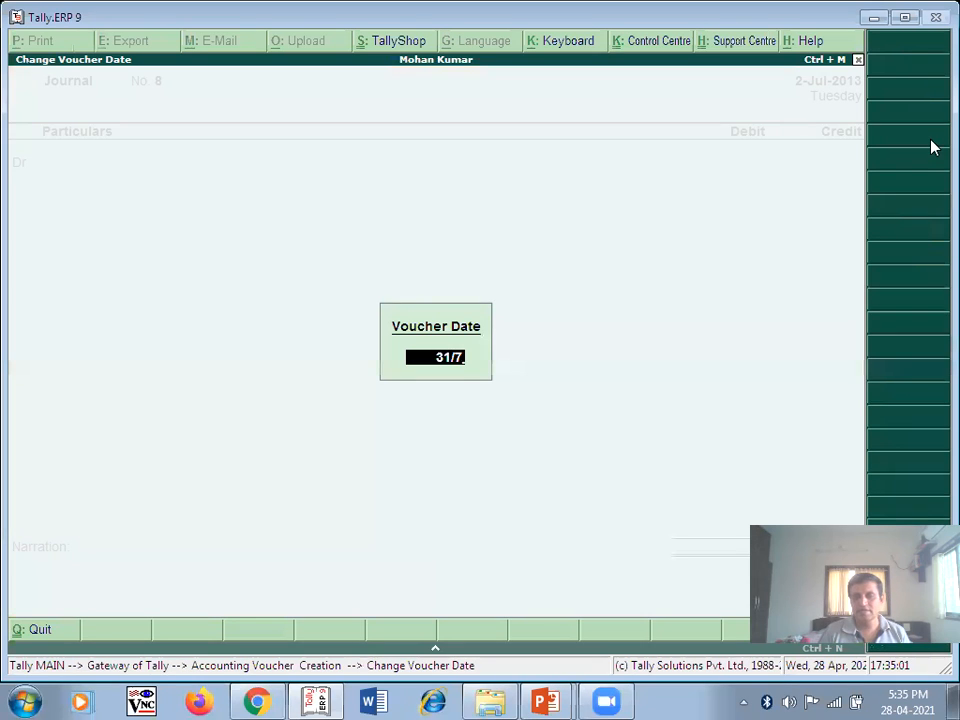
{"action": "key", "text": "Return"}
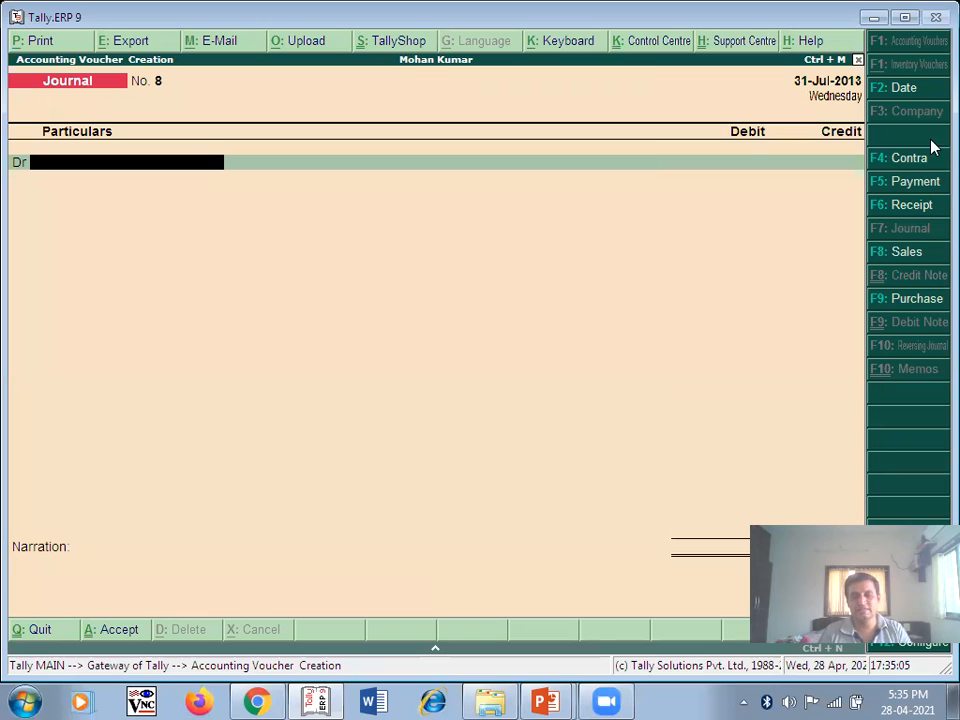
{"action": "type", "text": "T"}
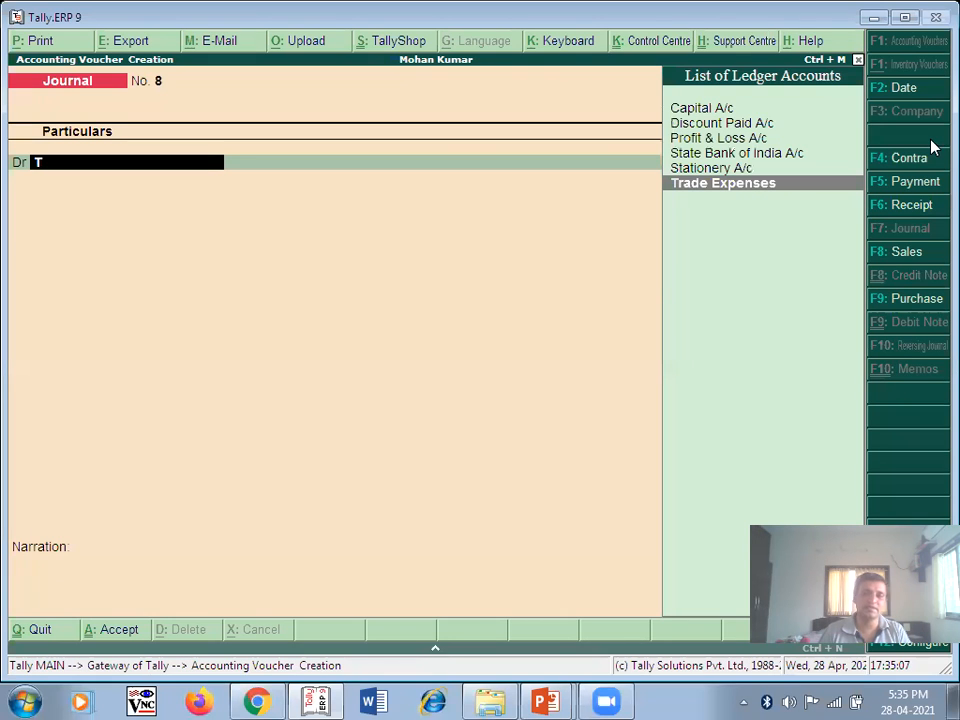
{"action": "key", "text": "Return"}
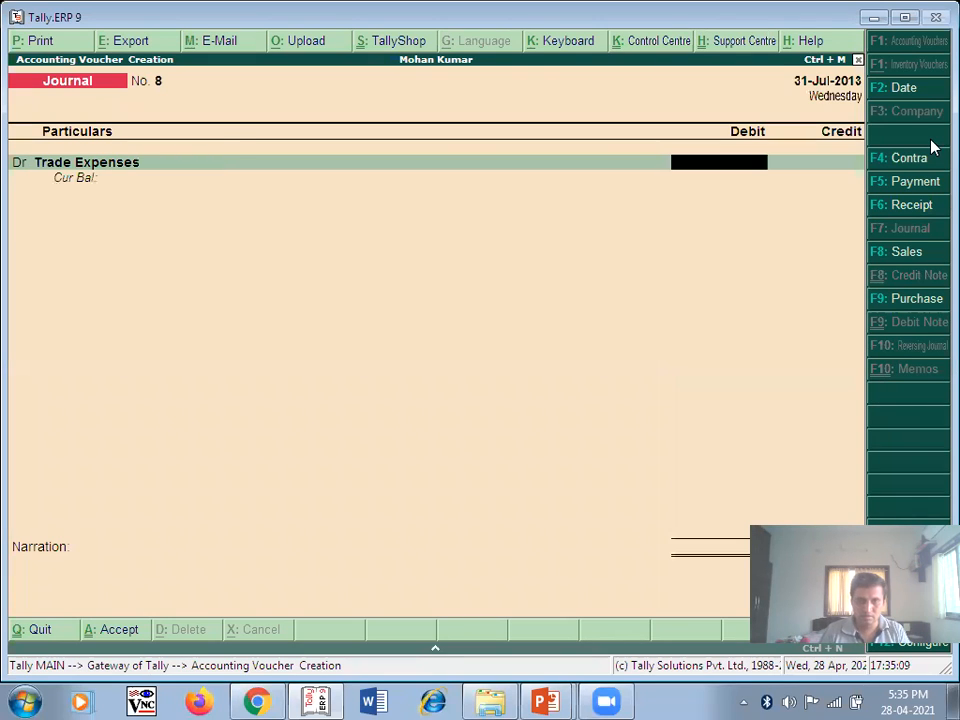
{"action": "type", "text": "2500"}
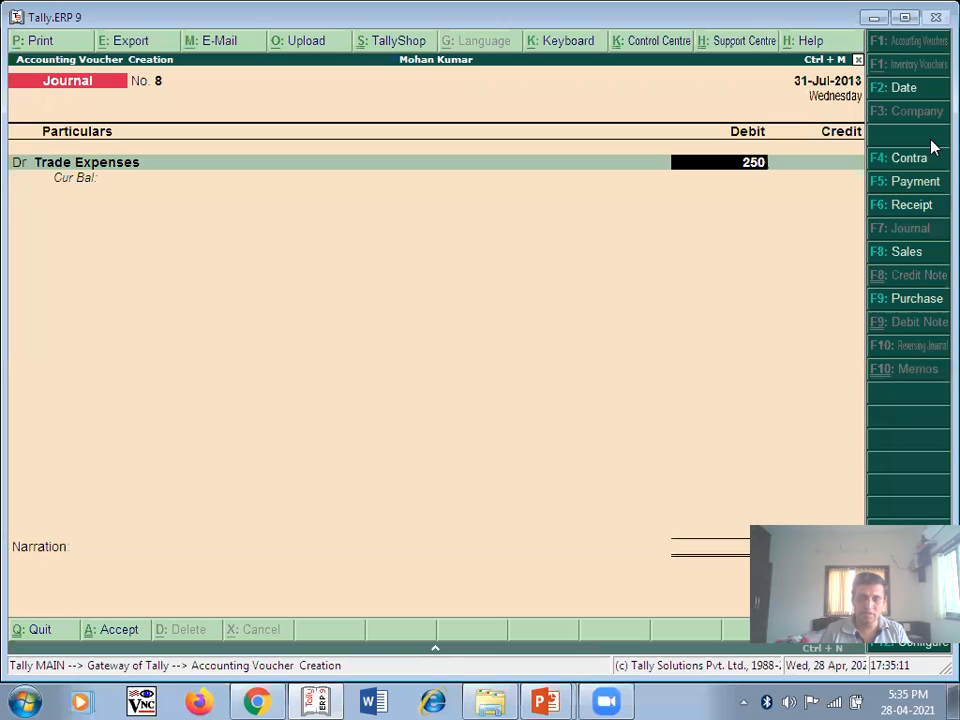
{"action": "key", "text": "Return"}
{"action": "key", "text": "Return"}
- Credit Cash, narrate 'Being Trade expenses paid' and save voucher No. 8
{"action": "type", "text": "C"}
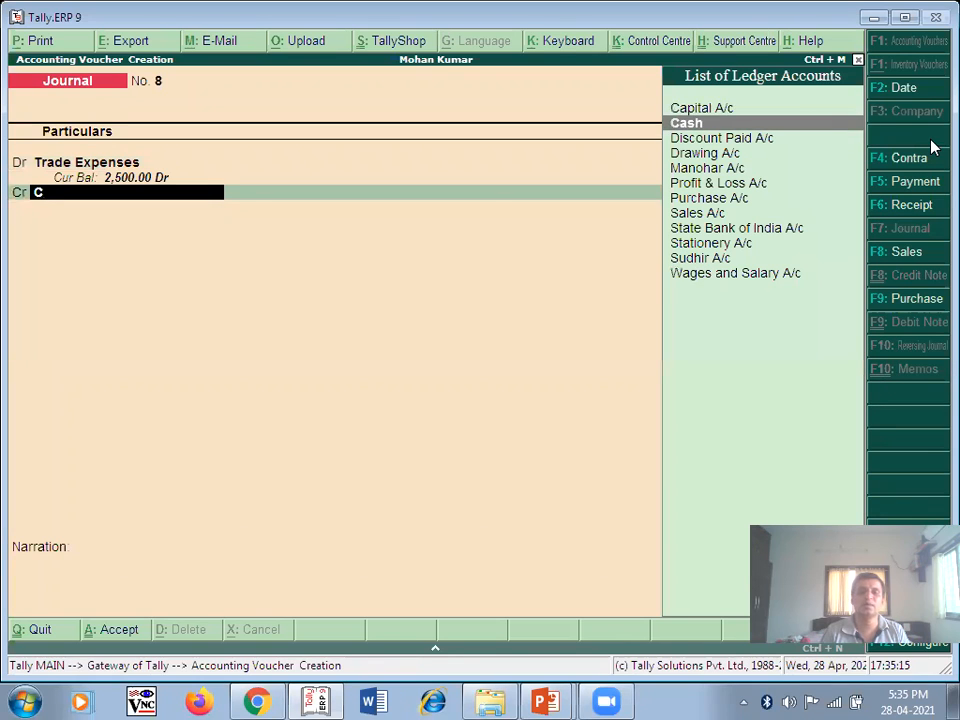
{"action": "key", "text": "Return"}
{"action": "key", "text": "Return"}
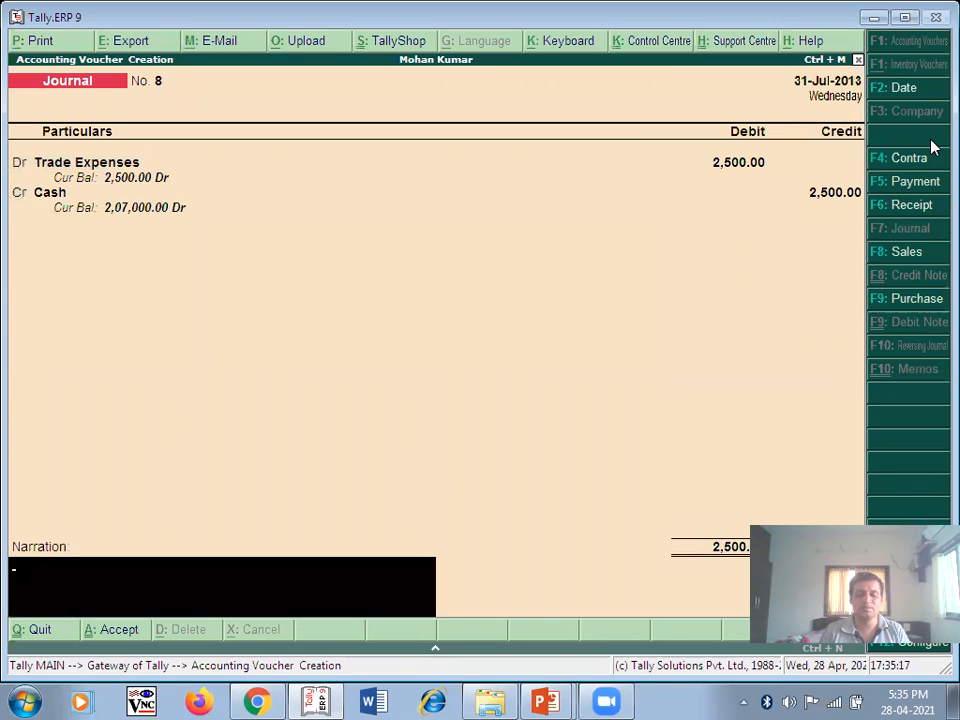
{"action": "type", "text": "Being Trade expenses paid"}
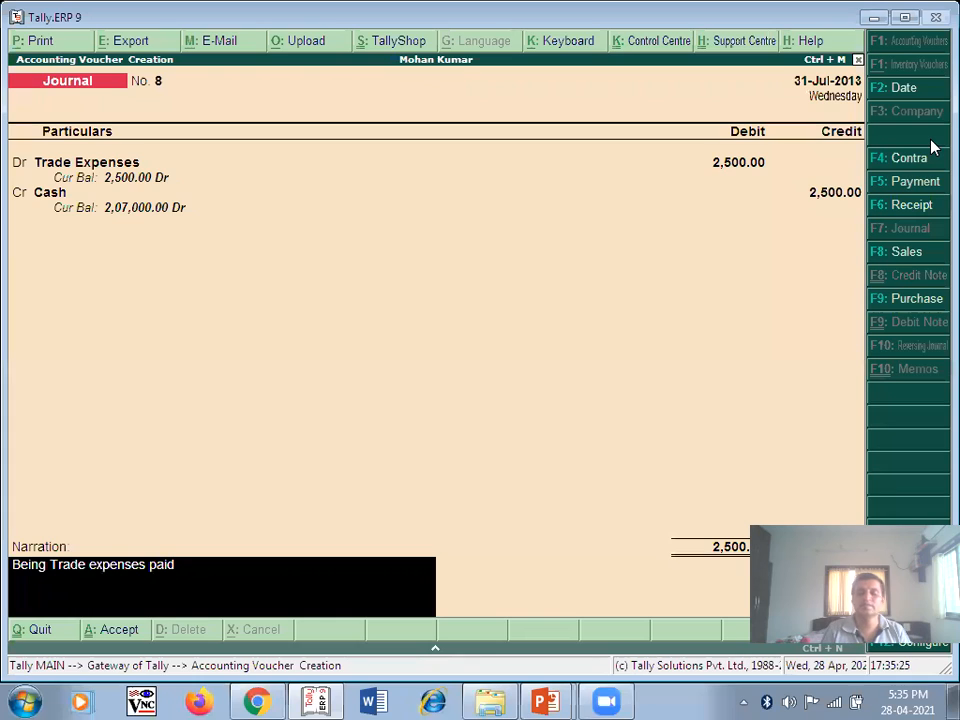
{"action": "key", "text": "Return"}
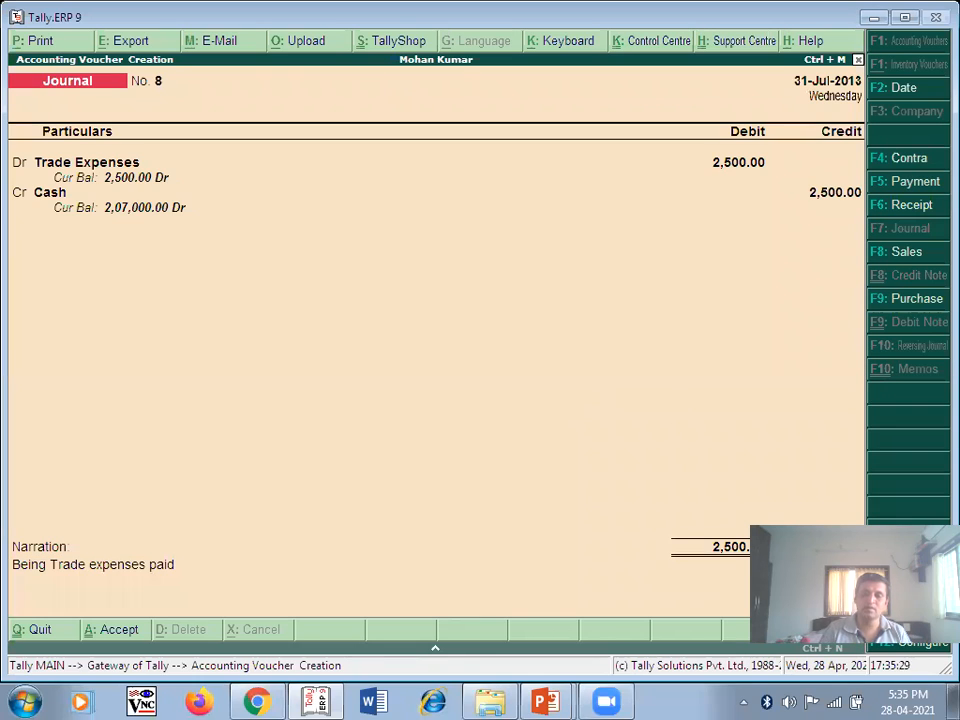
{"action": "key", "text": "ctrl+a"}
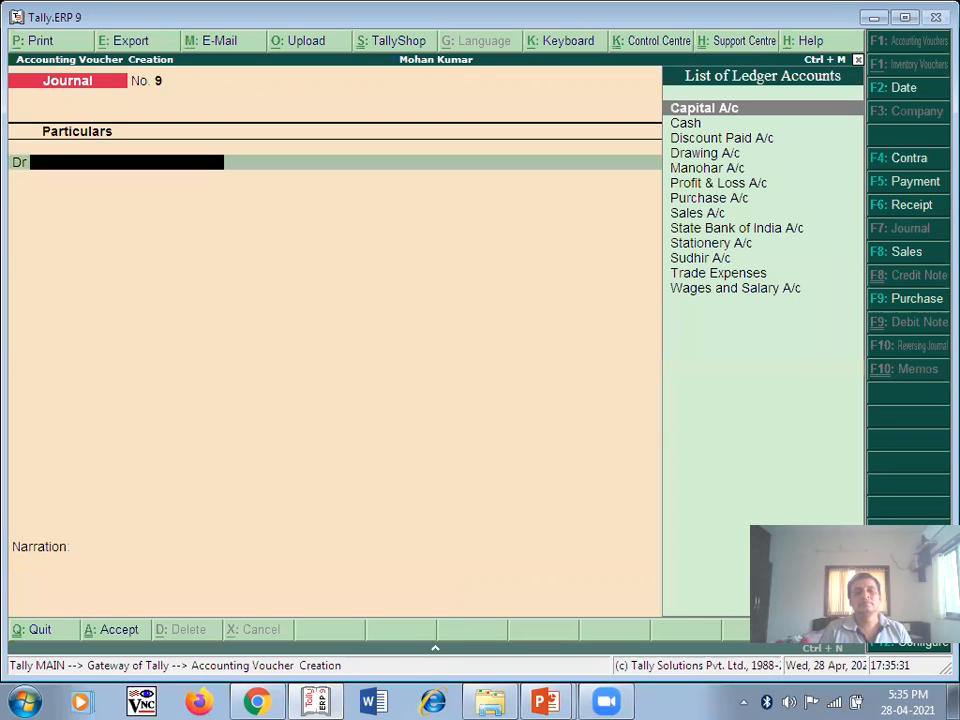
{"action": "key", "text": "alt+Tab"}
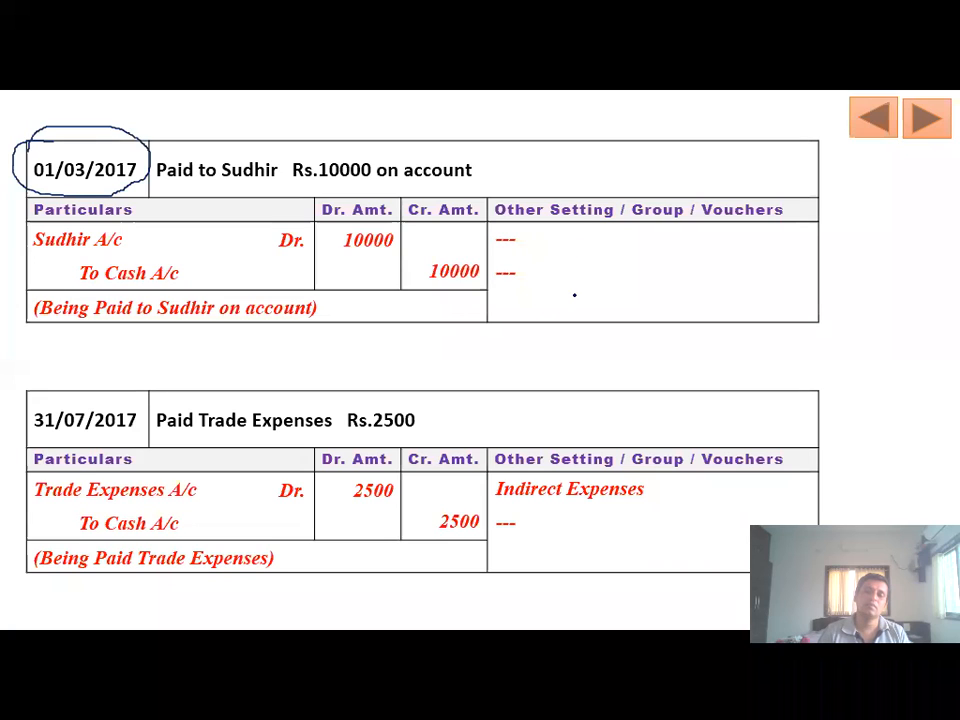
- Clear the ink circle and advance to the Advertisement 1,500 and cash sales 66,000 slide
{"action": "left_click", "coordinate": [930, 133]}
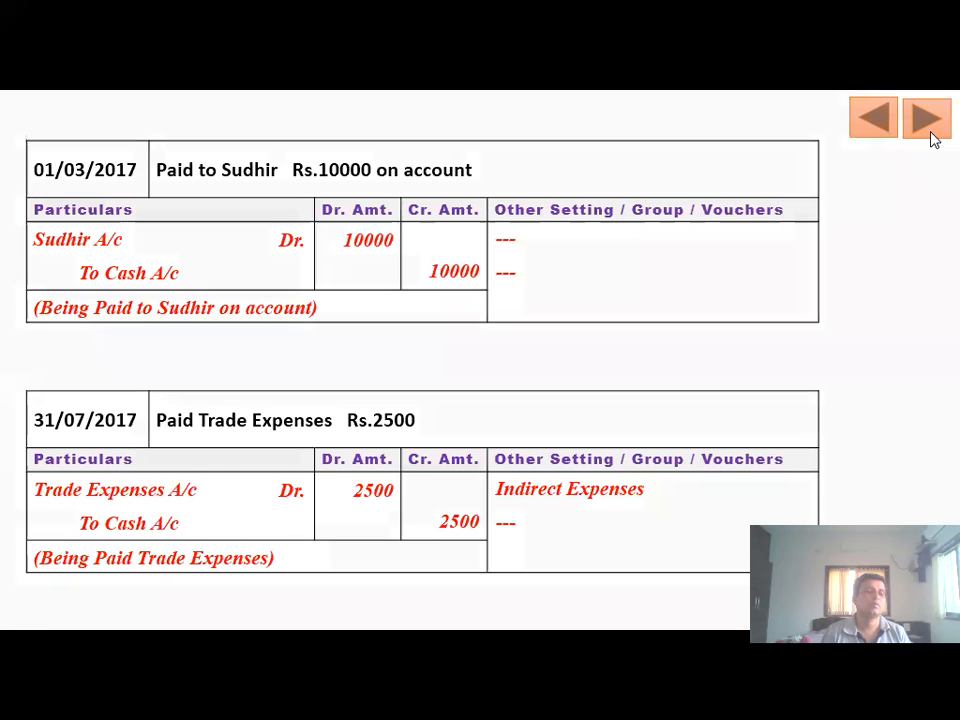
{"action": "left_click", "coordinate": [930, 133]}
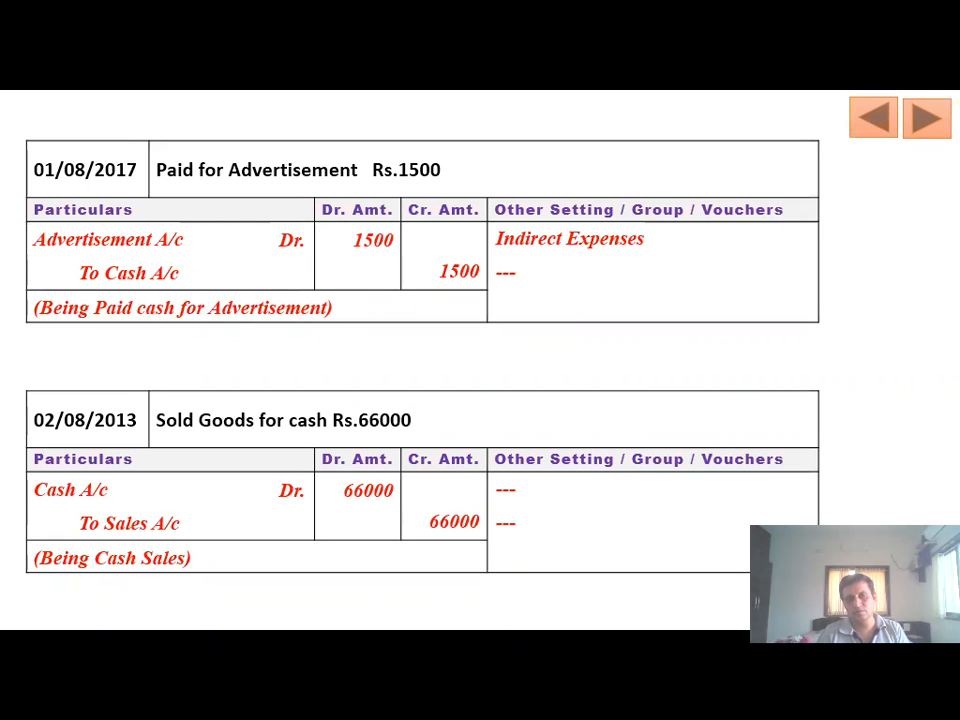
{"action": "key", "text": "alt+Tab"}
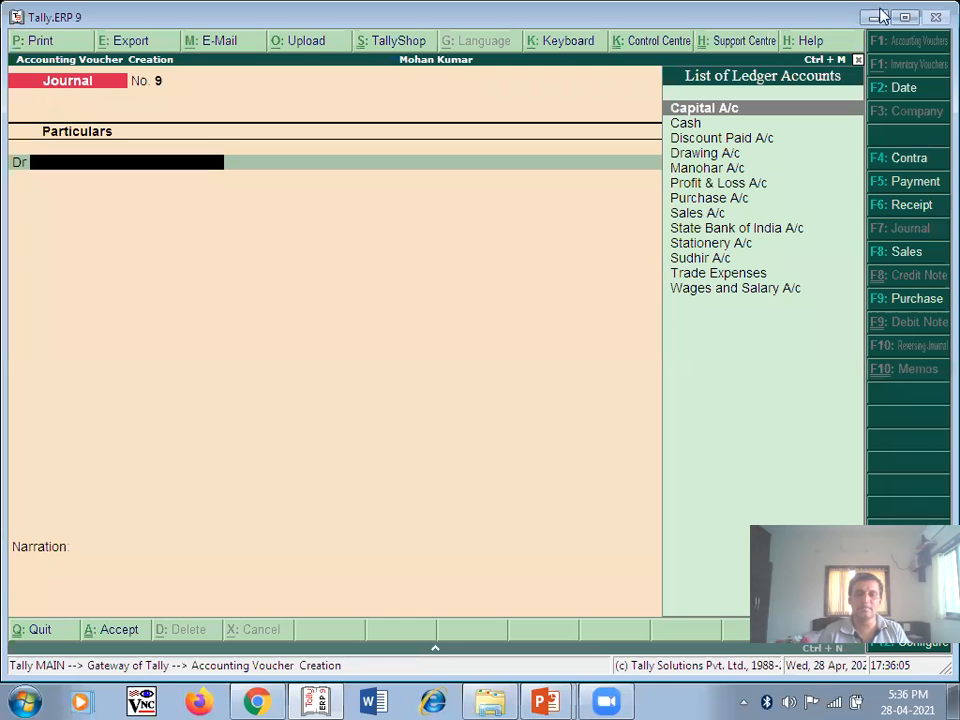
- Set the date to 1-8-2013 and create ledger 'Advertisment A/c' under Indirect Expenses for the debit line
{"action": "left_click", "coordinate": [905, 90]}
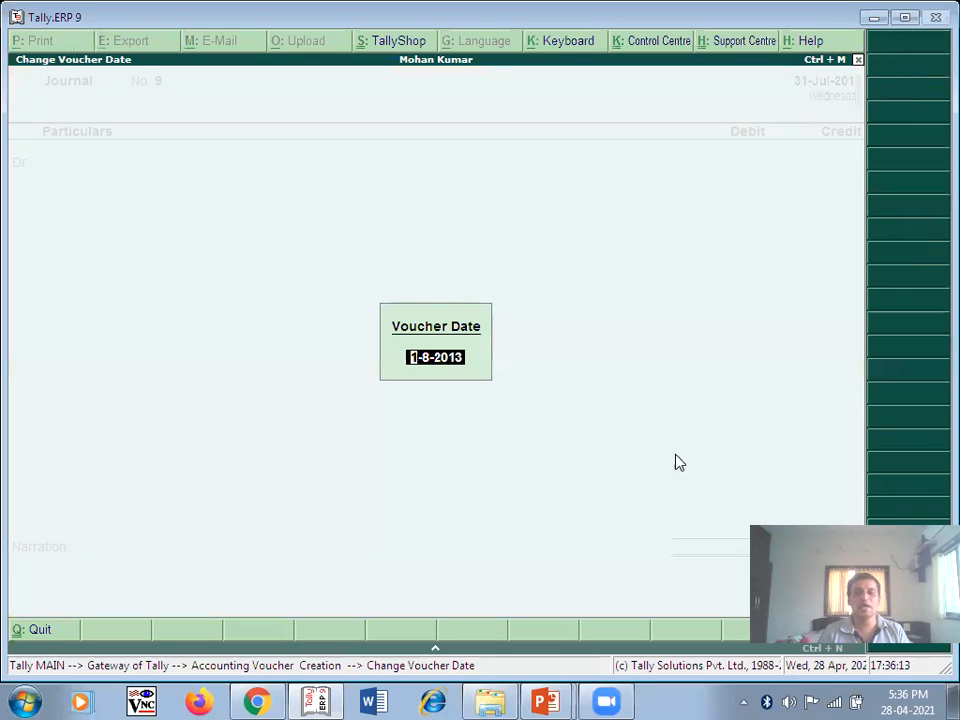
{"action": "key", "text": "Return"}
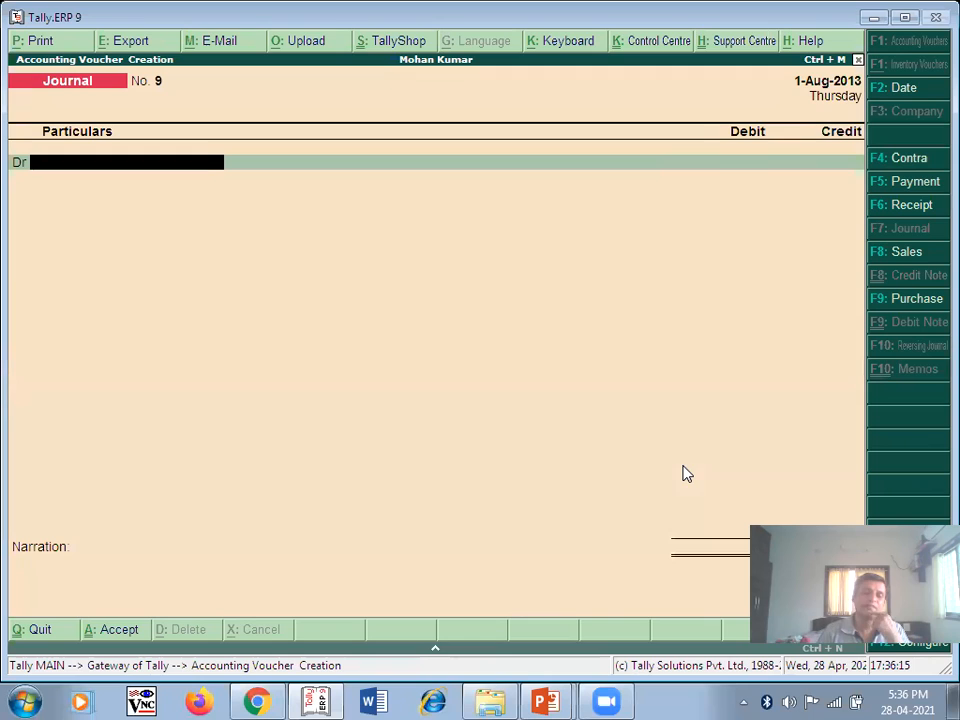
{"action": "type", "text": "A"}
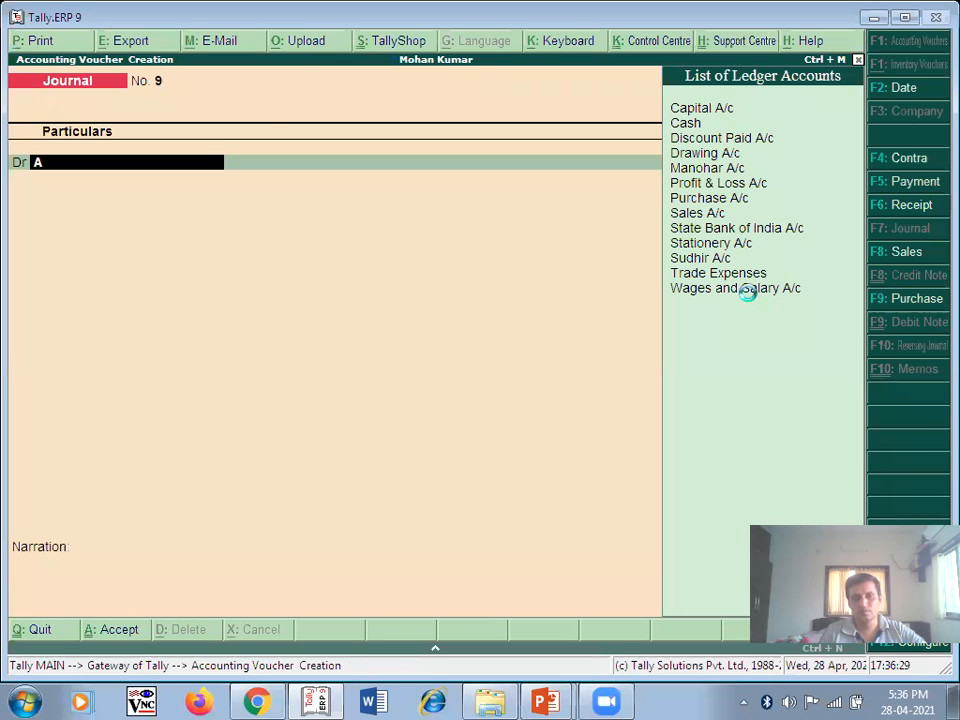
{"action": "key", "text": "alt+c"}
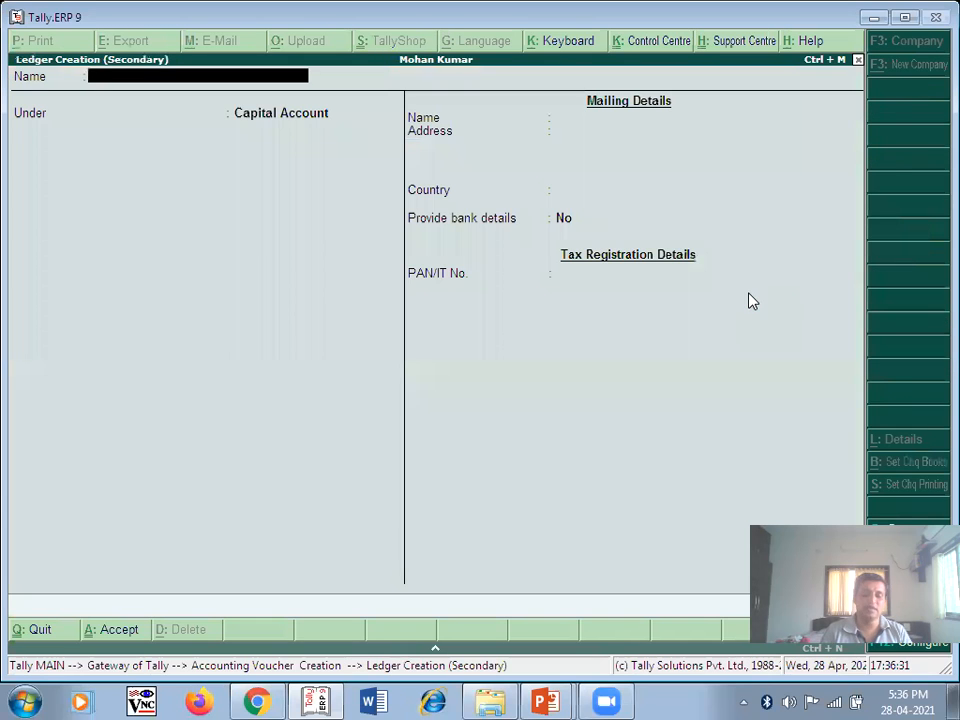
{"action": "type", "text": "Advertisment A/c"}
{"action": "key", "text": "Return"}
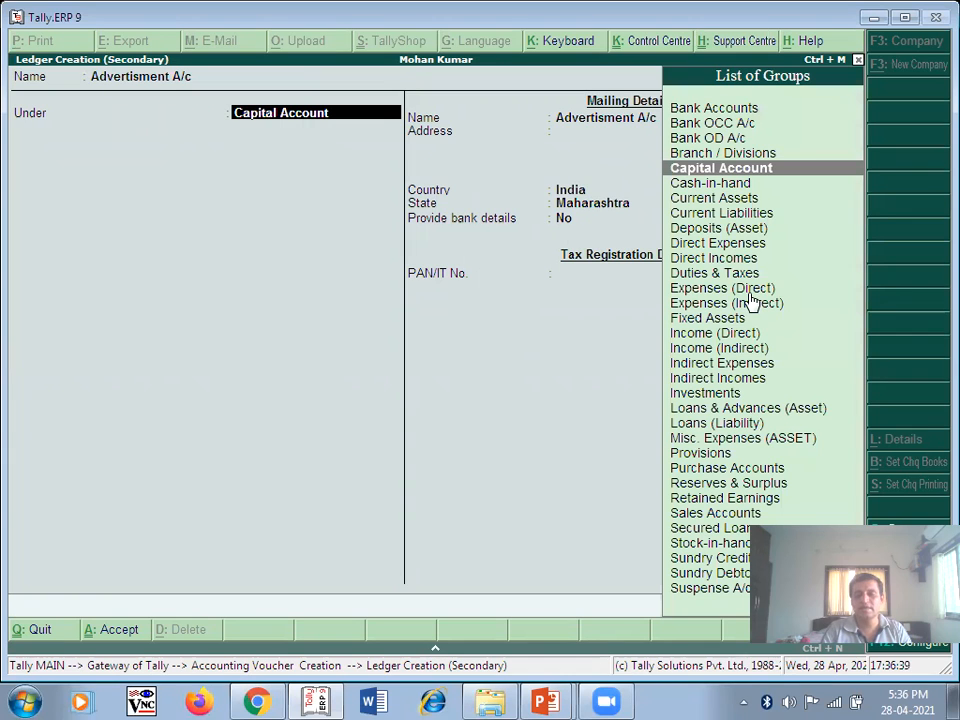
{"action": "type", "text": "I"}
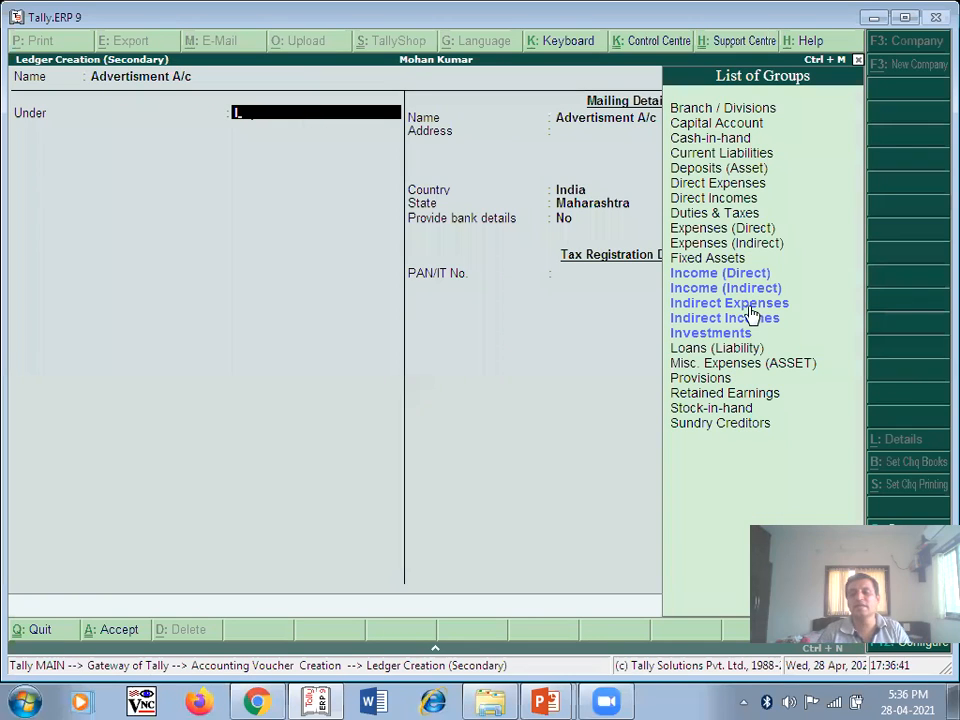
{"action": "left_click", "coordinate": [750, 306]}
{"action": "key", "text": "Return"}
{"action": "key", "text": "Return"}
{"action": "key", "text": "Return"}
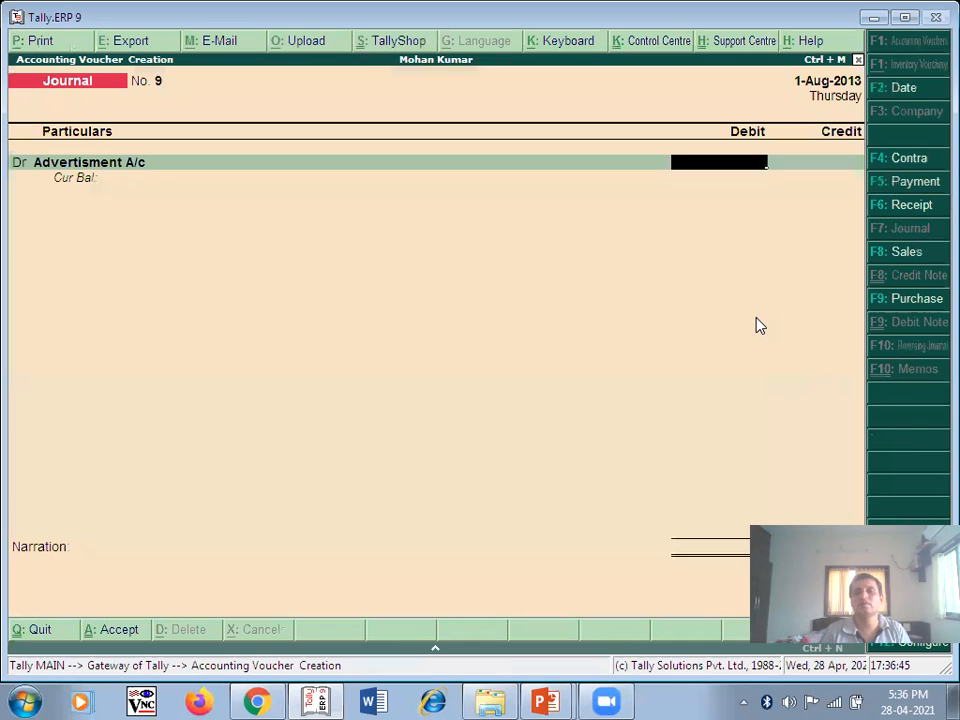
- Debit Advertisment A/c 1,500, credit Cash, narrate 'Being Advertisment Paid' and save voucher No. 9
{"action": "type", "text": "1500"}
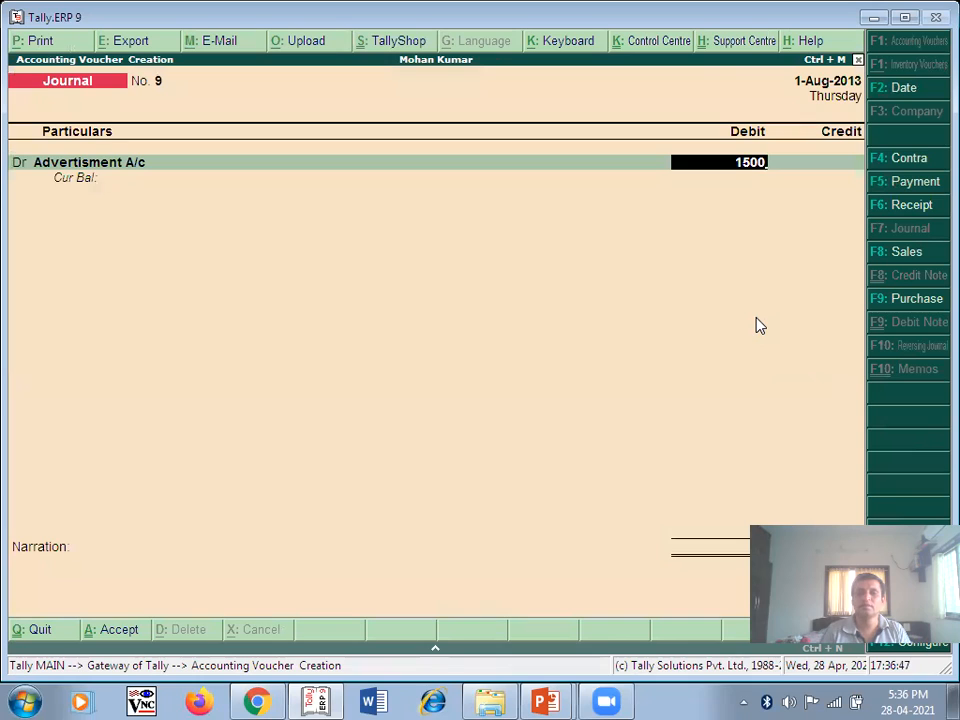
{"action": "key", "text": "Return"}
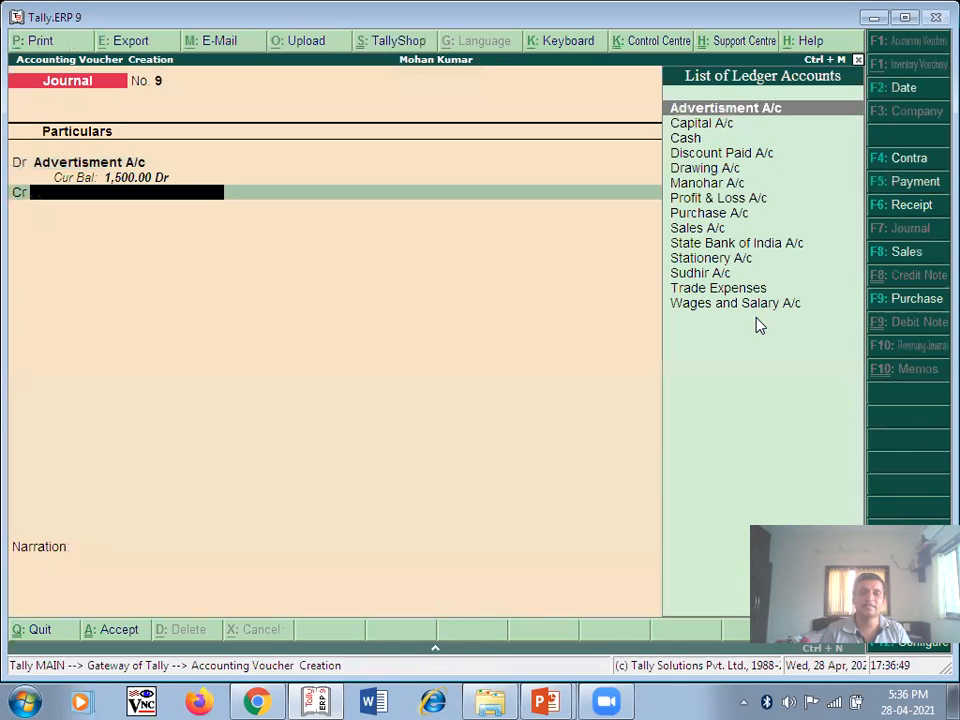
{"action": "left_click", "coordinate": [692, 137]}
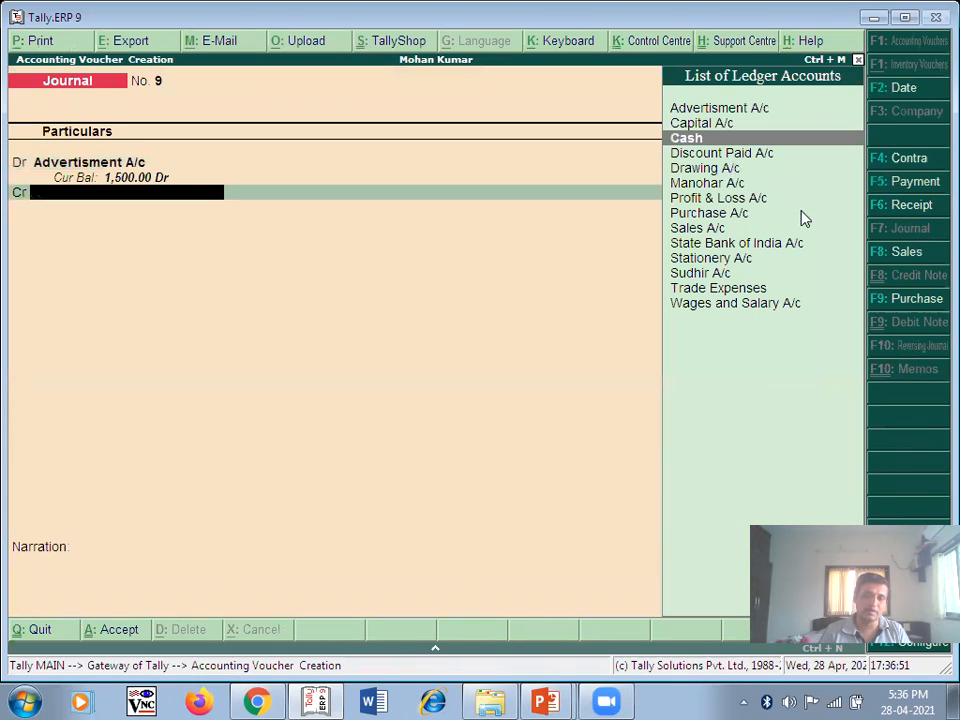
{"action": "key", "text": "Return"}
{"action": "key", "text": "Return"}
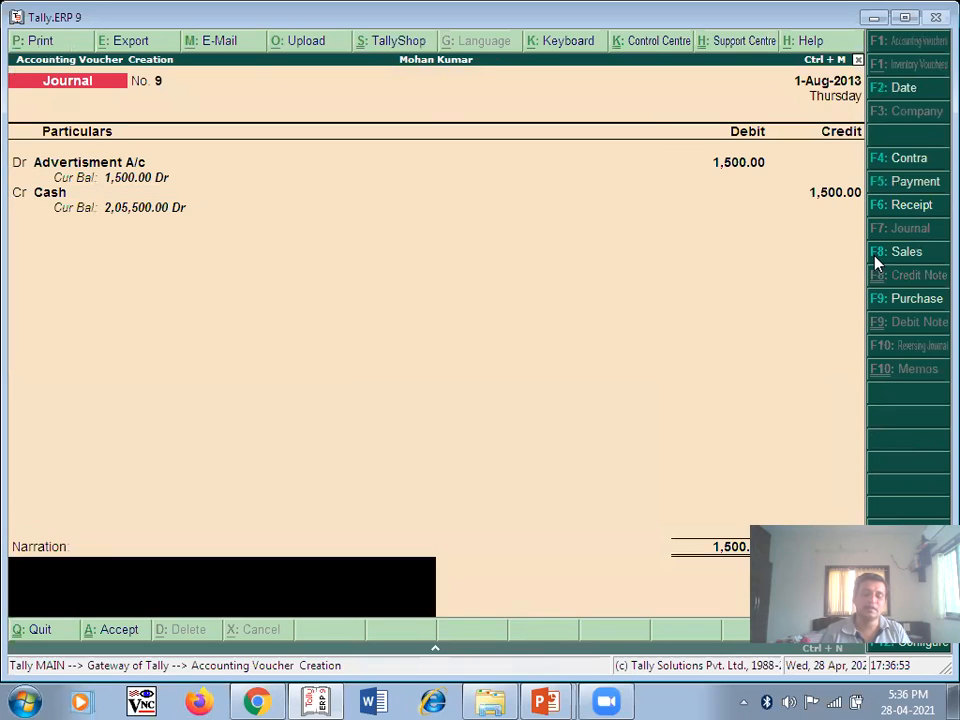
{"action": "type", "text": "B"}
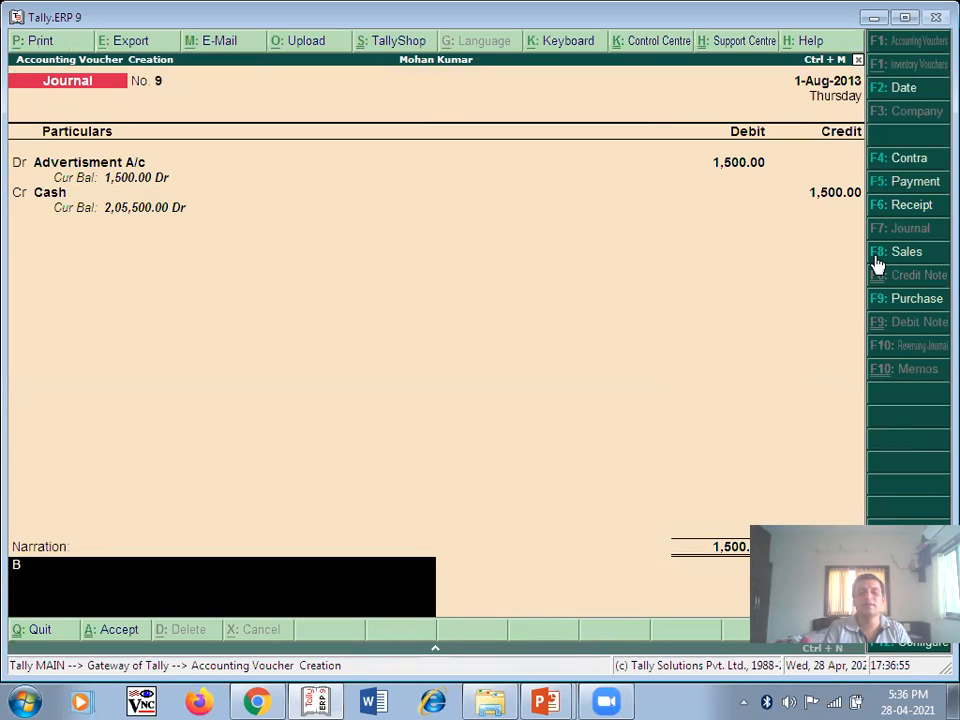
{"action": "type", "text": "eing Adve"}
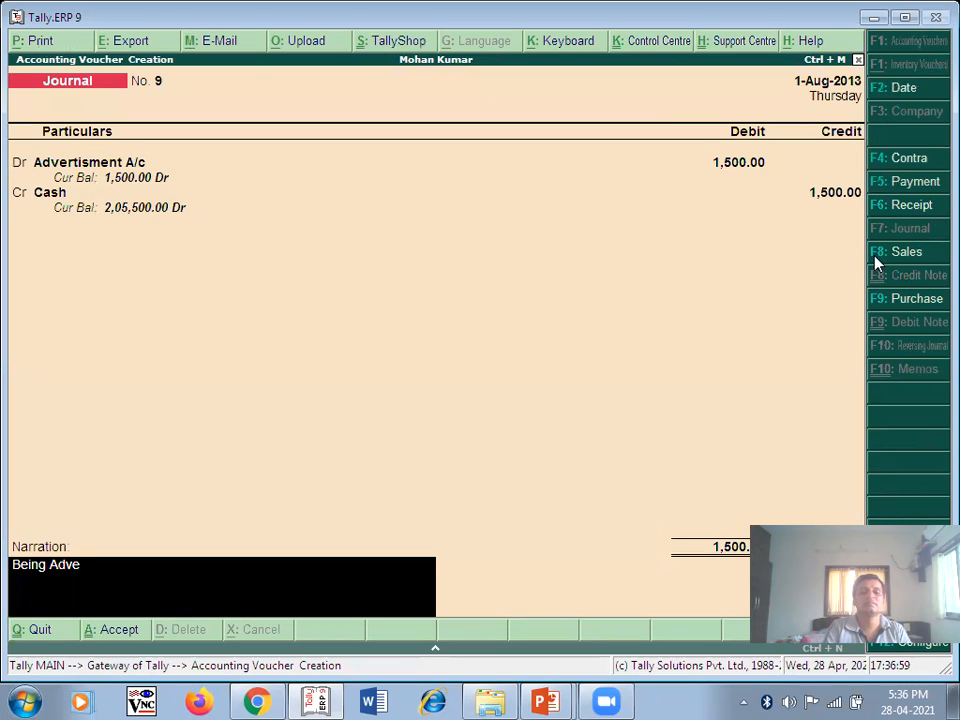
{"action": "type", "text": "rtisment Paid"}
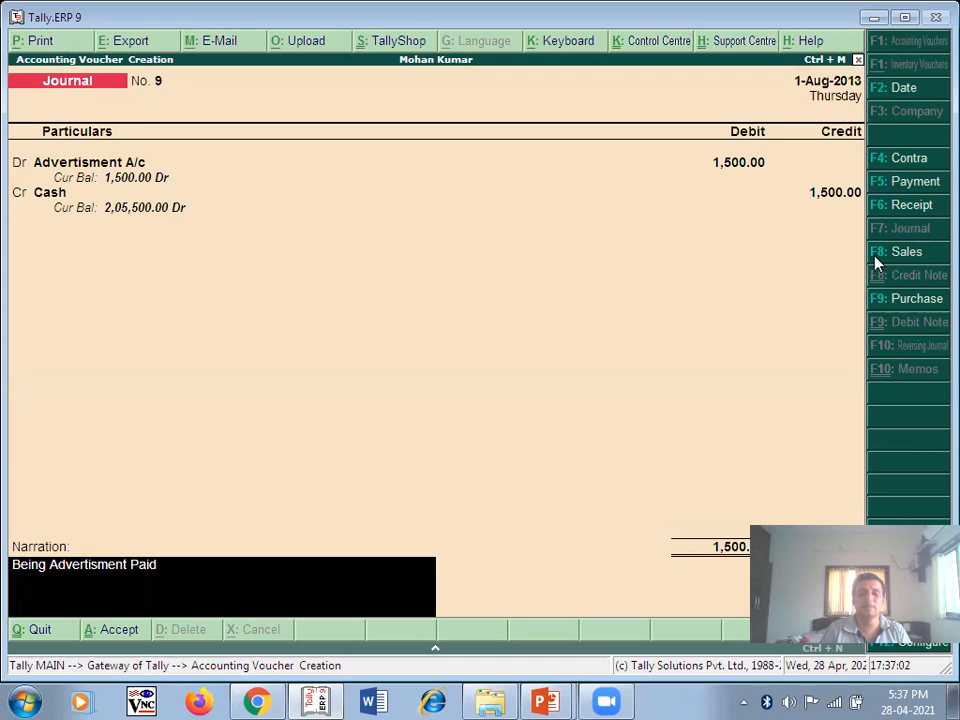
{"action": "key", "text": "Return"}
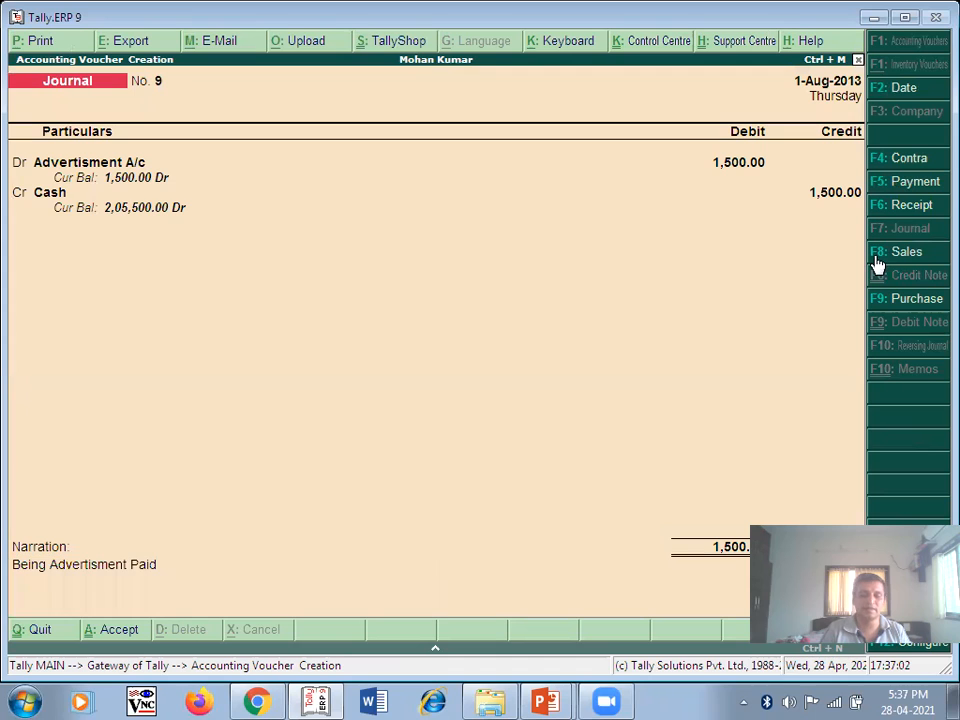
{"action": "key", "text": "Return"}
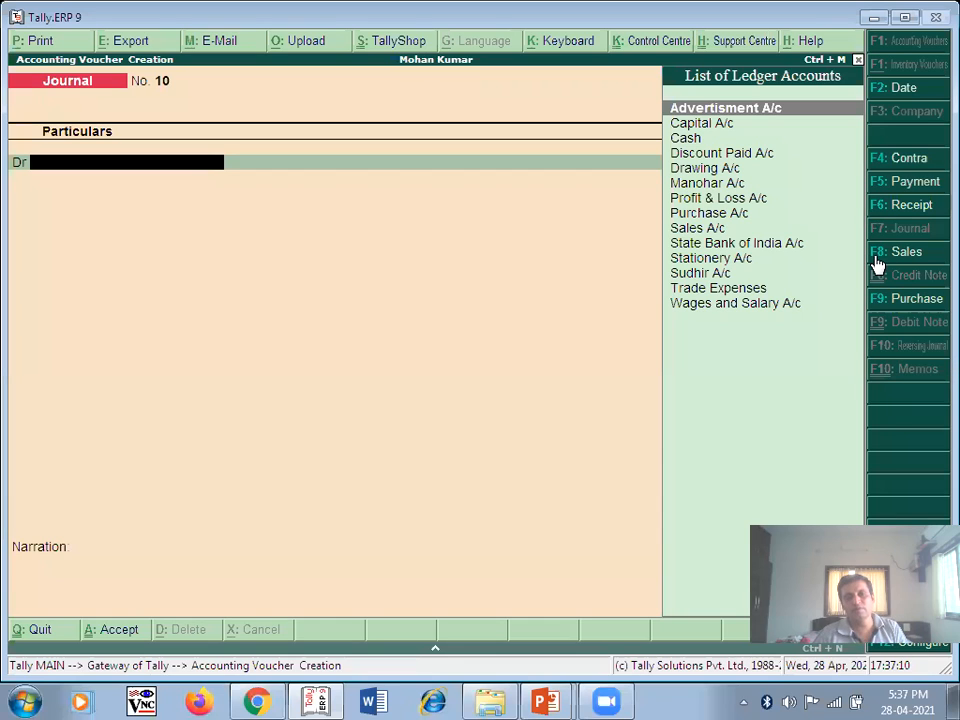
{"action": "key", "text": "alt+Tab"}
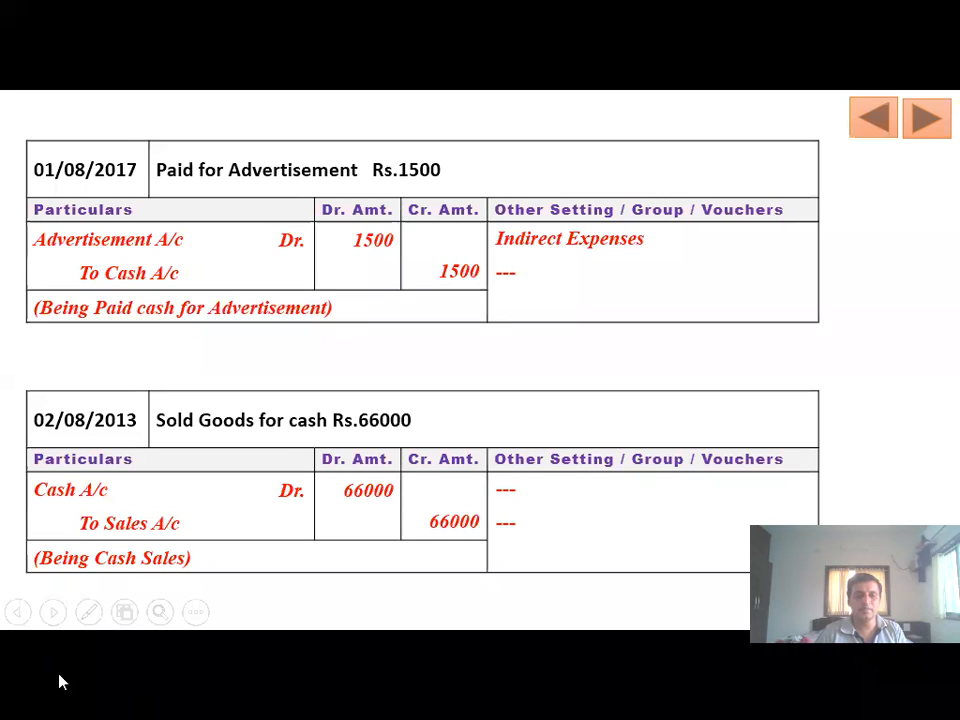
- Underline 'Advertisement' in the first entry's narration with coloured ink on the slide
{"action": "left_click", "coordinate": [88, 616]}
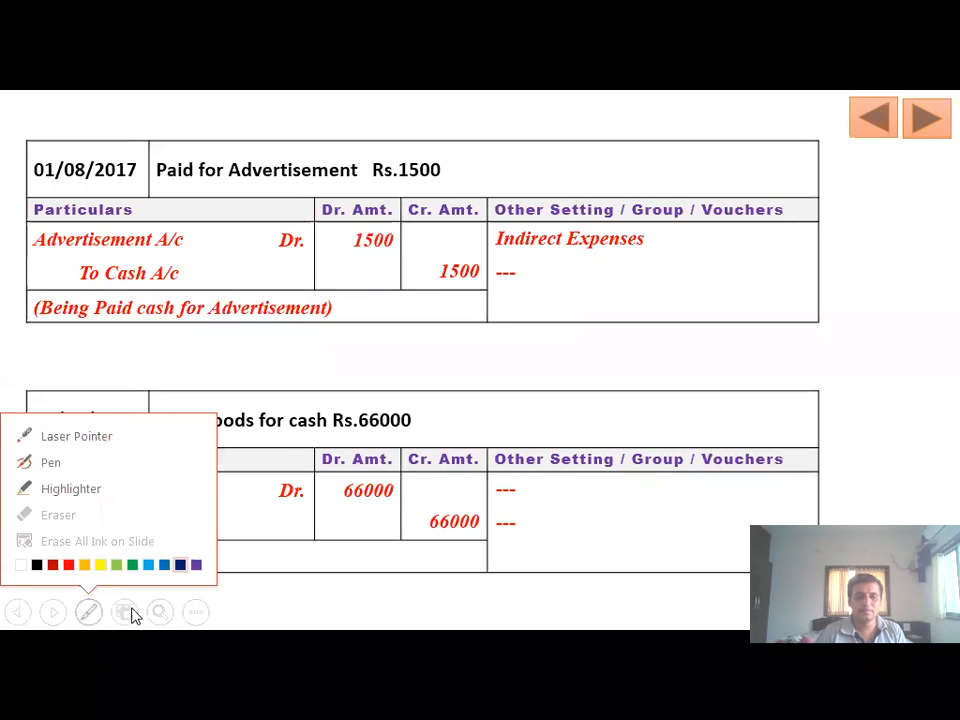
{"action": "left_click", "coordinate": [197, 566]}
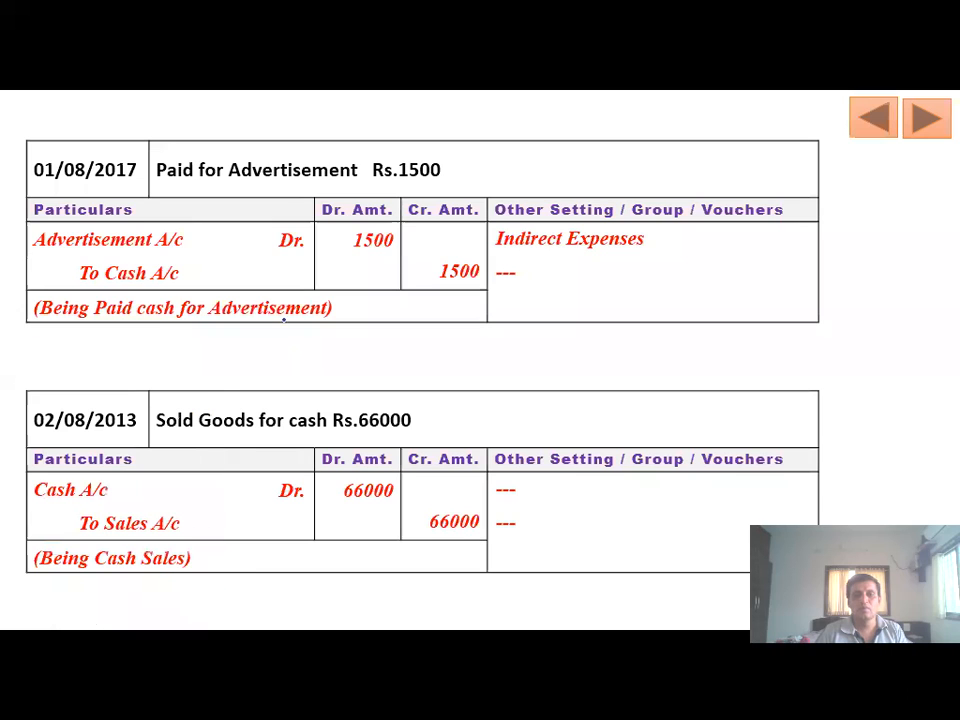
{"action": "left_click_drag", "start_coordinate": [224, 190], "coordinate": [356, 187]}
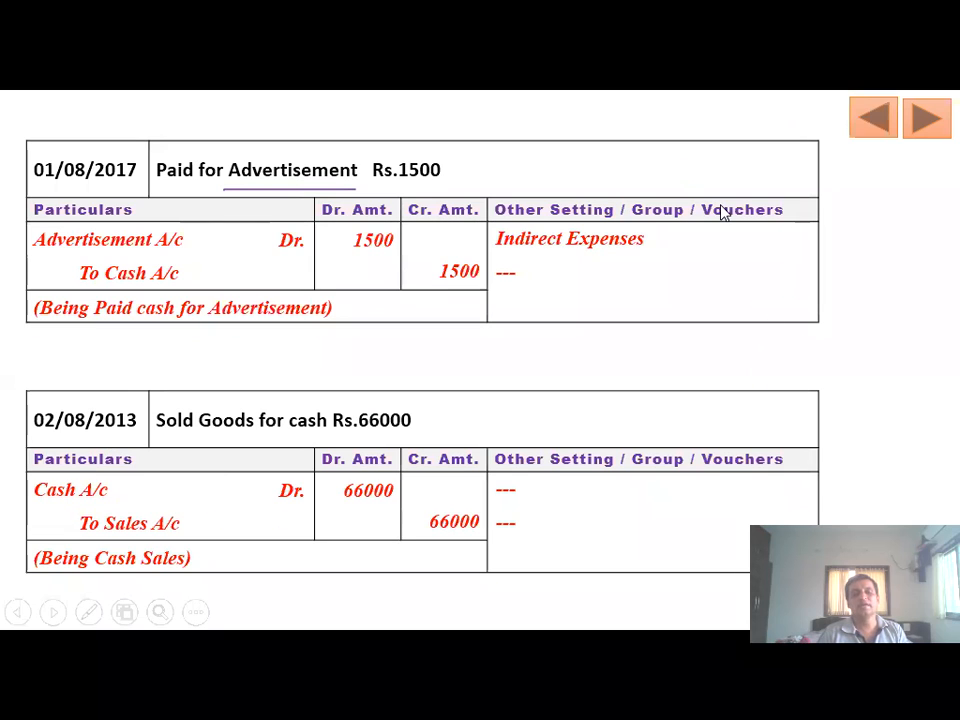
{"action": "key", "text": "alt+Tab"}
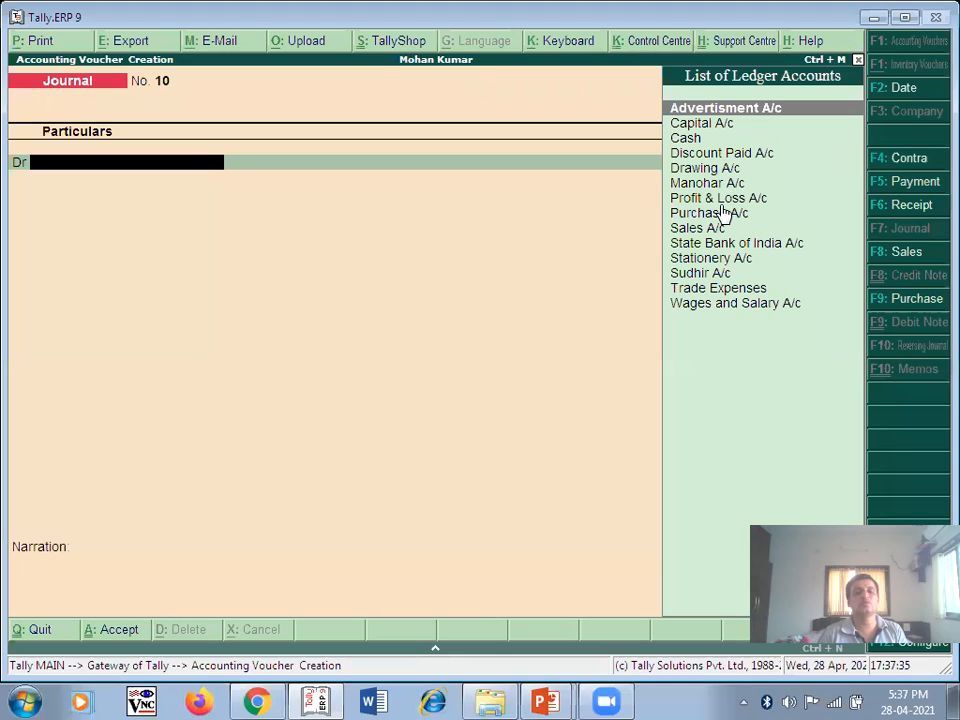
- Date voucher No. 10 2-Aug-2013 and debit Cash 66,000
{"action": "left_click", "coordinate": [912, 90]}
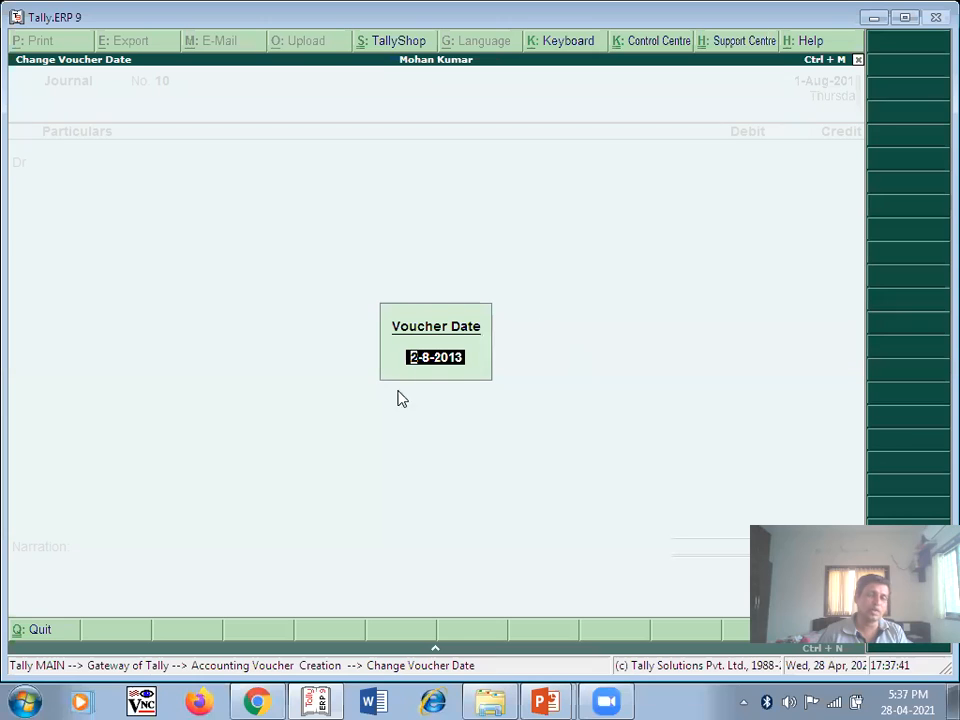
{"action": "key", "text": "Return"}
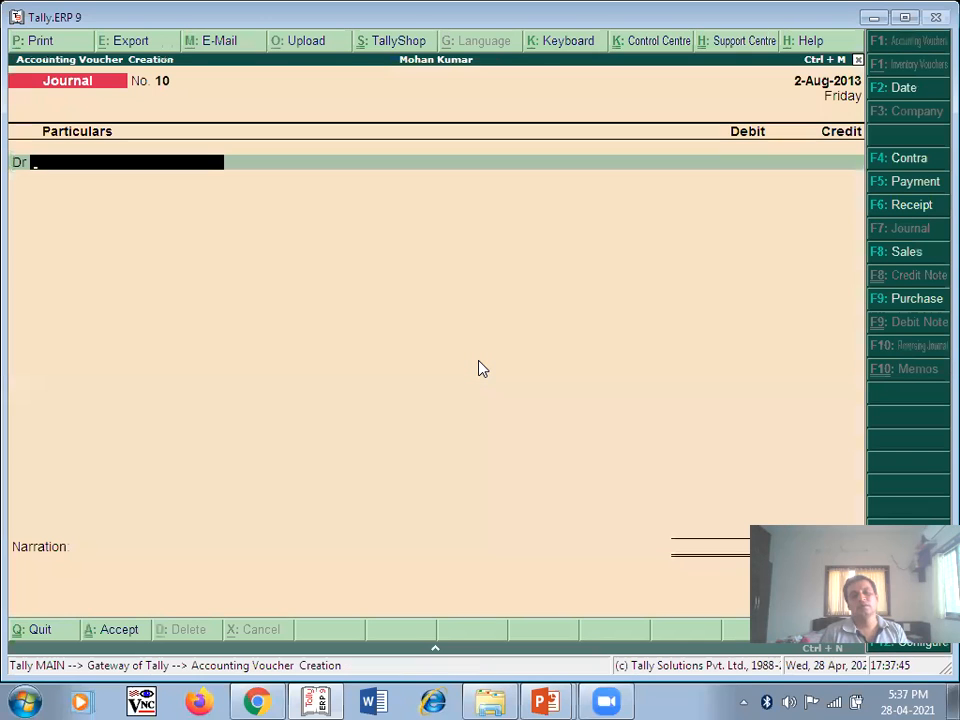
{"action": "key", "text": "alt+Tab"}
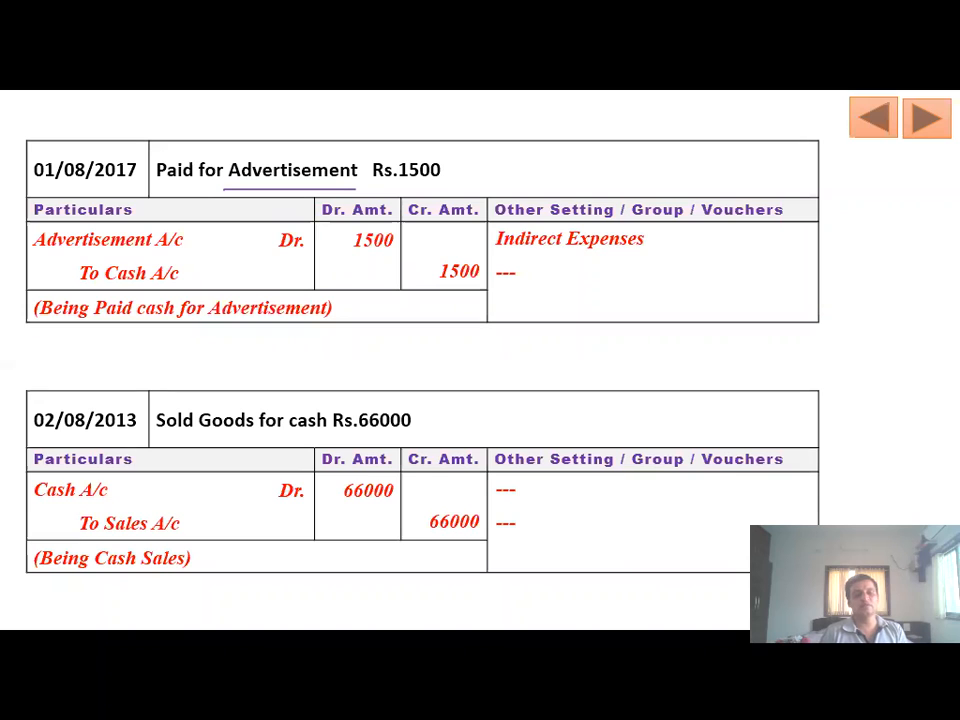
{"action": "key", "text": "alt+Tab"}
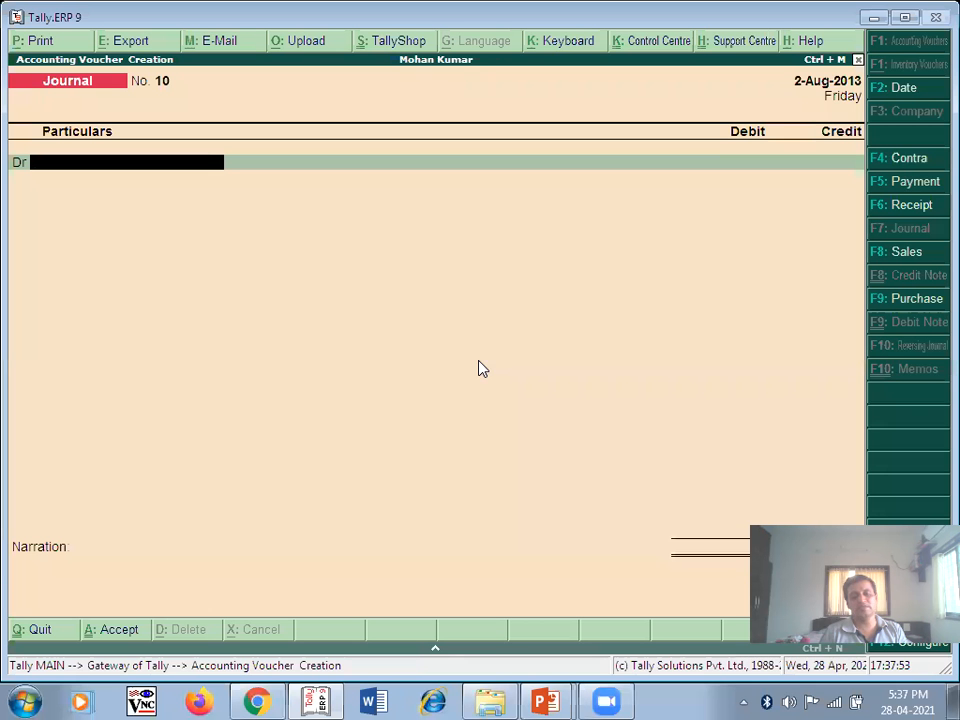
{"action": "type", "text": "C"}
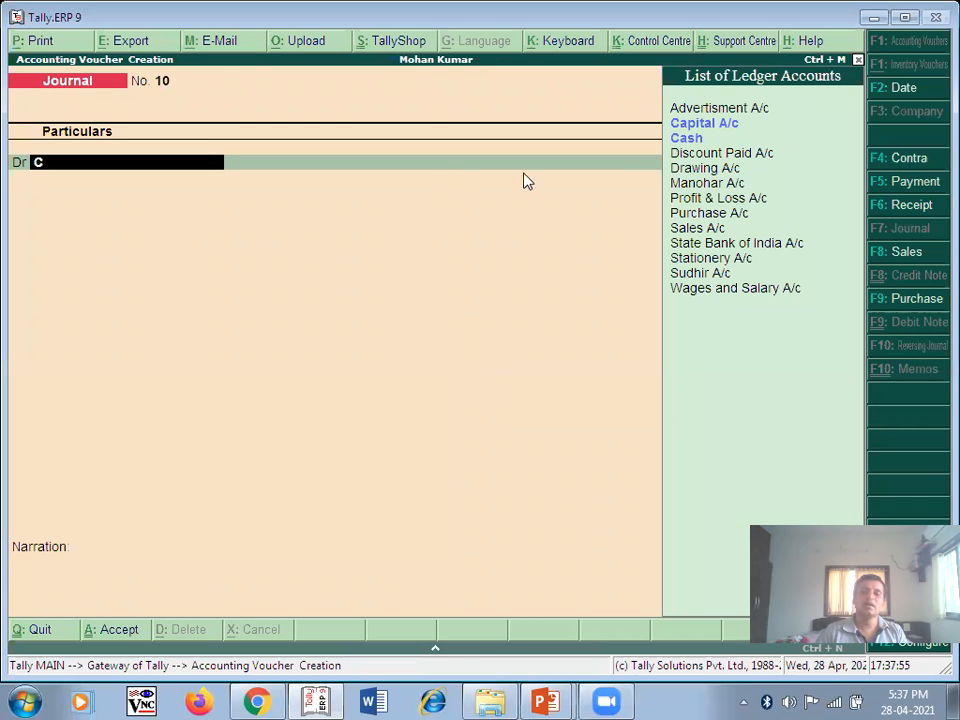
{"action": "key", "text": "Down"}
{"action": "key", "text": "Return"}
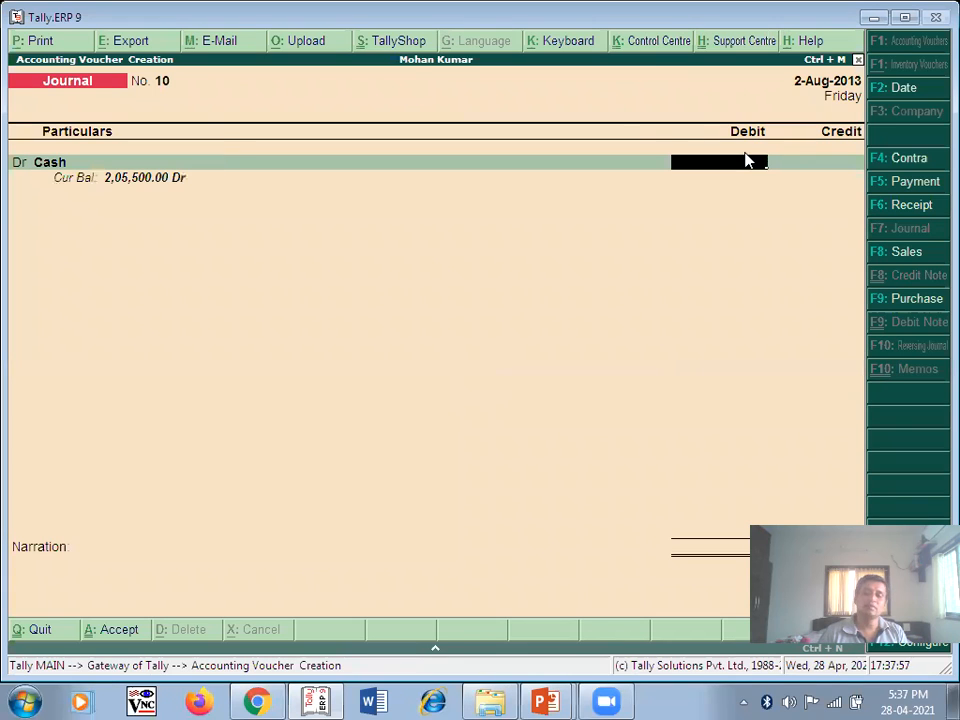
{"action": "type", "text": "96"}
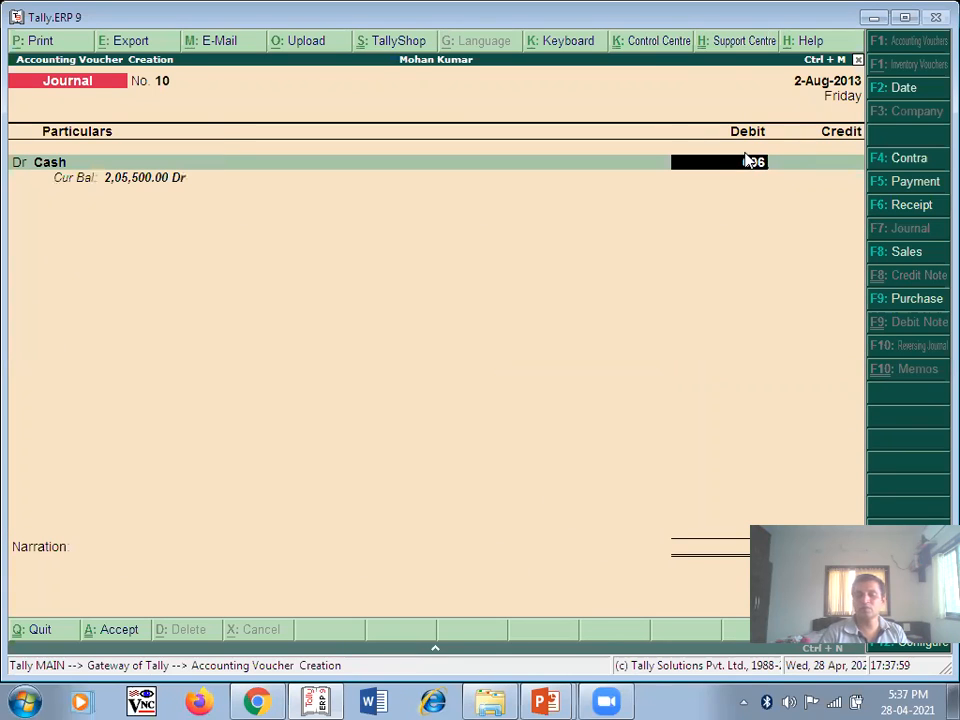
{"action": "key", "text": "BackSpace"}
{"action": "key", "text": "BackSpace"}
{"action": "type", "text": "6000"}
{"action": "key", "text": "Return"}
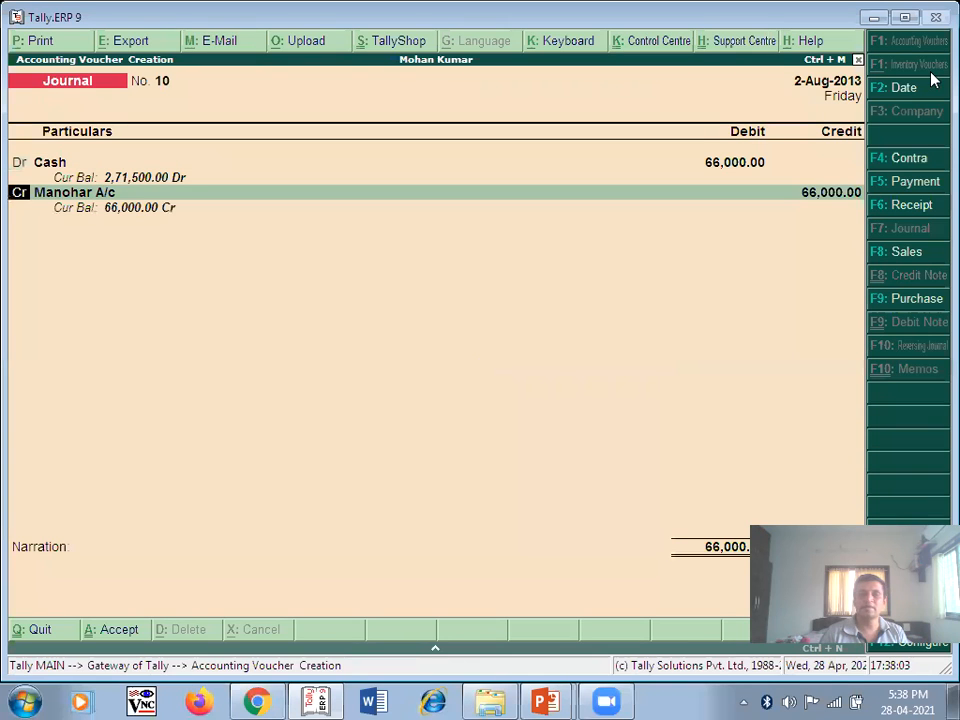
- Credit Sales A/c 66,000, narrate 'Being Cash Sales' and save the voucher
{"action": "key", "text": "Return"}
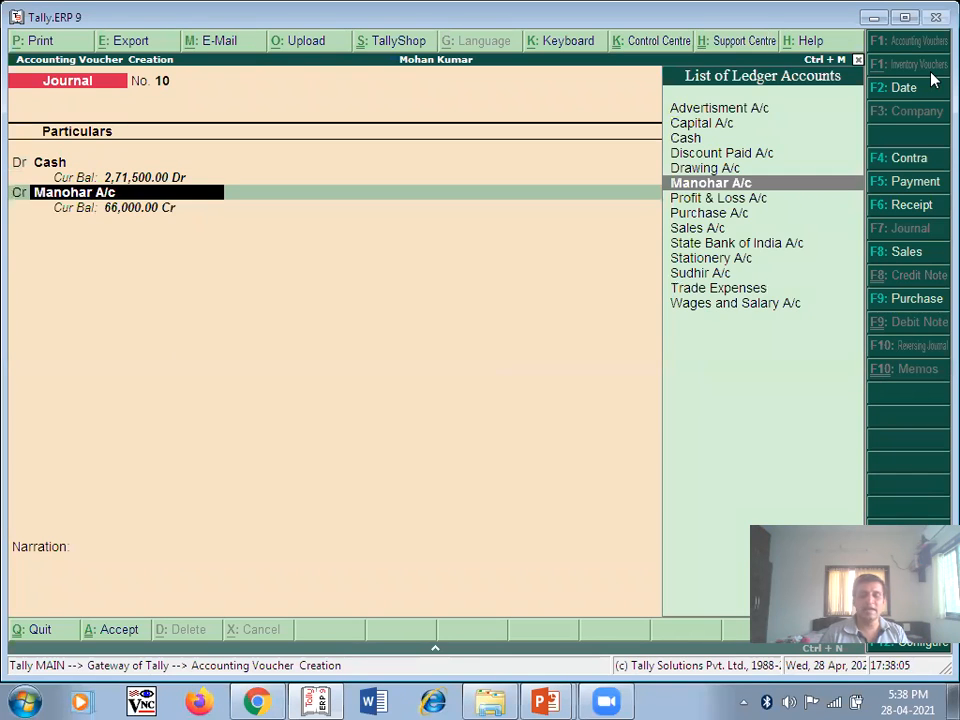
{"action": "type", "text": "S"}
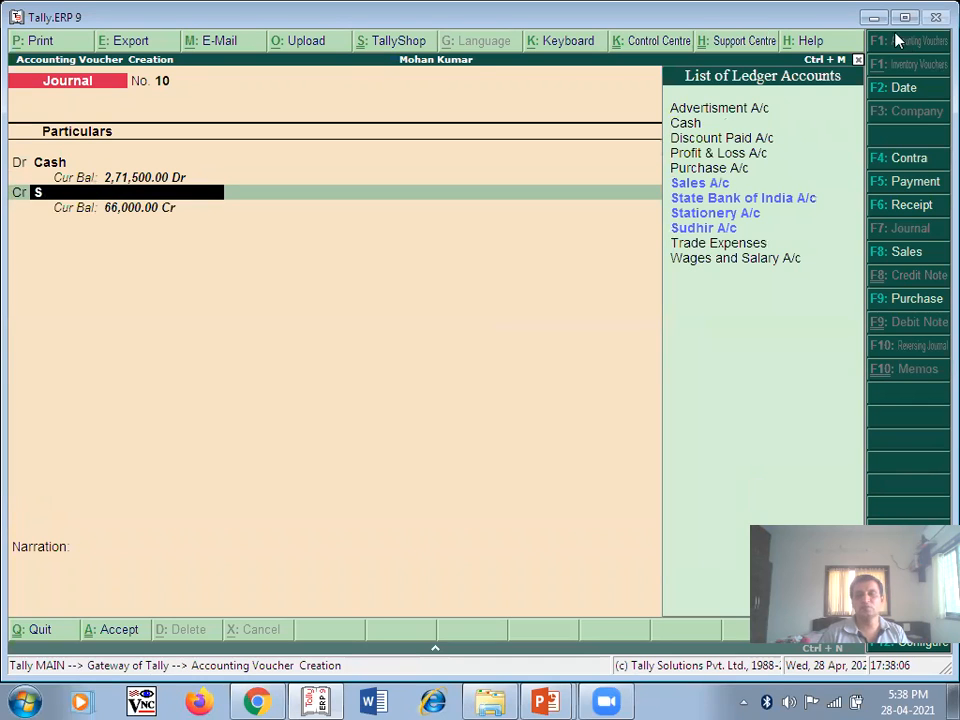
{"action": "left_click", "coordinate": [740, 186]}
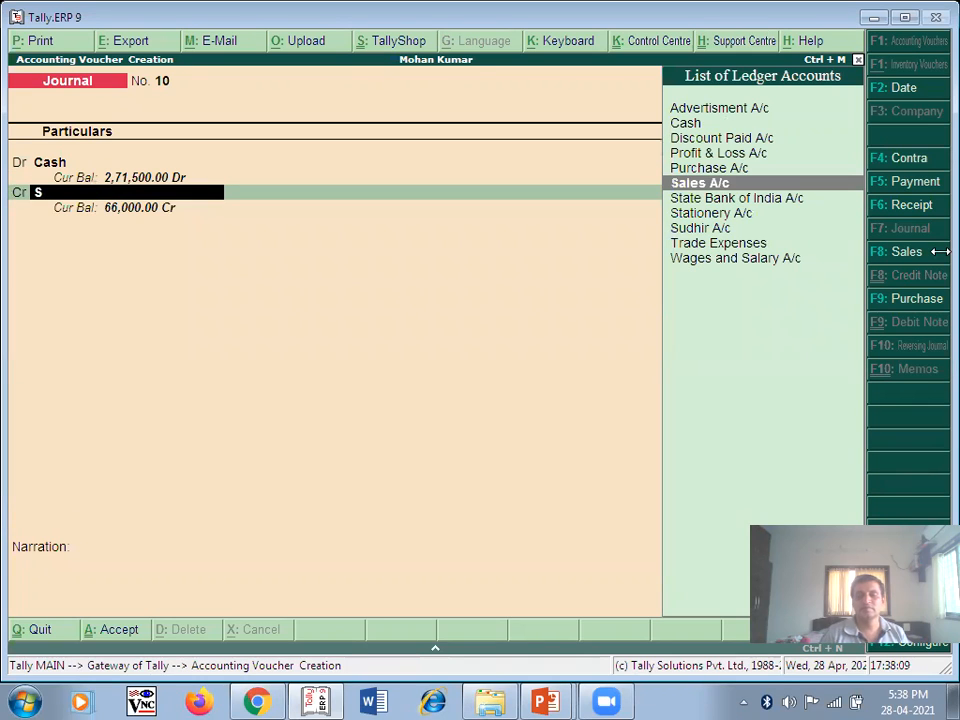
{"action": "key", "text": "Return"}
{"action": "key", "text": "Return"}
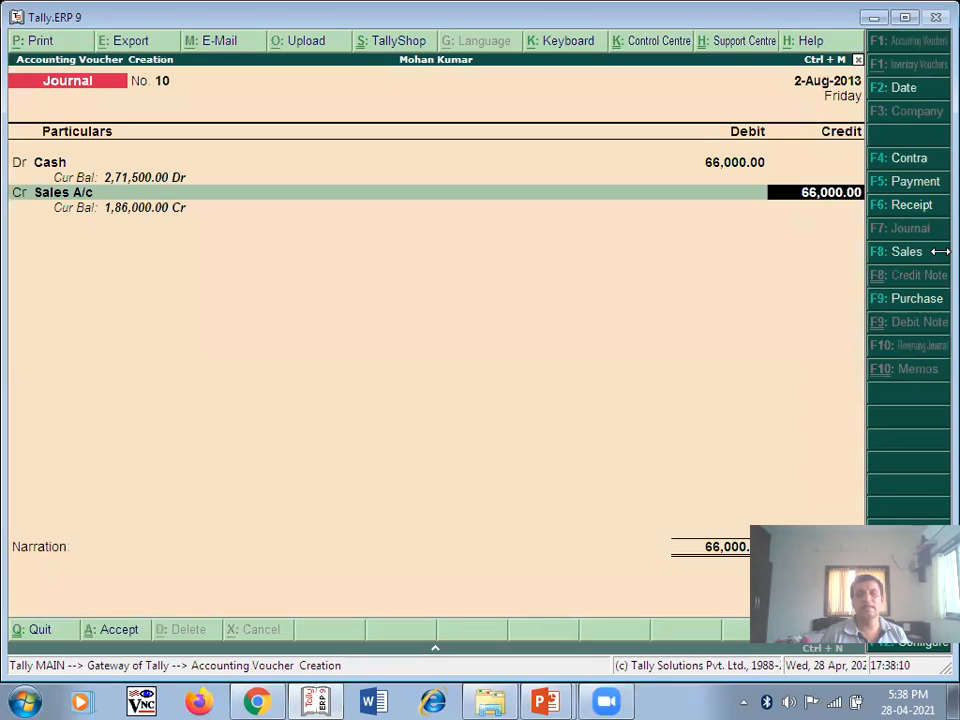
{"action": "key", "text": "Return"}
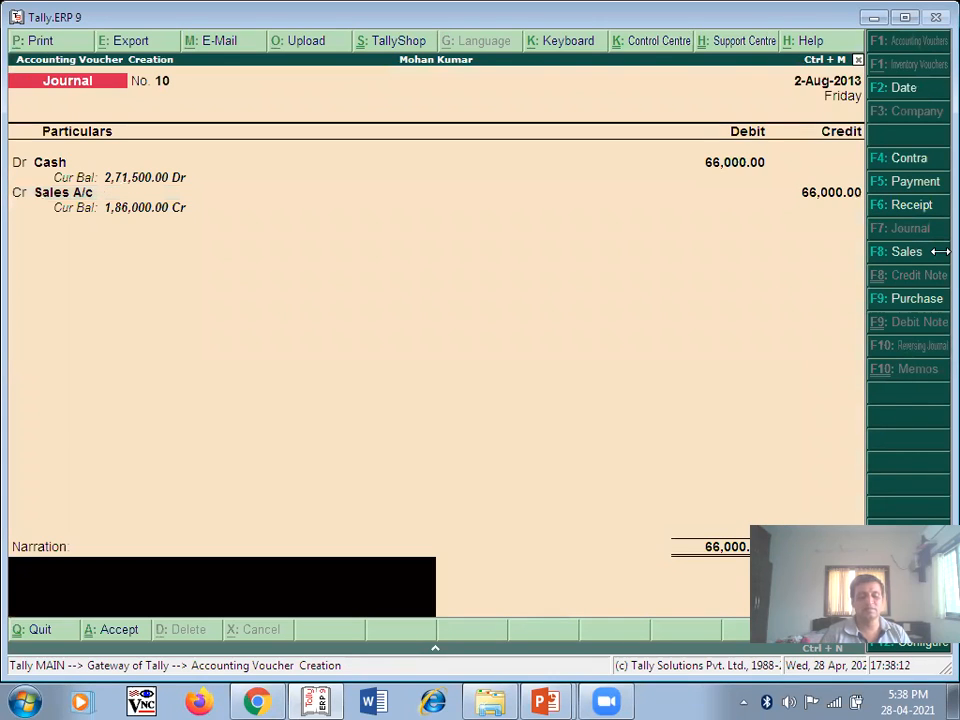
{"action": "type", "text": "Being Cash Sales"}
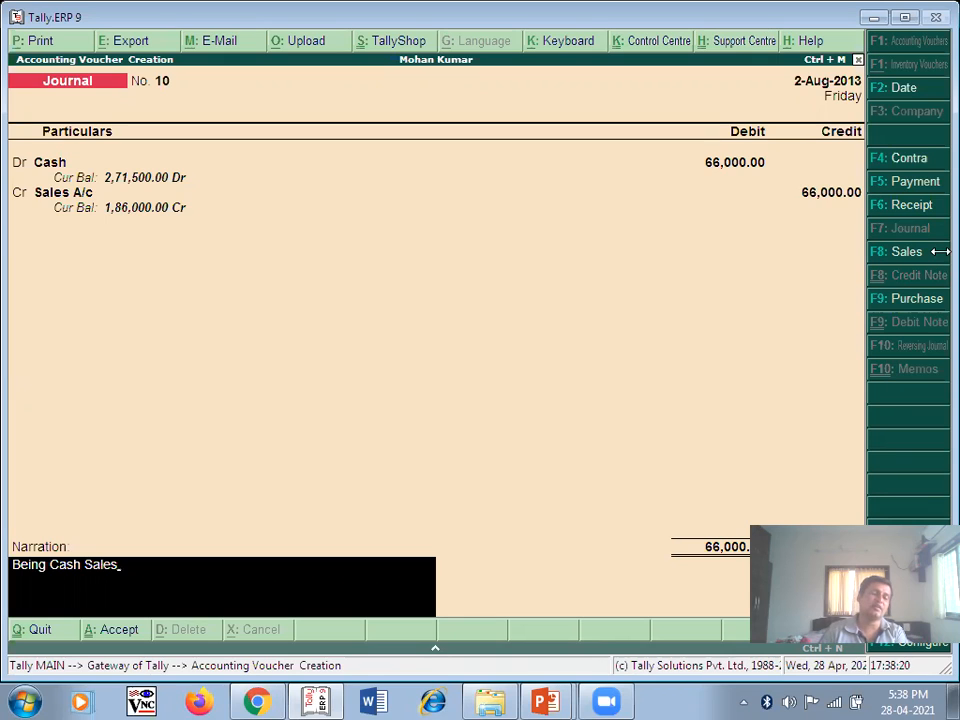
{"action": "key", "text": "Return"}
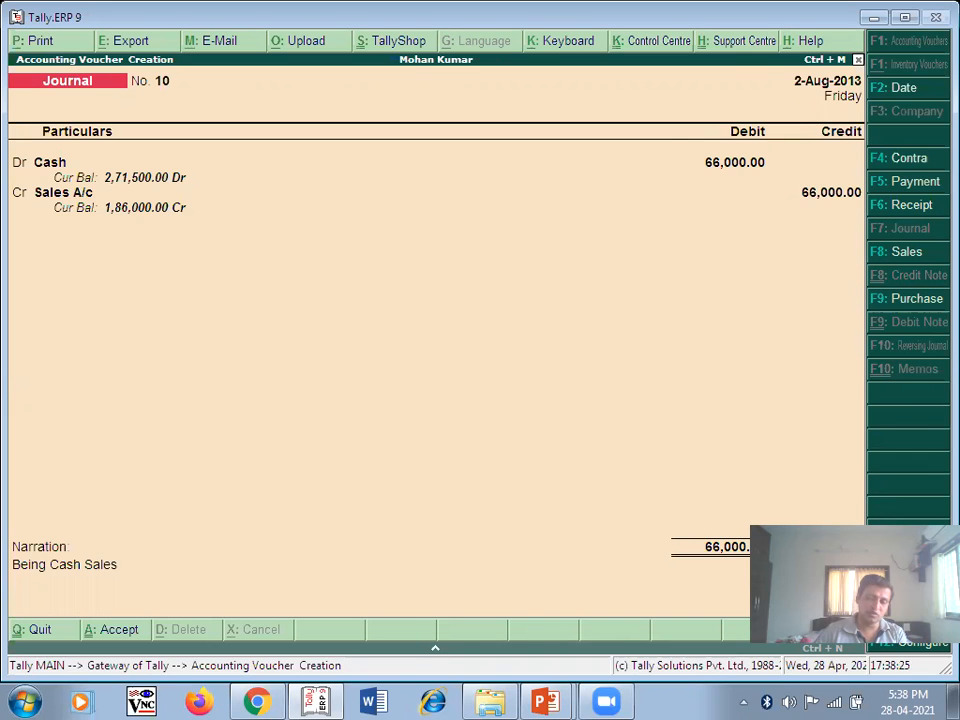
{"action": "key", "text": "ctrl+a"}
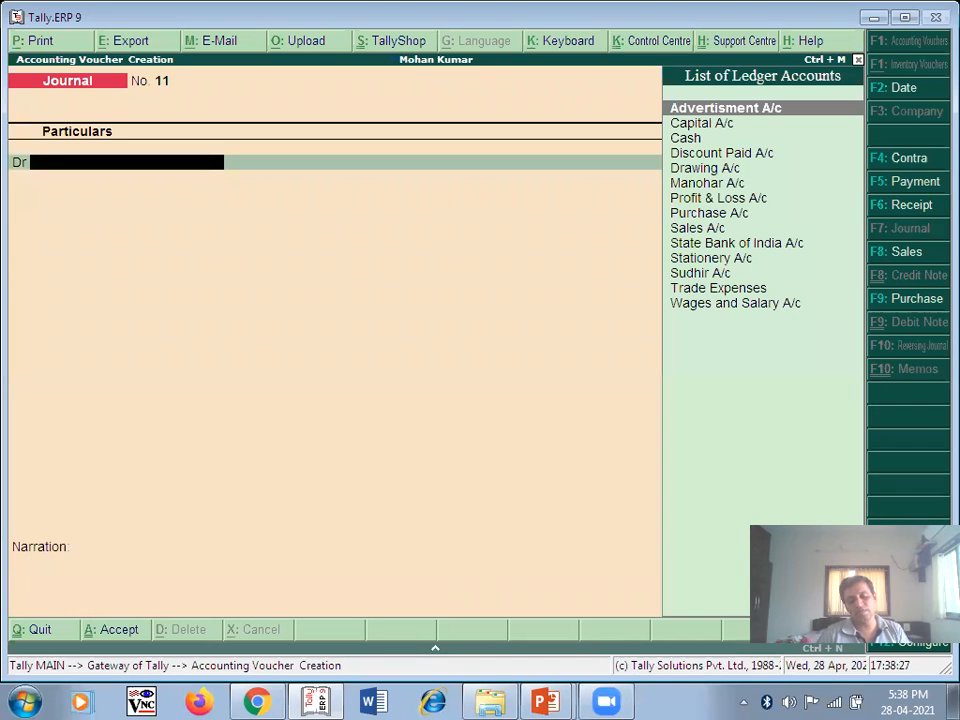
- Clear the ink underline and advance to the stationery purchase and wages slide
{"action": "key", "text": "alt+Tab"}
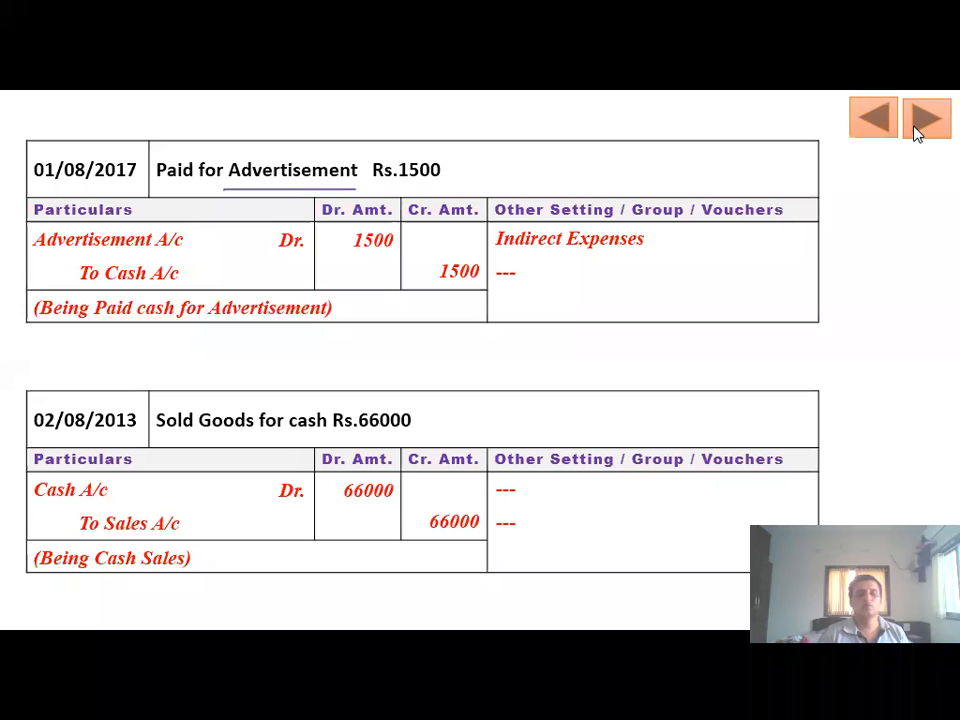
{"action": "left_click", "coordinate": [218, 447]}
{"action": "left_click", "coordinate": [287, 418]}
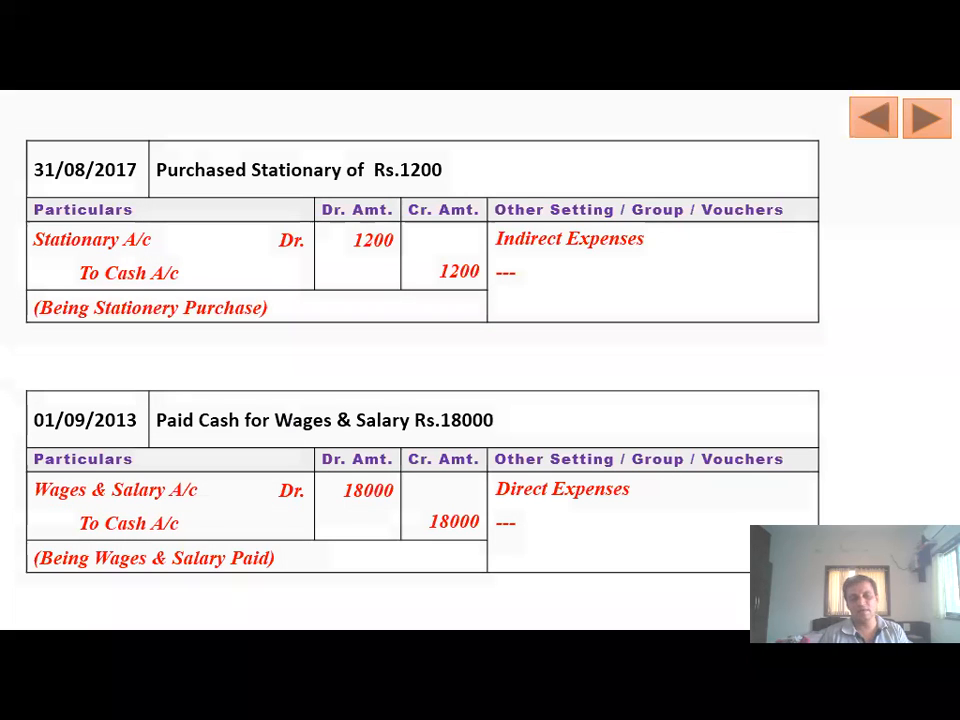
{"action": "key", "text": "alt+Tab"}
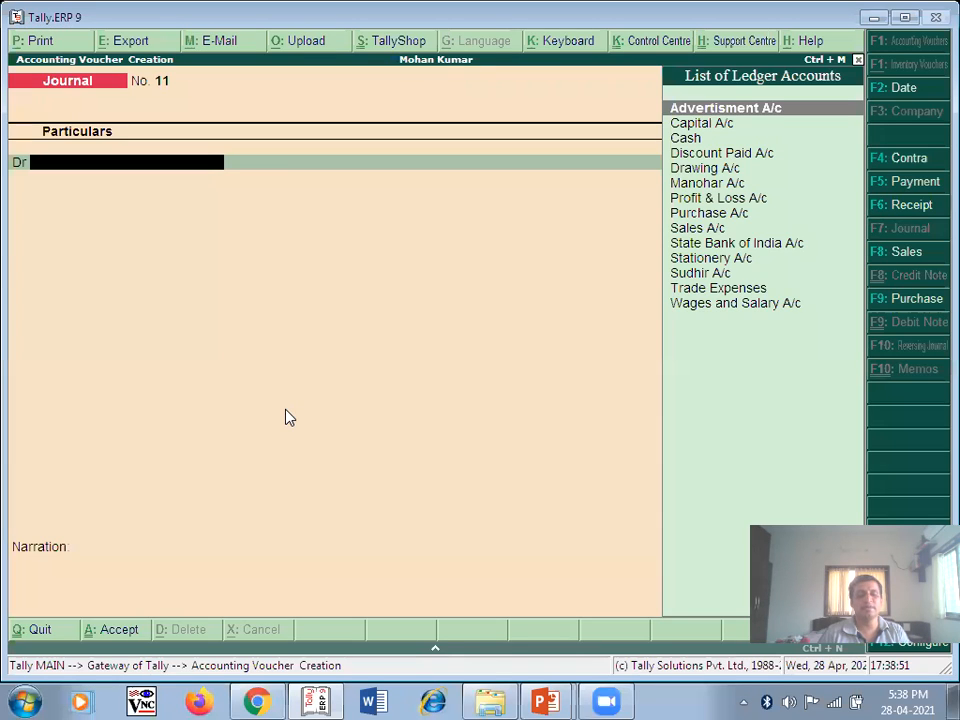
- Date voucher No. 11 31-Aug-2013 and debit Stationery A/c 1,200
{"action": "key", "text": "F2"}
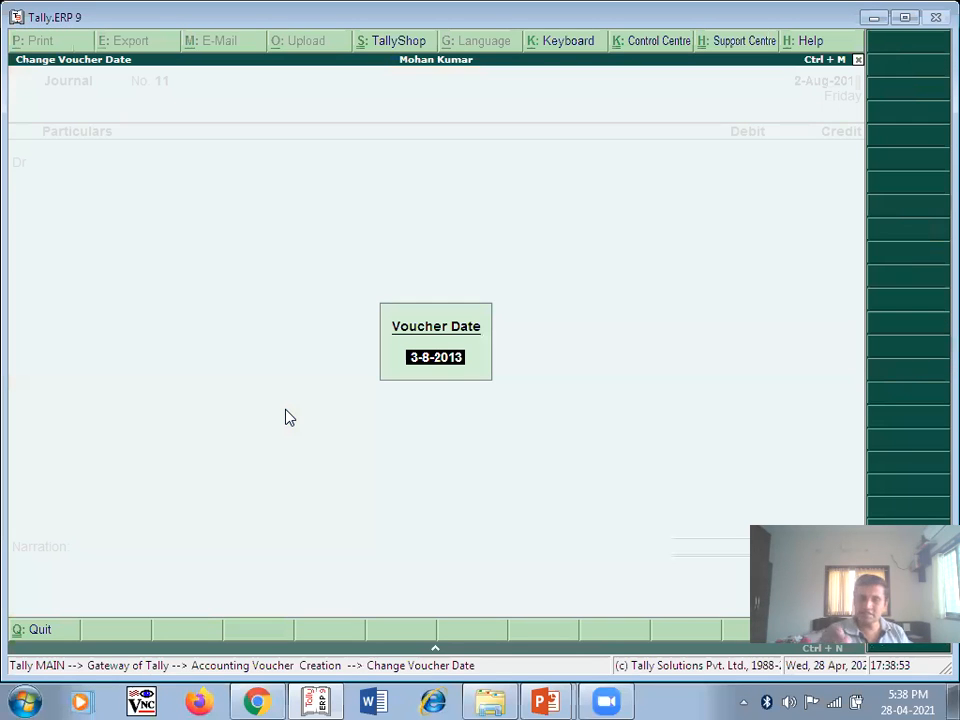
{"action": "type", "text": "31/8"}
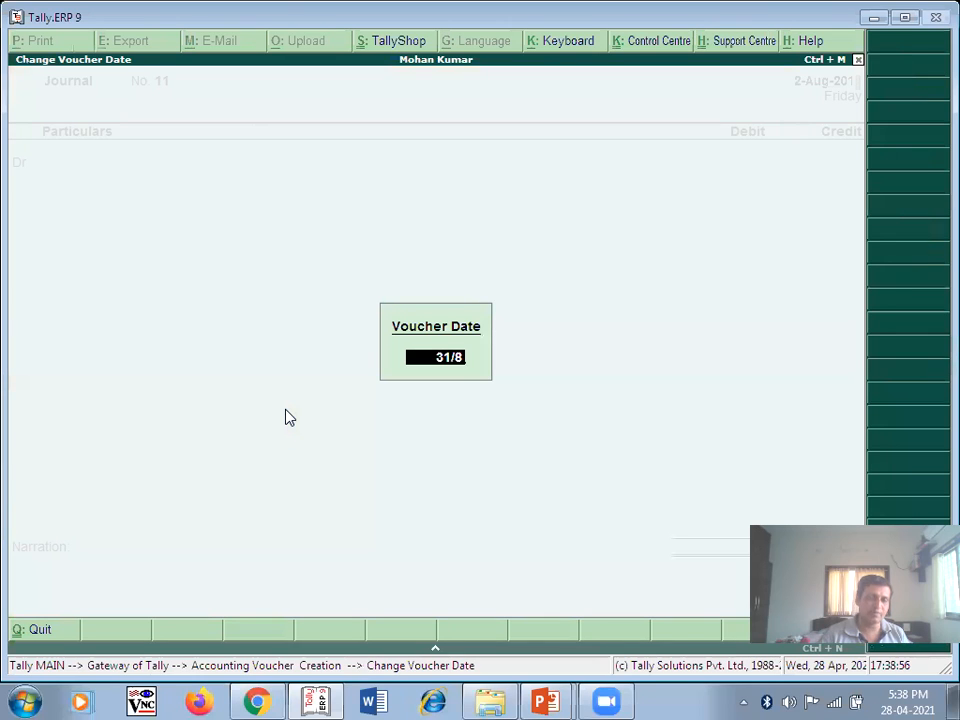
{"action": "key", "text": "Return"}
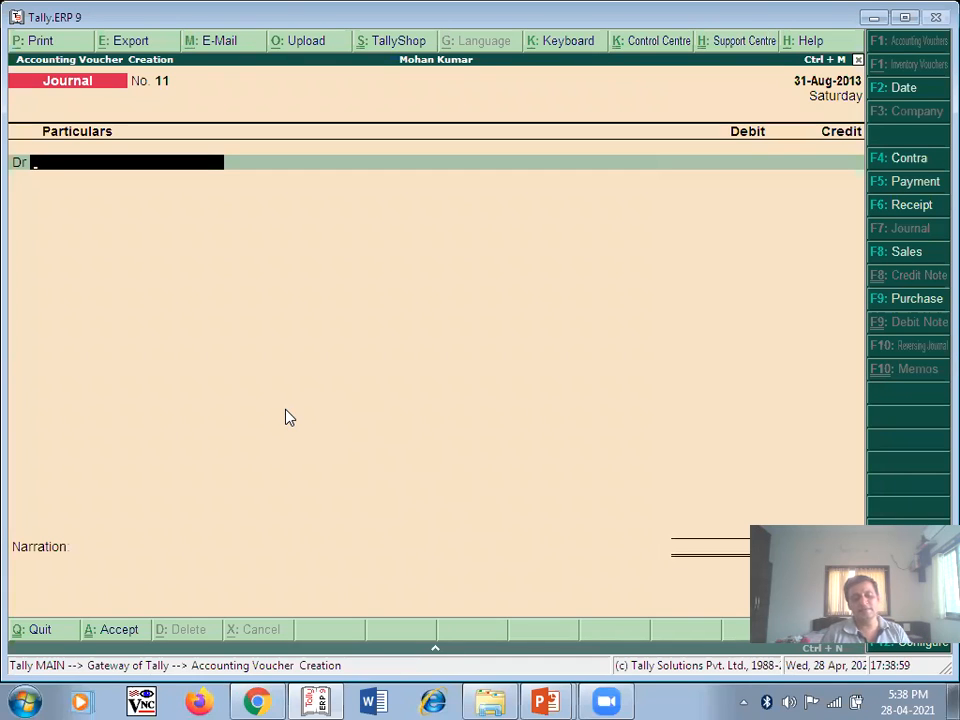
{"action": "type", "text": "S"}
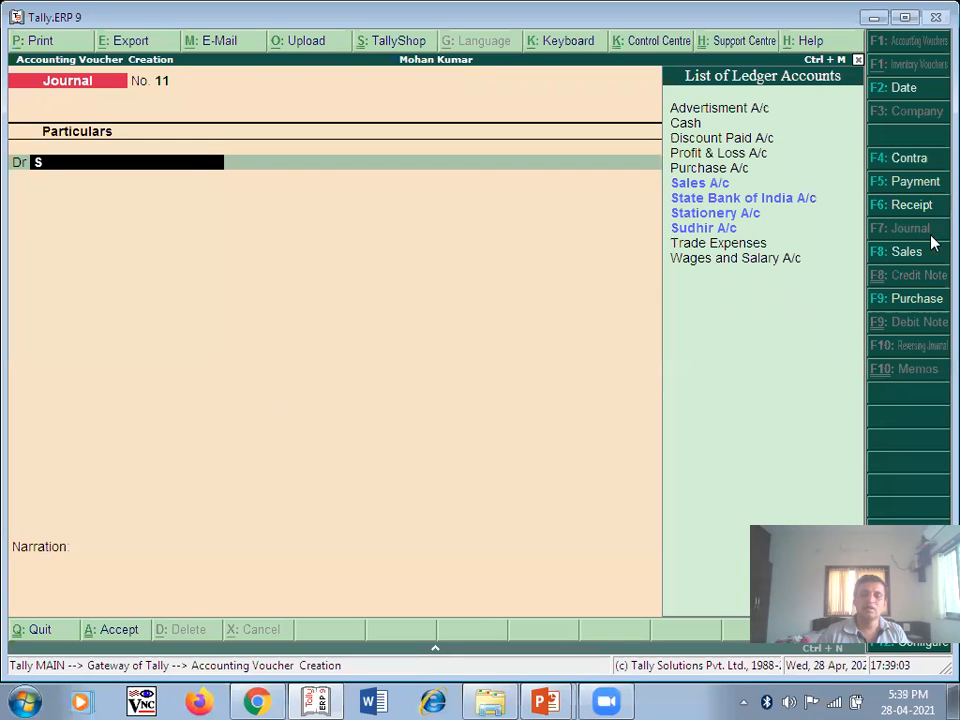
{"action": "key", "text": "Down"}
{"action": "key", "text": "Down"}
{"action": "key", "text": "Down"}
{"action": "key", "text": "Return"}
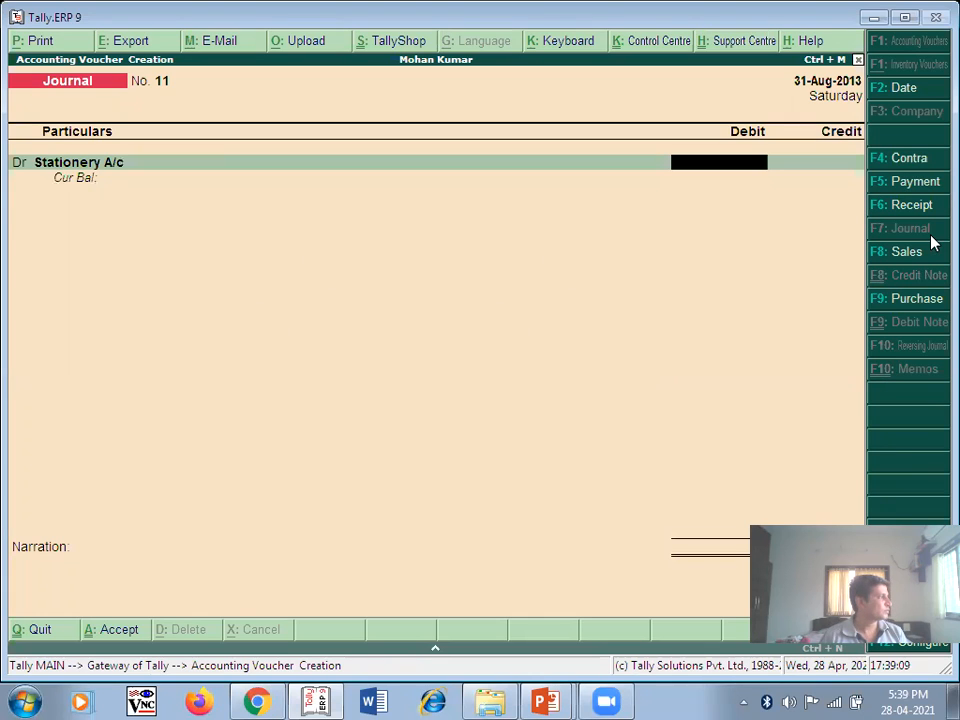
{"action": "type", "text": "1200"}
{"action": "key", "text": "Return"}
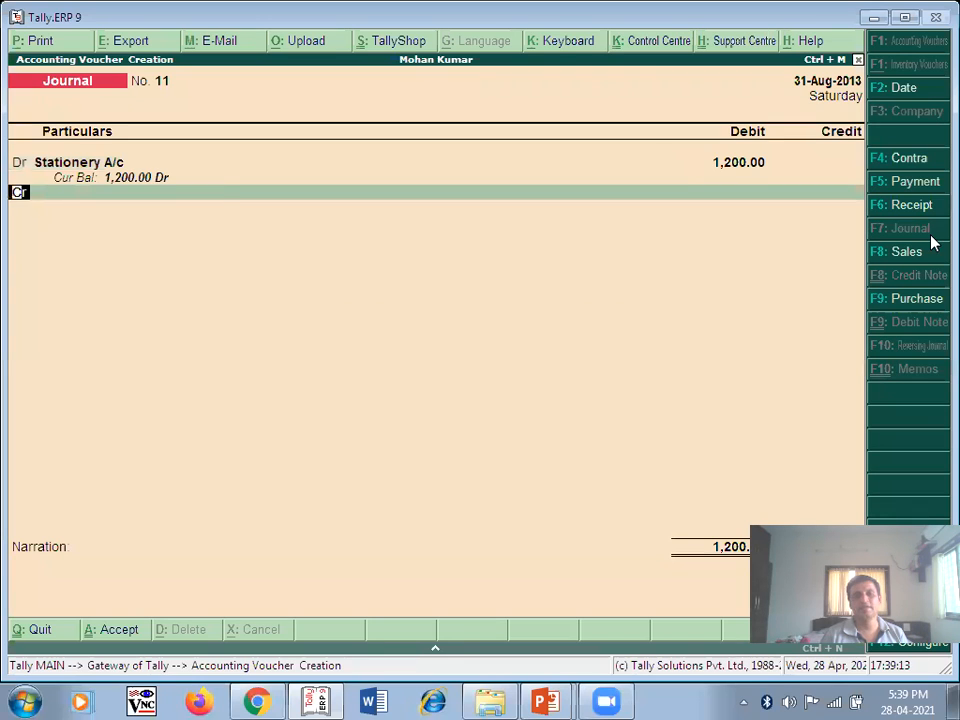
- Credit Cash 1,200, narrate 'Being Stationery Purchase' and save the voucher
{"action": "key", "text": "Return"}
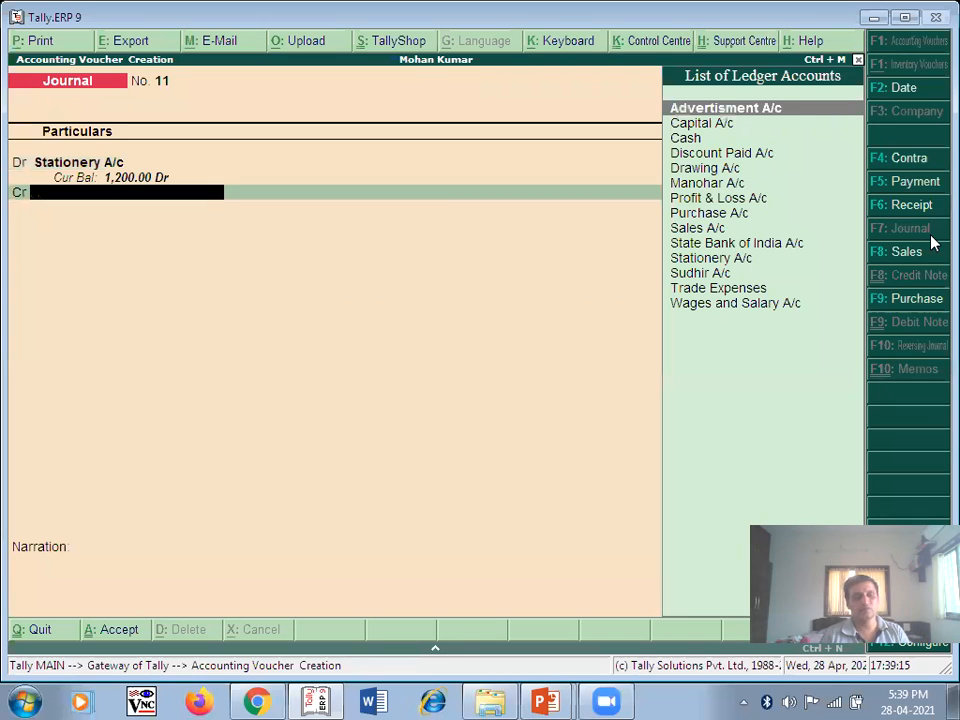
{"action": "type", "text": "C"}
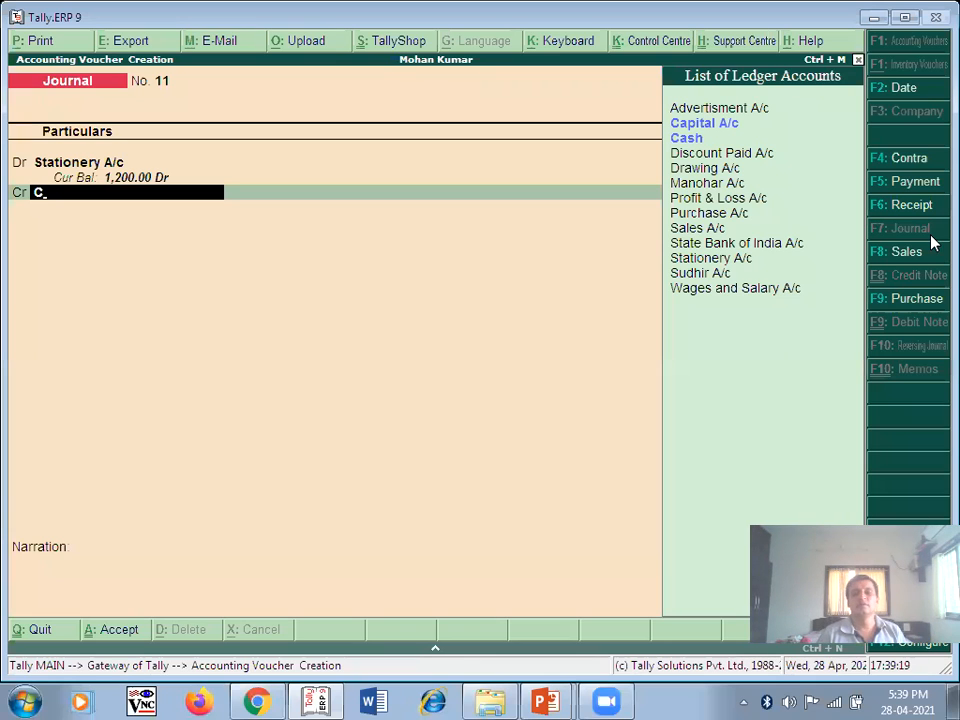
{"action": "left_click", "coordinate": [690, 138]}
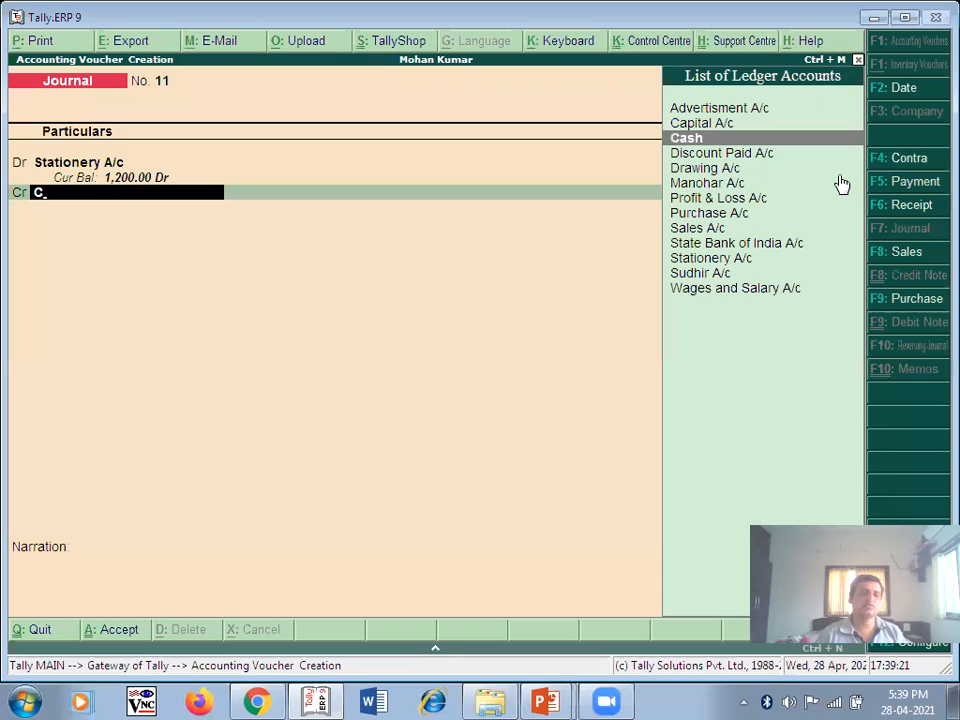
{"action": "key", "text": "Return"}
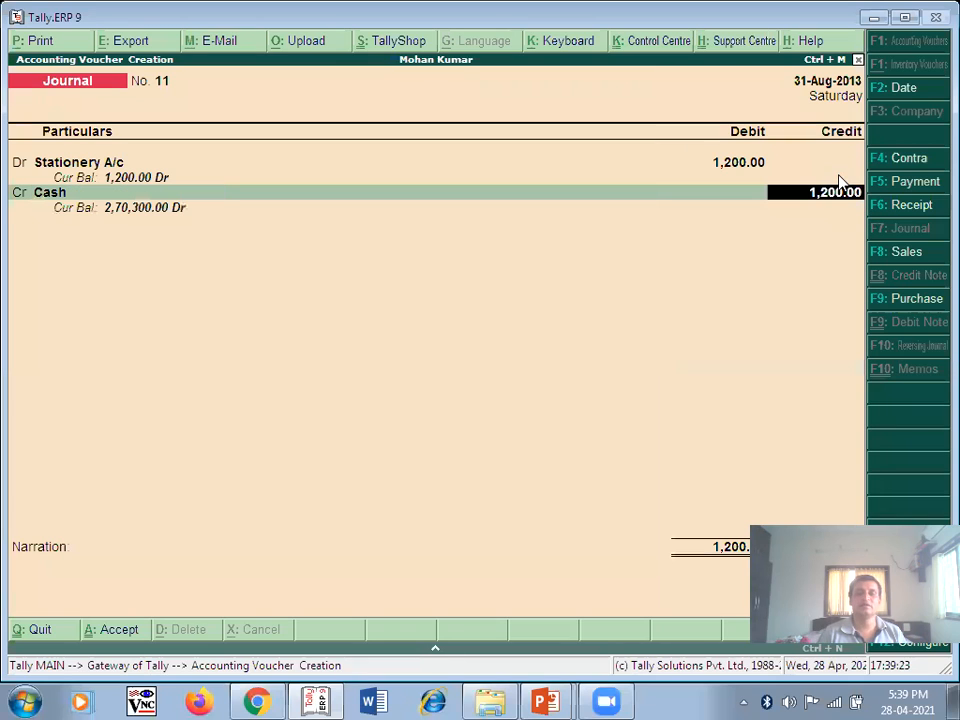
{"action": "key", "text": "Return"}
{"action": "type", "text": "Bein"}
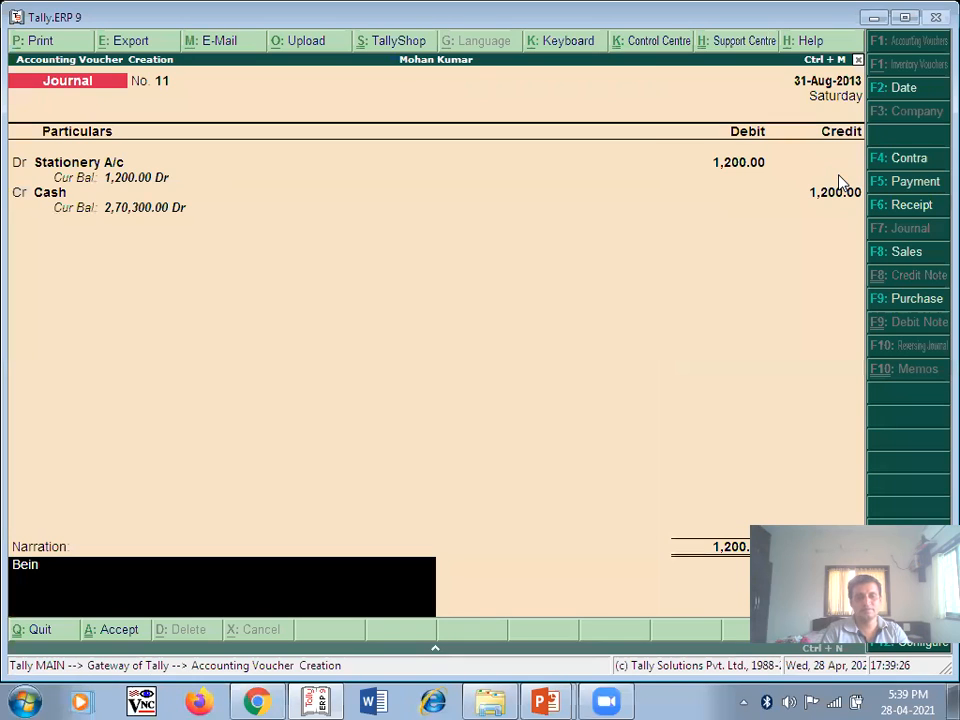
{"action": "type", "text": "g Statio"}
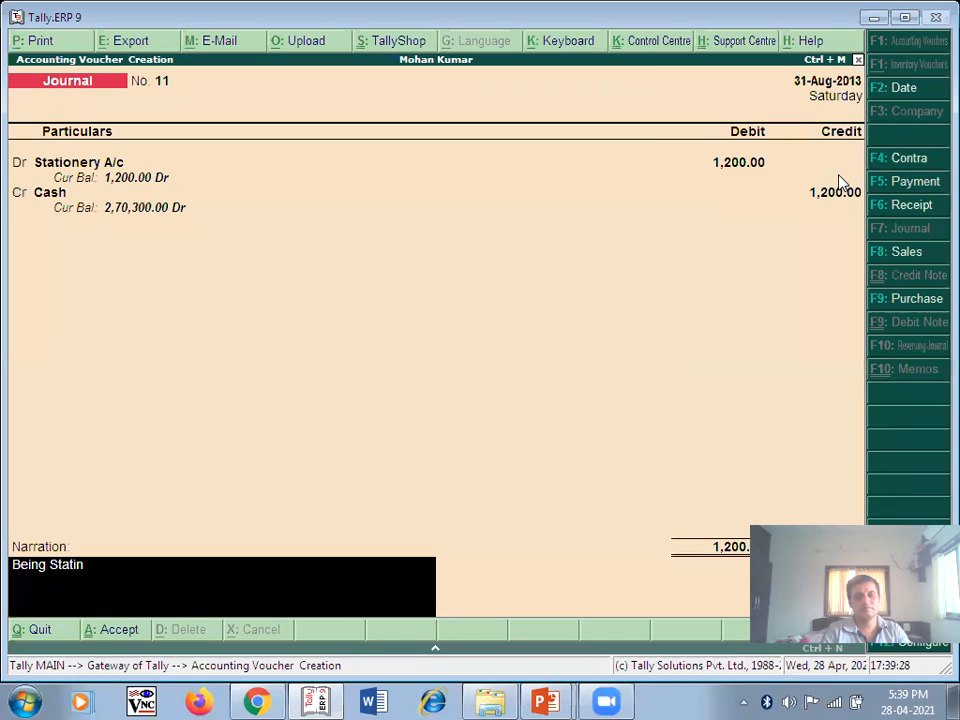
{"action": "type", "text": "nery Purchase"}
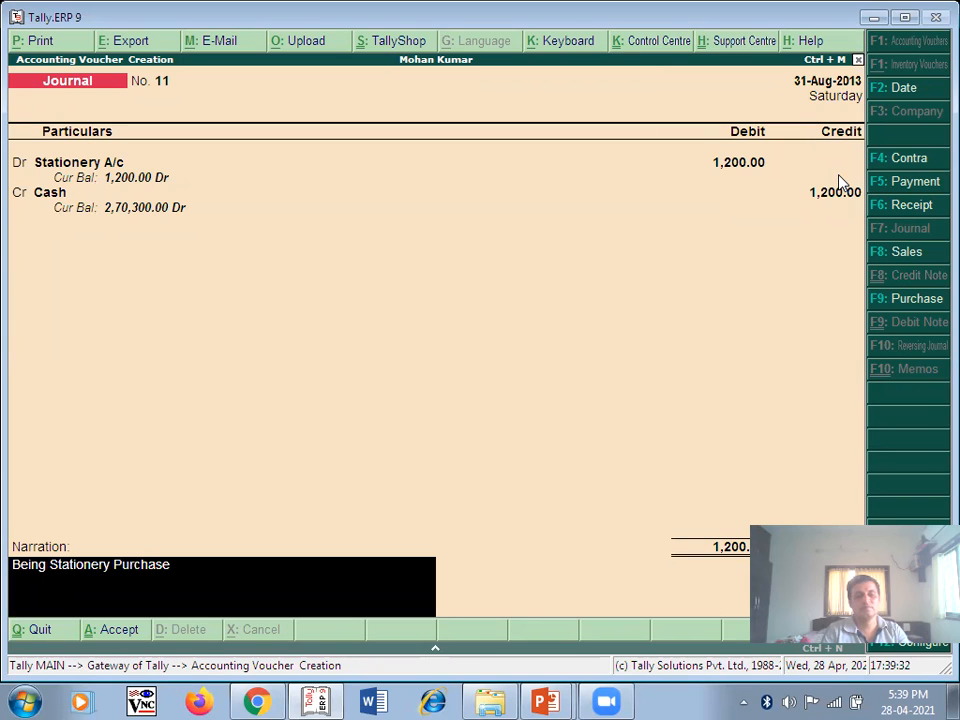
{"action": "key", "text": "Return"}
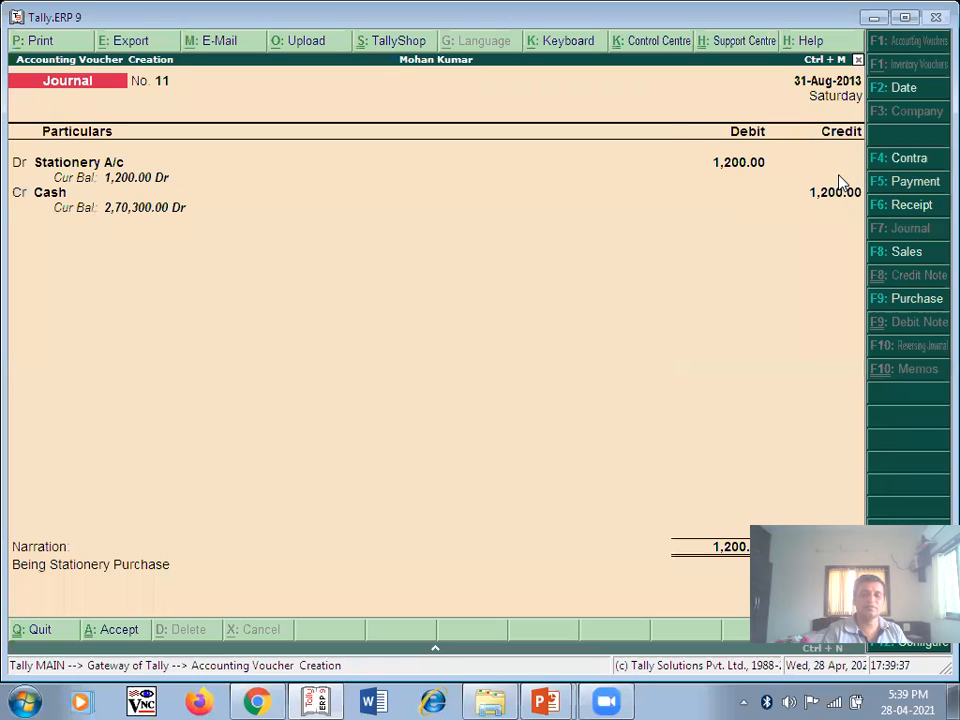
{"action": "key", "text": "Return"}
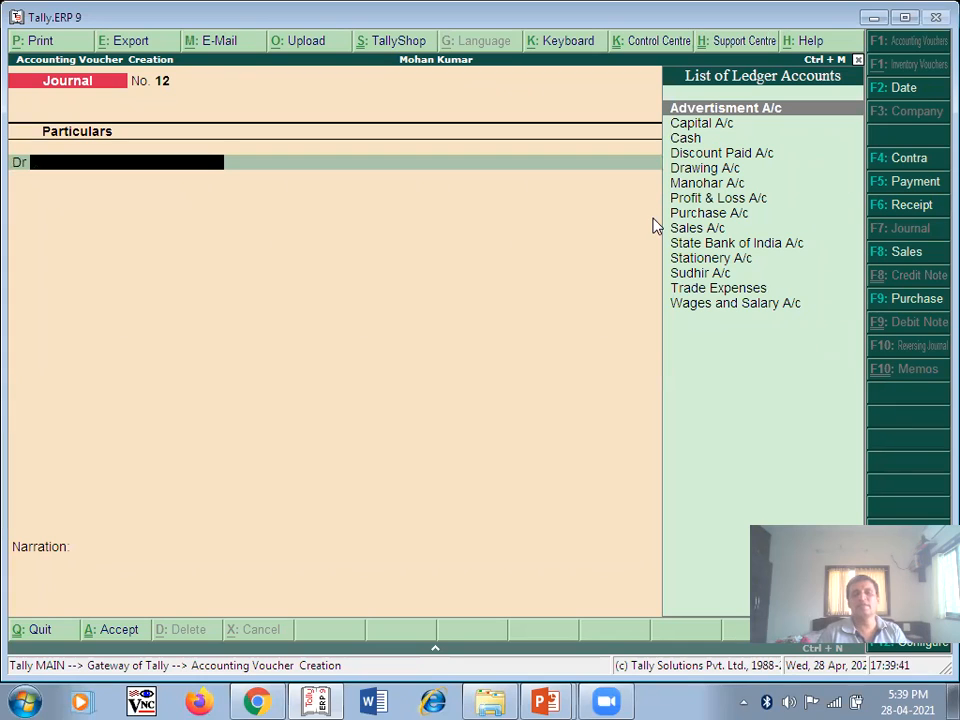
{"action": "key", "text": "alt+Tab"}
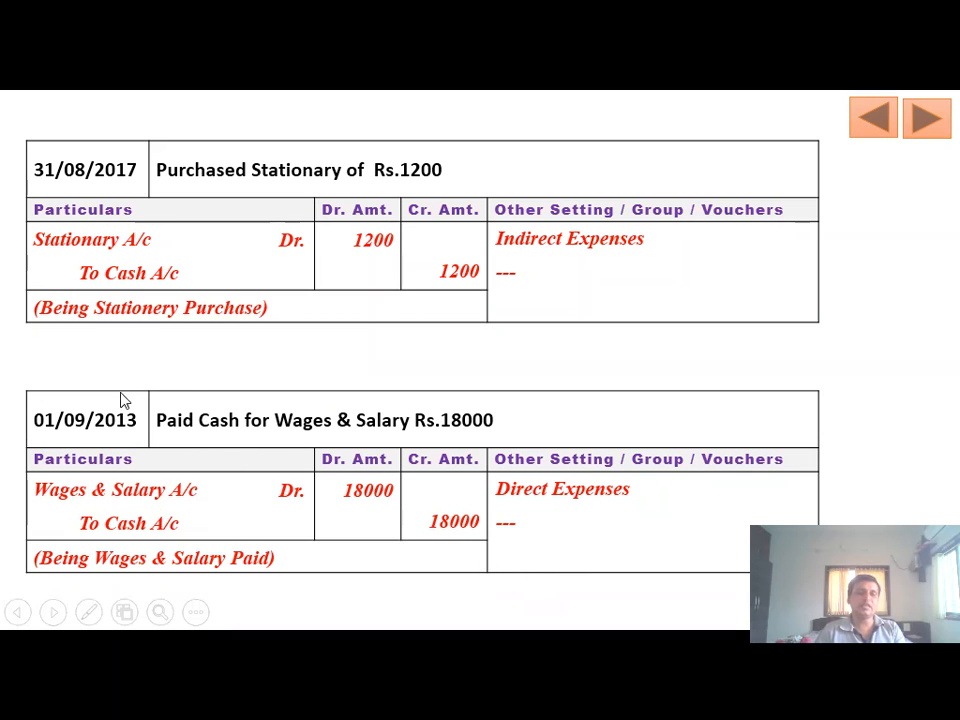
{"action": "key", "text": "alt+Tab"}
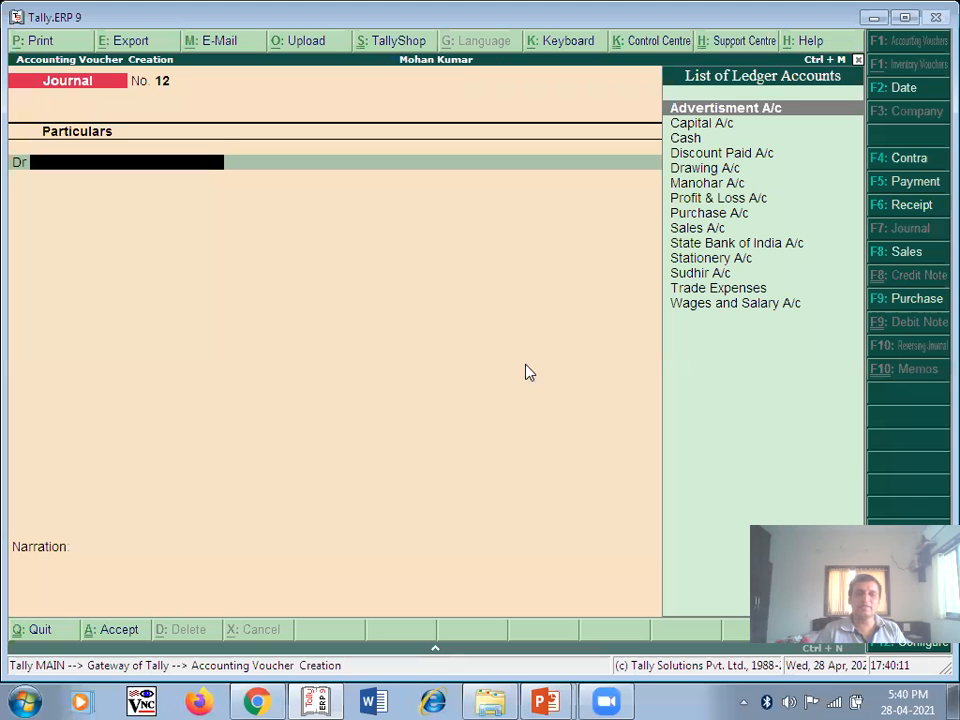
- Date the journal voucher 1-Sep-2013 and debit Wages and Salary A/c 18,000
{"action": "left_click", "coordinate": [904, 92]}
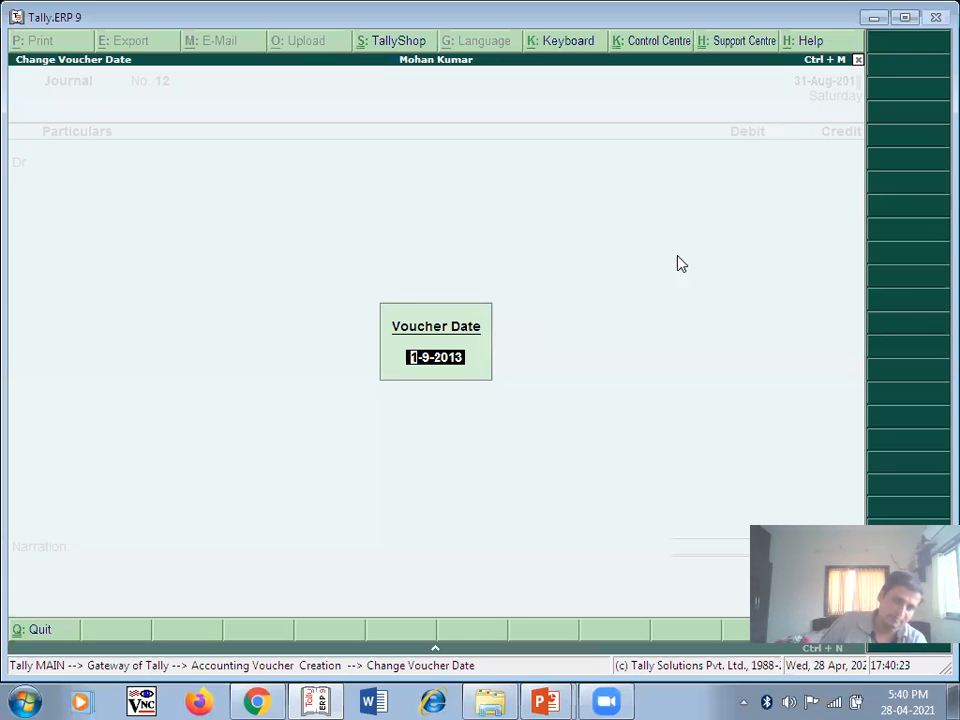
{"action": "key", "text": "Return"}
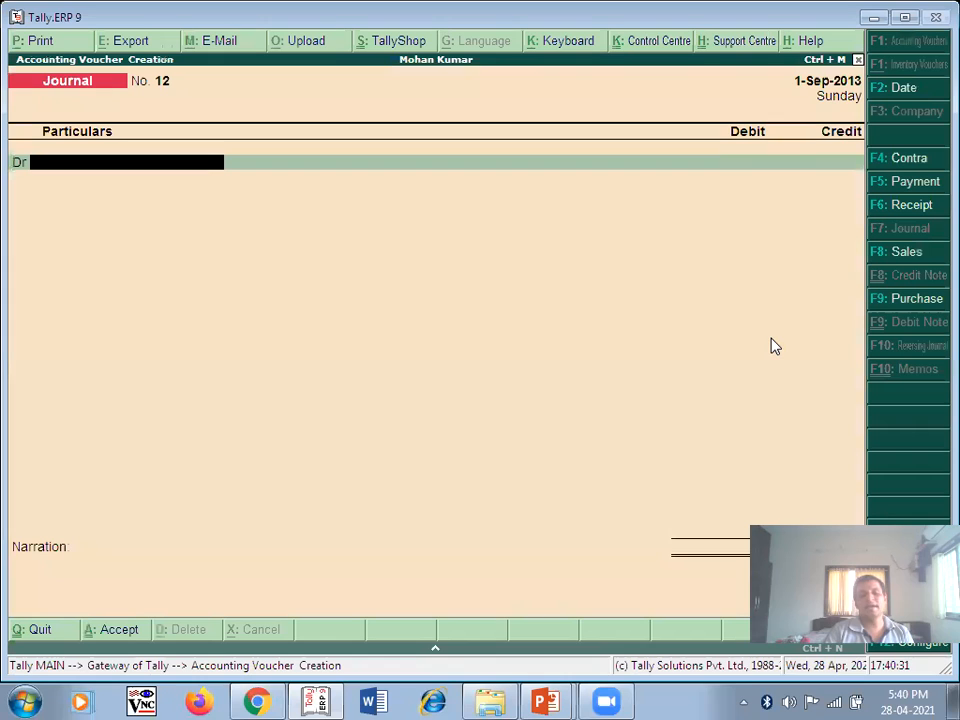
{"action": "key", "text": "alt+Tab"}
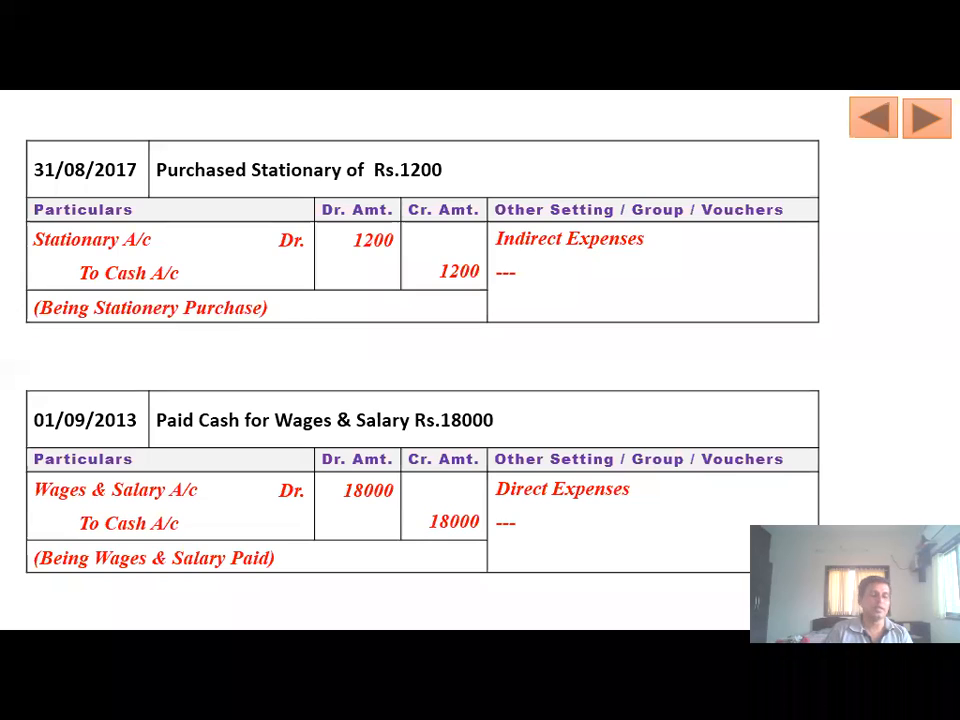
{"action": "key", "text": "alt+Tab"}
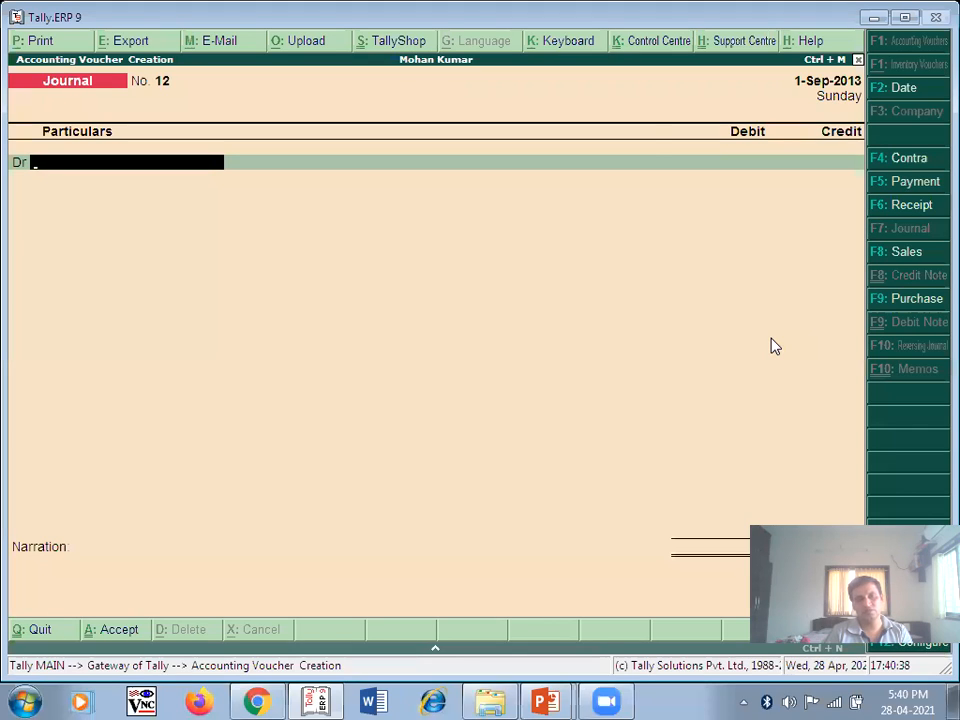
{"action": "type", "text": "W"}
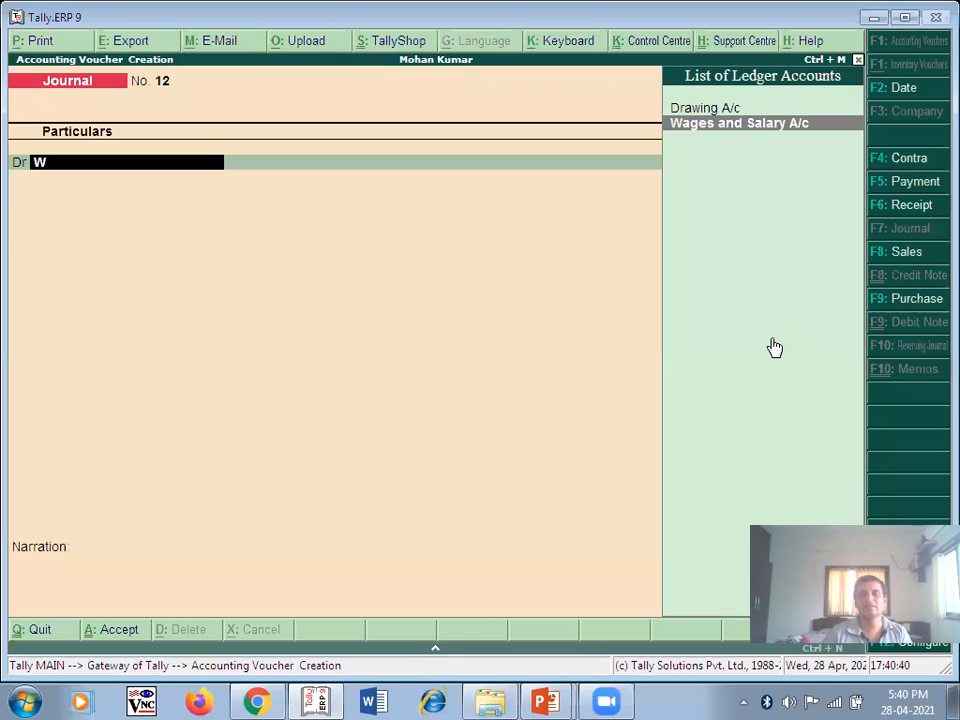
{"action": "key", "text": "Return"}
{"action": "type", "text": "18000"}
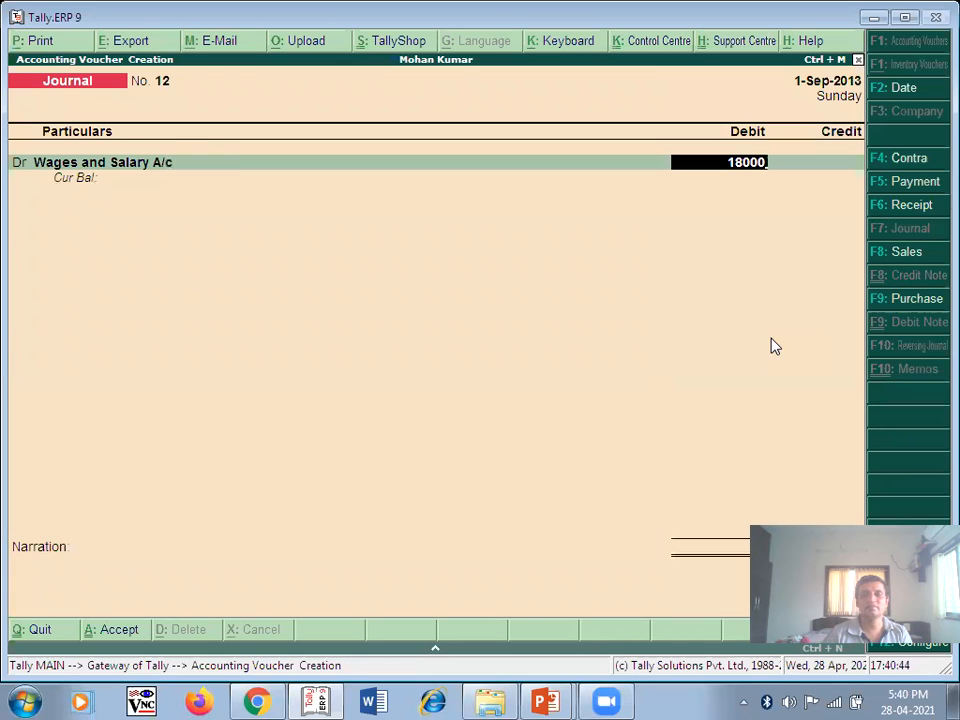
{"action": "key", "text": "Return"}
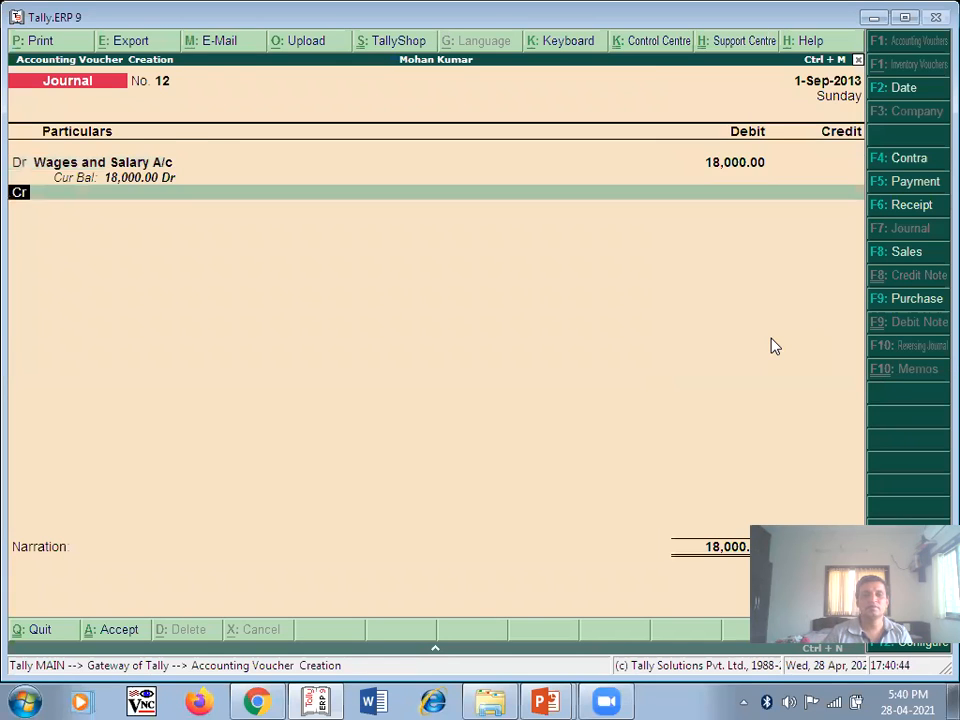
- Credit Cash 18,000, narrate 'Being Wages and Salary Paid', and save voucher No. 12
{"action": "key", "text": "Return"}
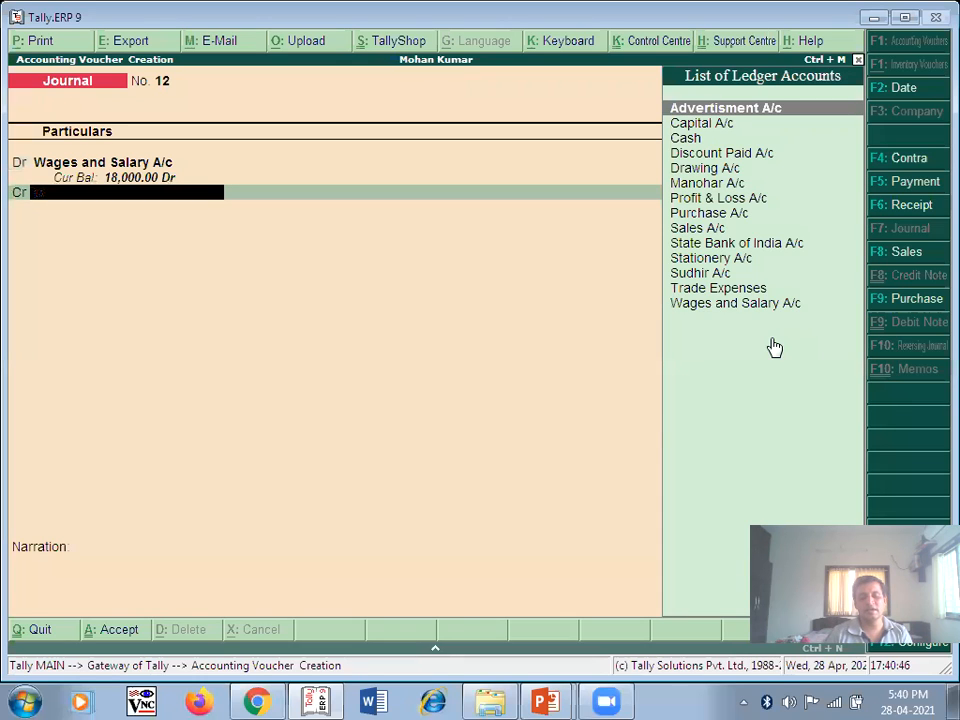
{"action": "type", "text": "C"}
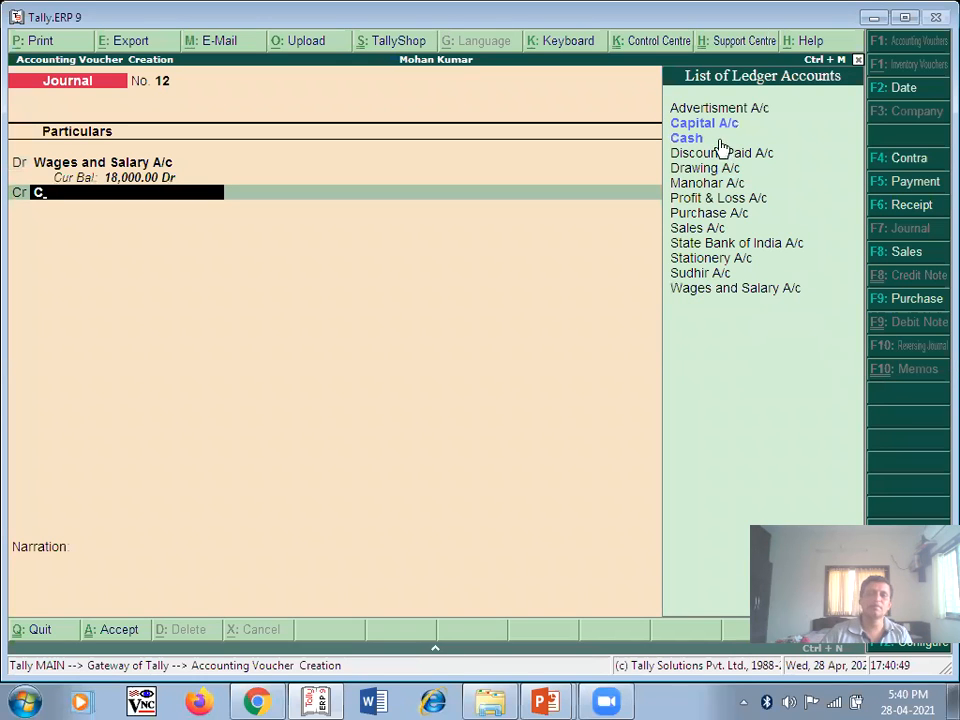
{"action": "key", "text": "Down"}
{"action": "key", "text": "Return"}
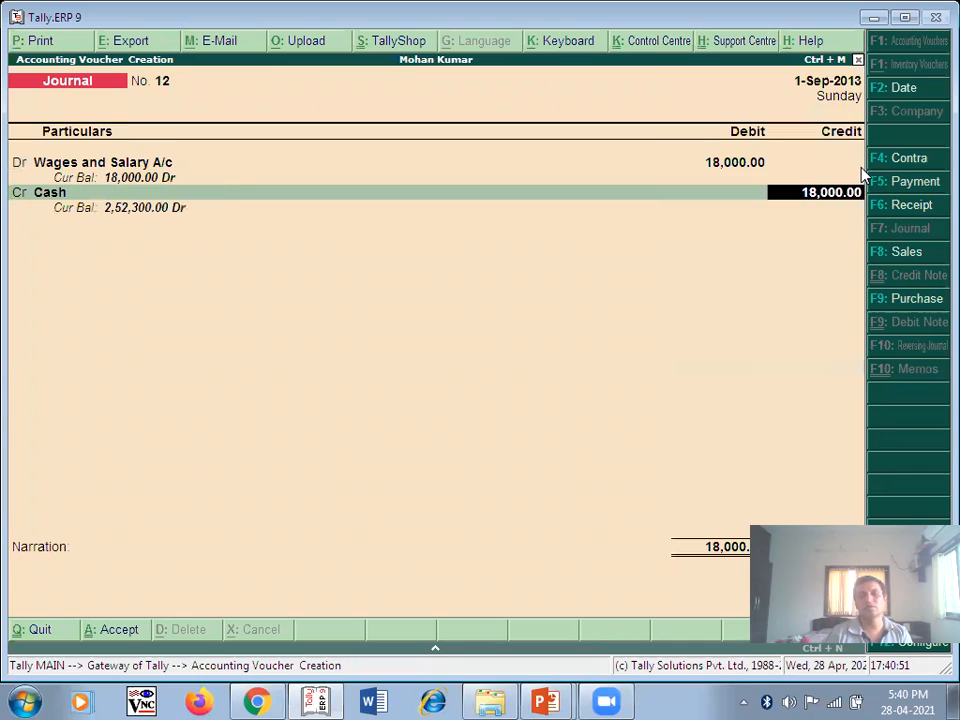
{"action": "key", "text": "Return"}
{"action": "type", "text": "B"}
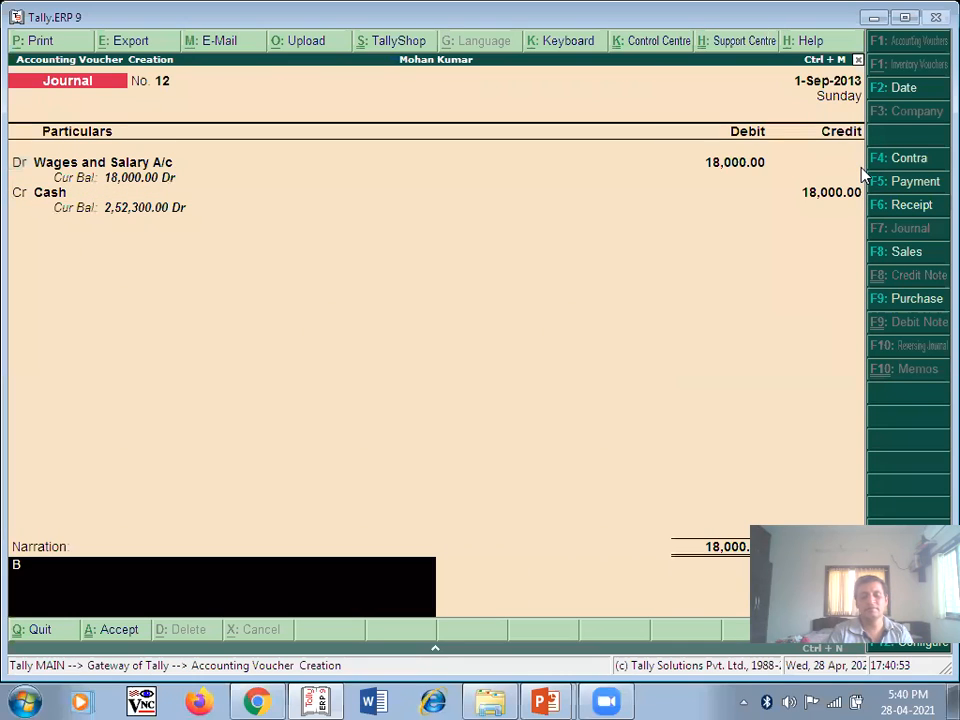
{"action": "type", "text": "eing W"}
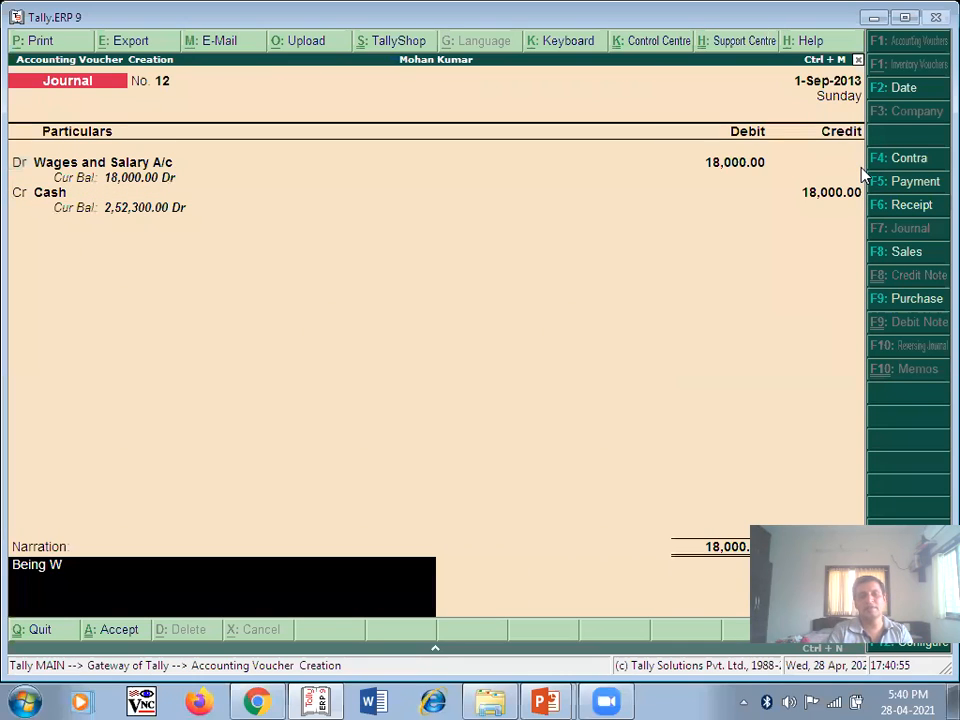
{"action": "type", "text": "ages and Salary Paid"}
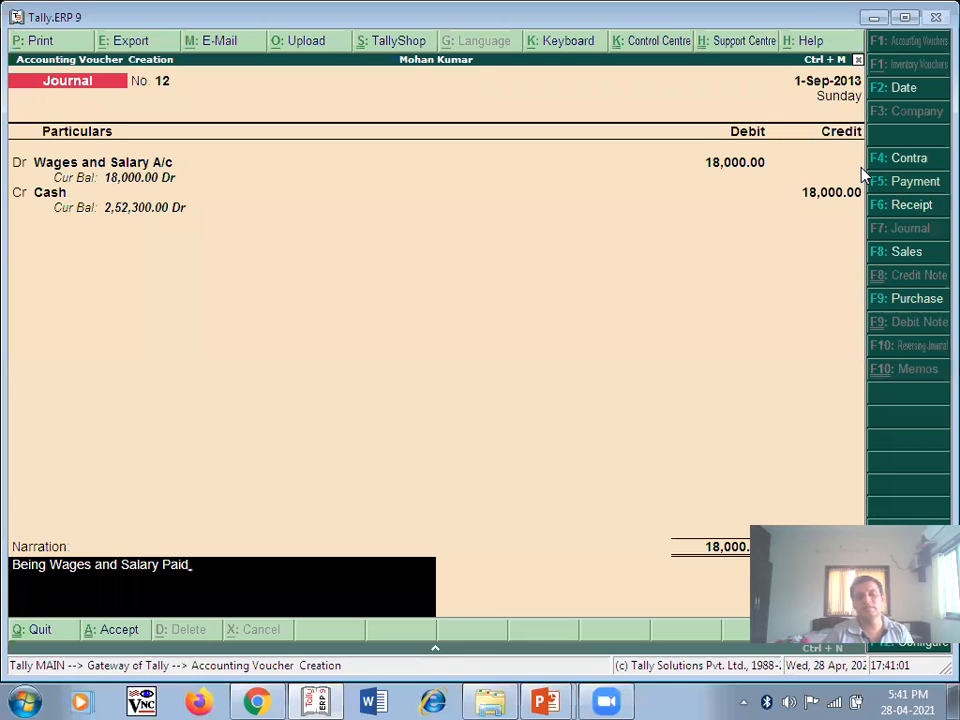
{"action": "key", "text": "Return"}
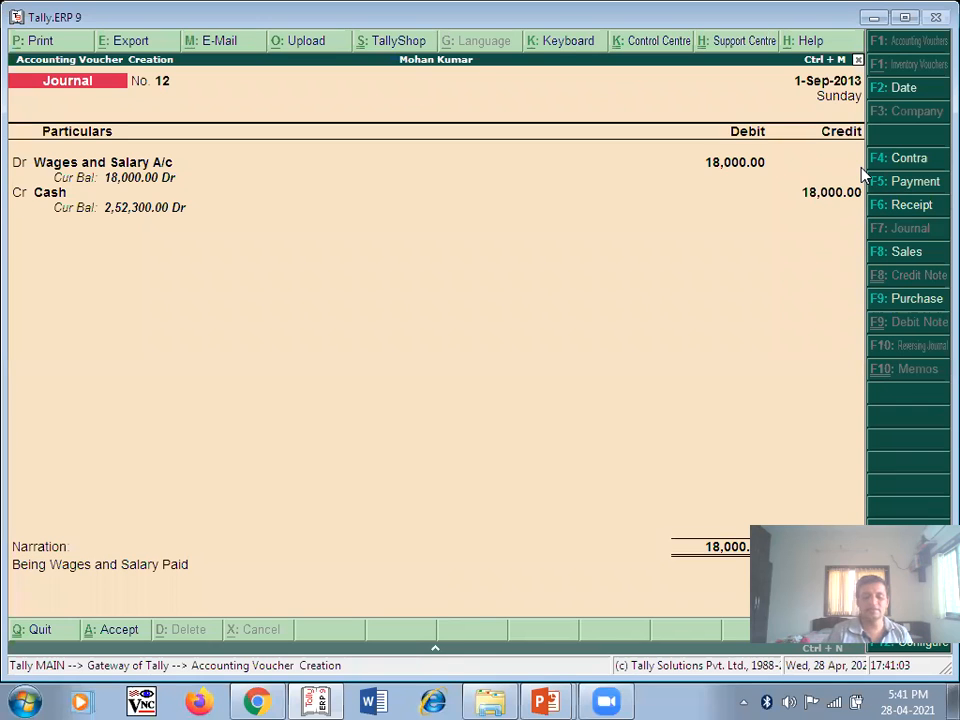
{"action": "key", "text": "ctrl+a"}
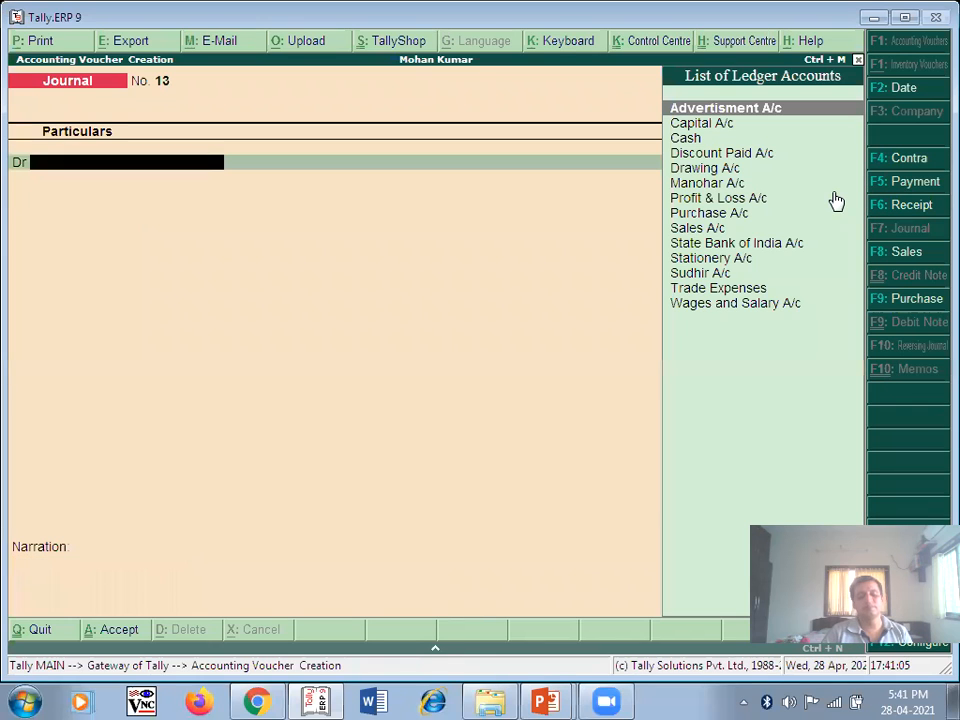
{"action": "key", "text": "alt+Tab"}
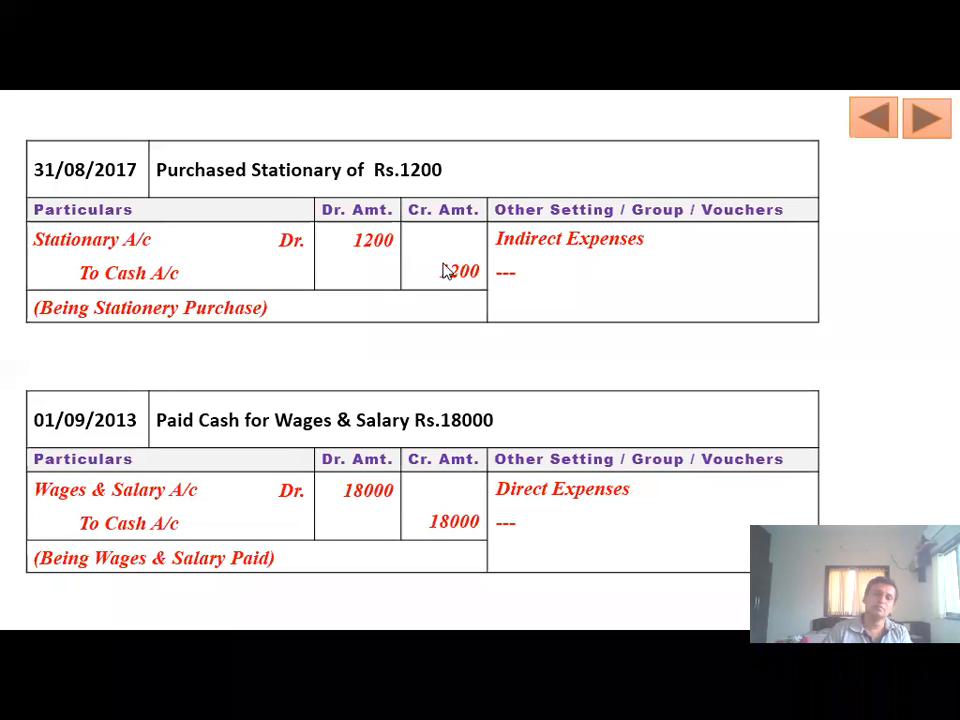
- Advance the slide show to the 1,500 drawings and 80,000 Sudhir purchase slide
{"action": "left_click", "coordinate": [925, 118]}
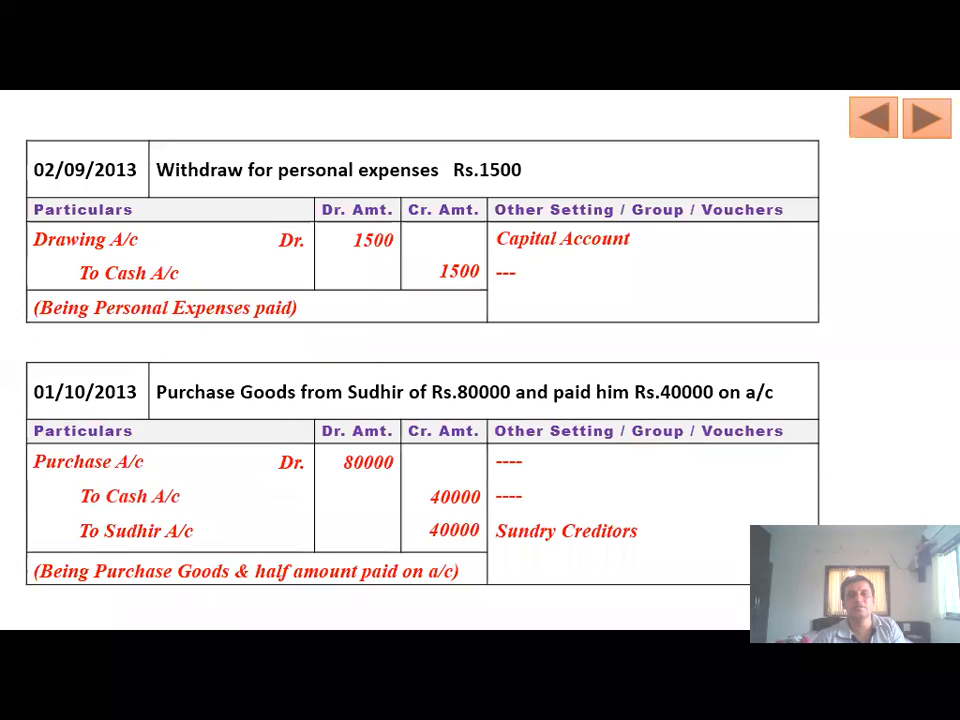
{"action": "key", "text": "alt+Tab"}
- Date voucher No. 13 as 2-Sep-2013 and debit Drawing A/c 1,500
{"action": "left_click", "coordinate": [915, 86]}
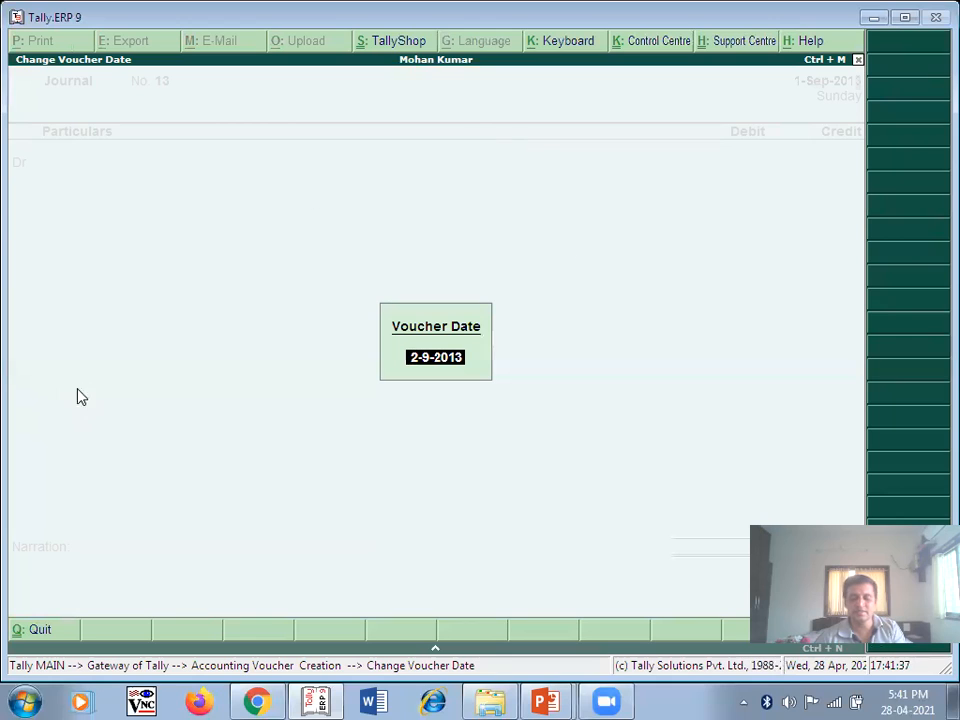
{"action": "key", "text": "Return"}
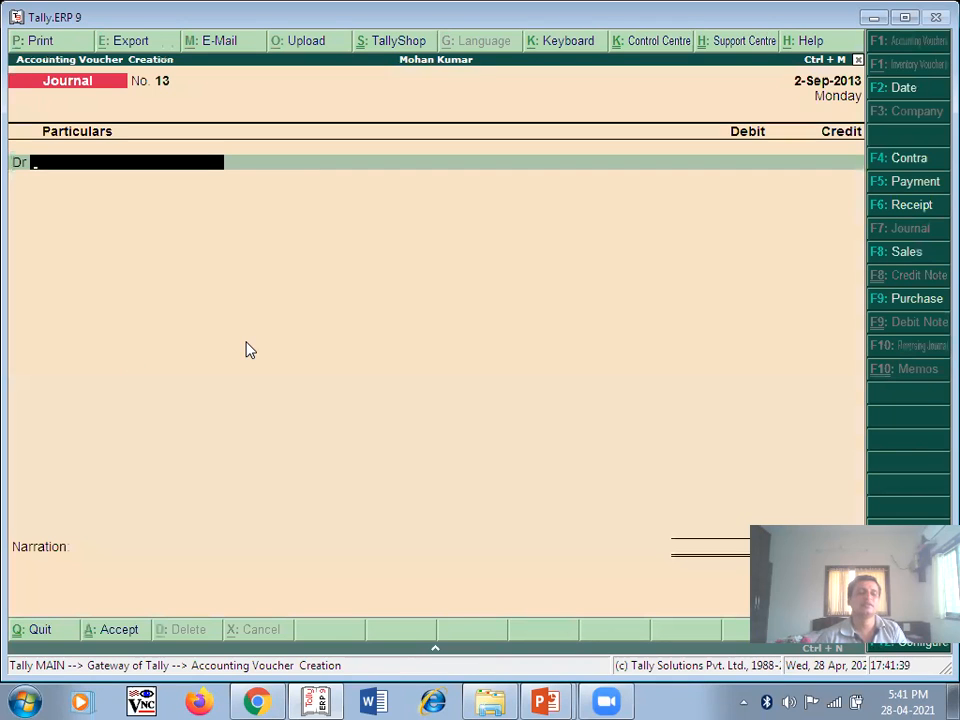
{"action": "type", "text": "D"}
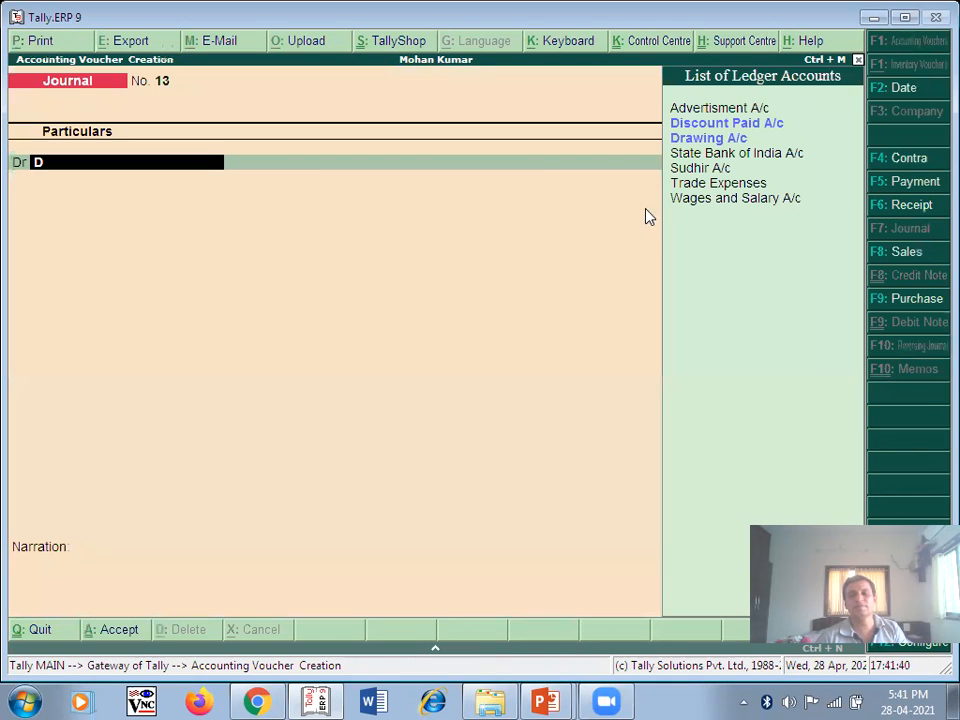
{"action": "key", "text": "Down"}
{"action": "key", "text": "Return"}
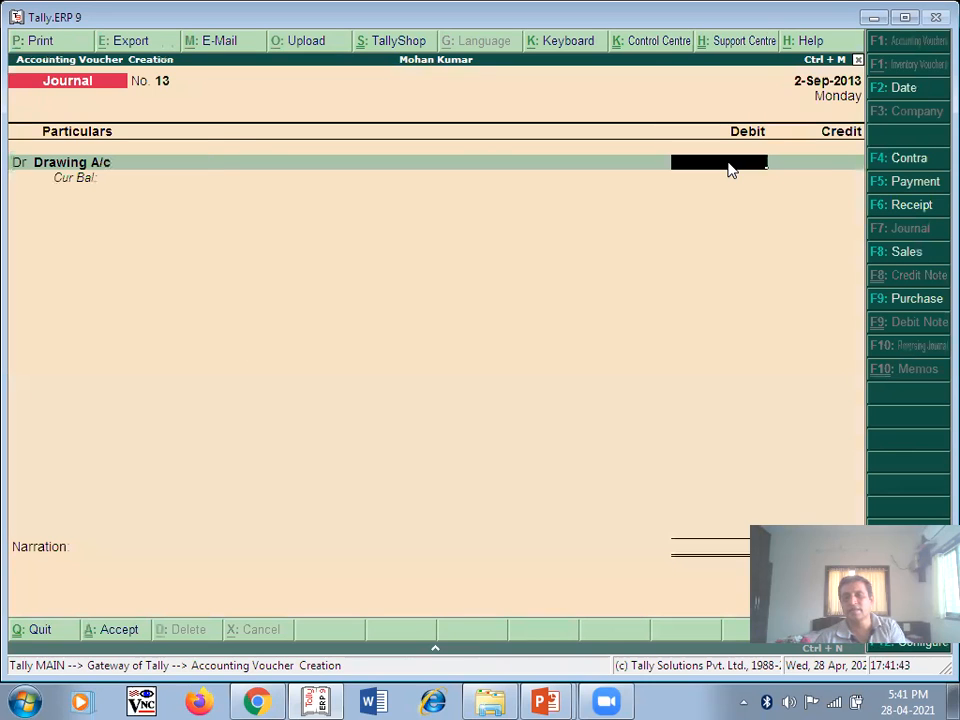
{"action": "type", "text": "1500"}
{"action": "key", "text": "Return"}
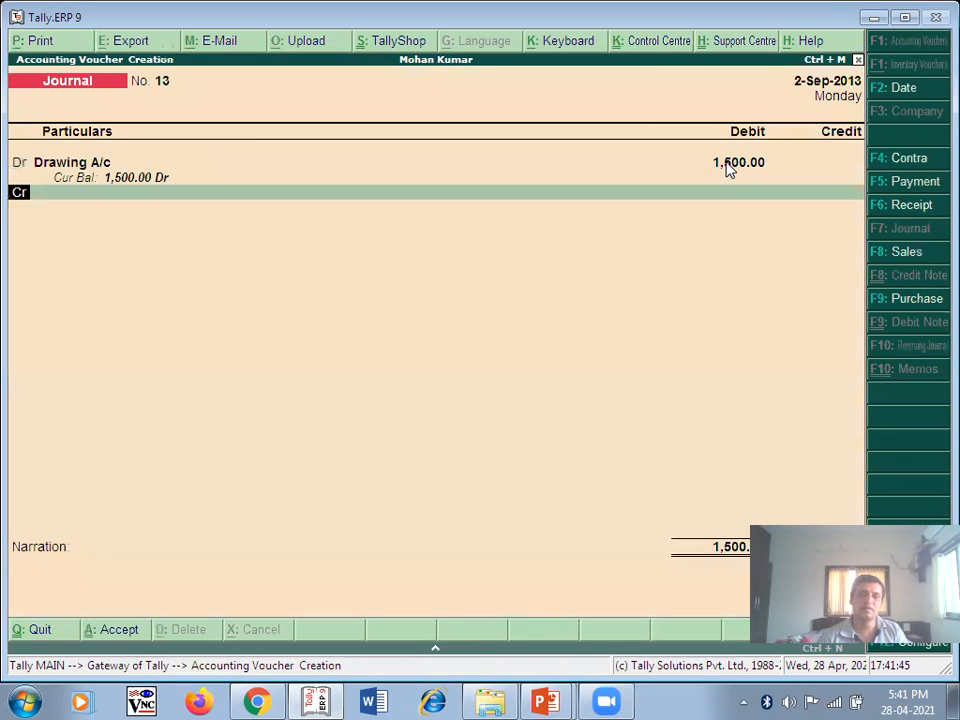
- Credit Cash 1,500, narrate 'Being Personal Expenses paid', and save the voucher
{"action": "key", "text": "Return"}
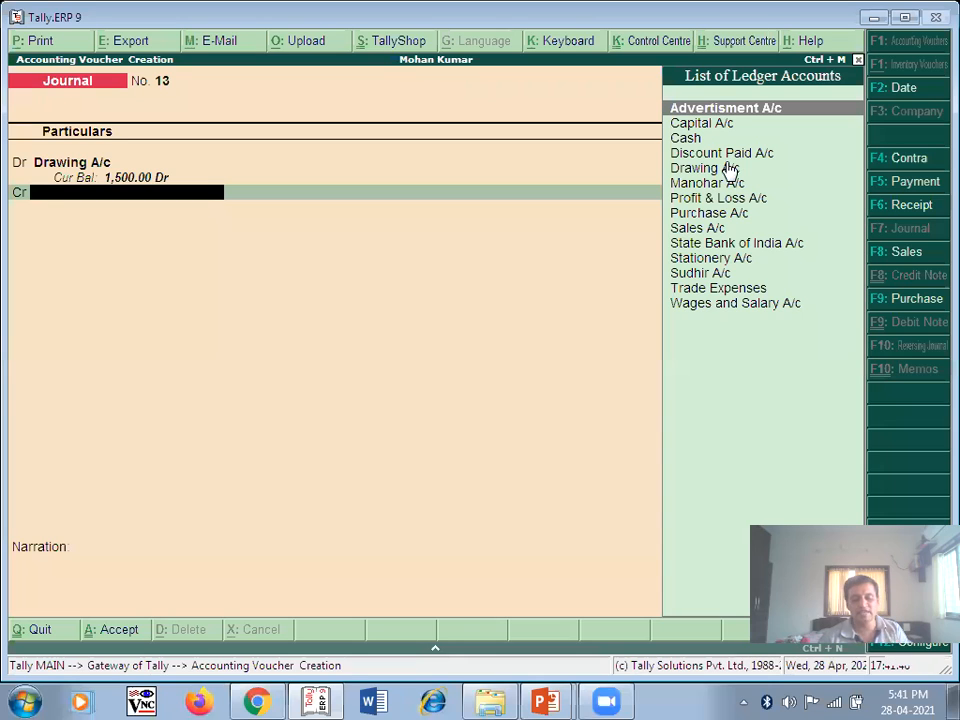
{"action": "type", "text": "C"}
{"action": "key", "text": "Down"}
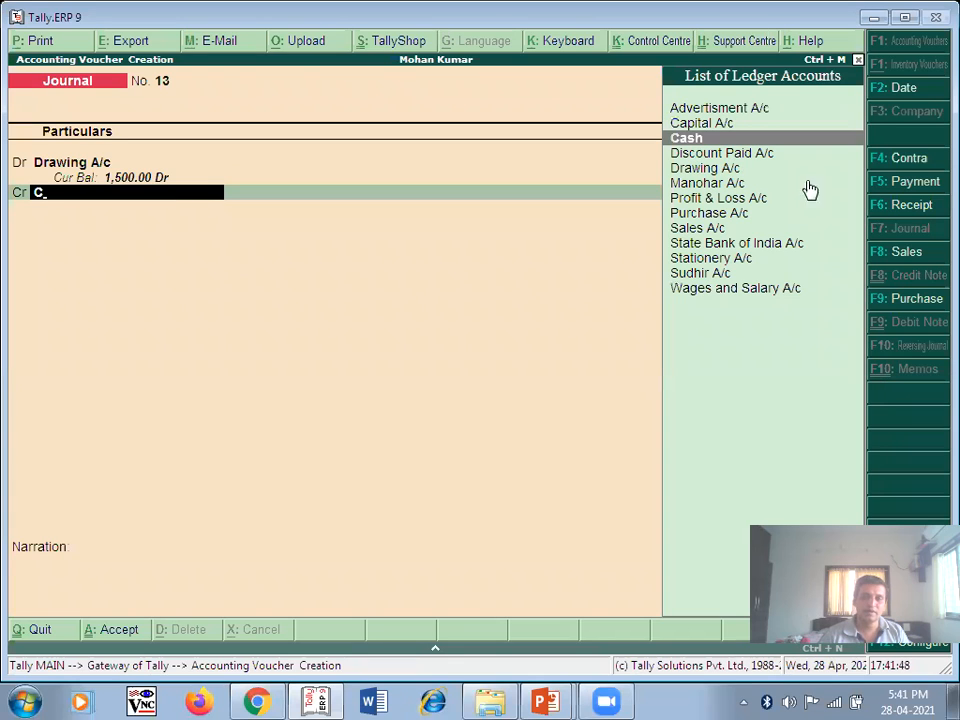
{"action": "key", "text": "Return"}
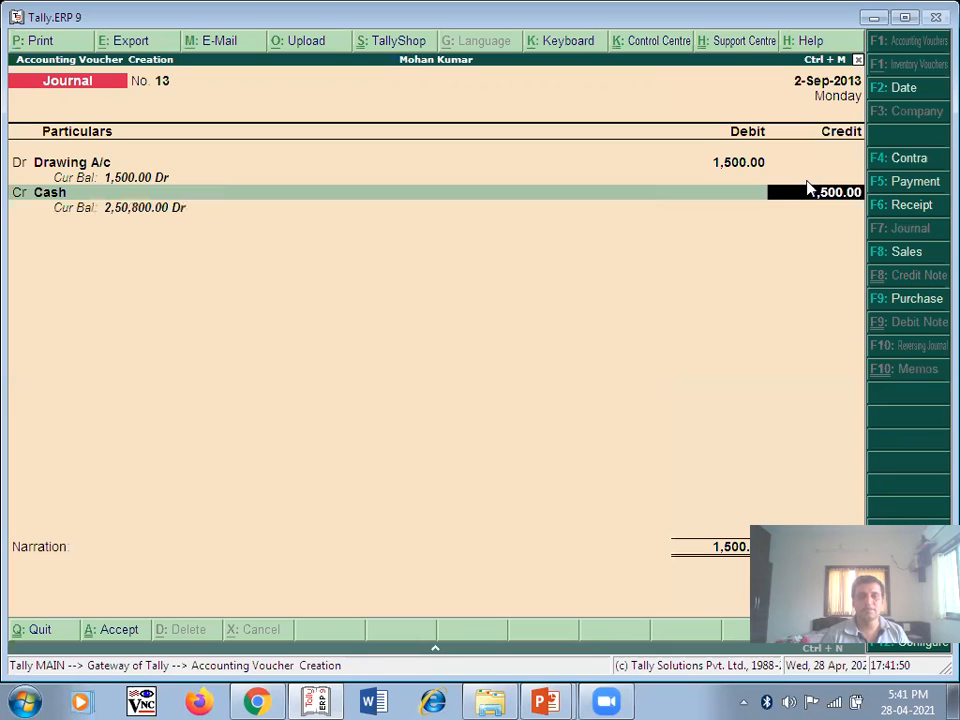
{"action": "key", "text": "Return"}
{"action": "type", "text": "Bei"}
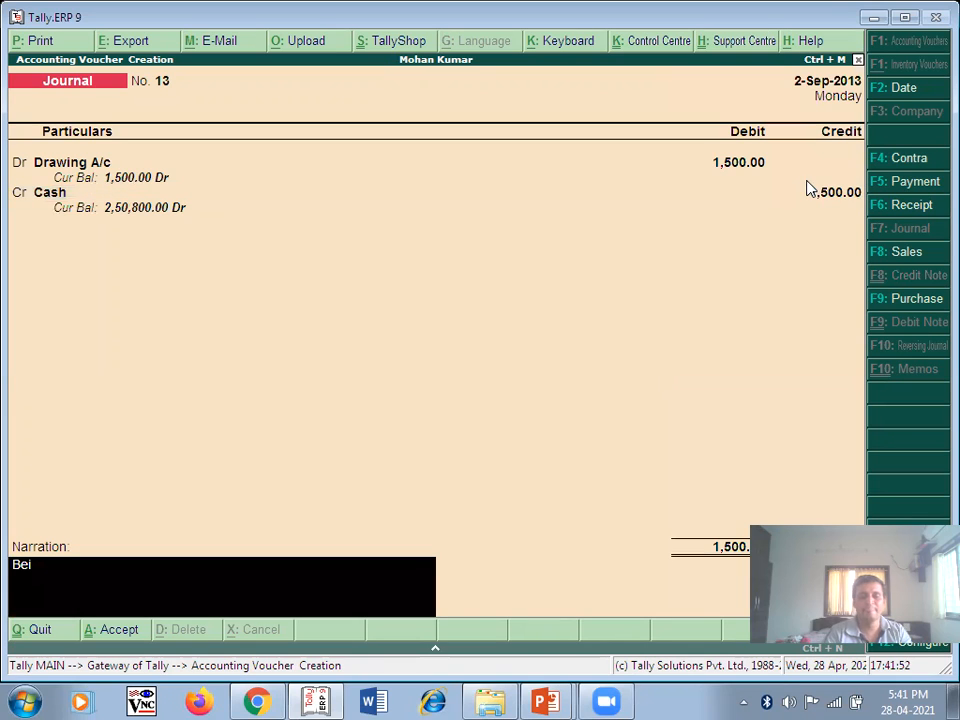
{"action": "type", "text": "ng P"}
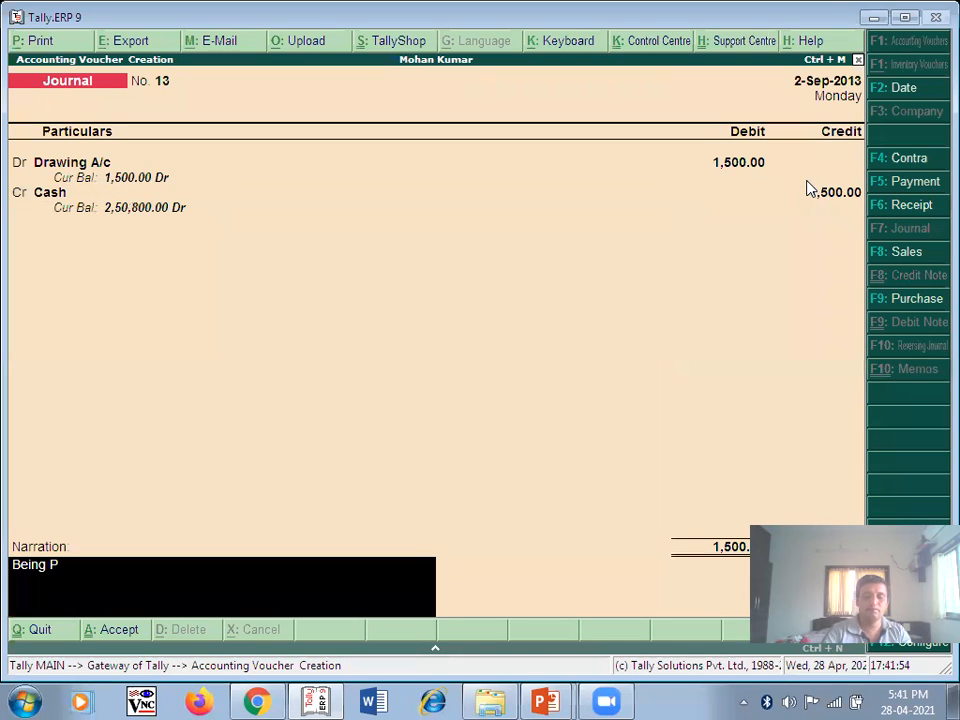
{"action": "type", "text": "ersonal Expe"}
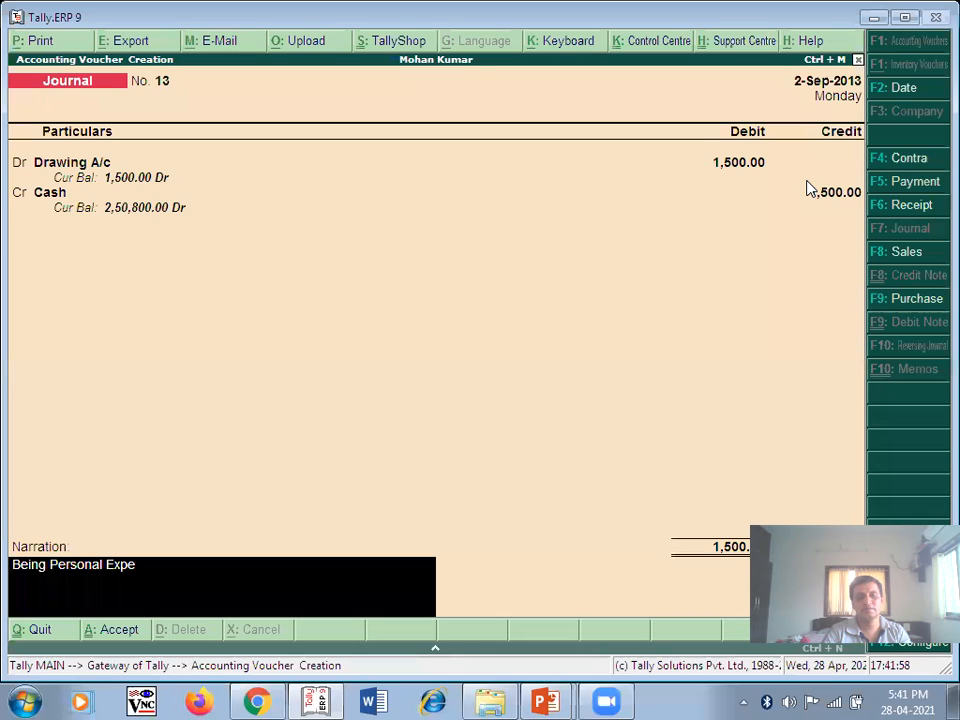
{"action": "type", "text": "nses paid"}
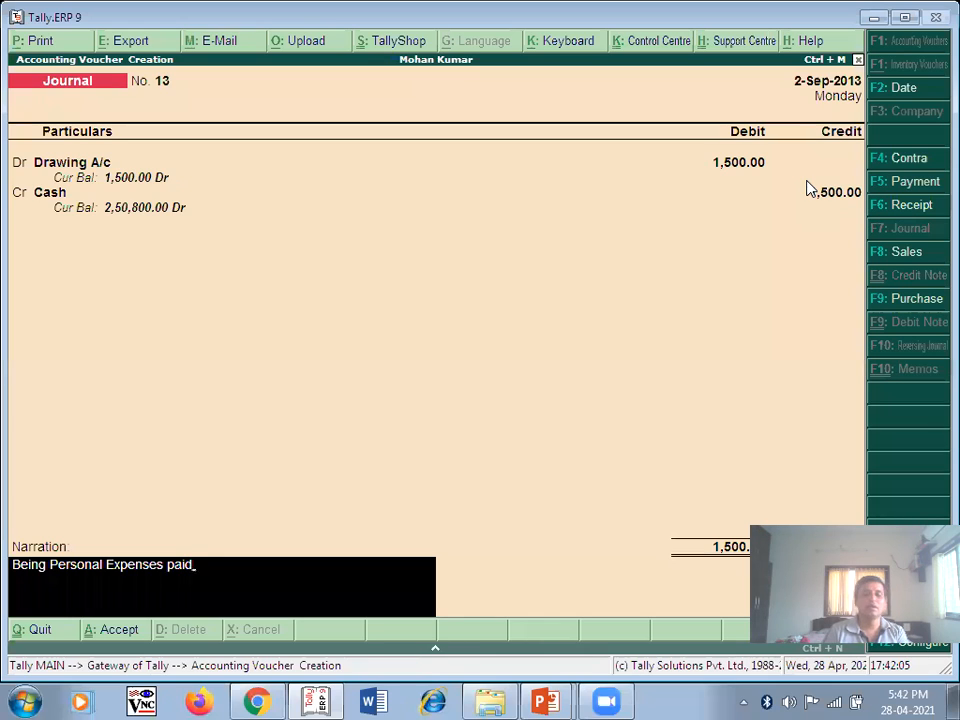
{"action": "key", "text": "Return"}
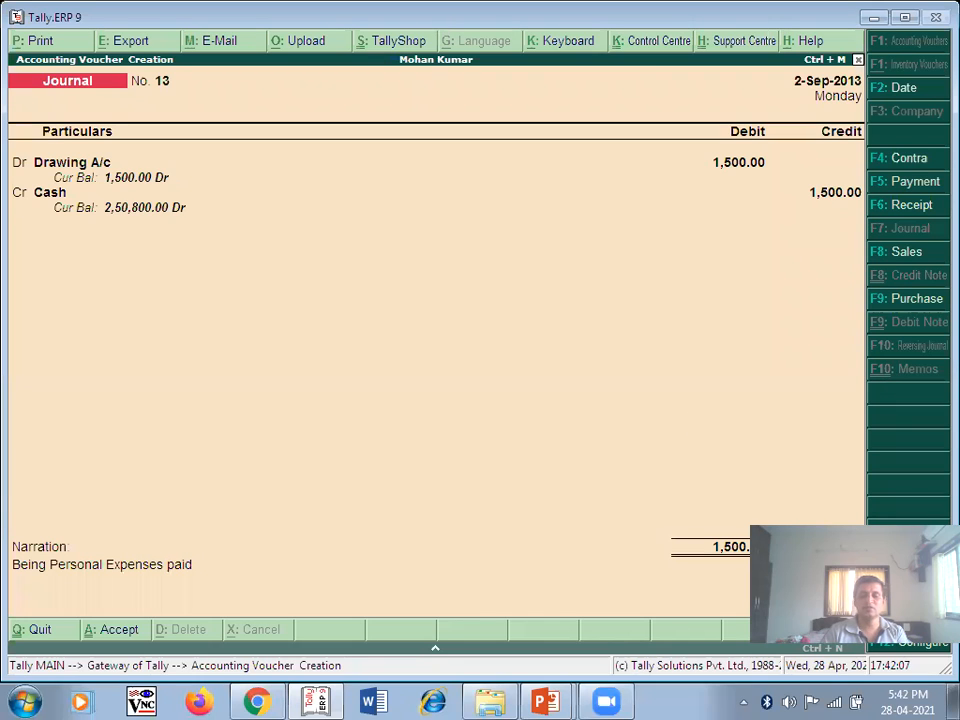
{"action": "key", "text": "ctrl+a"}
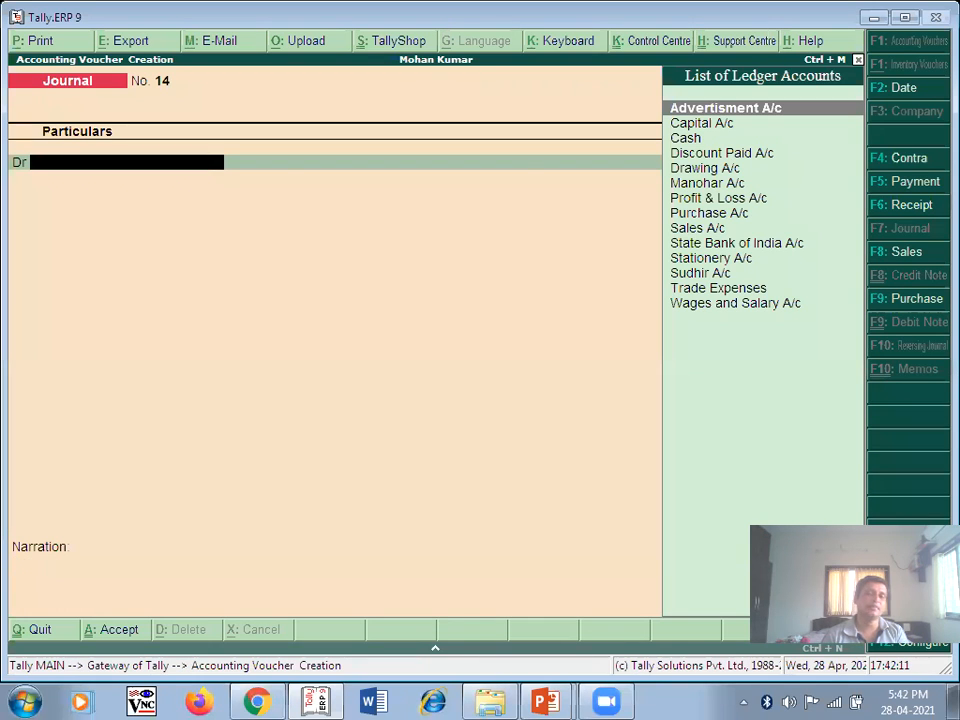
- Review the 1-Oct-2013 purchase entry on the slides and open voucher 14's date change
{"action": "key", "text": "alt+Tab"}
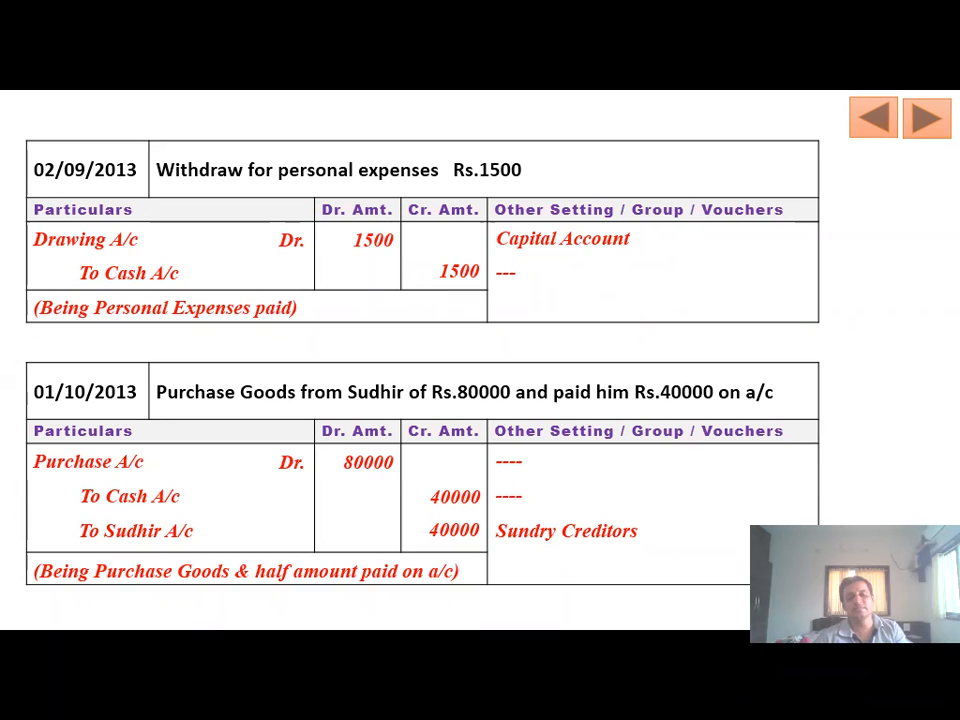
{"action": "key", "text": "alt+Tab"}
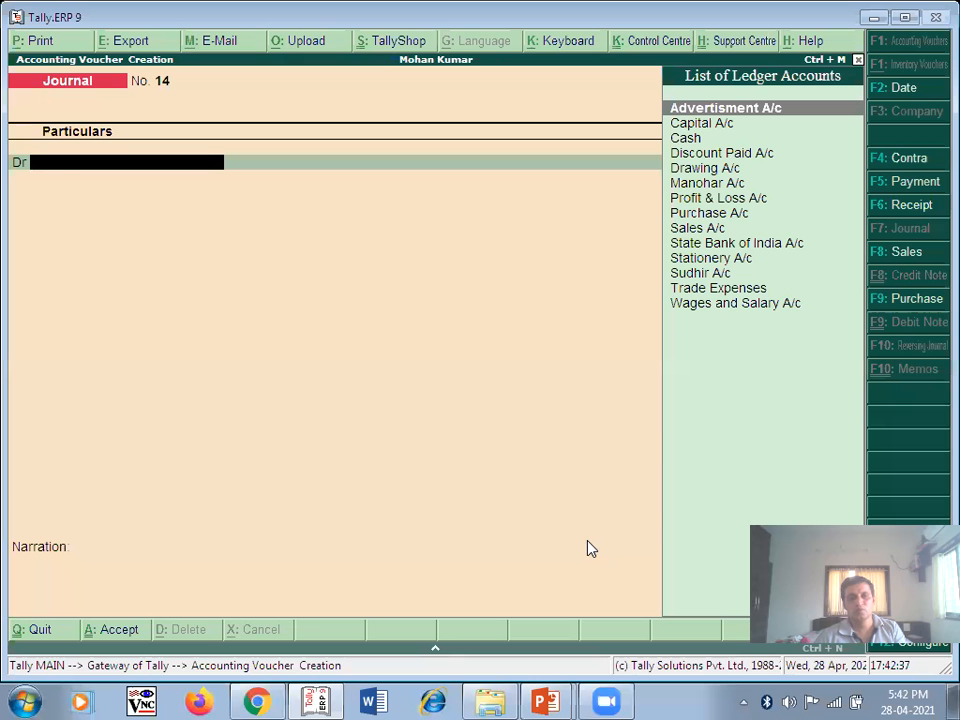
{"action": "key", "text": "F2"}
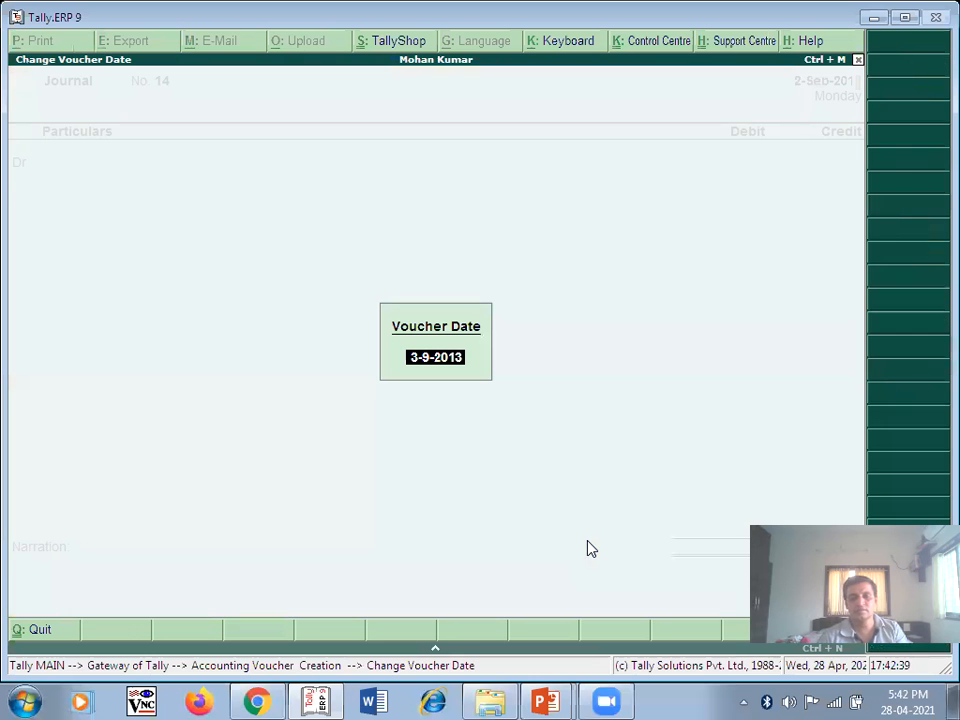
{"action": "key", "text": "alt+Tab"}
{"action": "key", "text": "alt+Tab"}
{"action": "key", "text": "alt+Tab"}
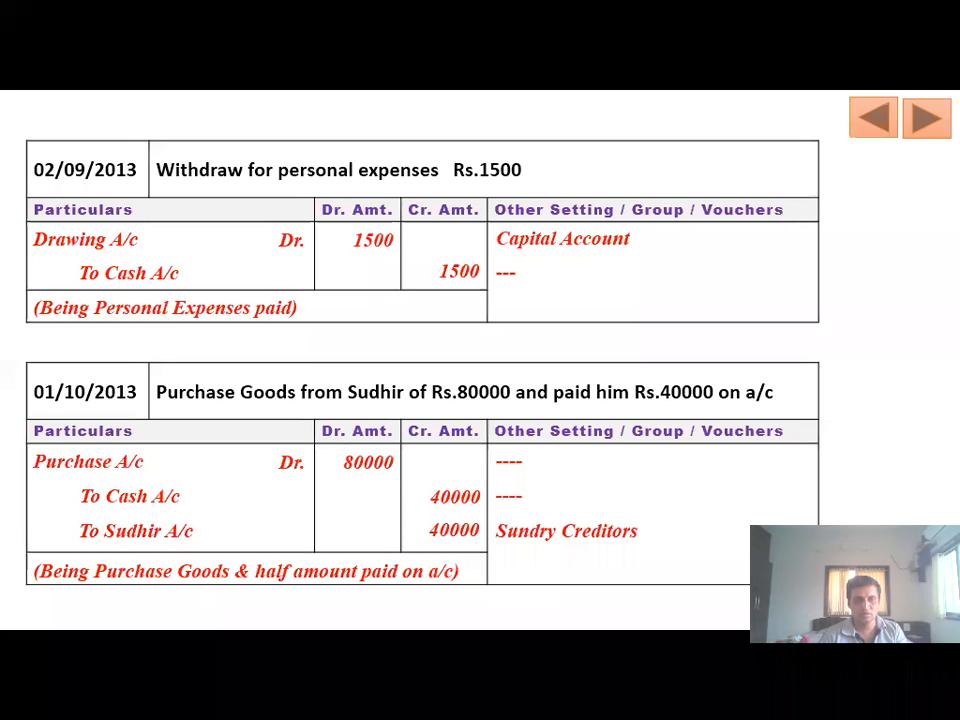
- Date journal 14 as 1-Oct-2013 and debit Purchase A/c 80,000
{"action": "key", "text": "alt+Tab"}
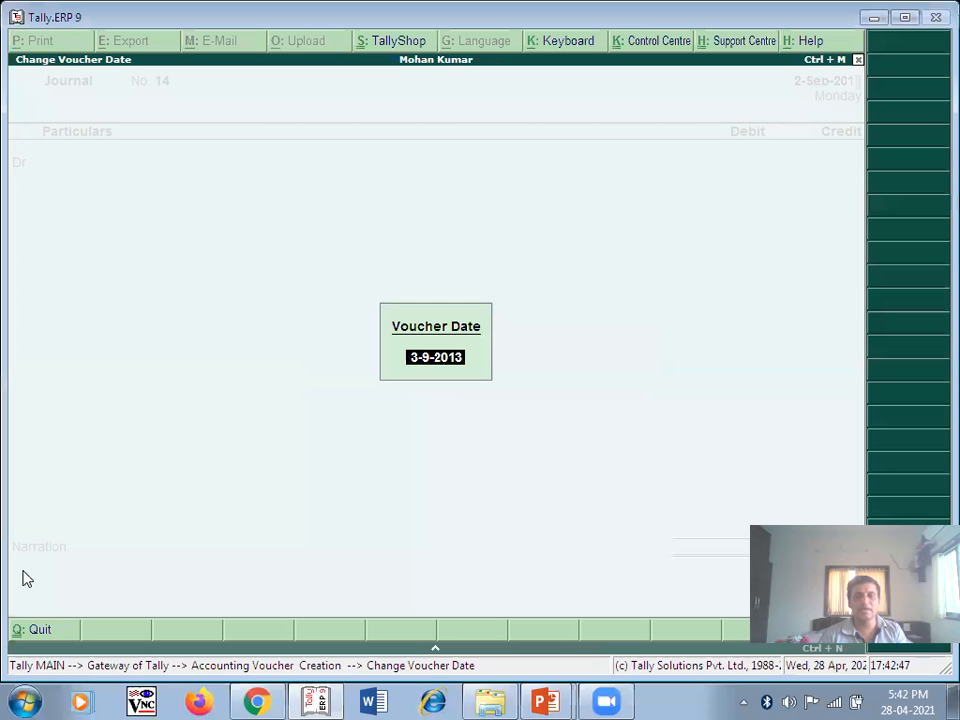
{"action": "type", "text": "1/10"}
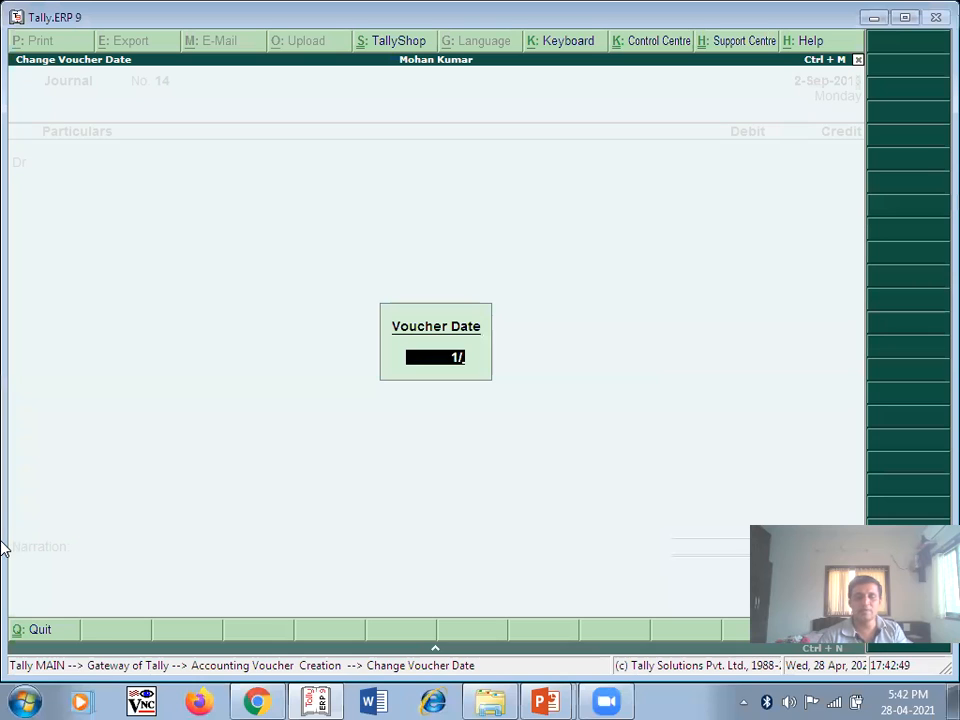
{"action": "key", "text": "Return"}
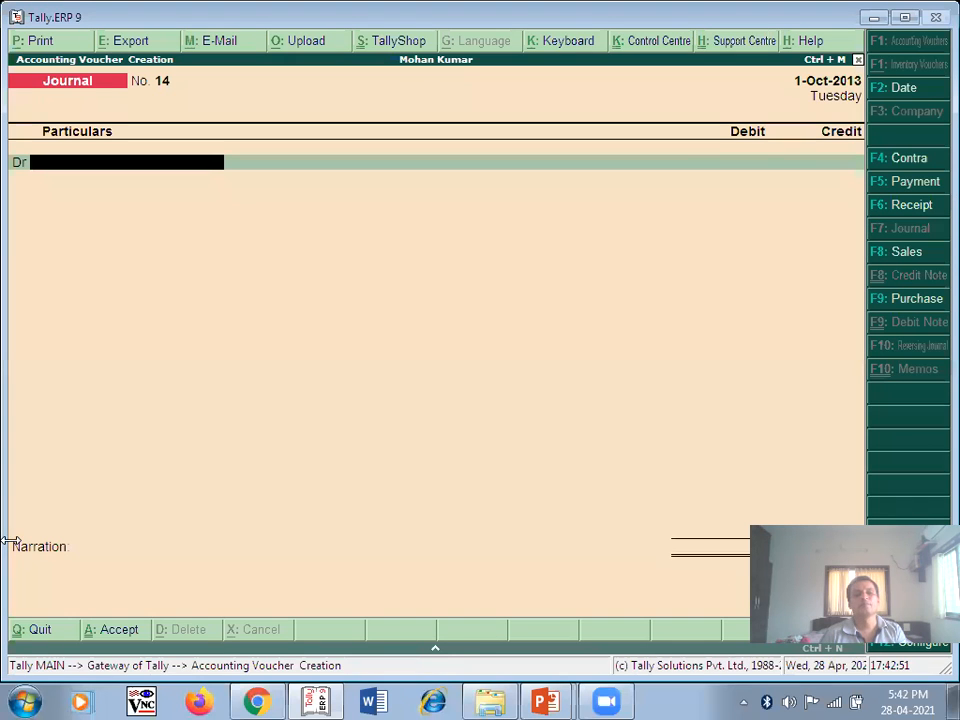
{"action": "type", "text": "P"}
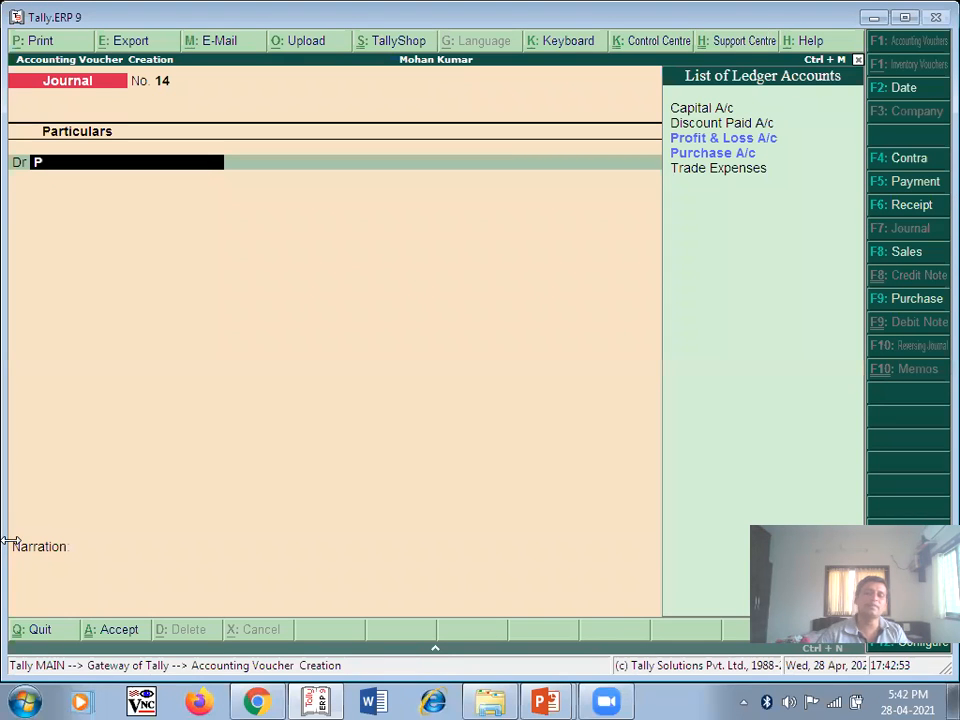
{"action": "left_click", "coordinate": [735, 155]}
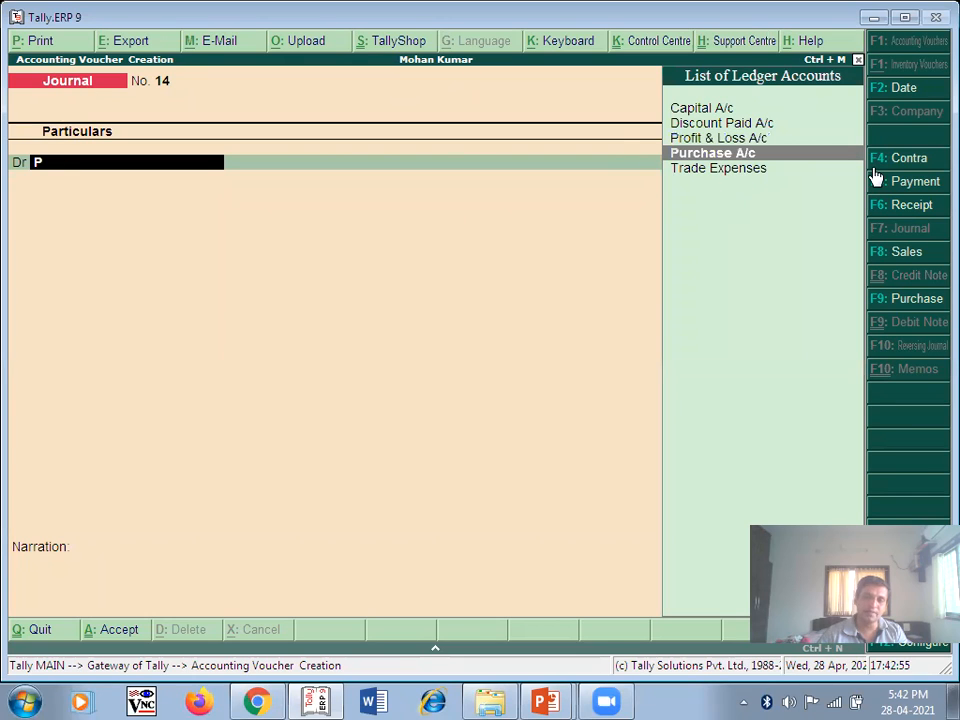
{"action": "key", "text": "Return"}
{"action": "key", "text": "Return"}
{"action": "type", "text": "80000"}
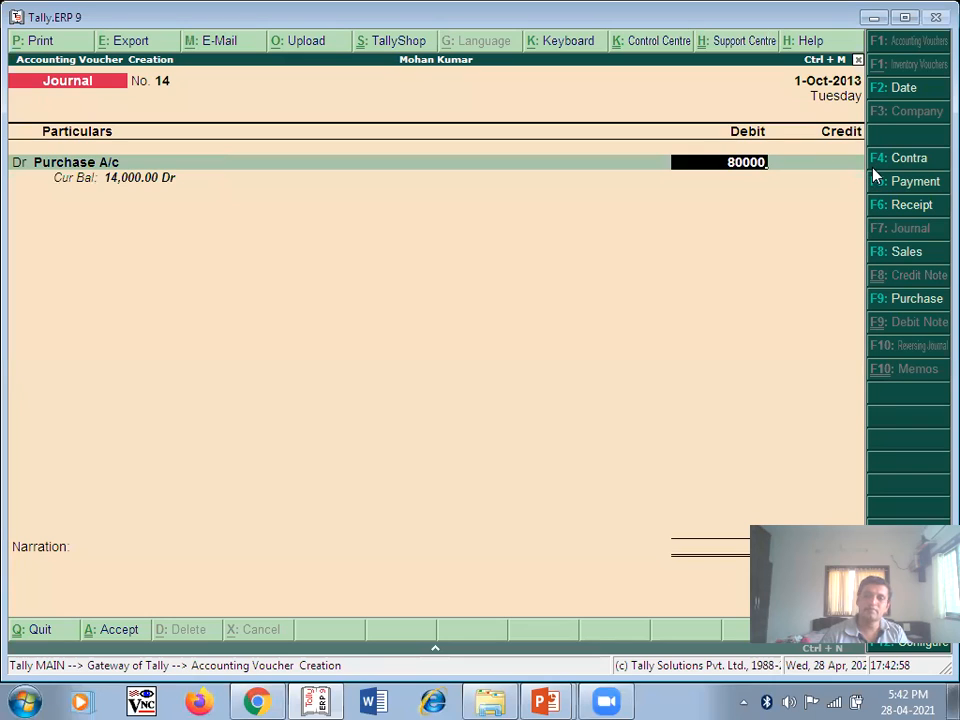
{"action": "key", "text": "Return"}
{"action": "key", "text": "Return"}
- Credit Cash and Sudhir A/c 40,000 each and begin the narration with 'Being'
{"action": "type", "text": "C"}
{"action": "key", "text": "Down"}
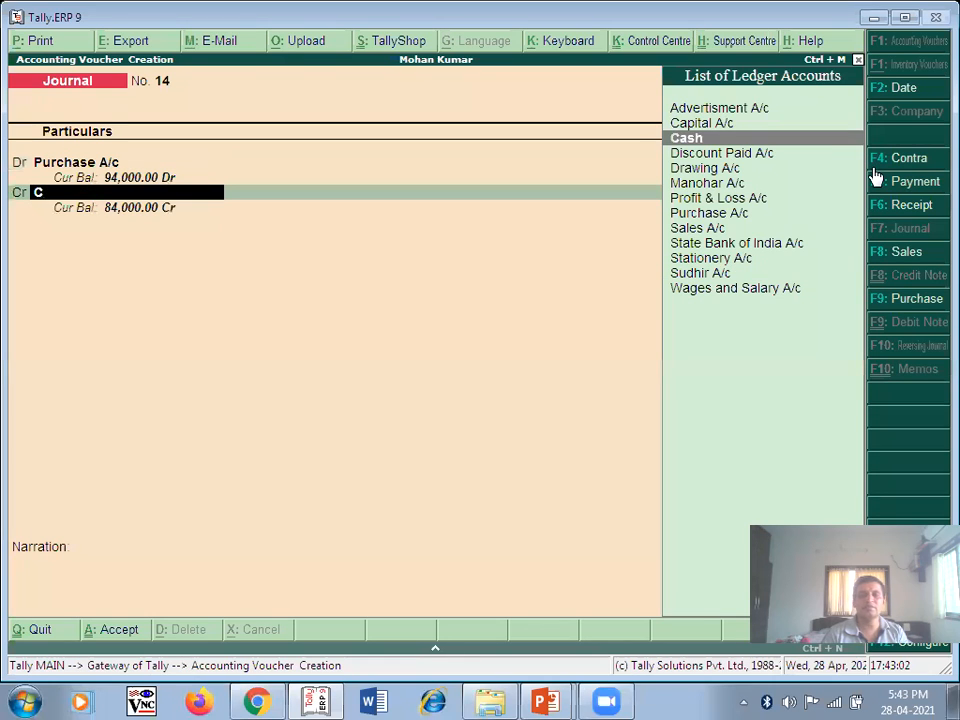
{"action": "key", "text": "Return"}
{"action": "type", "text": "40,000"}
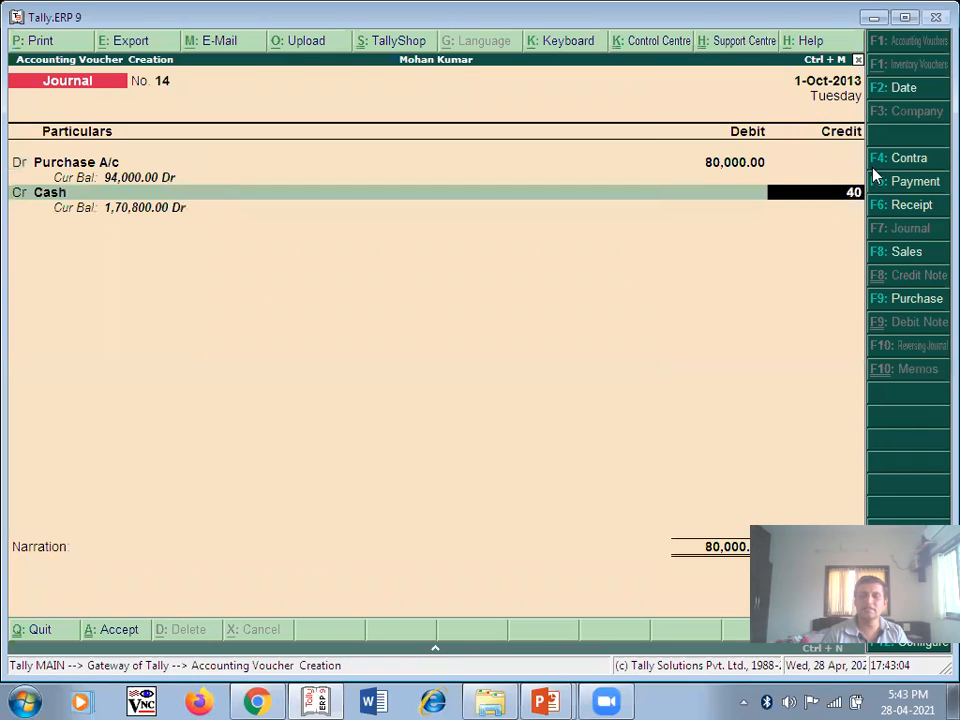
{"action": "key", "text": "Return"}
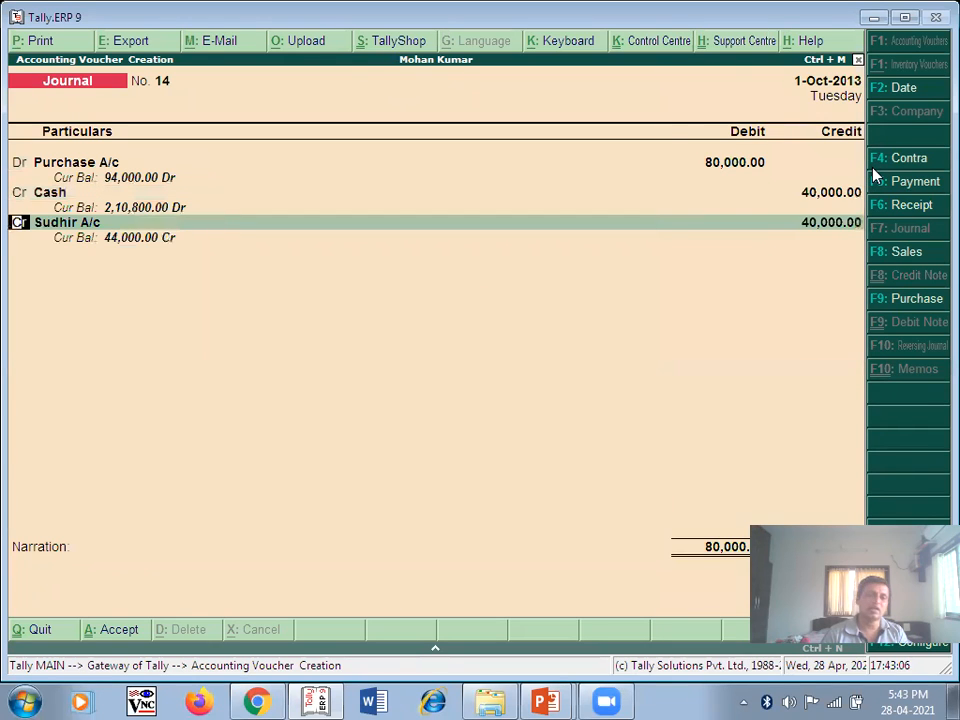
{"action": "key", "text": "Return"}
{"action": "key", "text": "alt+Tab"}
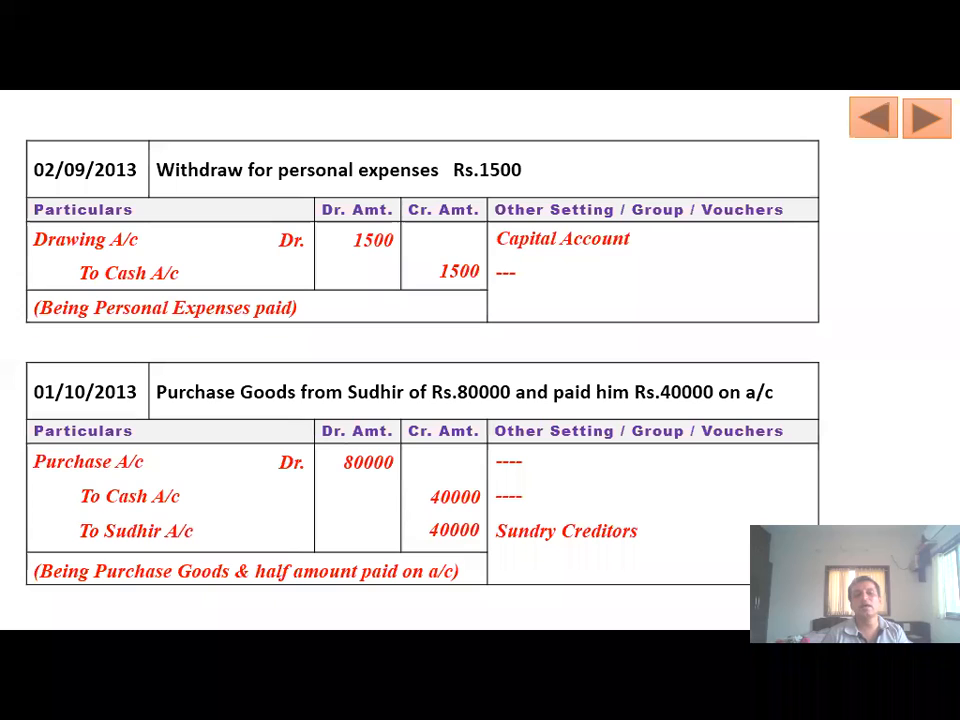
{"action": "key", "text": "alt+Tab"}
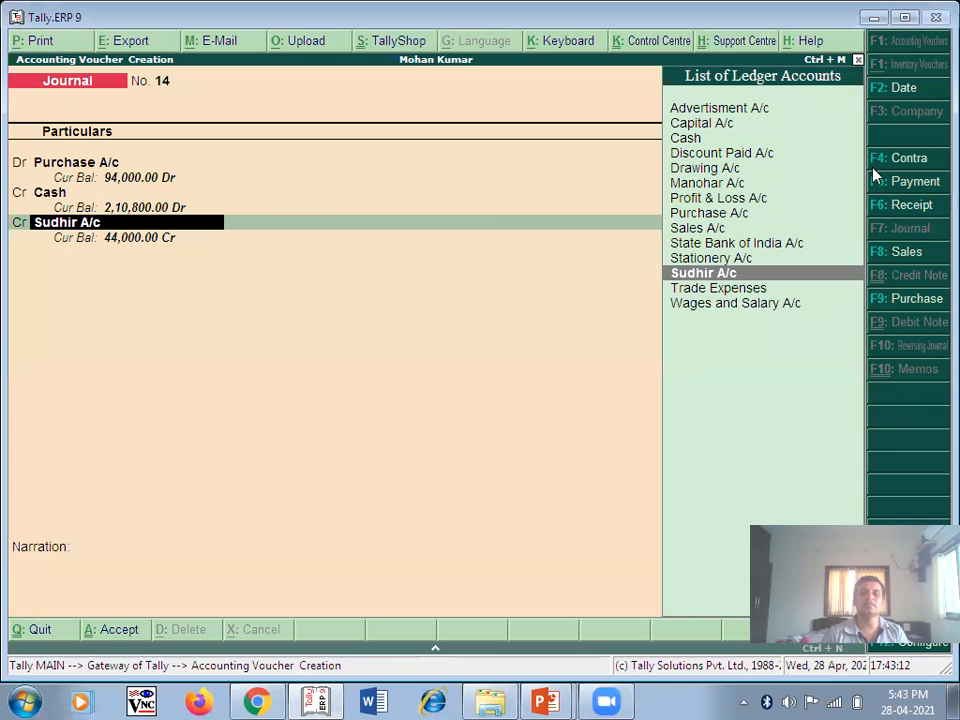
{"action": "key", "text": "Return"}
{"action": "key", "text": "Return"}
{"action": "type", "text": "Being"}
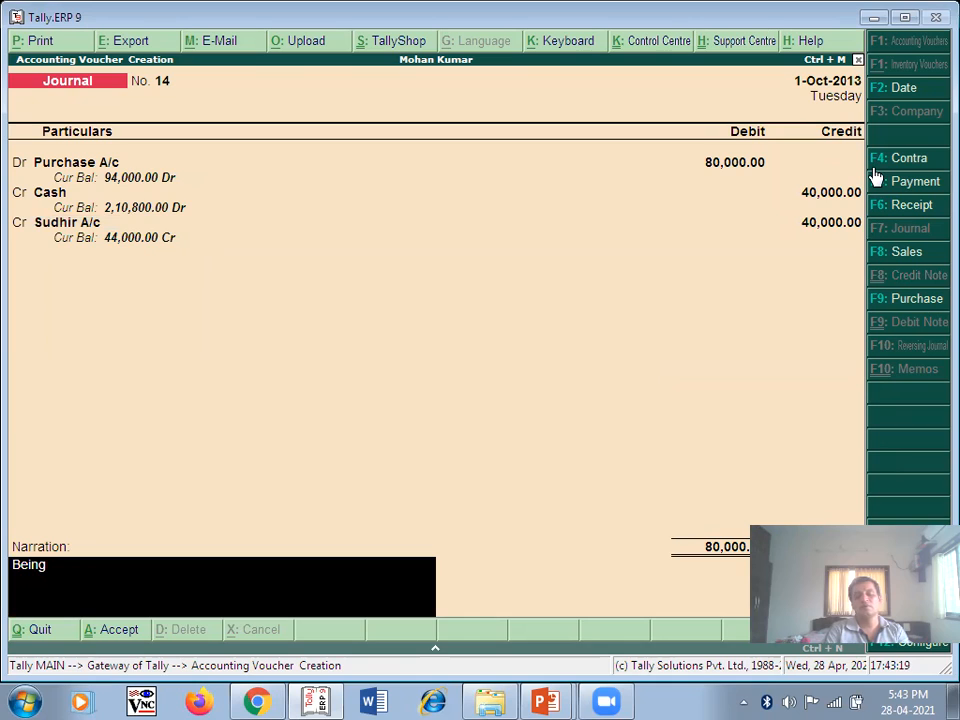
{"action": "key", "text": "alt+Tab"}
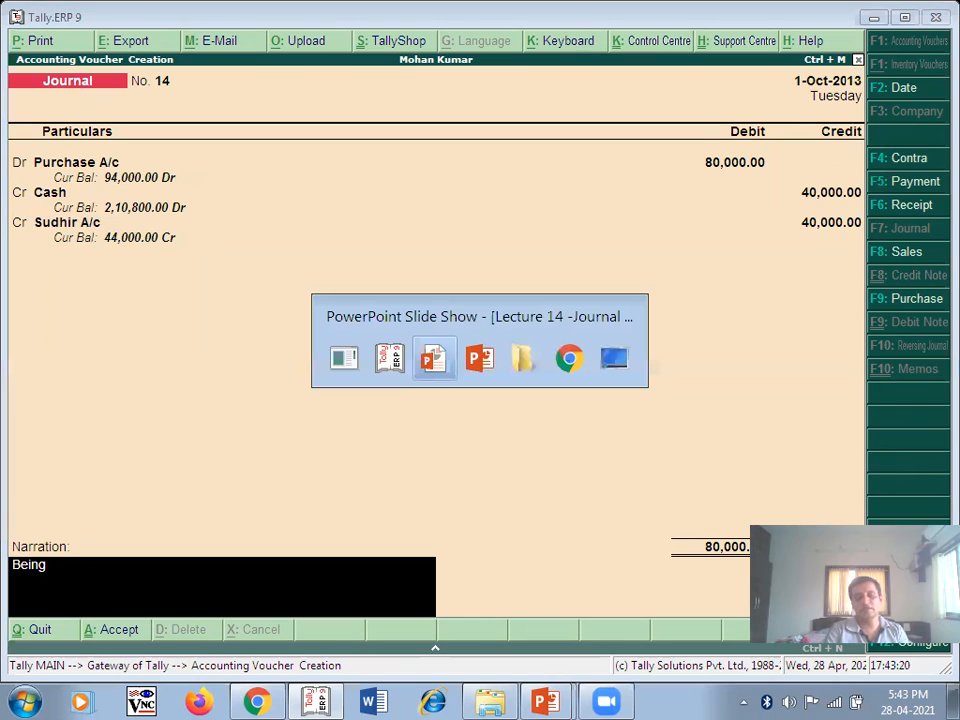